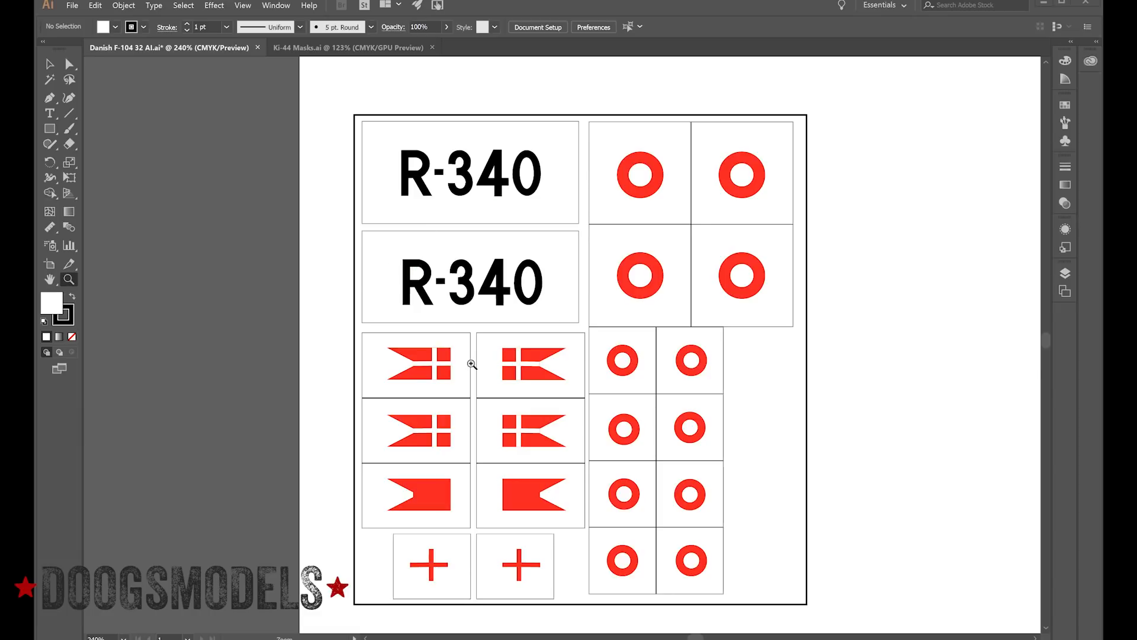
# - Review the finished mask layouts in the Ki-44 Masks and Danish F-104 documents
pyautogui.click(331, 53)
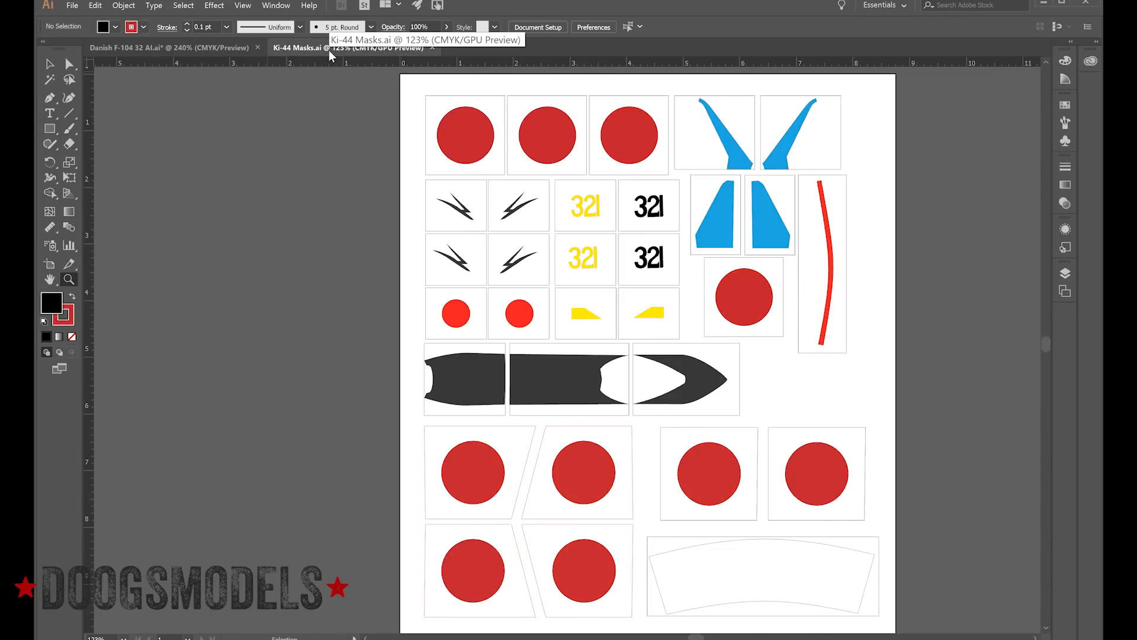
pyautogui.click(232, 48)
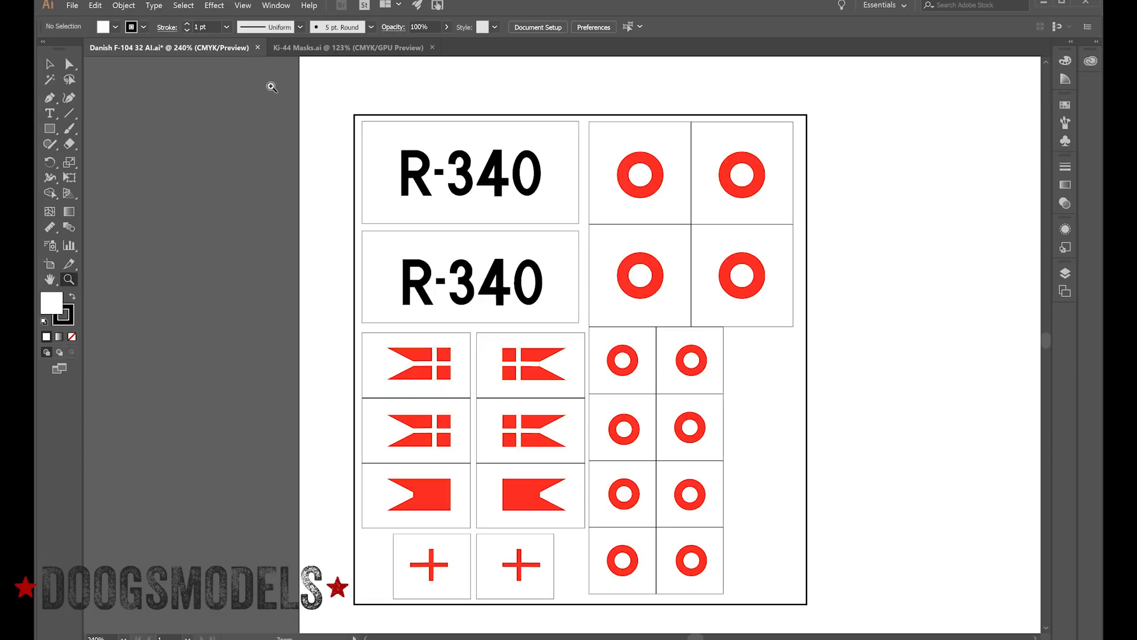
pyautogui.click(242, 5)
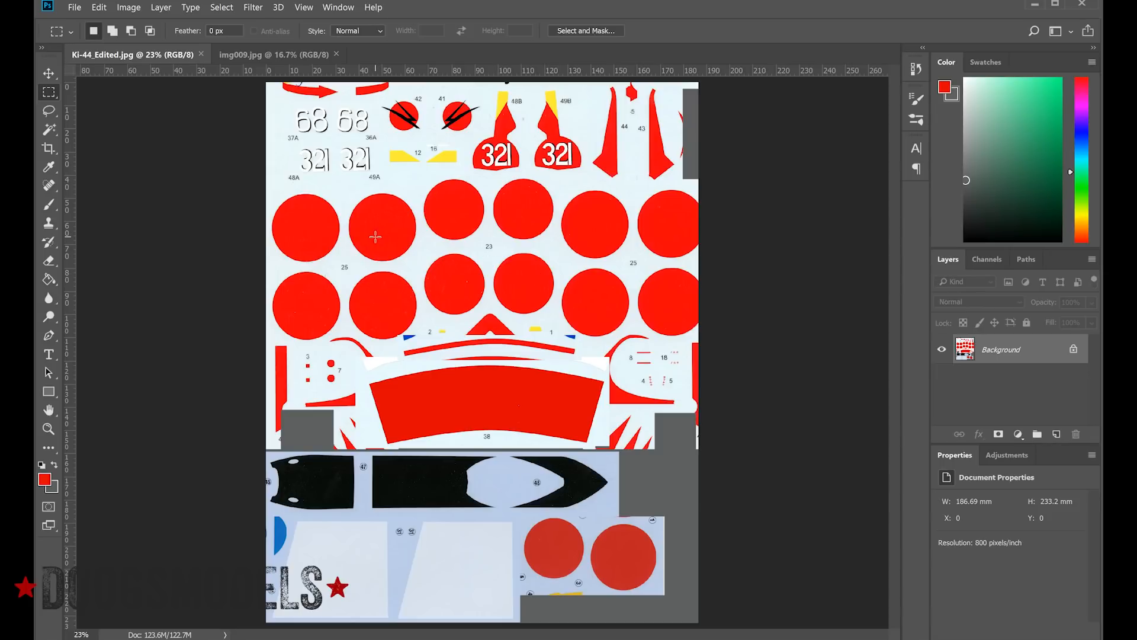
# - Check the pixel dimensions and resolution of the Ki-44_Edited decal scan in Photoshop without changing them
pyautogui.hotkey('ctrl', 'alt', 'i')
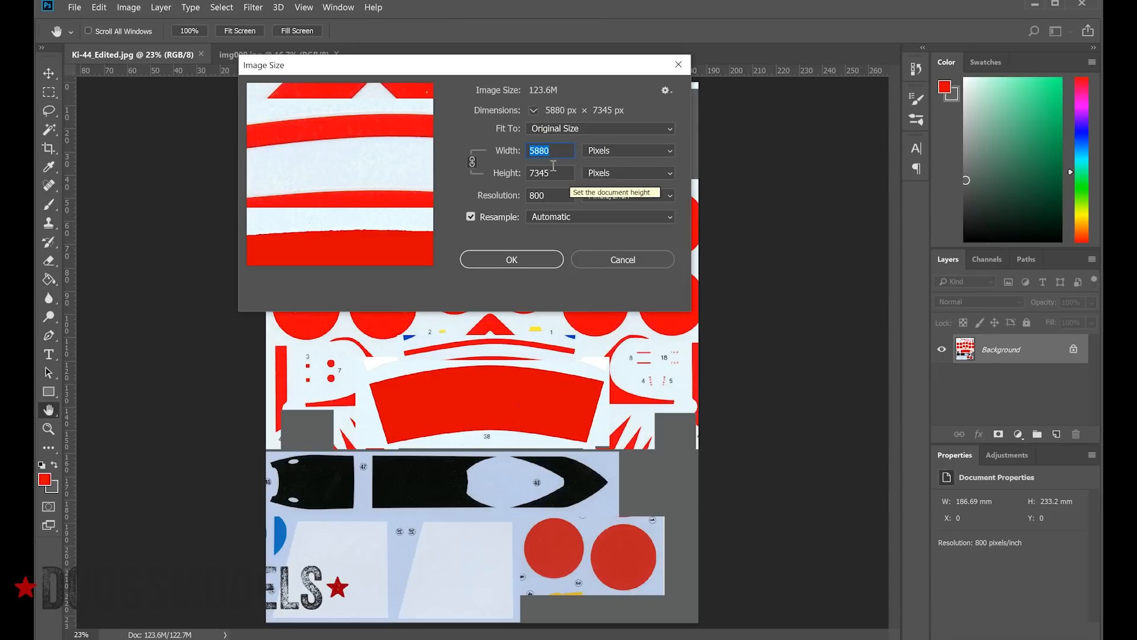
pyautogui.click(594, 266)
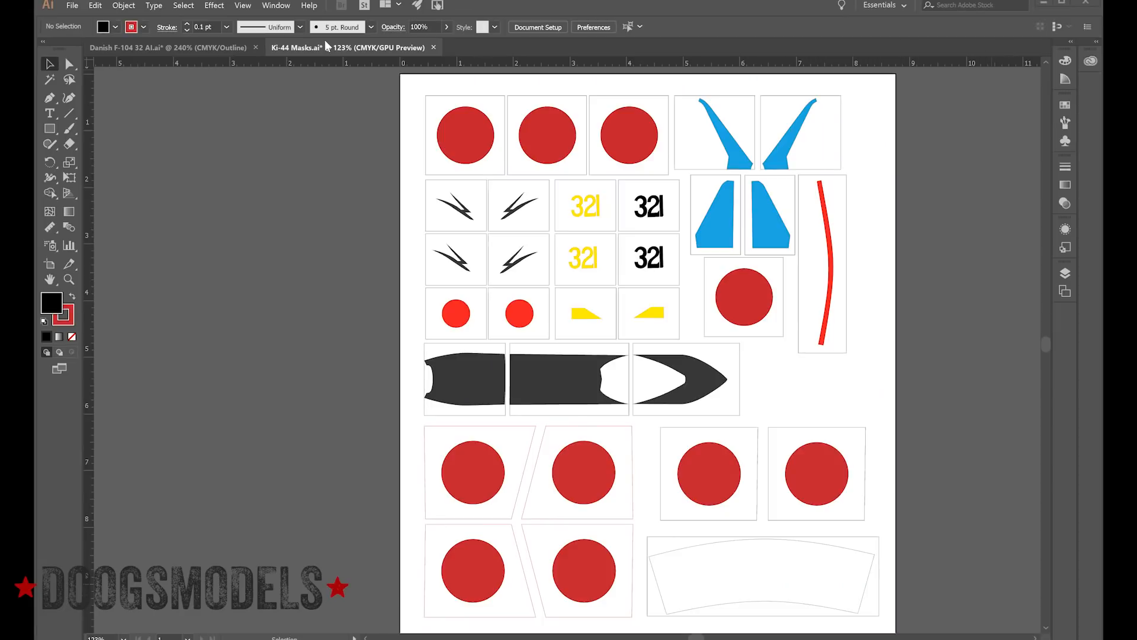
# - In Illustrator, create a new portrait CMYK document 8.75 inches wide and 10 inches high
pyautogui.click(71, 7)
pyautogui.click(82, 19)
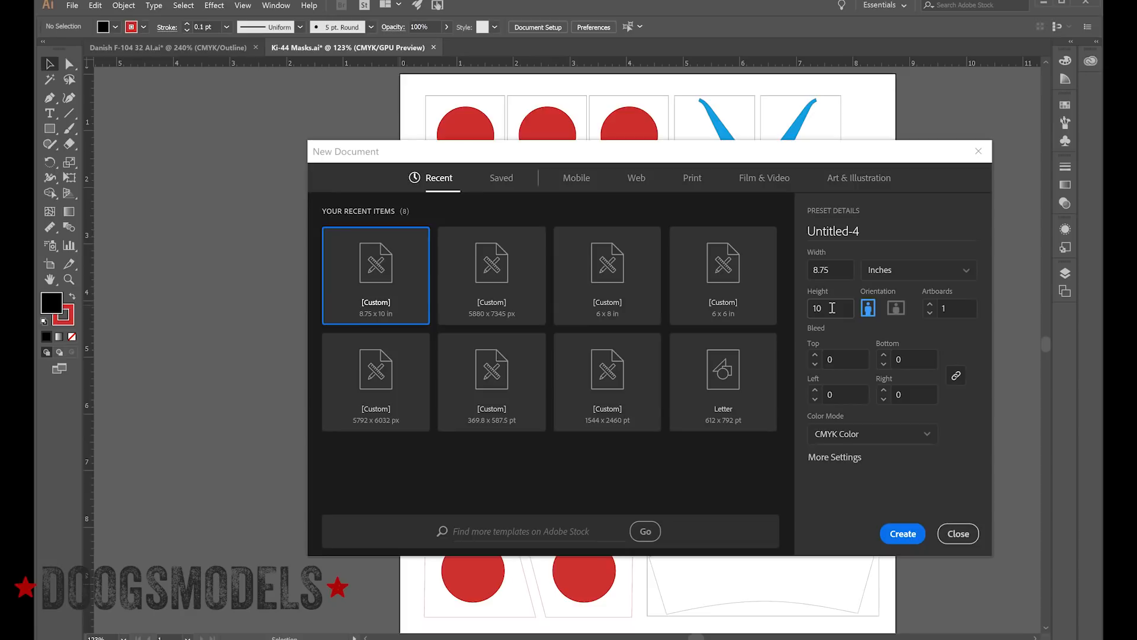
pyautogui.click(895, 534)
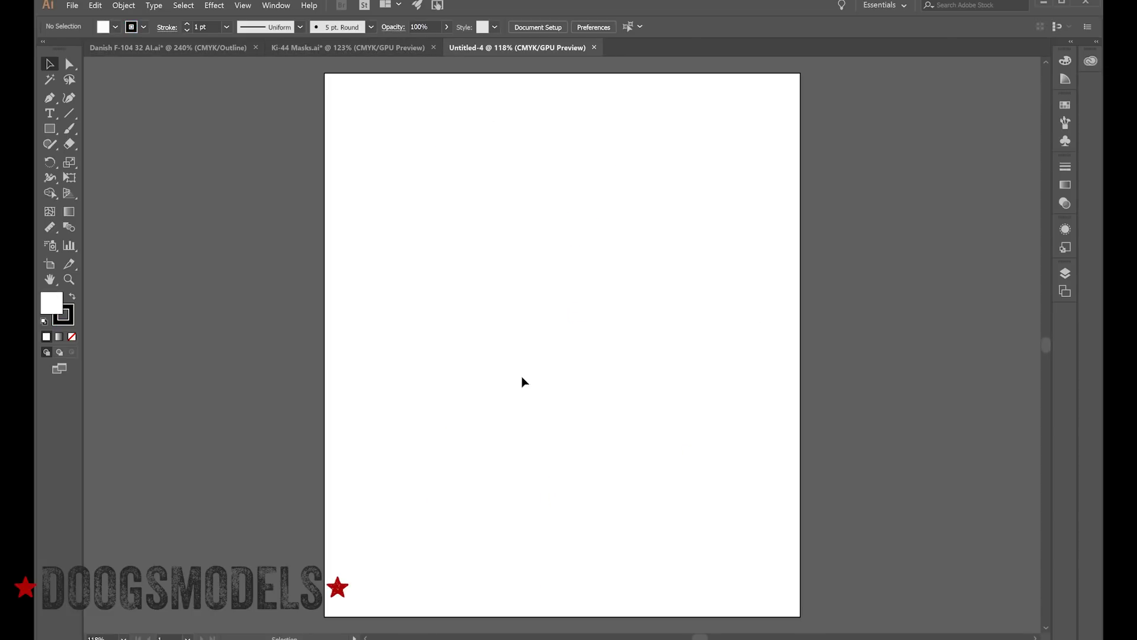
# - Place the Ki-44_Edited decal scan centred on the blank artboard and embed it in the document
pyautogui.click(71, 10)
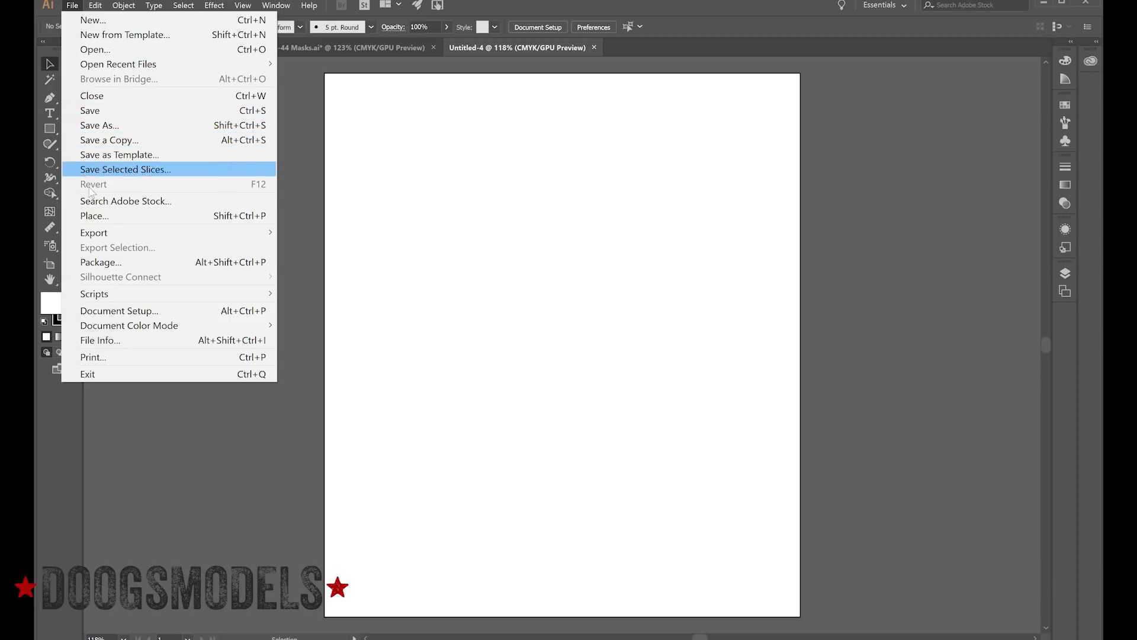
pyautogui.click(93, 217)
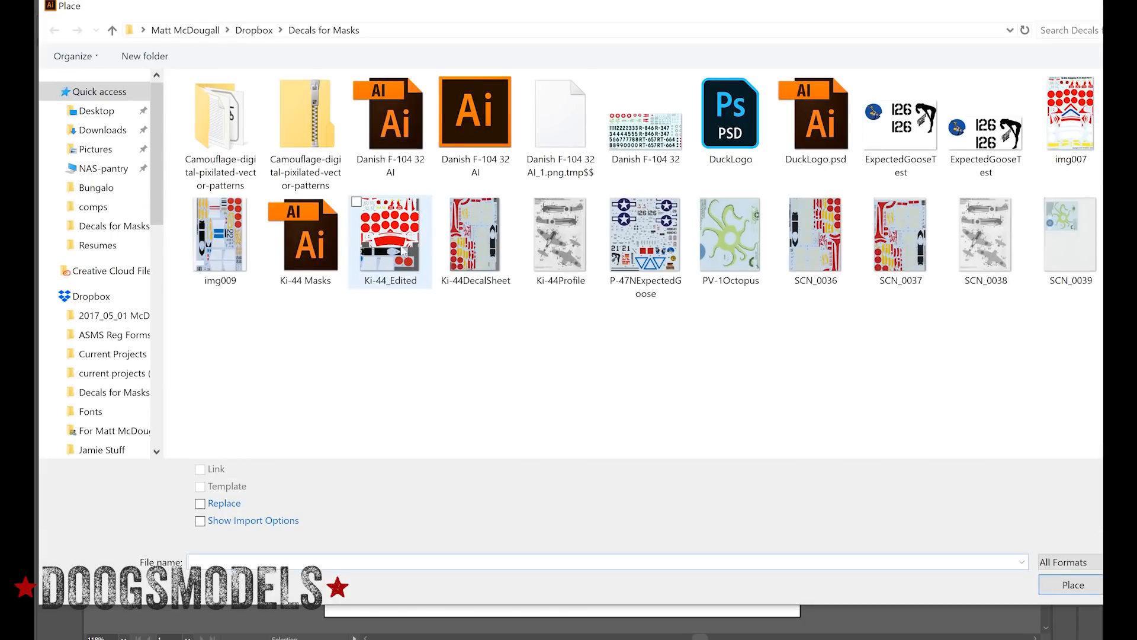
pyautogui.doubleClick(402, 246)
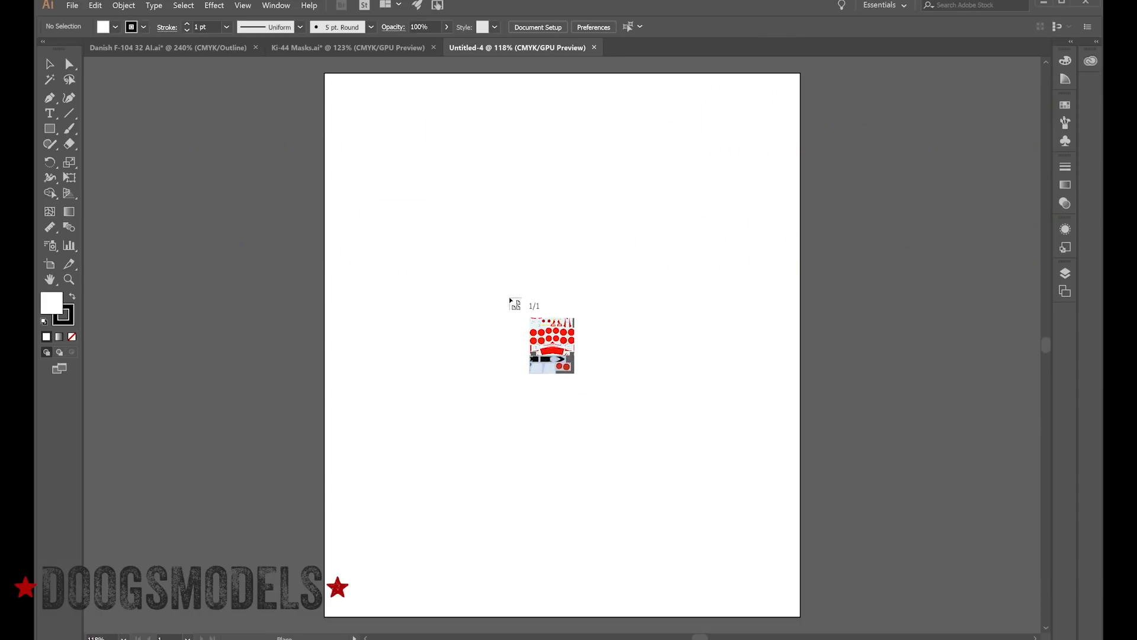
pyautogui.click(450, 211)
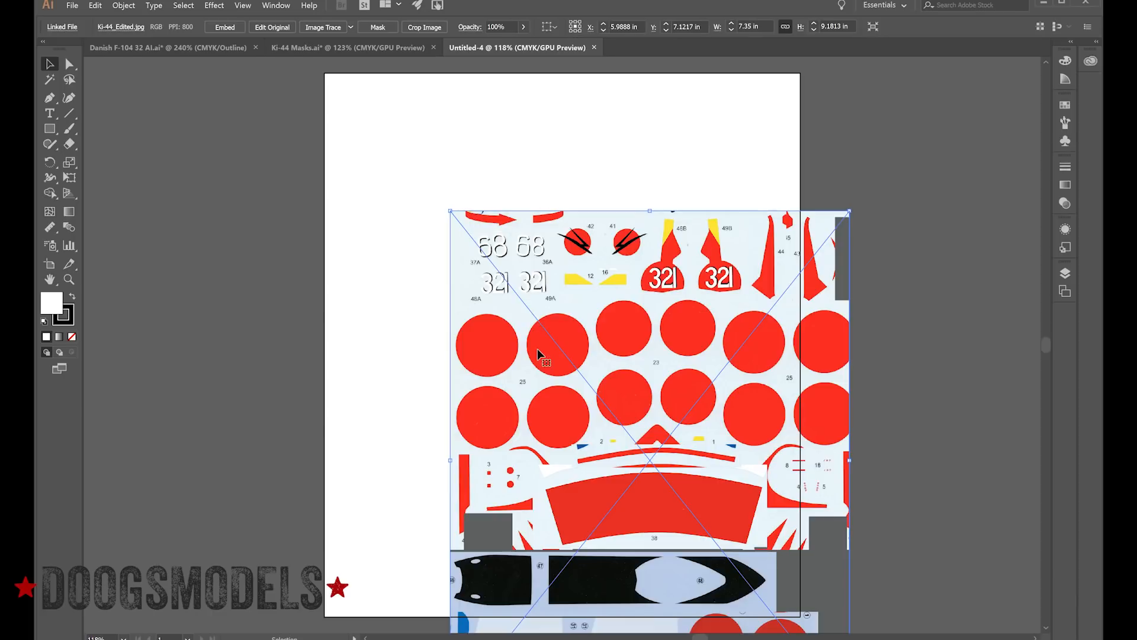
pyautogui.moveTo(536, 353); pyautogui.dragTo(457, 241)
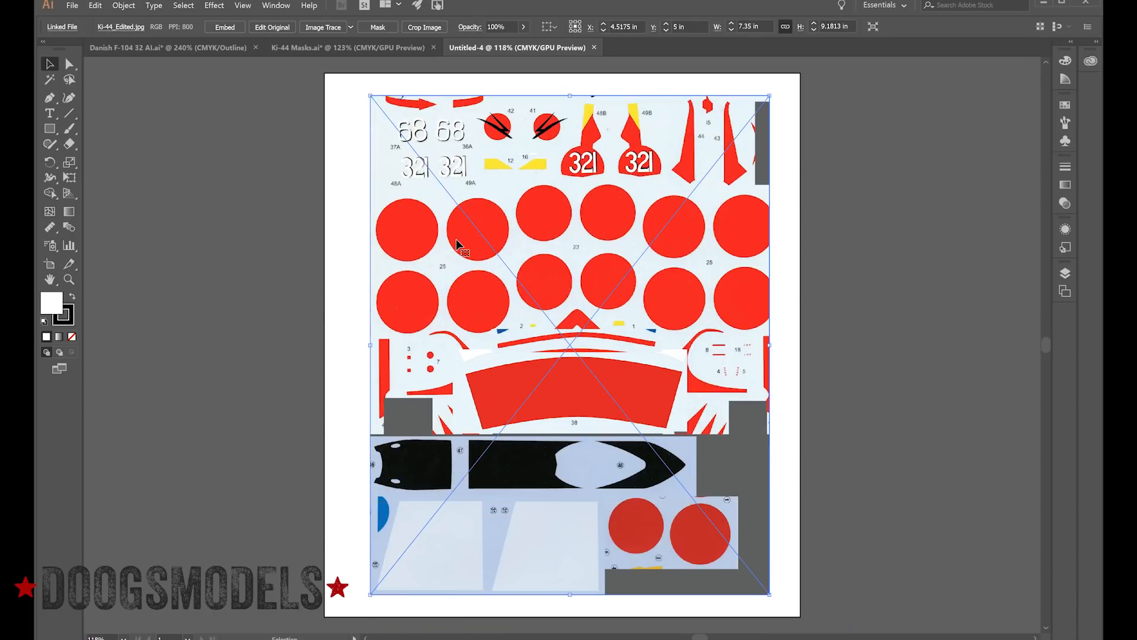
pyautogui.click(226, 28)
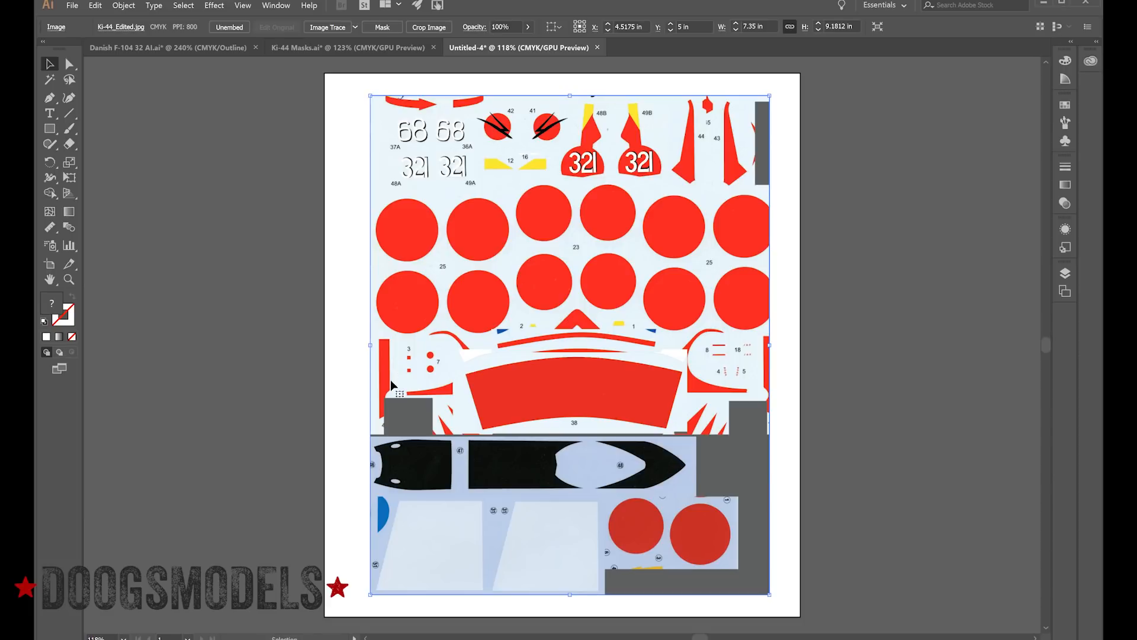
# - Add a new layer above the decal scan's layer and name it Large Hinos
pyautogui.click(1063, 273)
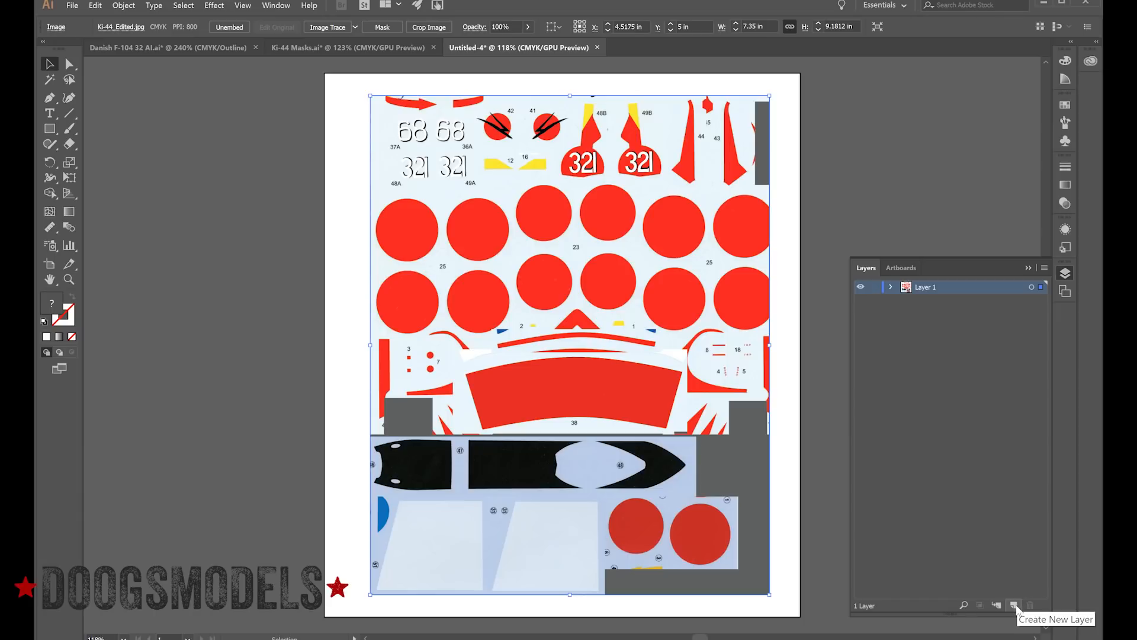
pyautogui.click(1016, 607)
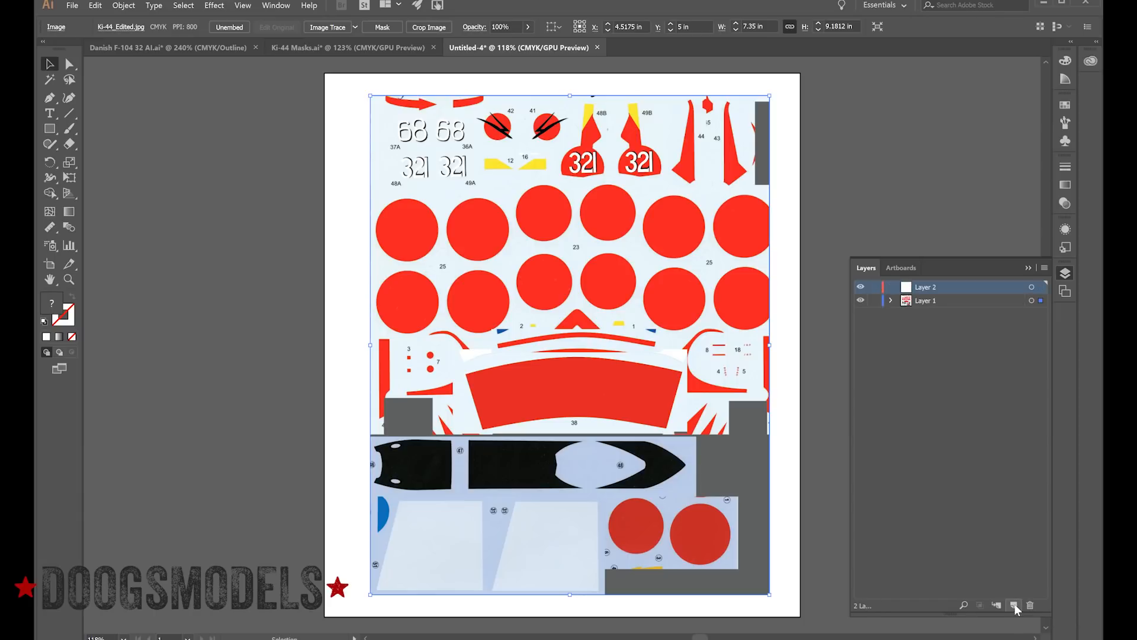
pyautogui.doubleClick(928, 288)
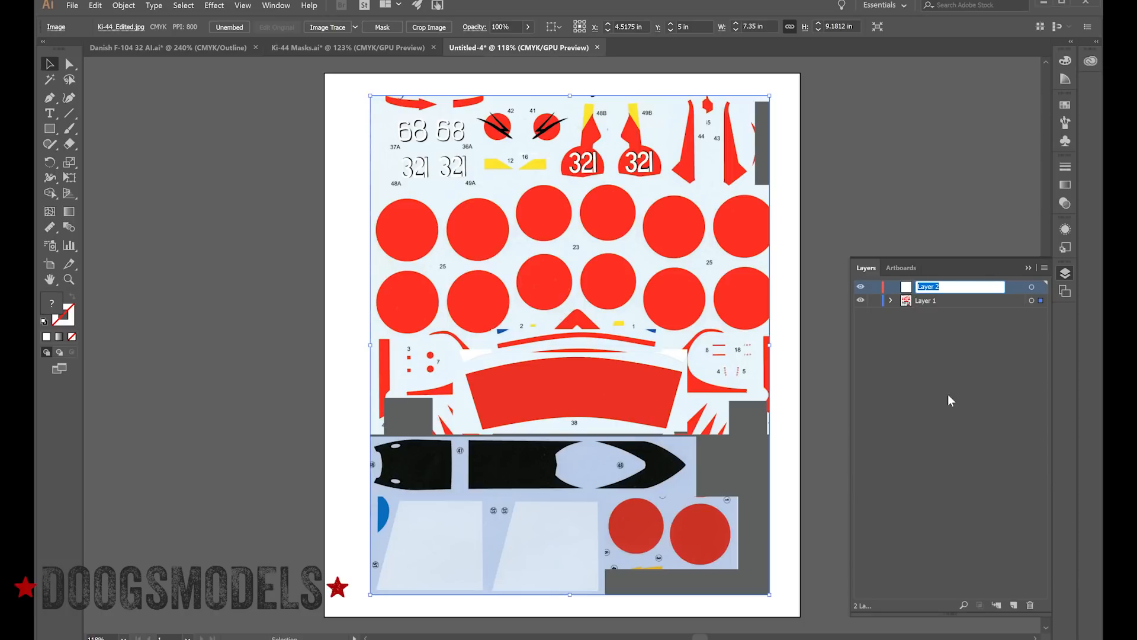
pyautogui.write('Large Hinos')
pyautogui.press('Return')
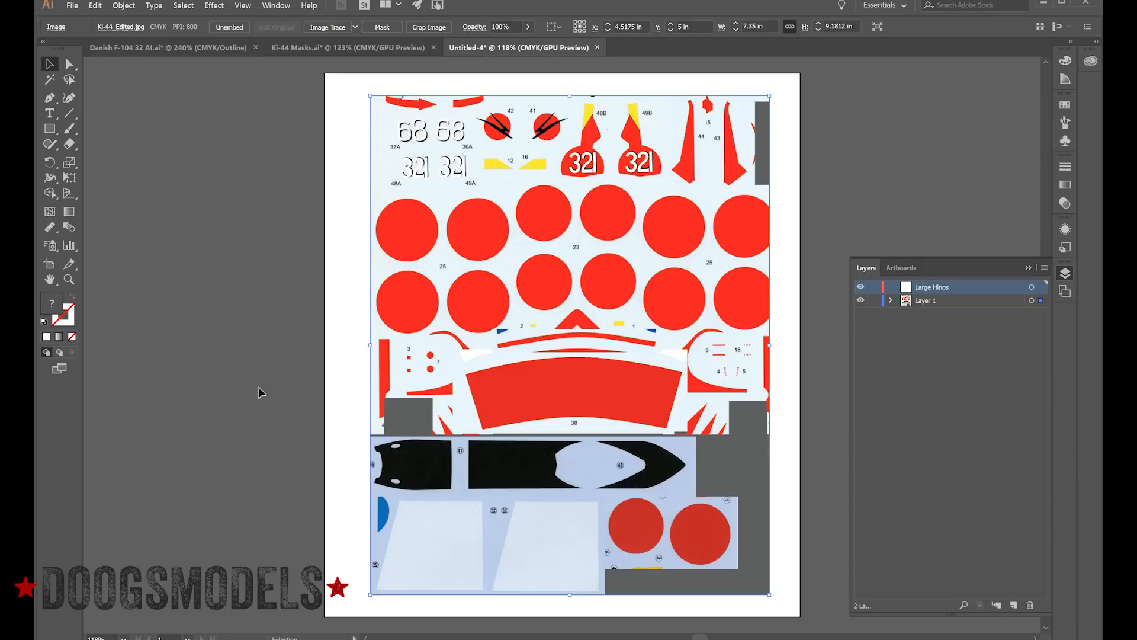
# - Measure the diameter of the larger red circle beside decal number 1 in the lower part of the scan
pyautogui.click(69, 280)
pyautogui.click(708, 539)
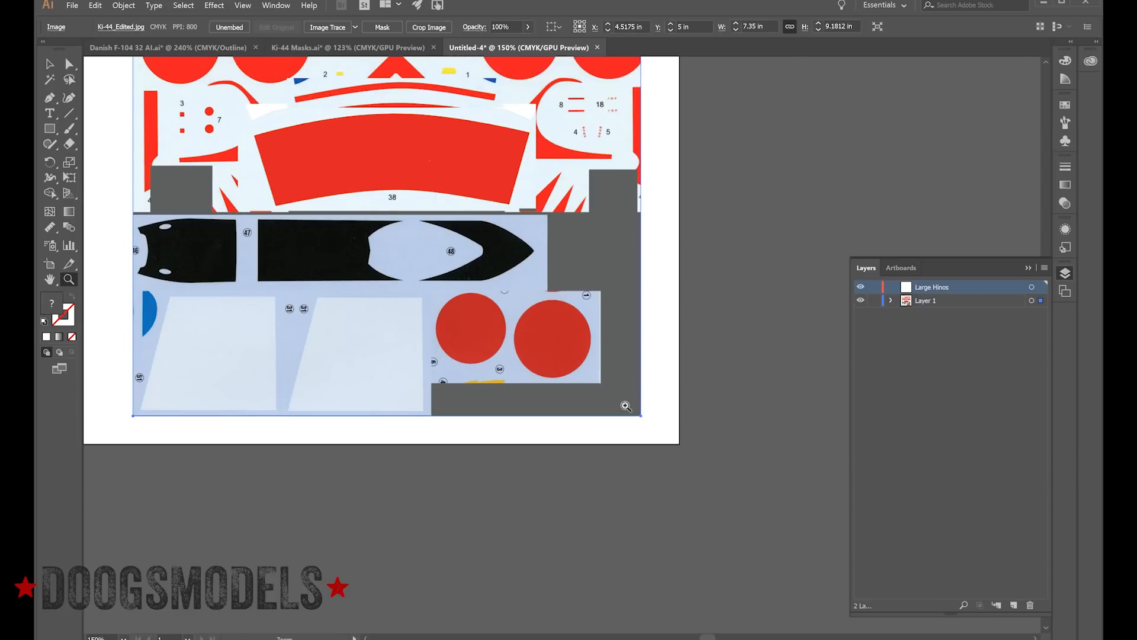
pyautogui.click(553, 338)
pyautogui.click(554, 339)
pyautogui.click(553, 338)
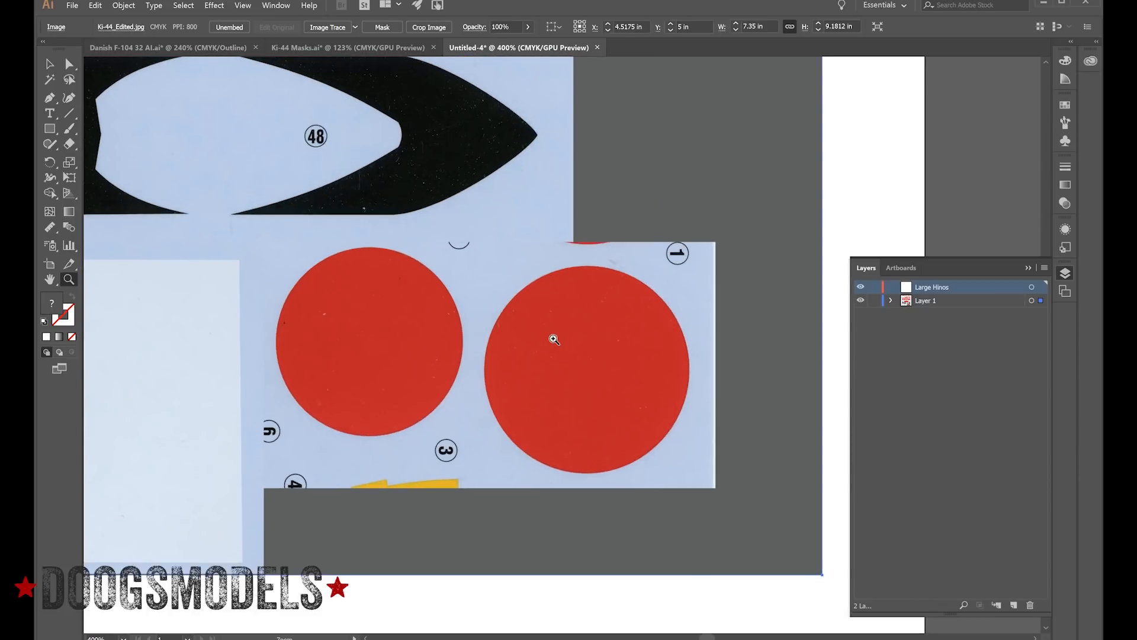
pyautogui.click(553, 337)
pyautogui.click(652, 401)
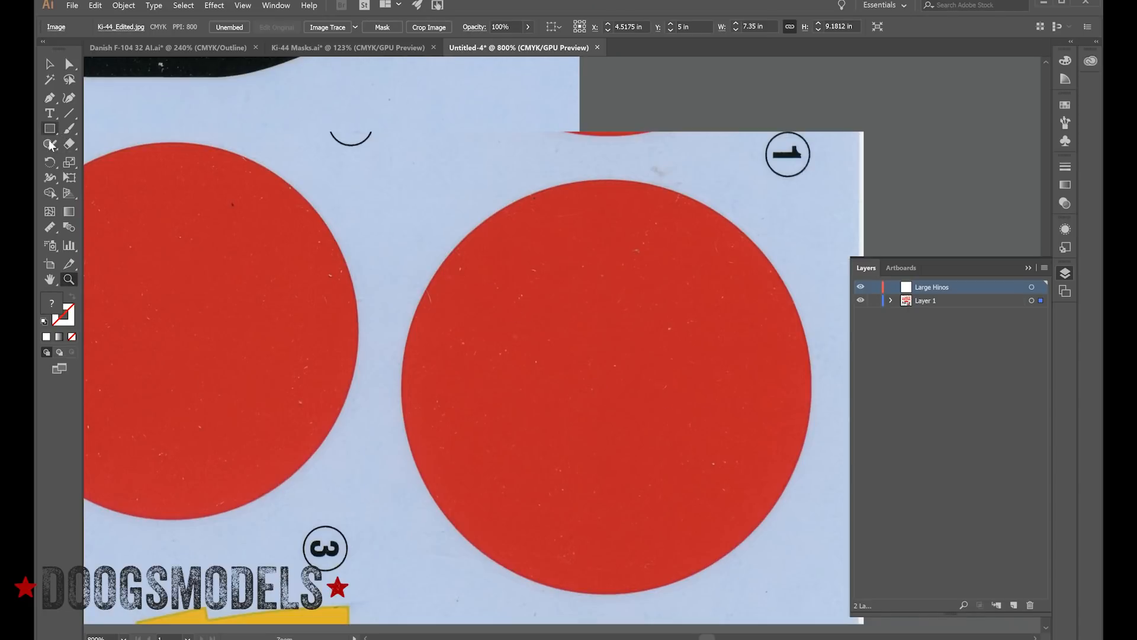
pyautogui.click(53, 231)
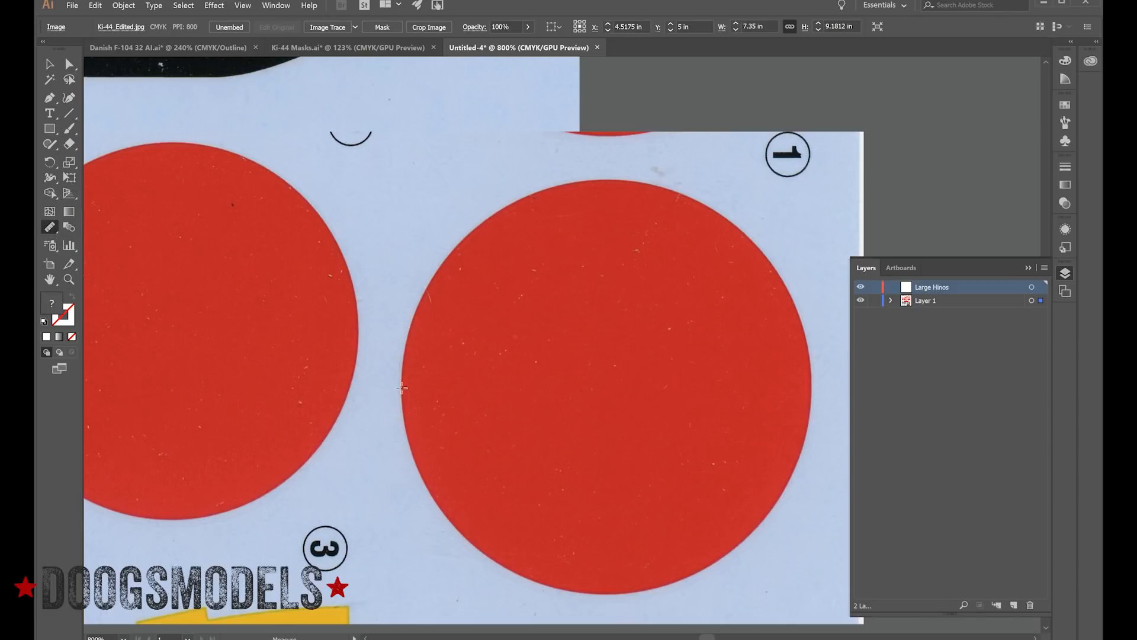
pyautogui.moveTo(402, 388); pyautogui.dragTo(812, 387)
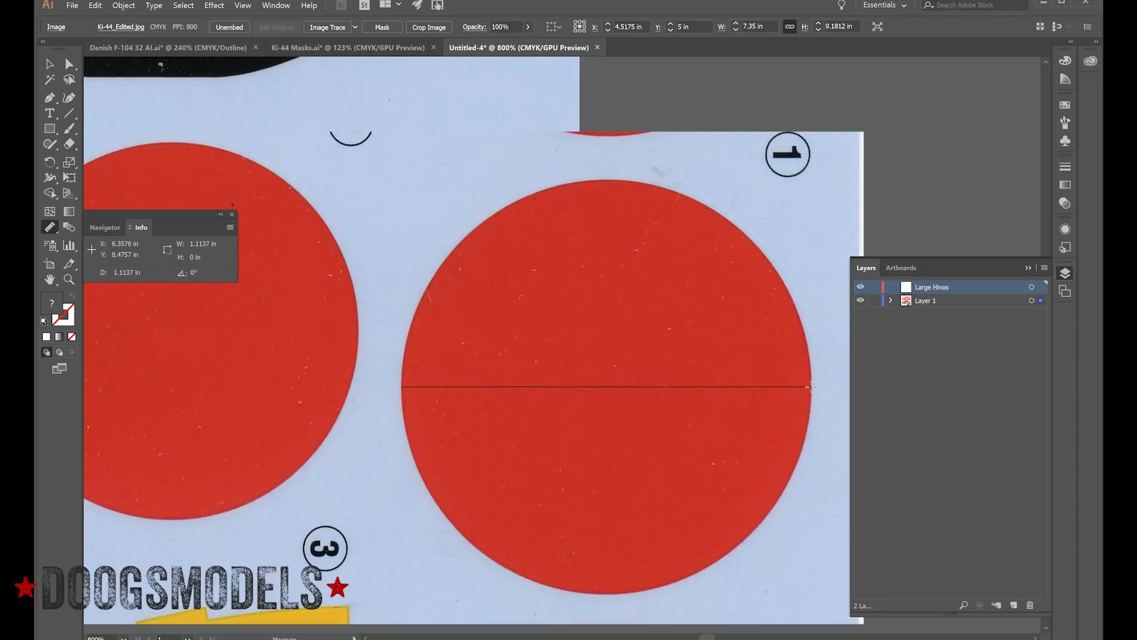
pyautogui.moveTo(812, 386); pyautogui.dragTo(810, 382)
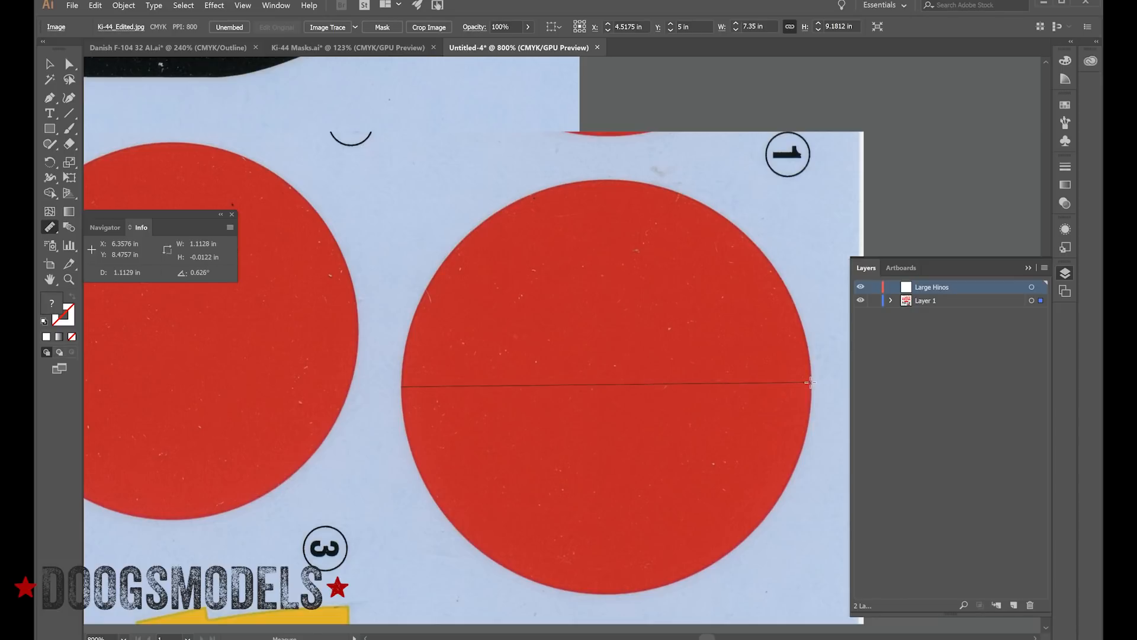
pyautogui.moveTo(811, 383); pyautogui.dragTo(811, 385)
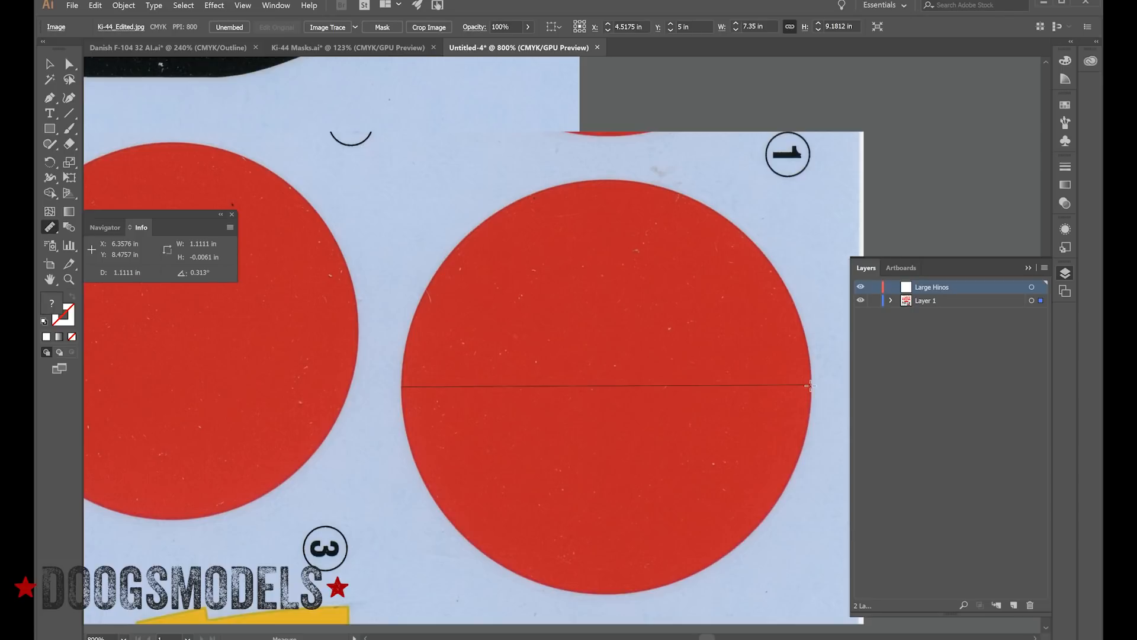
pyautogui.moveTo(810, 386); pyautogui.dragTo(810, 386)
pyautogui.moveTo(812, 385); pyautogui.dragTo(811, 386)
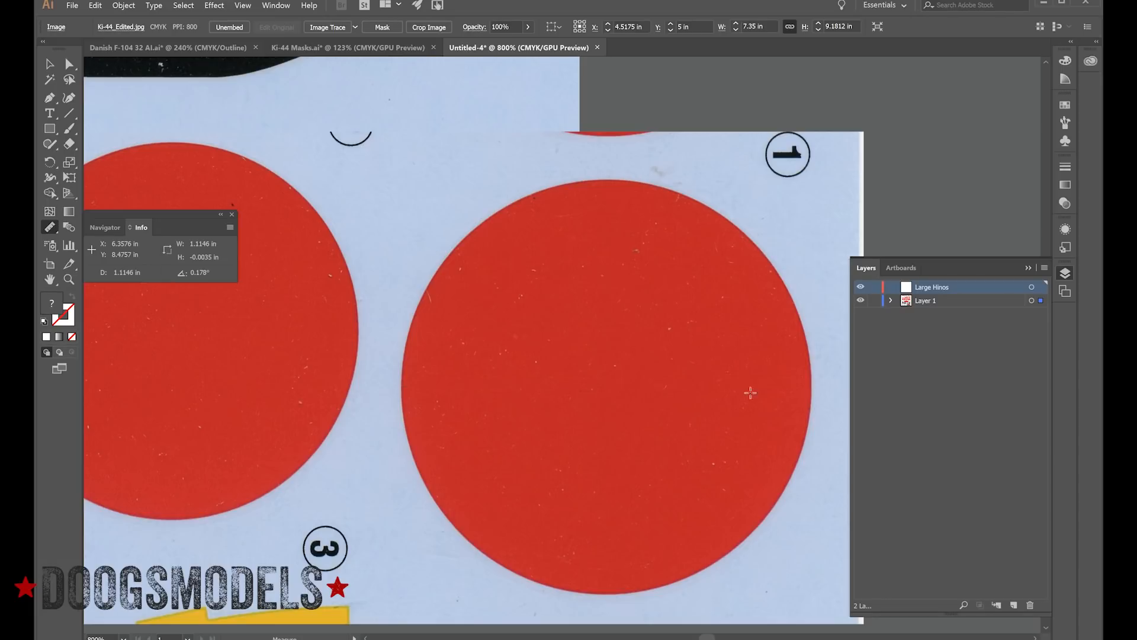
# - Draw an ellipse about 1.13 by 0.97 inches over the larger red circle on the Large Hinos layer
pyautogui.click(49, 129)
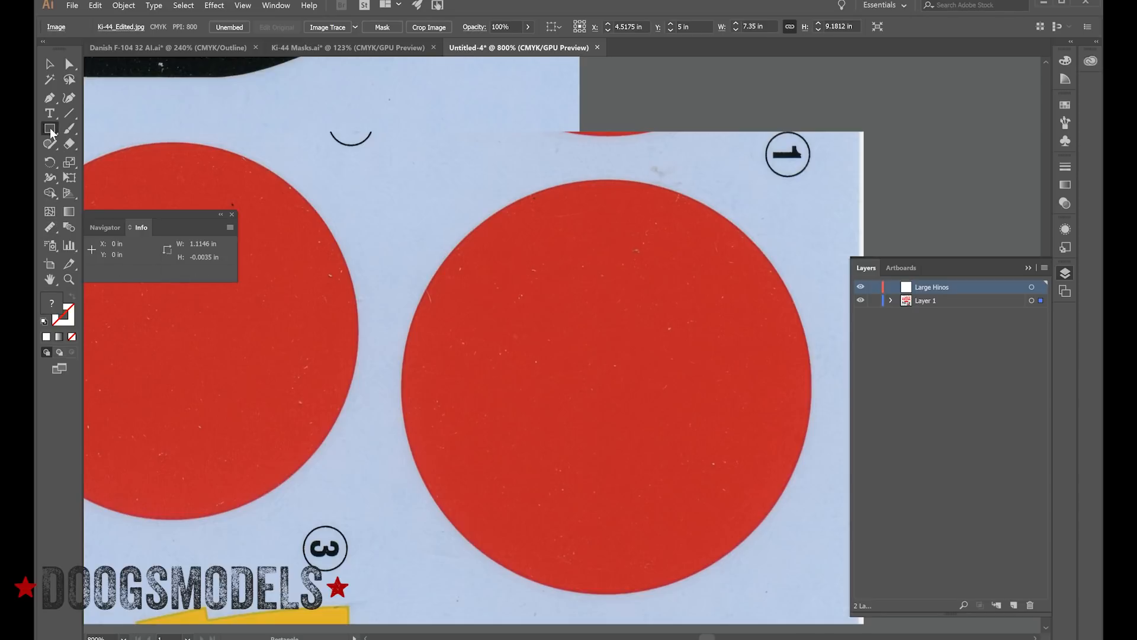
pyautogui.moveTo(51, 132); pyautogui.dragTo(94, 158)
pyautogui.moveTo(416, 223); pyautogui.dragTo(832, 580)
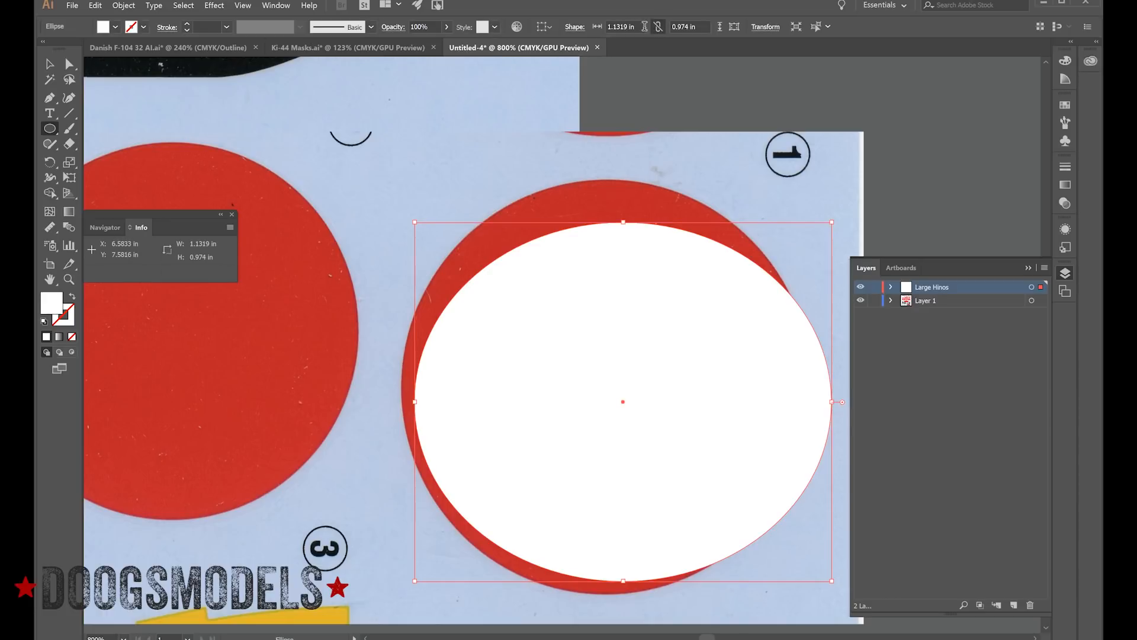
# - Set the ellipse's width and height to 1.115 in and link its proportions
pyautogui.click(619, 26)
pyautogui.doubleClick(618, 27)
pyautogui.write('1')
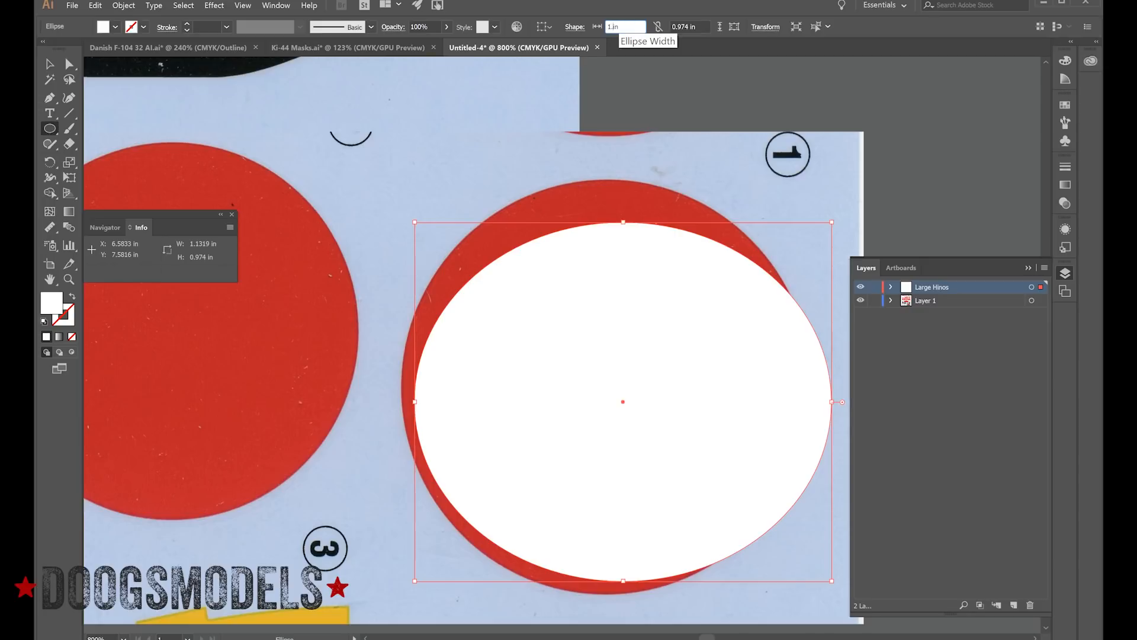
pyautogui.write('.115')
pyautogui.press('Tab')
pyautogui.write('1')
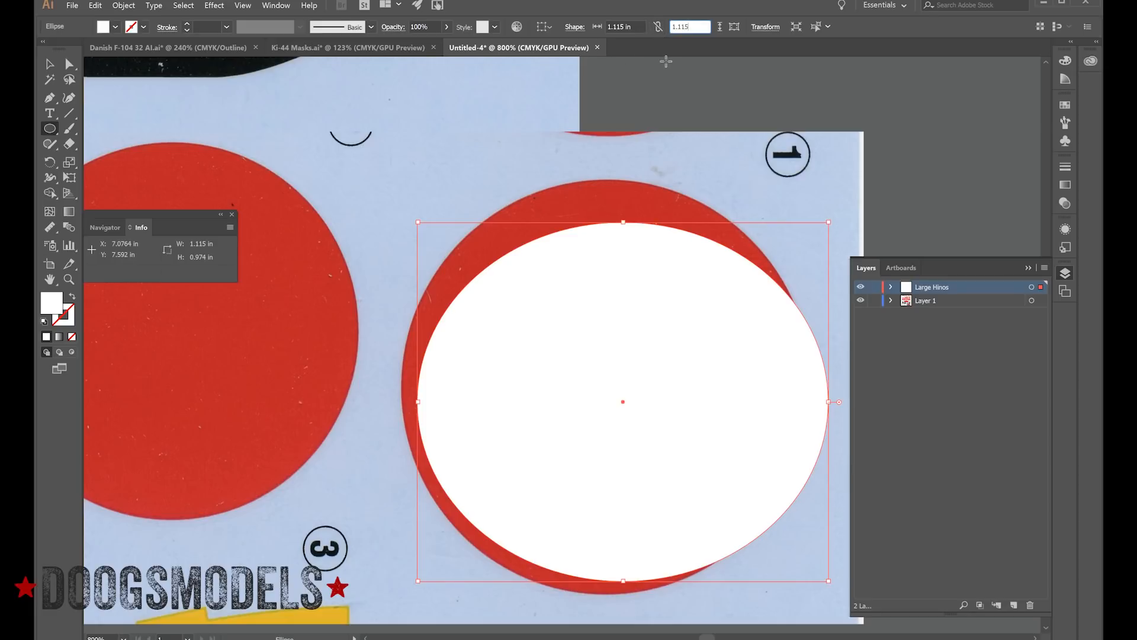
pyautogui.press('Tab')
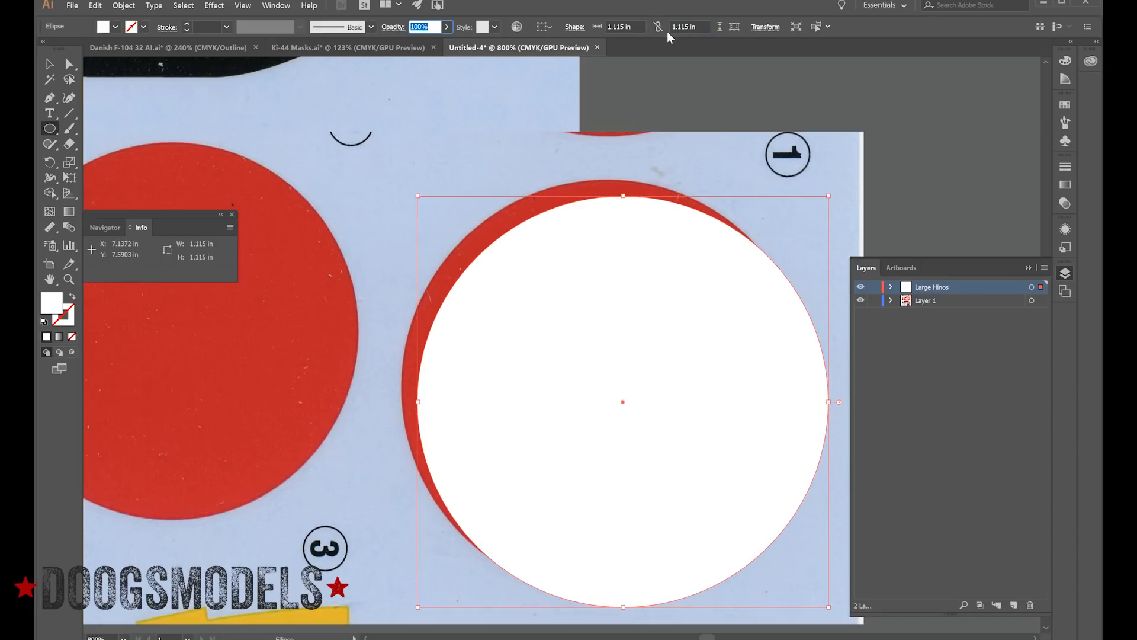
pyautogui.click(657, 26)
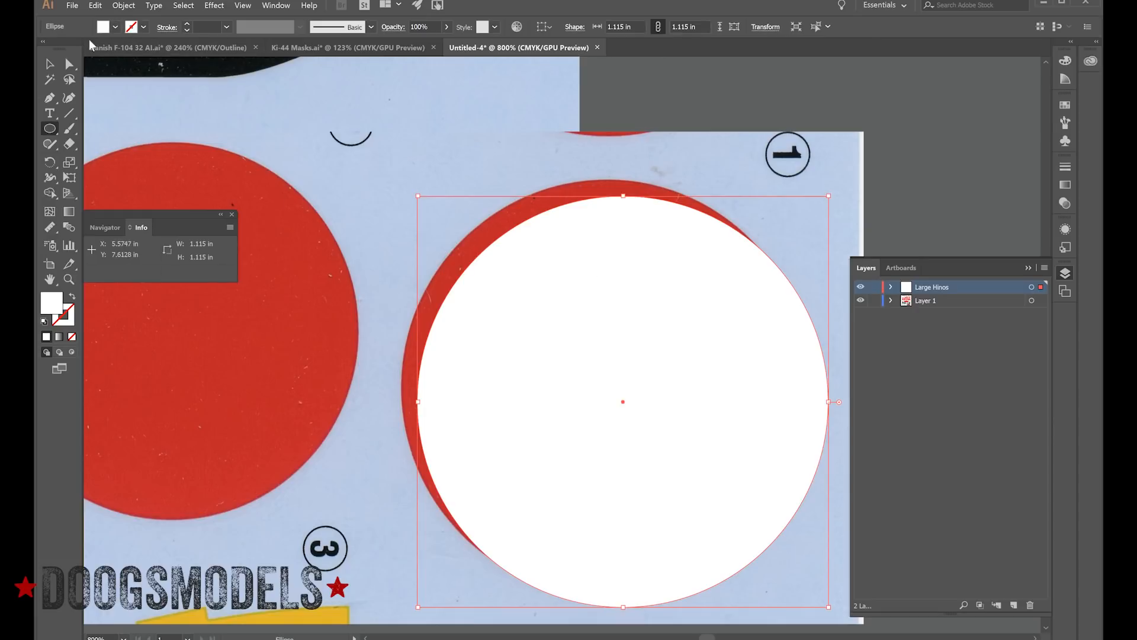
# - Remove the circle's fill and give it a black stroke
pyautogui.click(116, 27)
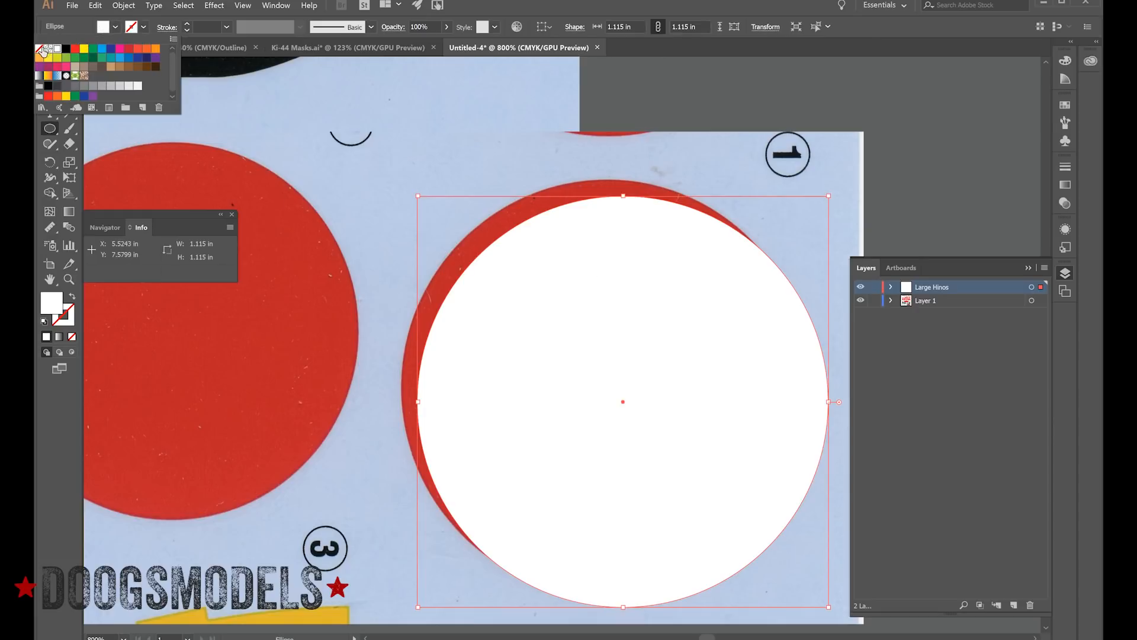
pyautogui.click(40, 48)
pyautogui.click(144, 27)
pyautogui.click(144, 28)
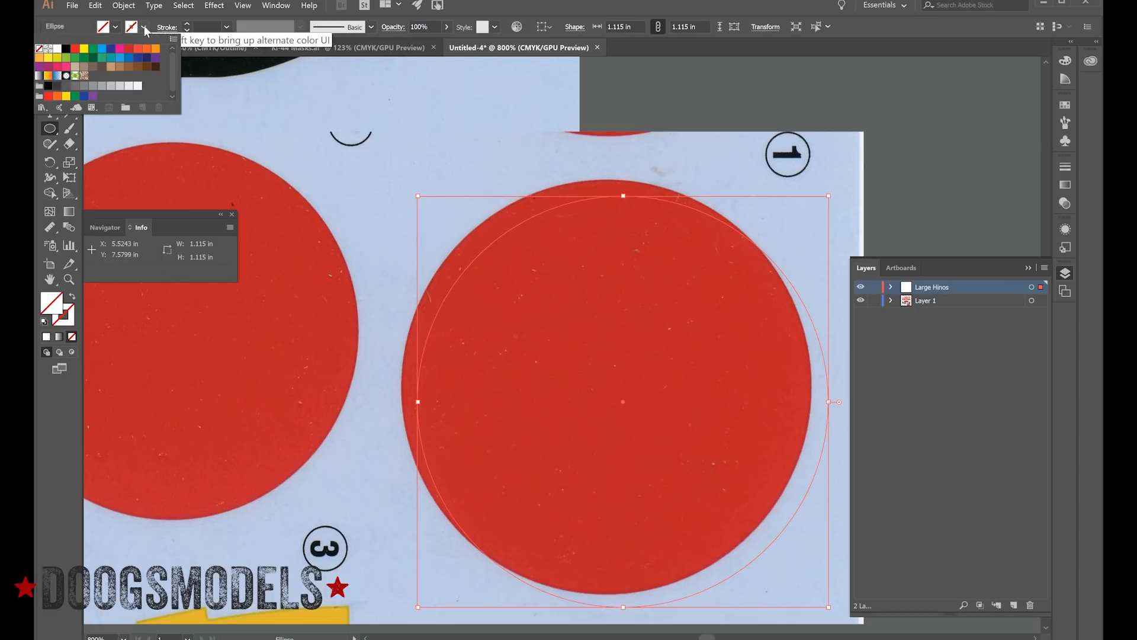
pyautogui.click(66, 49)
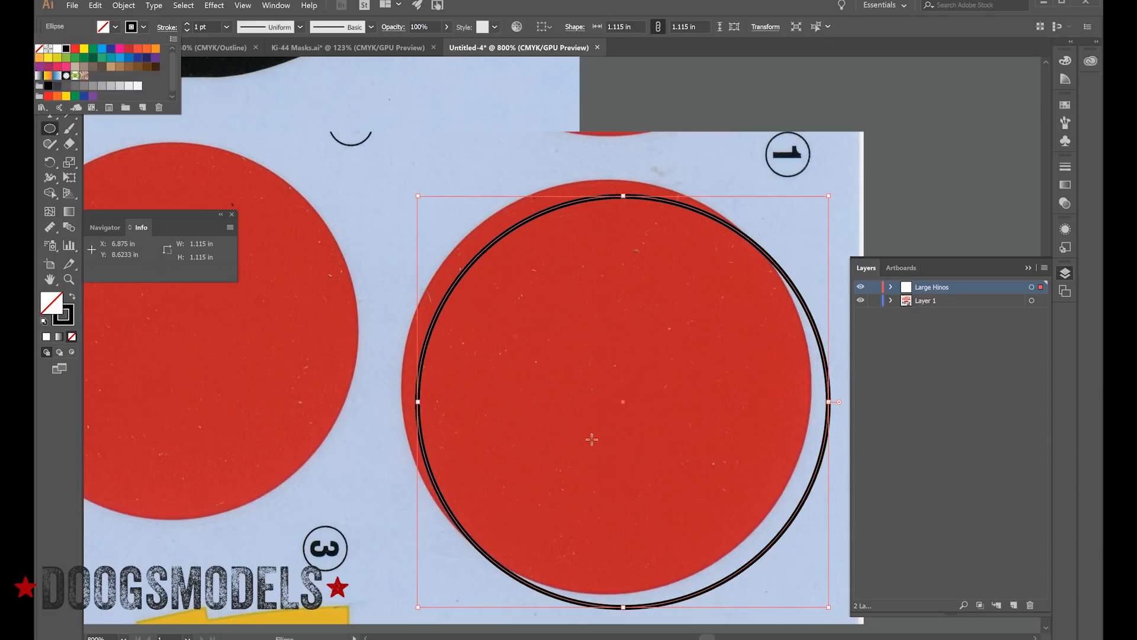
pyautogui.click(148, 27)
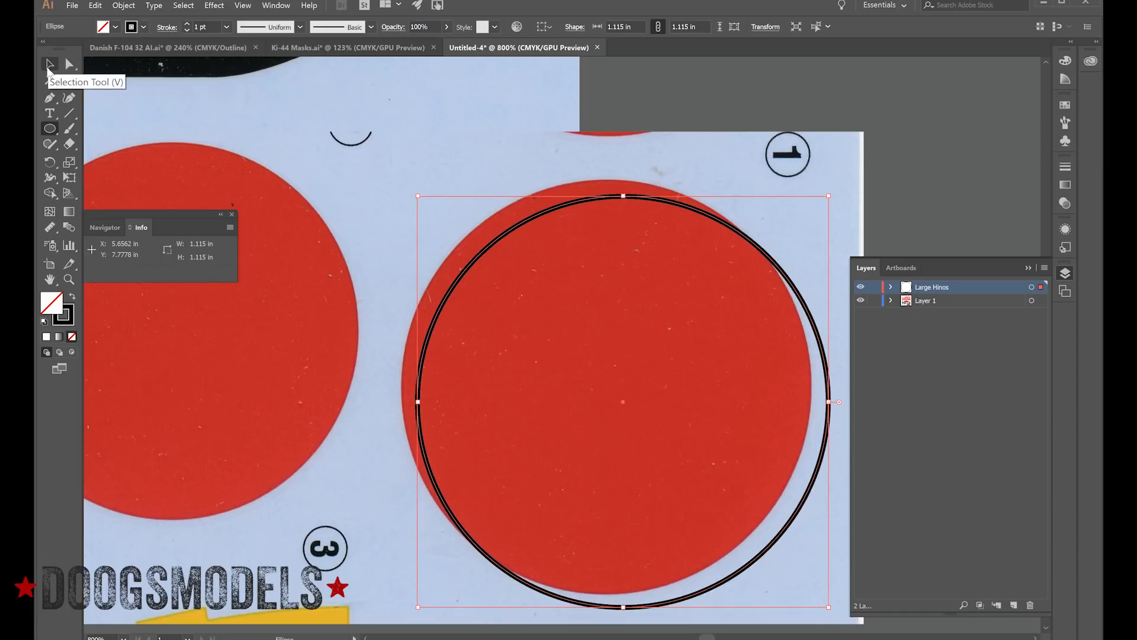
# - Move the outlined circle about 0.05 in left and 0.04 in up so it lines up with the scanned red circle
pyautogui.click(49, 67)
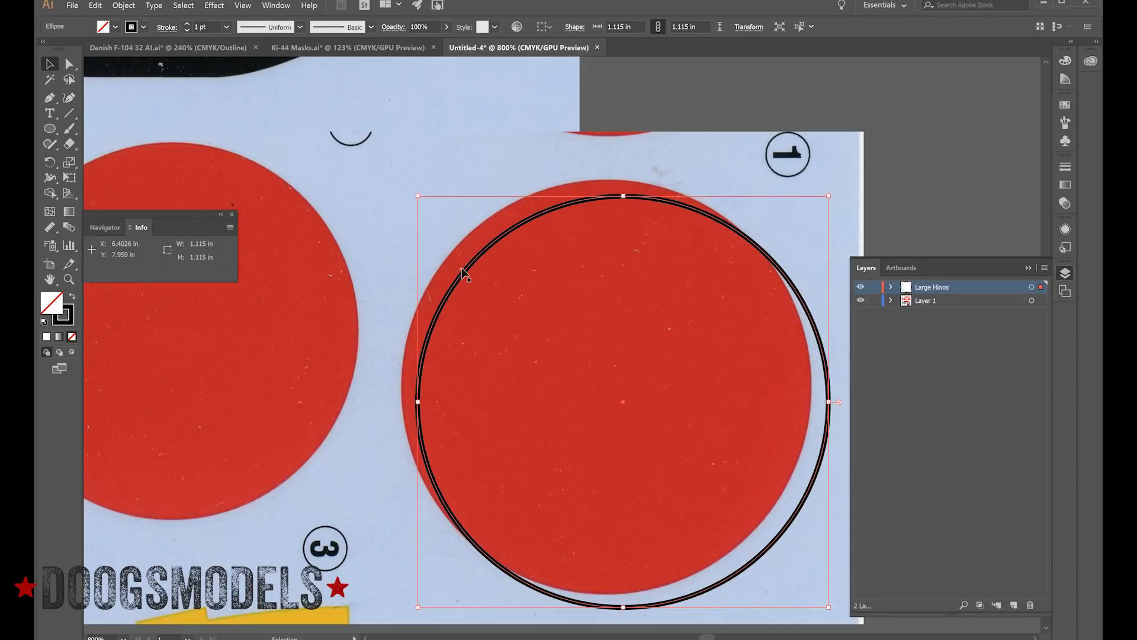
pyautogui.moveTo(456, 269); pyautogui.dragTo(449, 258)
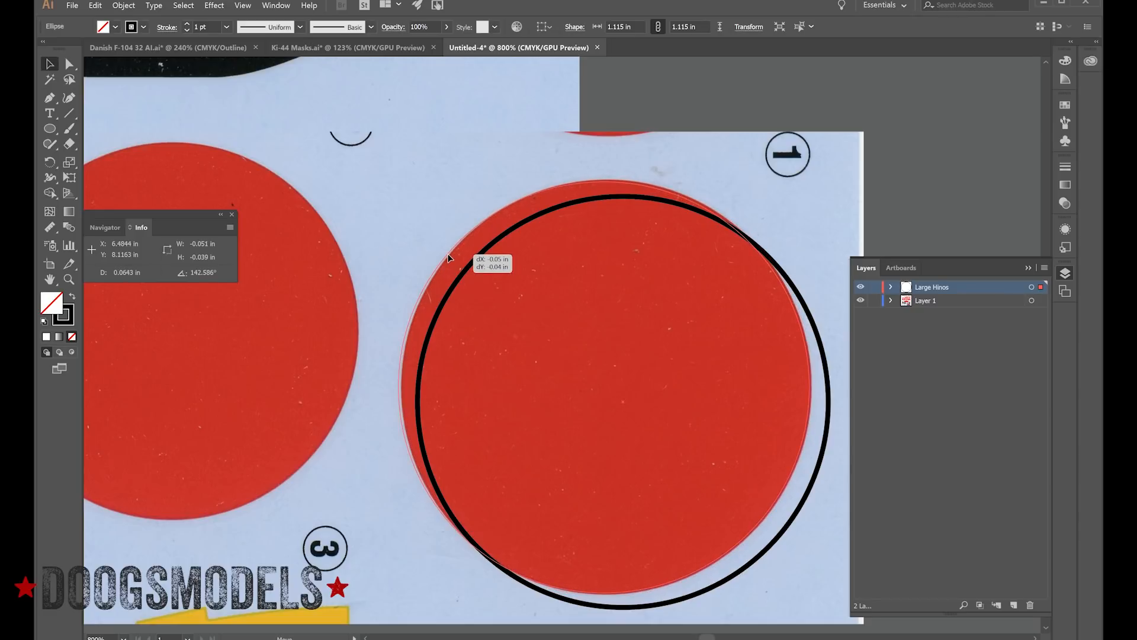
pyautogui.moveTo(449, 258); pyautogui.dragTo(450, 258)
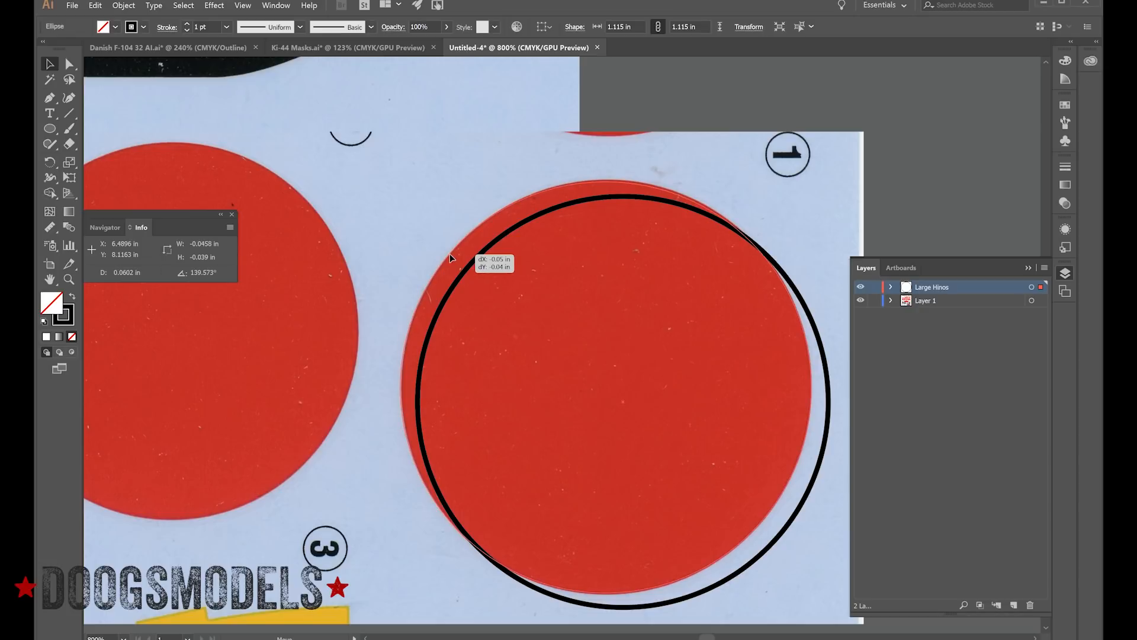
pyautogui.moveTo(450, 257); pyautogui.dragTo(450, 258)
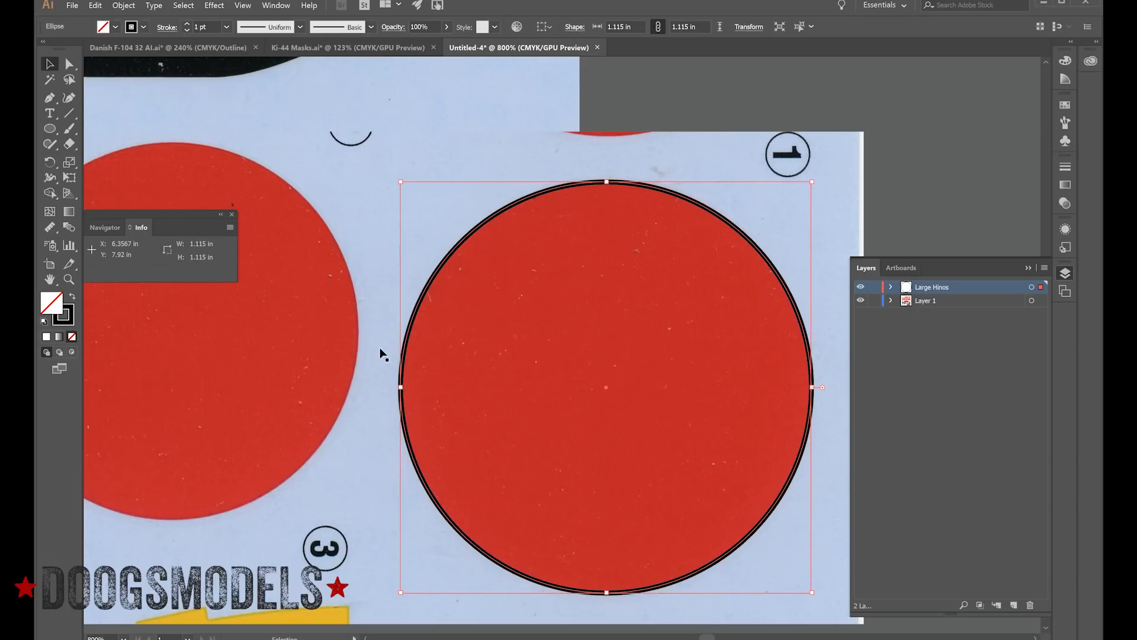
# - Fill the aligned circle with a red swatch close to the scanned hinomaru colour
pyautogui.click(116, 27)
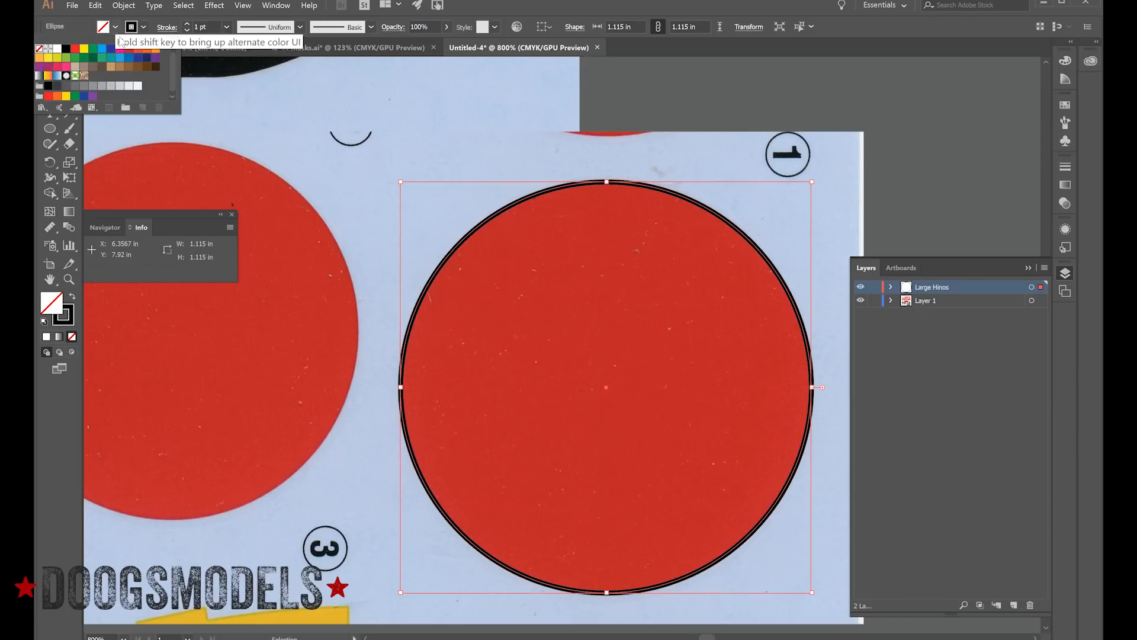
pyautogui.click(129, 48)
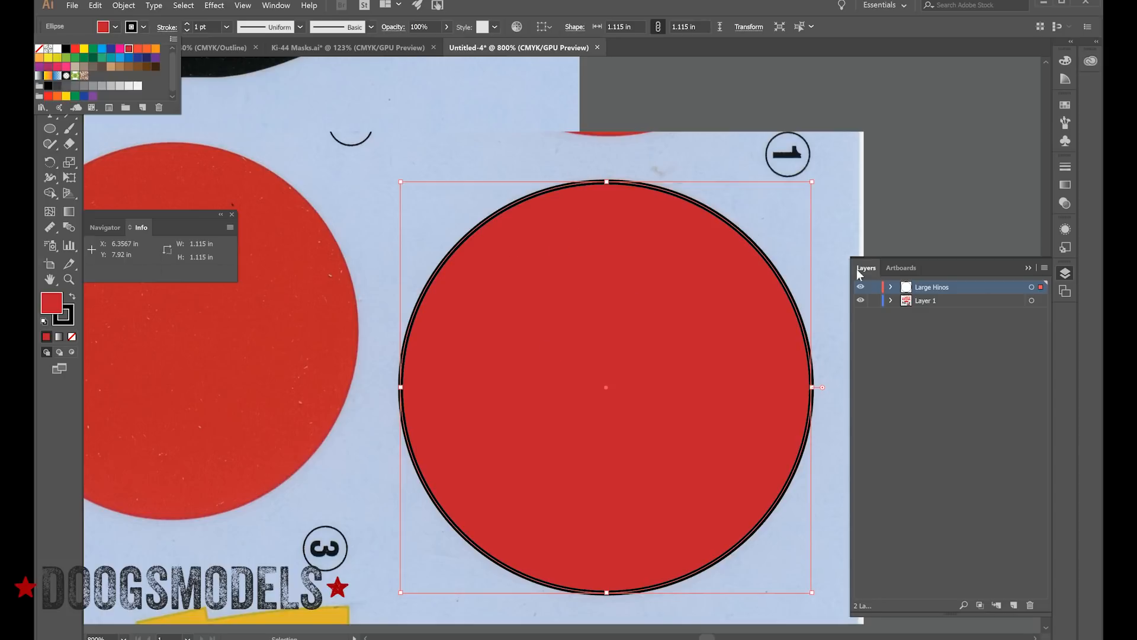
pyautogui.click(813, 469)
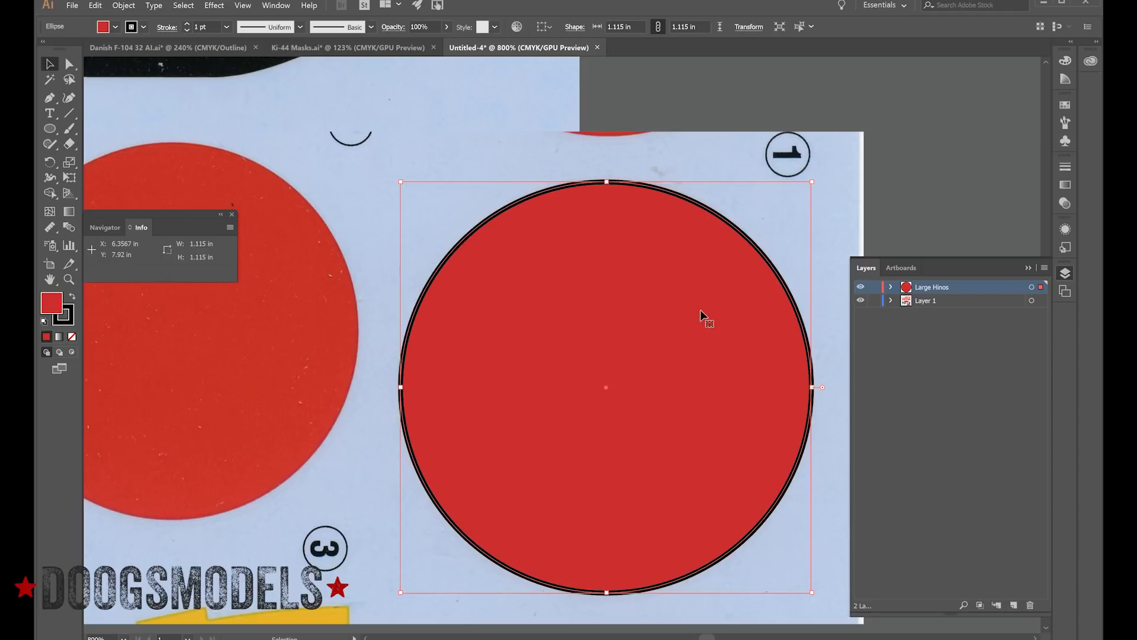
# - Check the circle's path in Outline view and return to GPU Preview
pyautogui.click(255, 13)
pyautogui.click(256, 20)
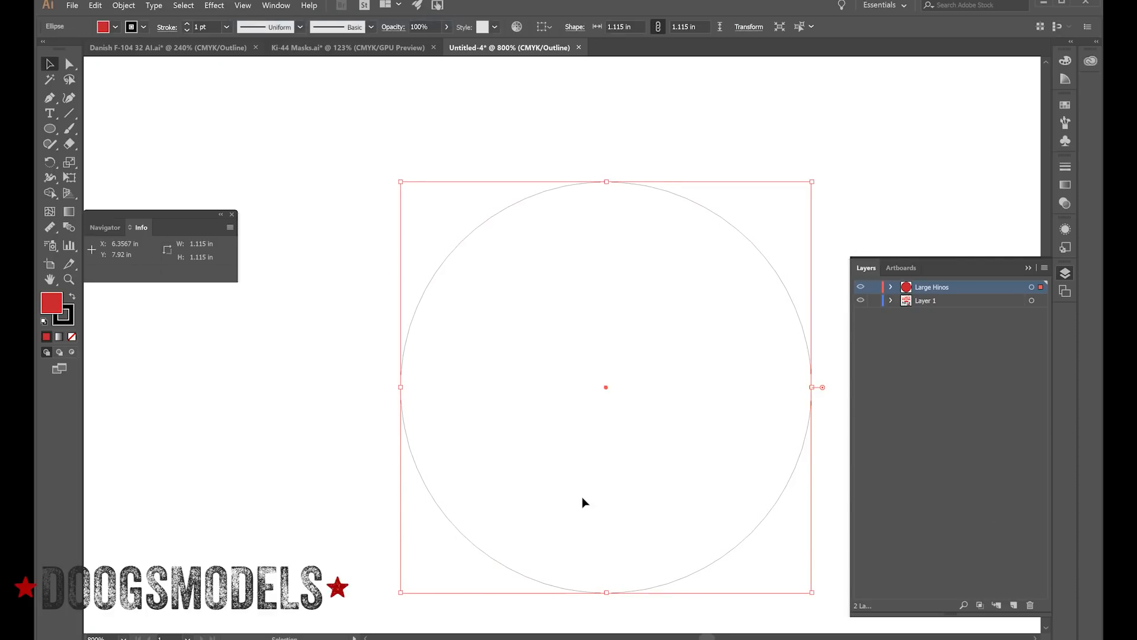
pyautogui.click(241, 7)
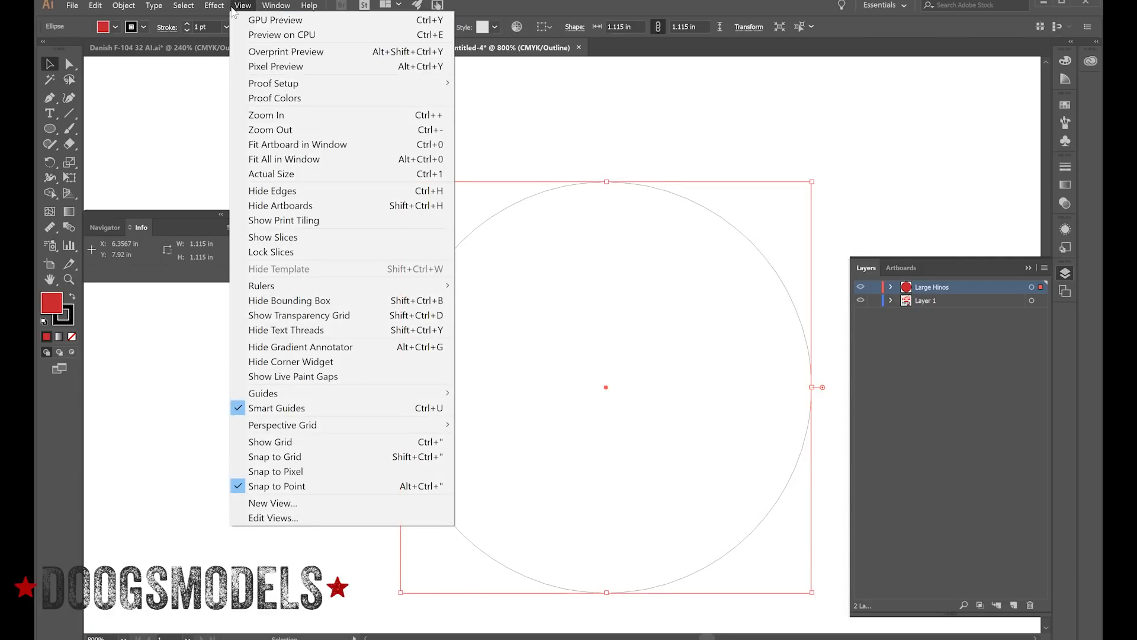
pyautogui.click(249, 22)
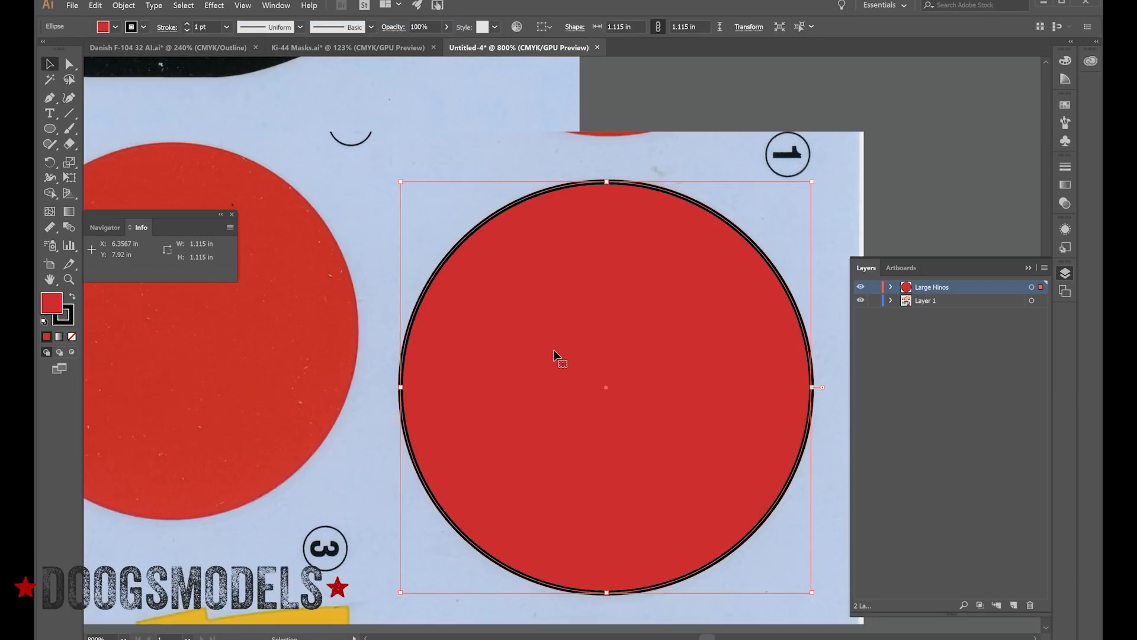
# - Create a new layer named Cowl Anti-Glare for tracing the black panel of decal 46
pyautogui.scroll(10, 553, 349)
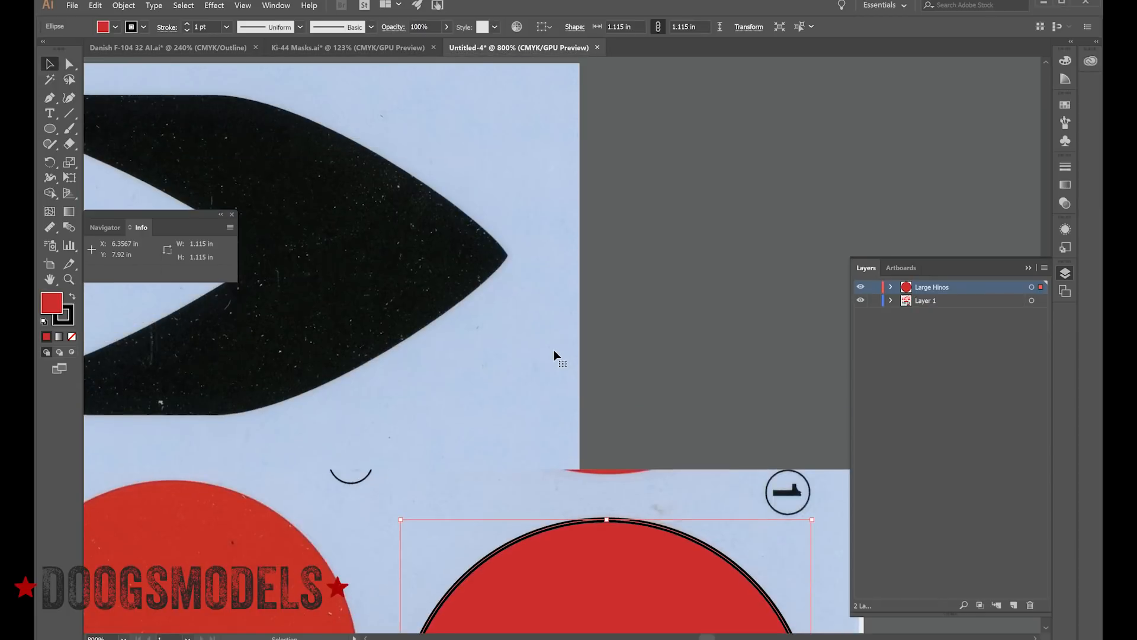
pyautogui.scroll(1, 554, 350)
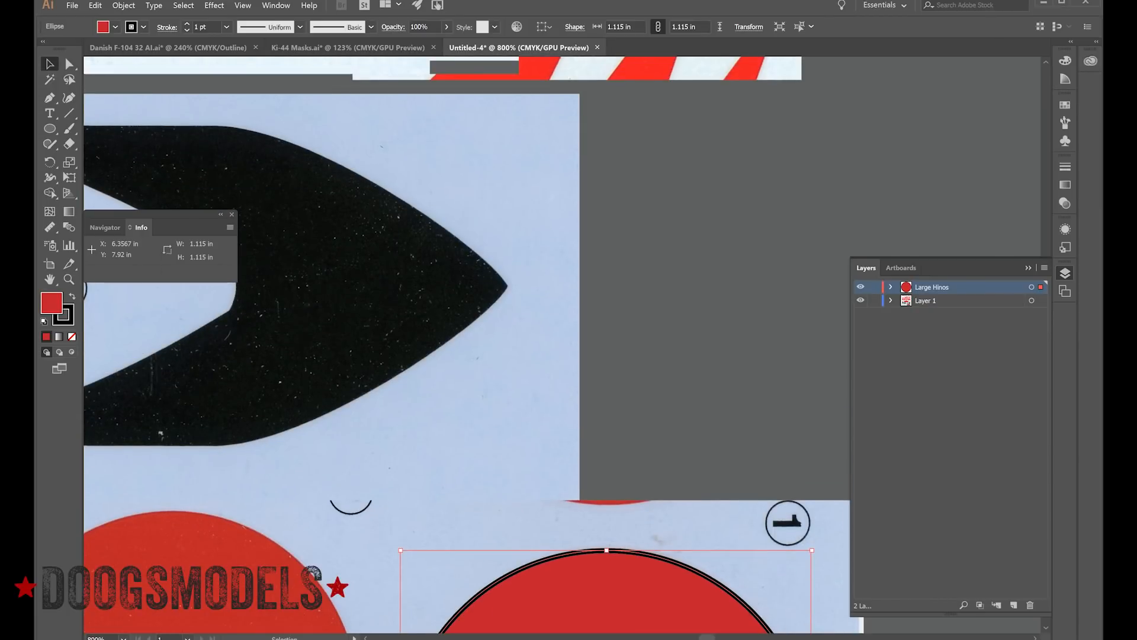
pyautogui.hscroll(-14, 553, 349)
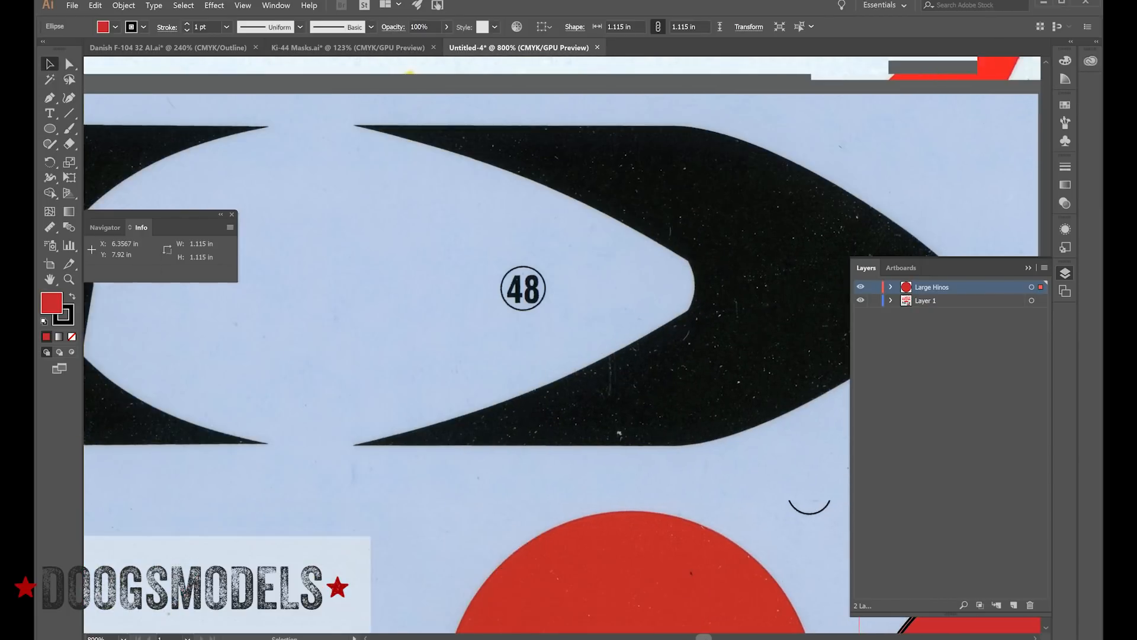
pyautogui.hscroll(12, 553, 350)
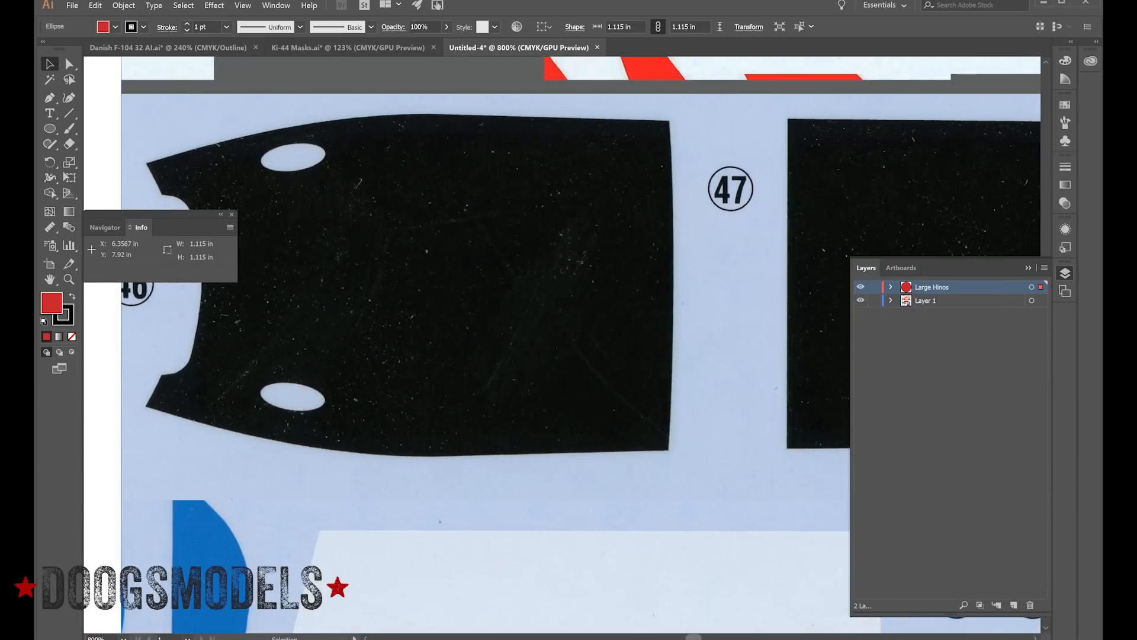
pyautogui.hscroll(-5, 553, 350)
pyautogui.hscroll(1, 554, 349)
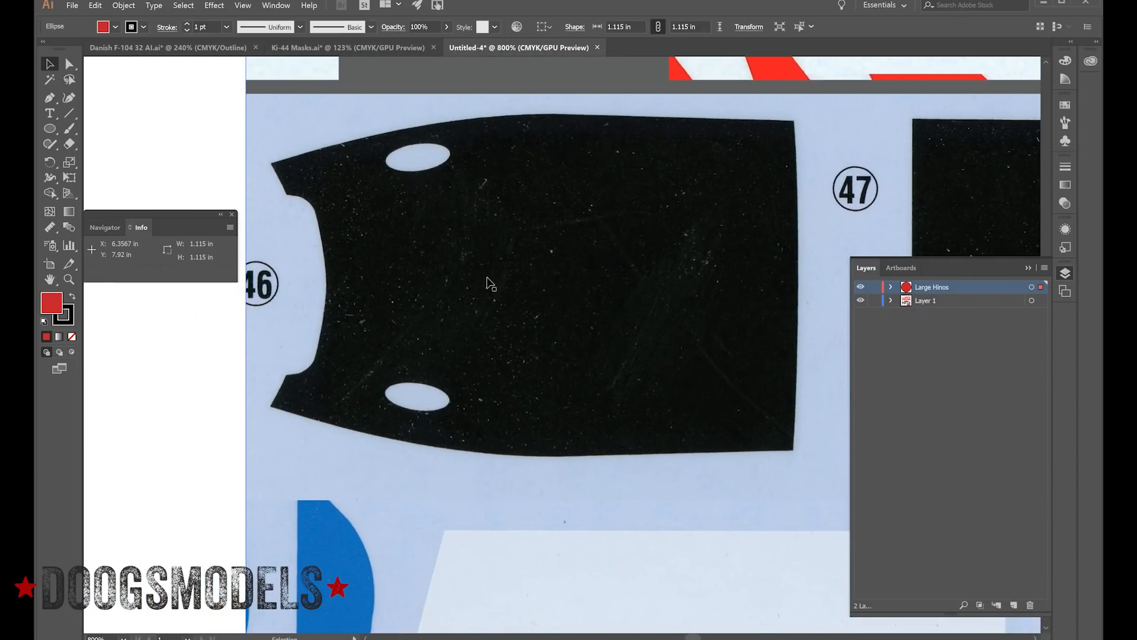
pyautogui.click(1014, 605)
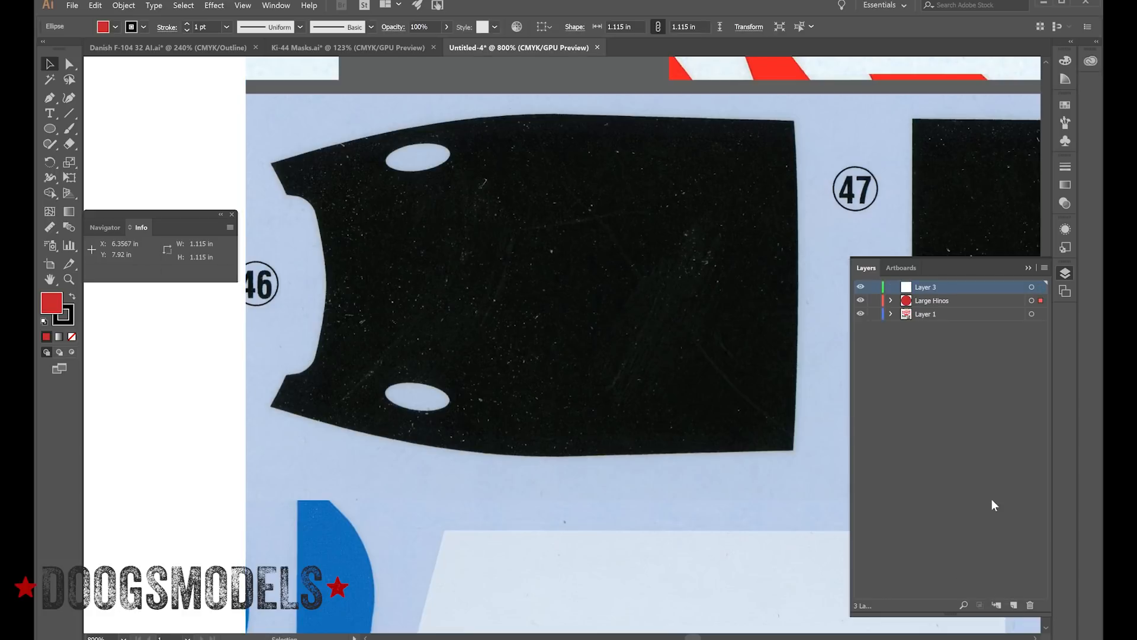
pyautogui.doubleClick(926, 286)
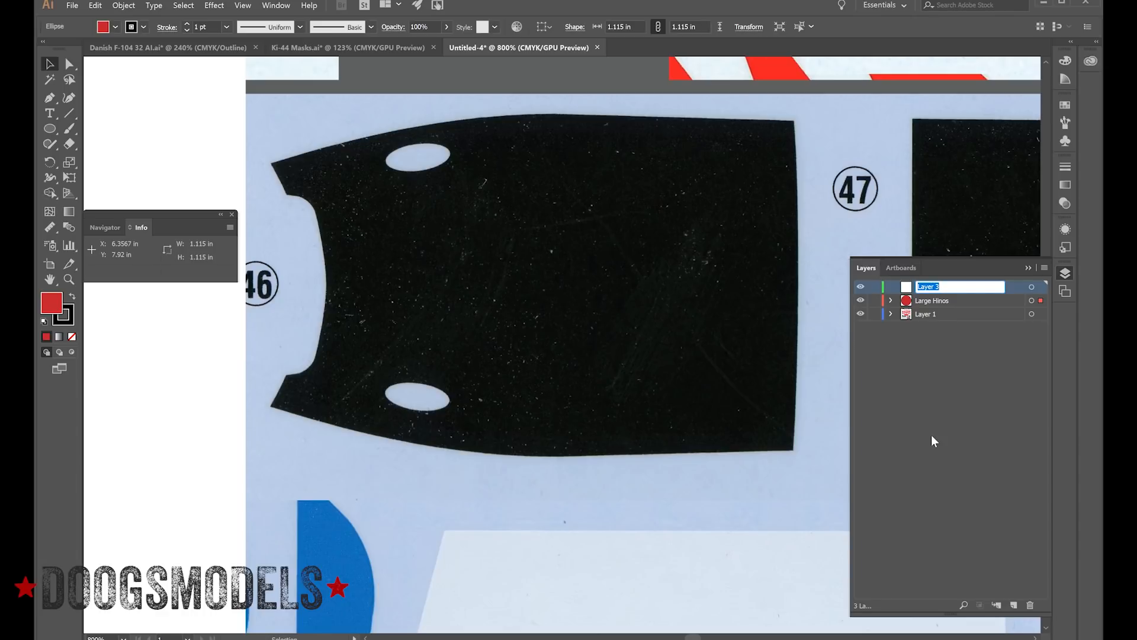
pyautogui.write('Cowl Anti-Glare')
pyautogui.press('Return')
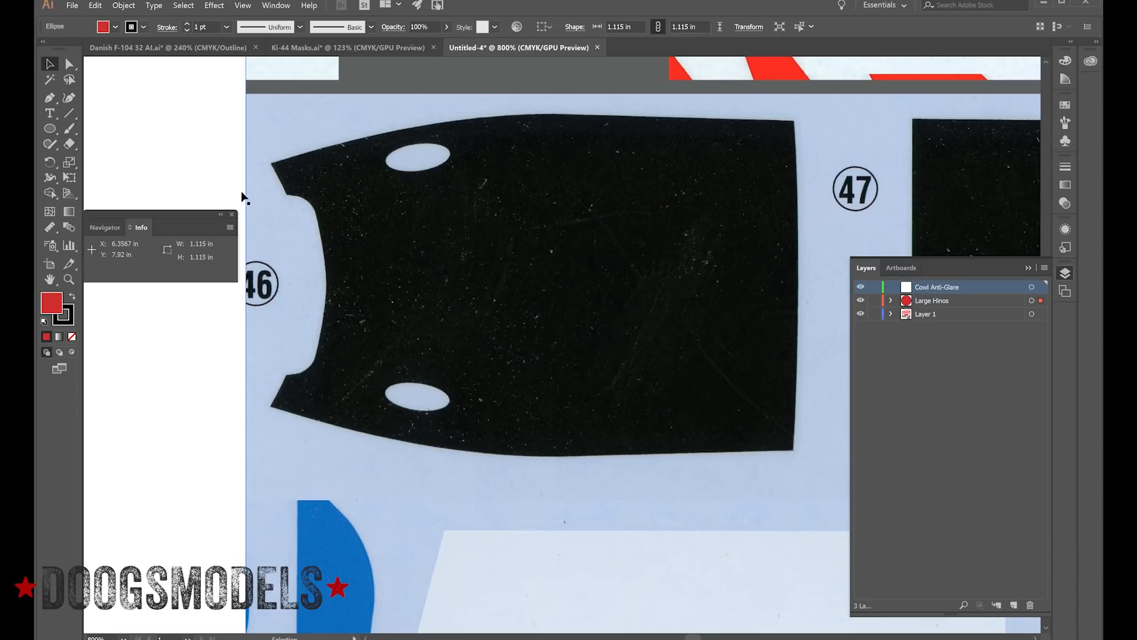
# - Trace decal 46 with straight Pen segments from its upper-left corner along the upper, right and lower edges to the lower-left corner
pyautogui.click(50, 100)
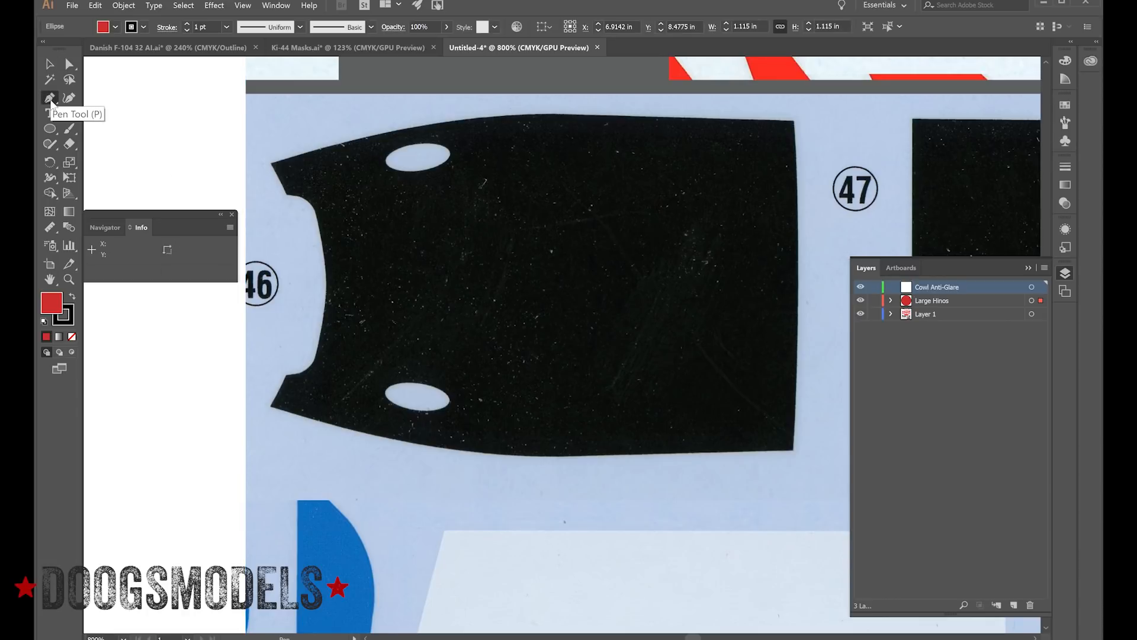
pyautogui.click(271, 164)
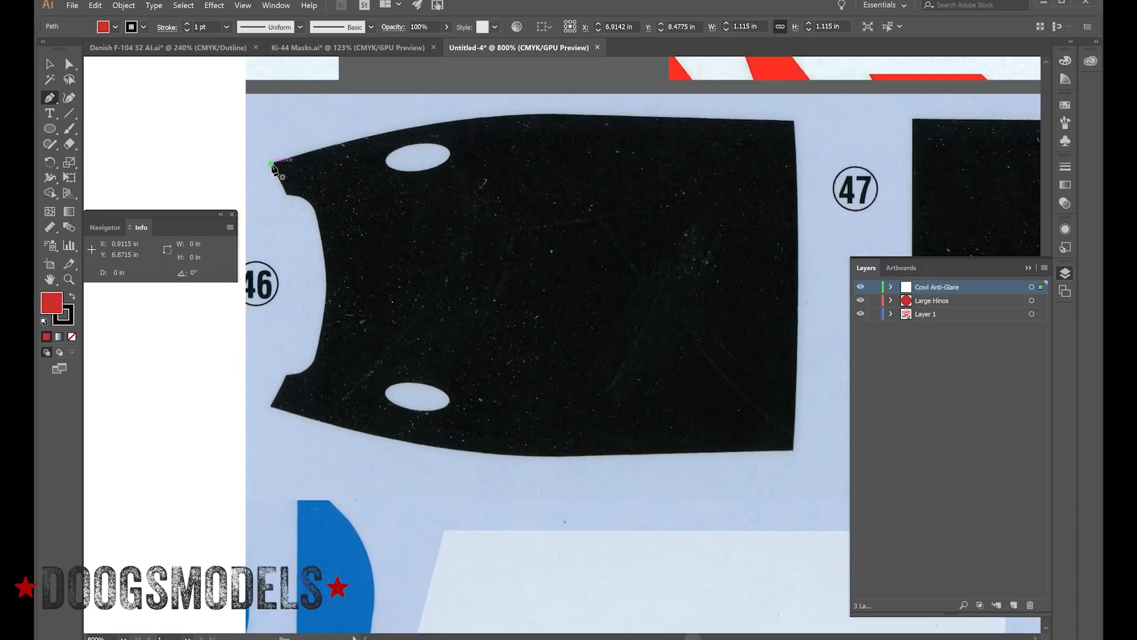
pyautogui.click(489, 118)
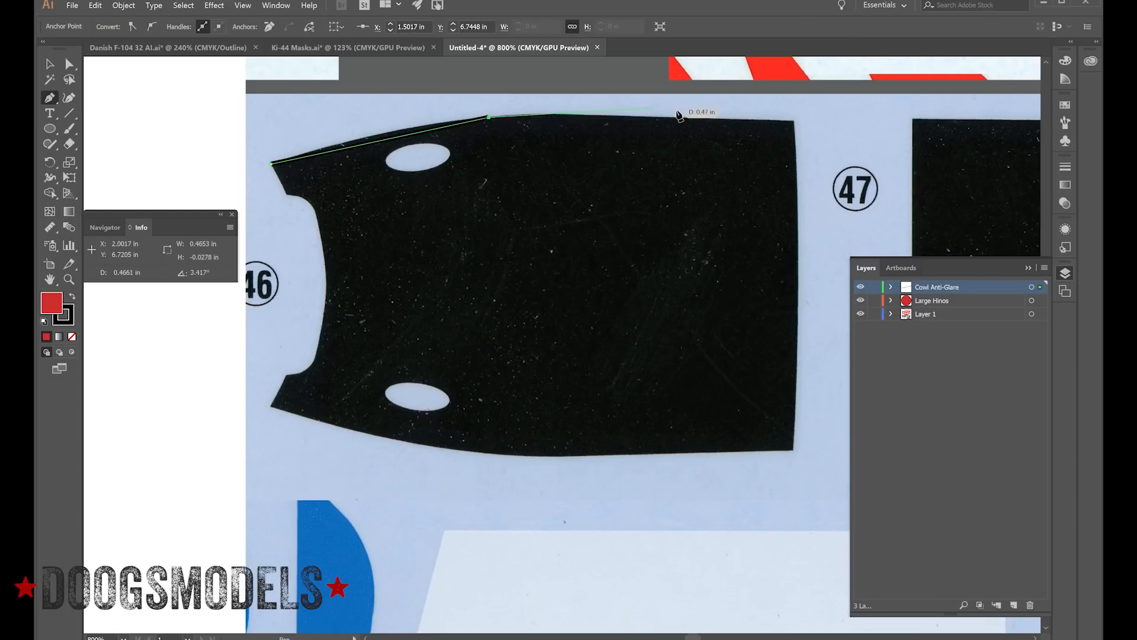
pyautogui.click(539, 115)
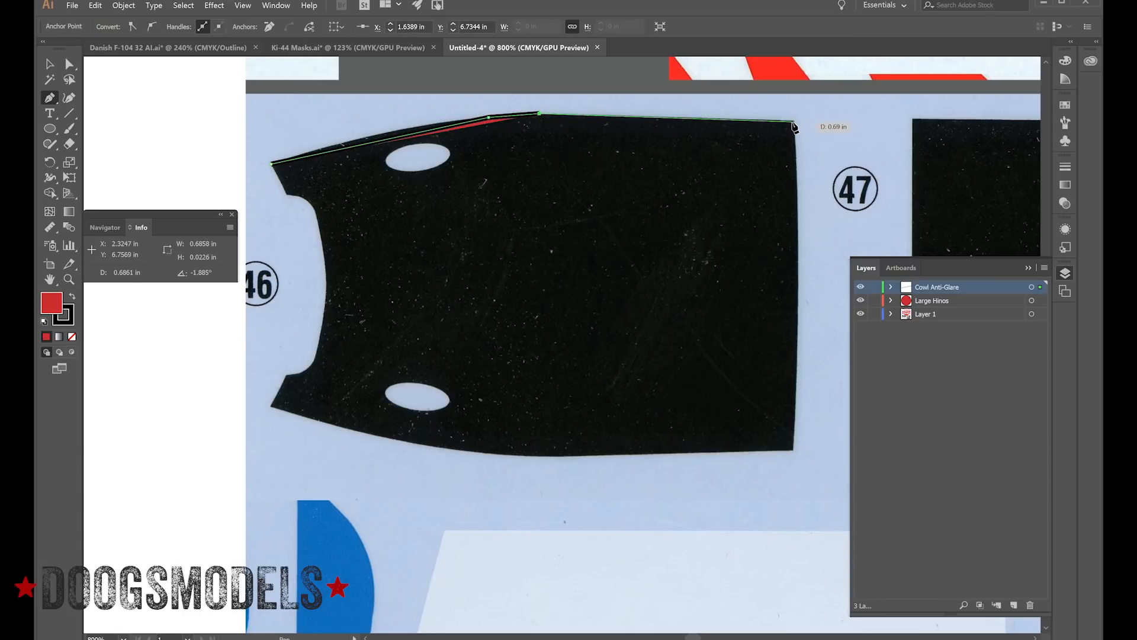
pyautogui.click(794, 122)
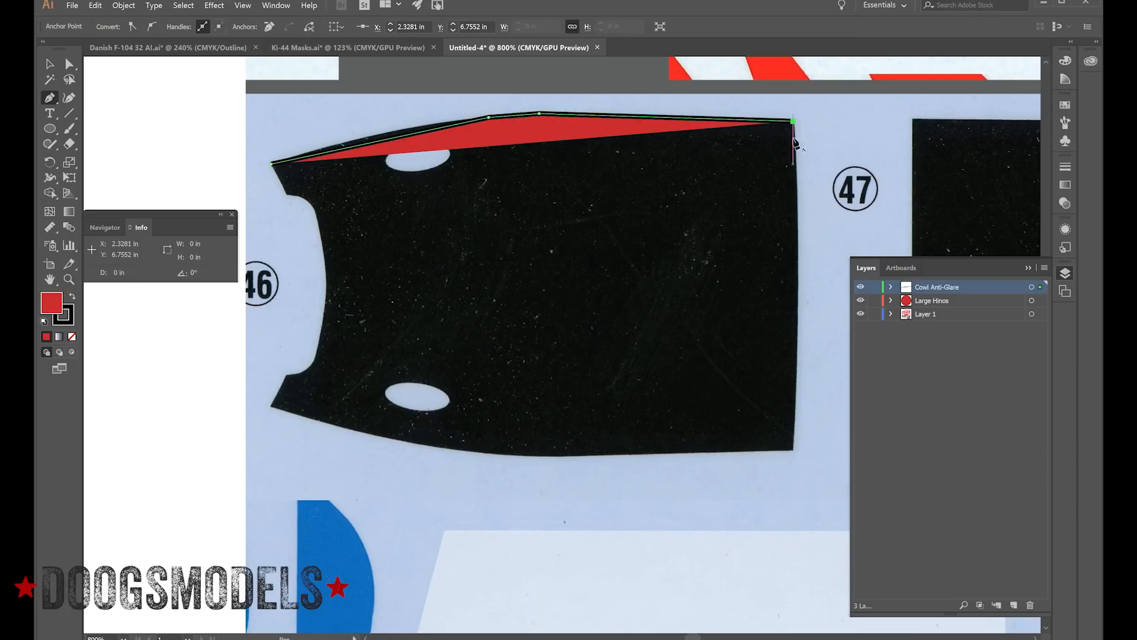
pyautogui.click(793, 449)
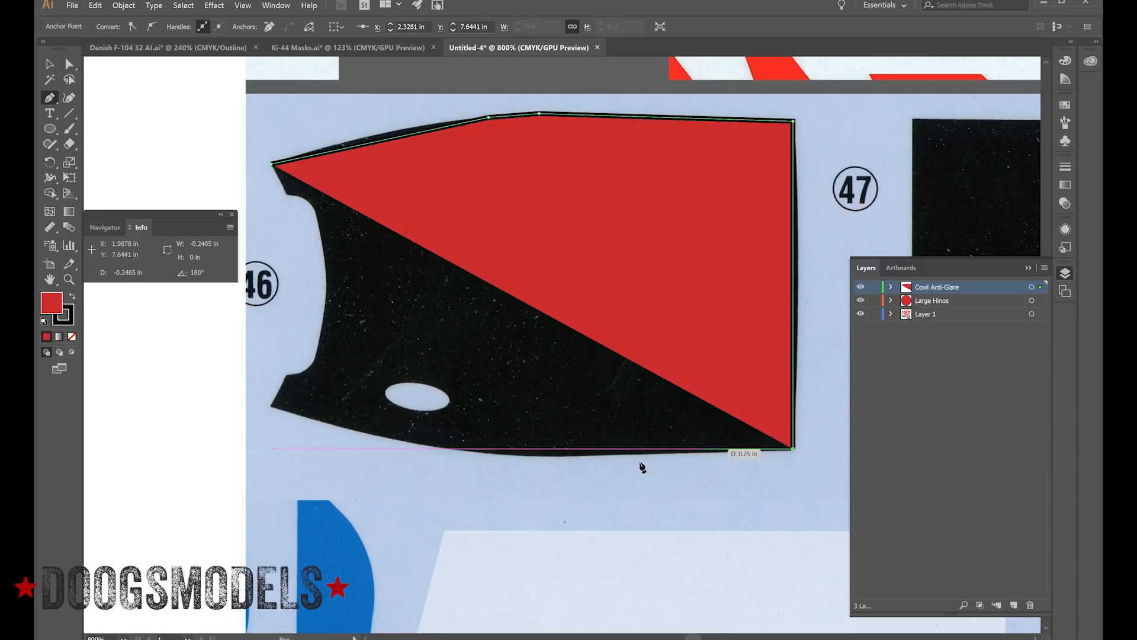
pyautogui.click(532, 457)
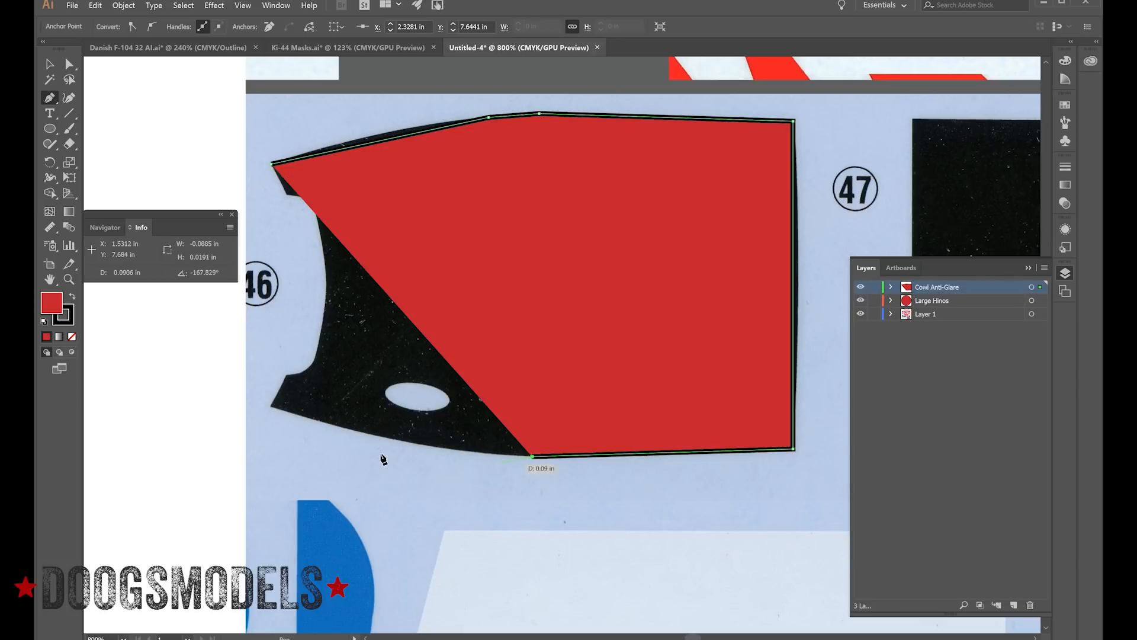
pyautogui.click(271, 408)
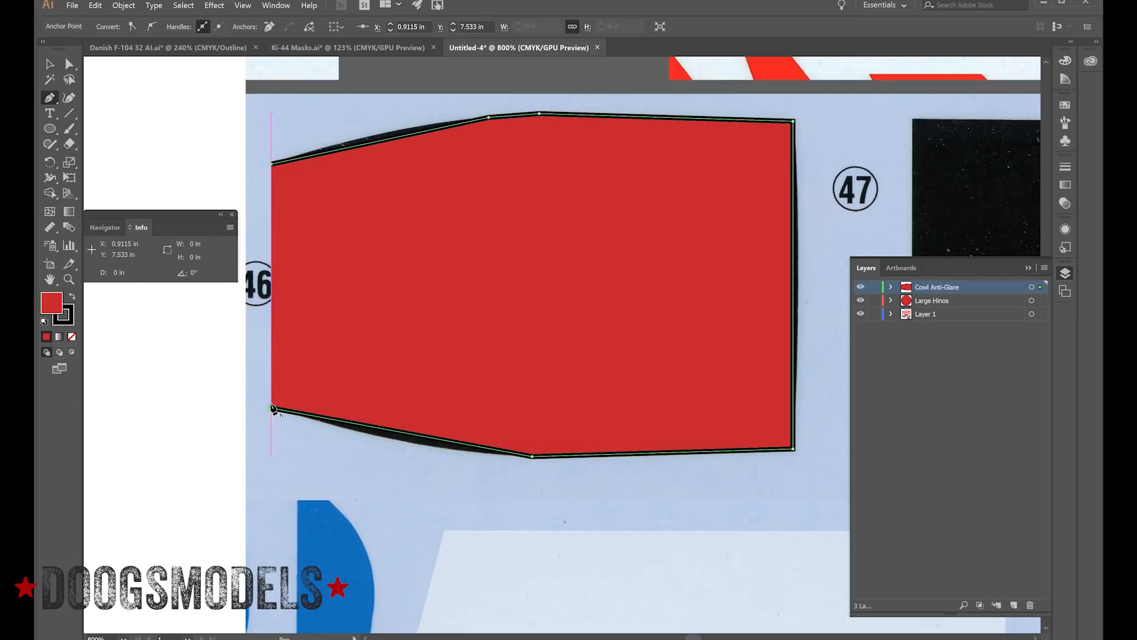
# - Remove the path's fill and close the outline through the corners and midpoint of decal 46's left notch
pyautogui.click(72, 338)
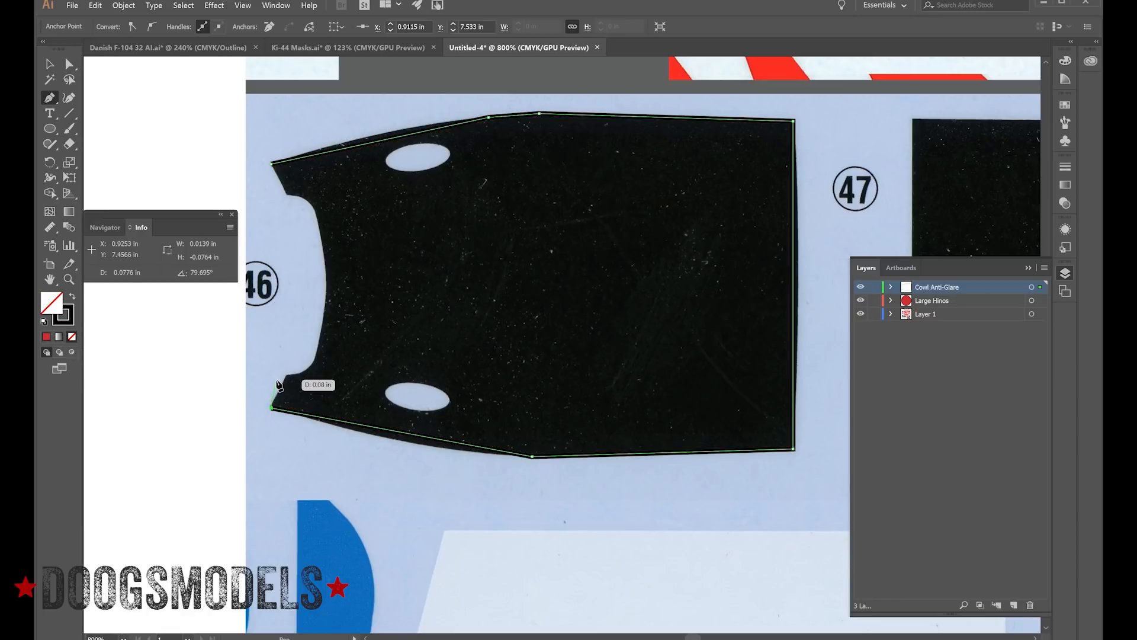
pyautogui.click(287, 374)
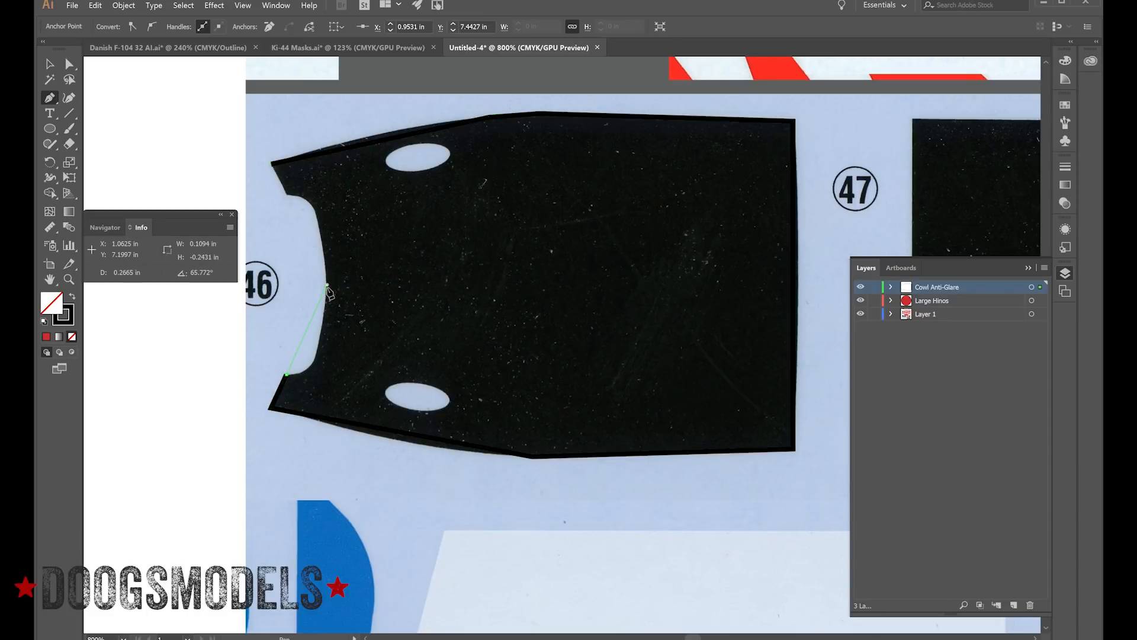
pyautogui.click(326, 286)
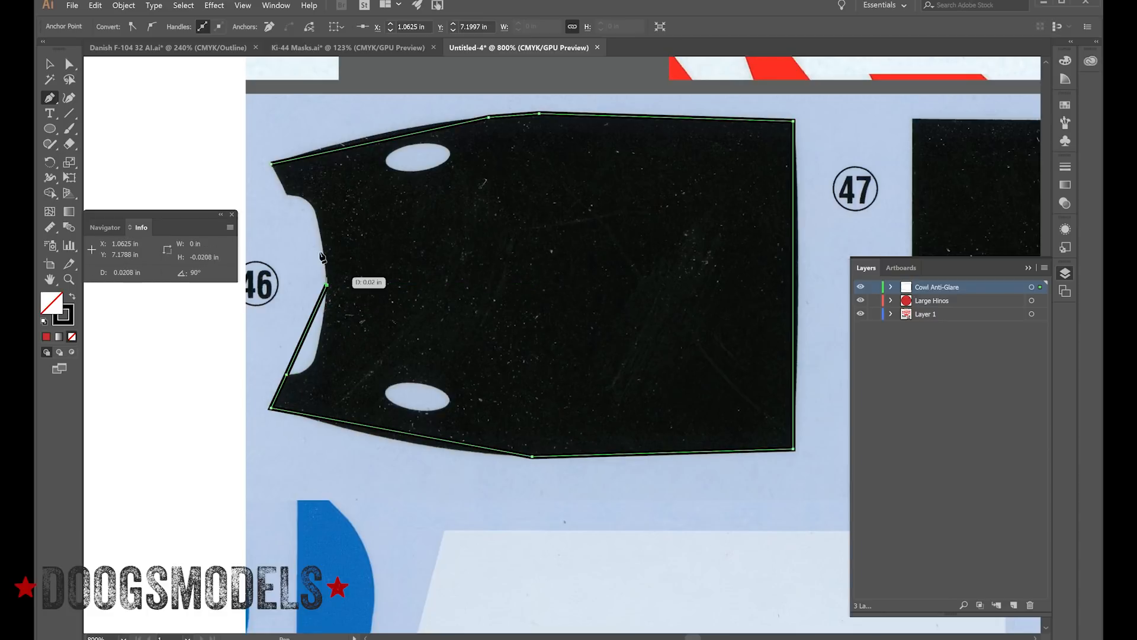
pyautogui.click(287, 195)
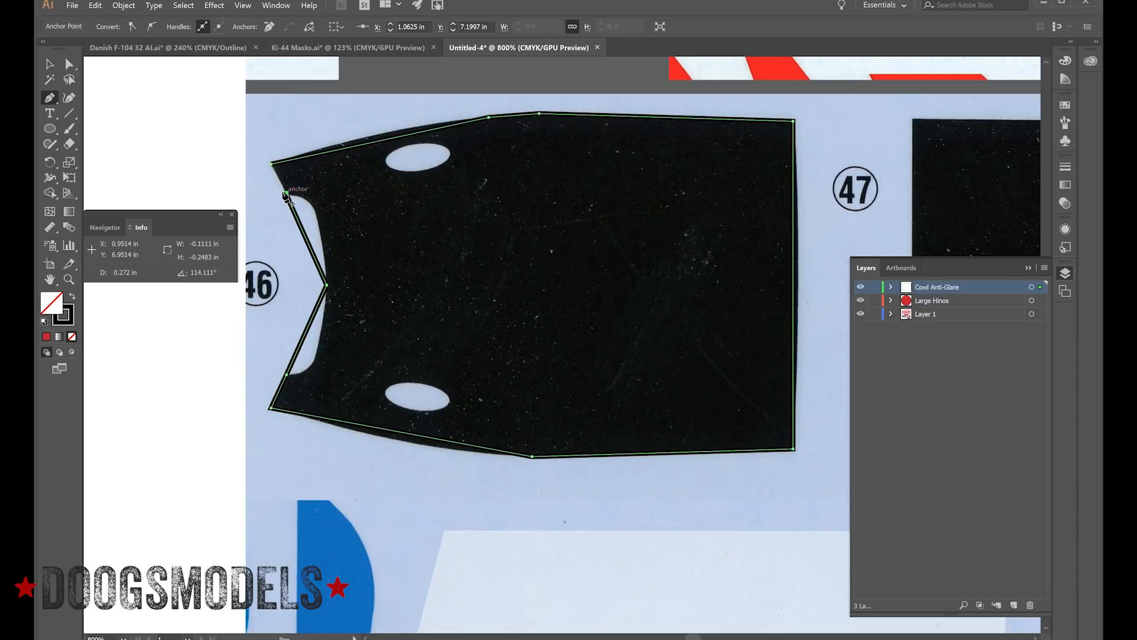
pyautogui.click(272, 165)
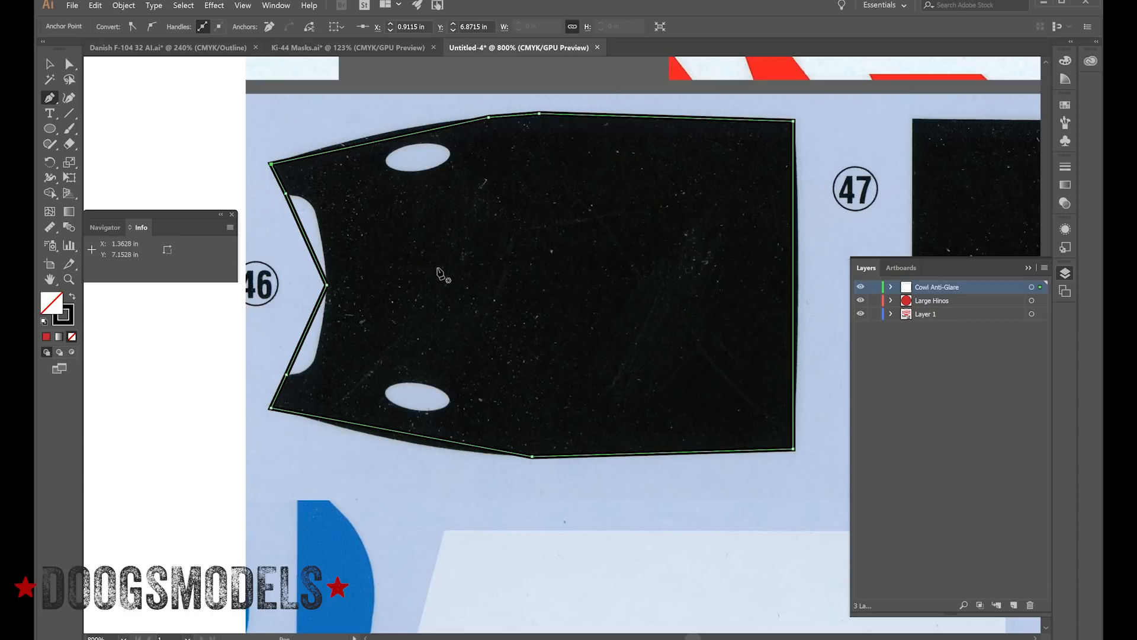
# - Select the closed outline of decal 46 and change its stroke colour to red
pyautogui.click(50, 64)
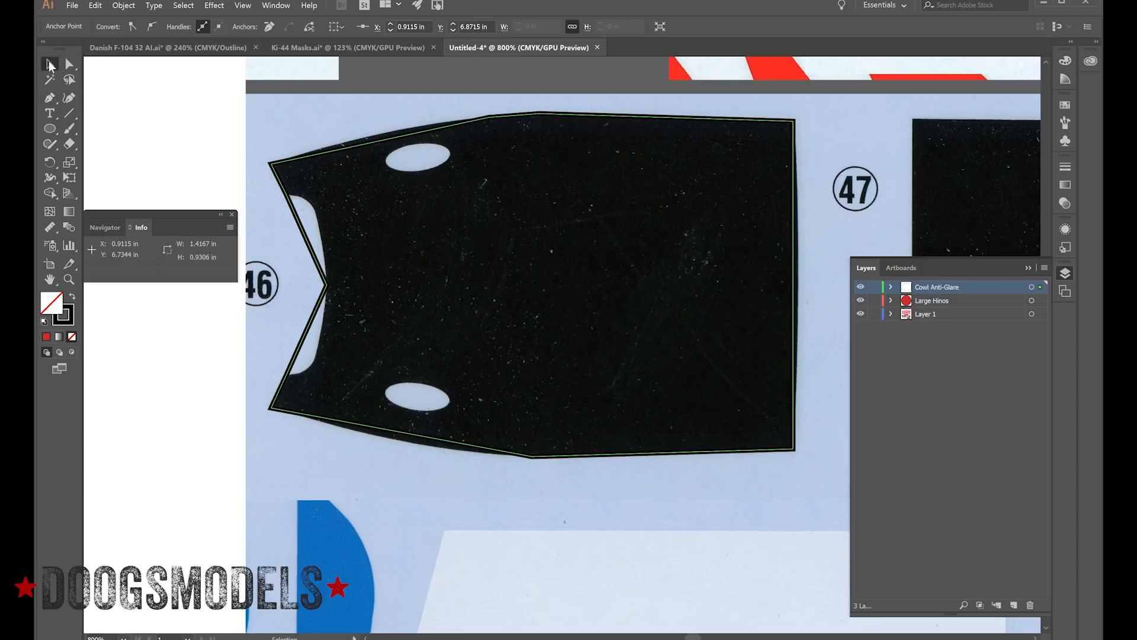
pyautogui.click(316, 154)
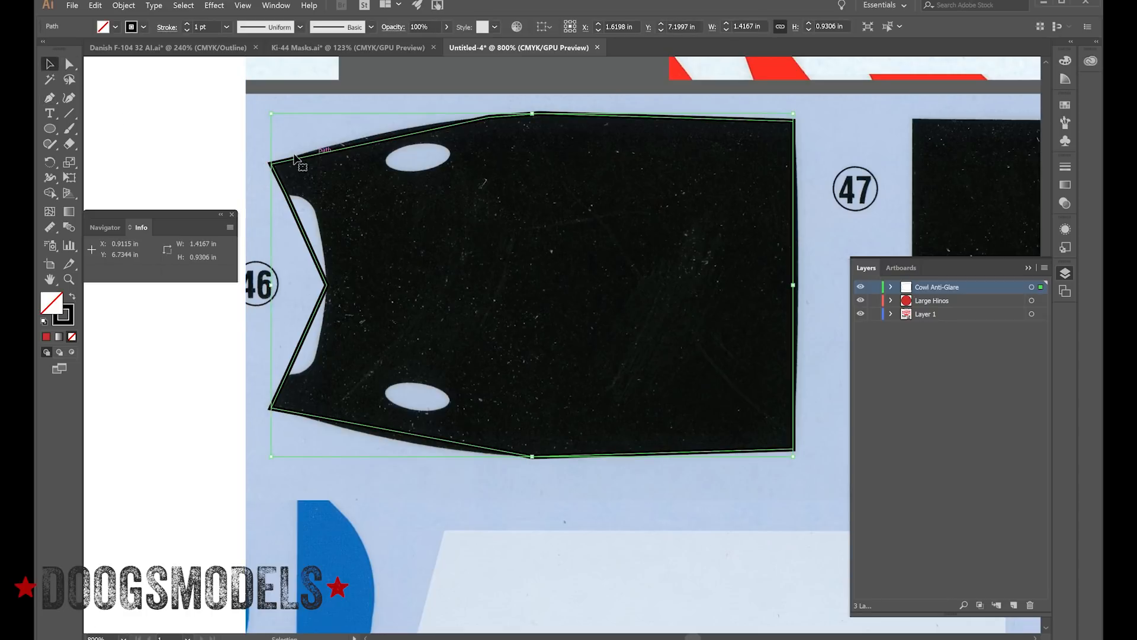
pyautogui.click(143, 27)
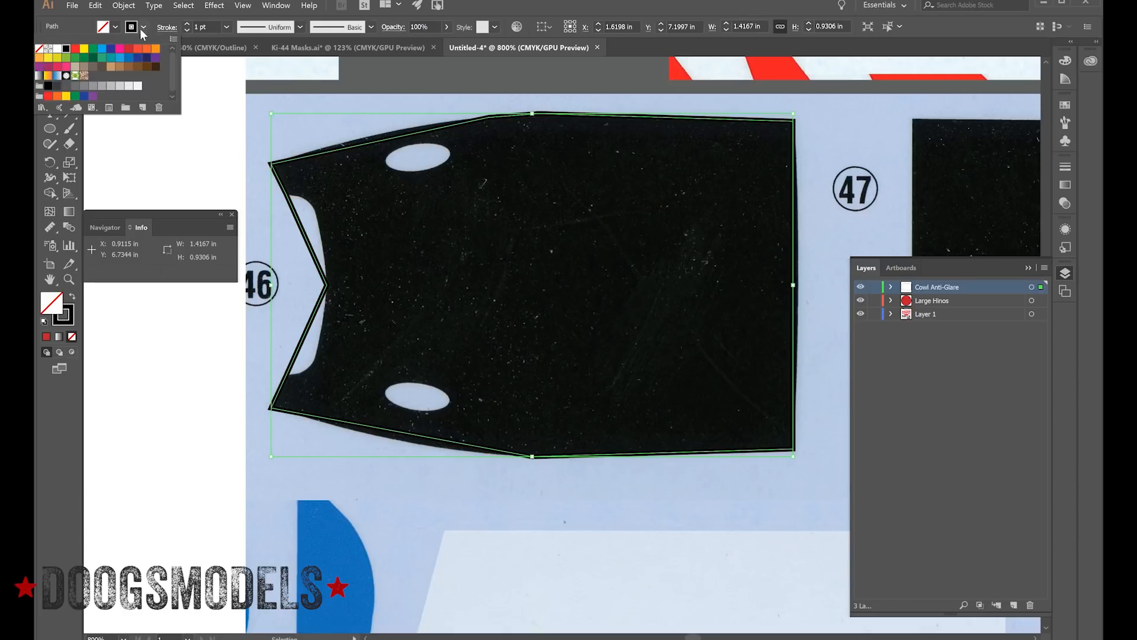
pyautogui.click(74, 48)
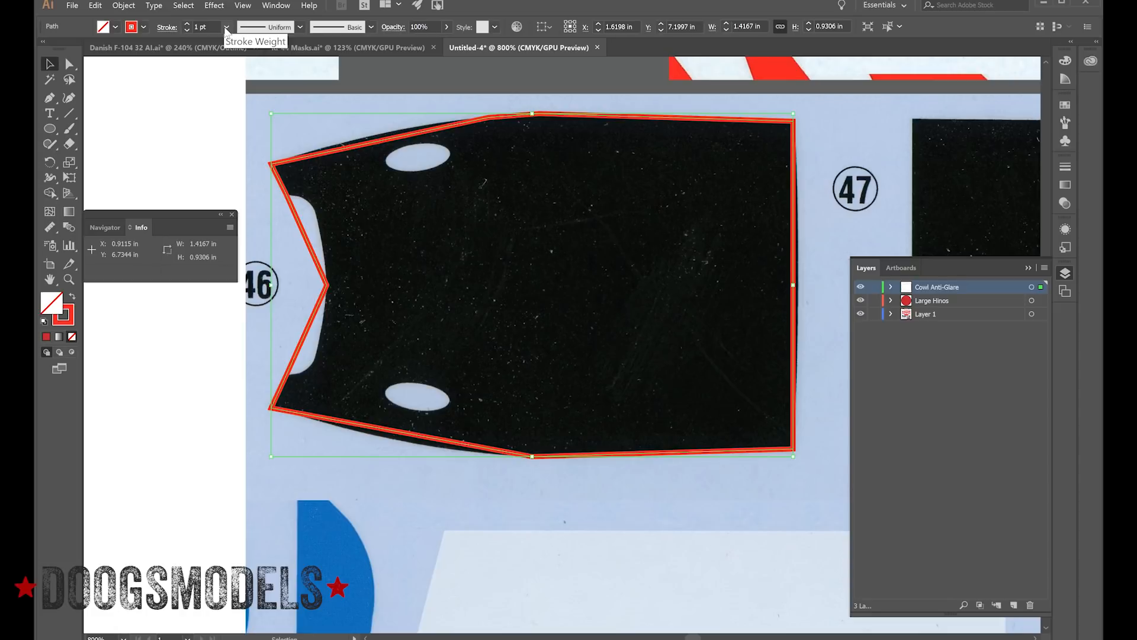
# - Set the outline's stroke weight to 0.25 pt and delete the surplus anchor point on its sloping upper edge
pyautogui.click(225, 27)
pyautogui.click(243, 41)
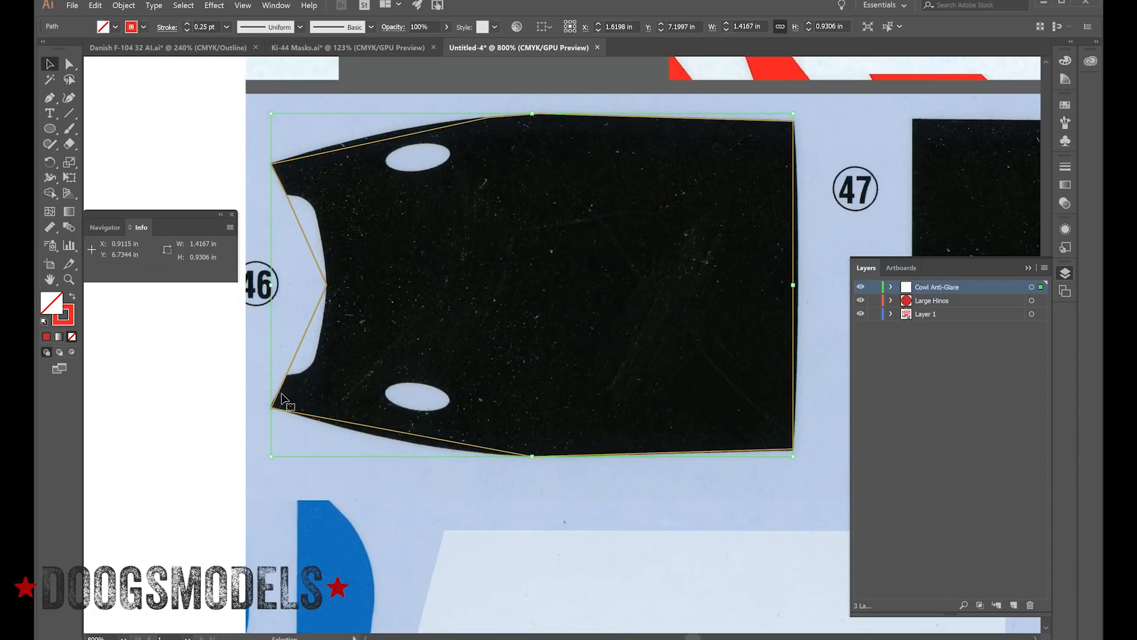
pyautogui.press('z')
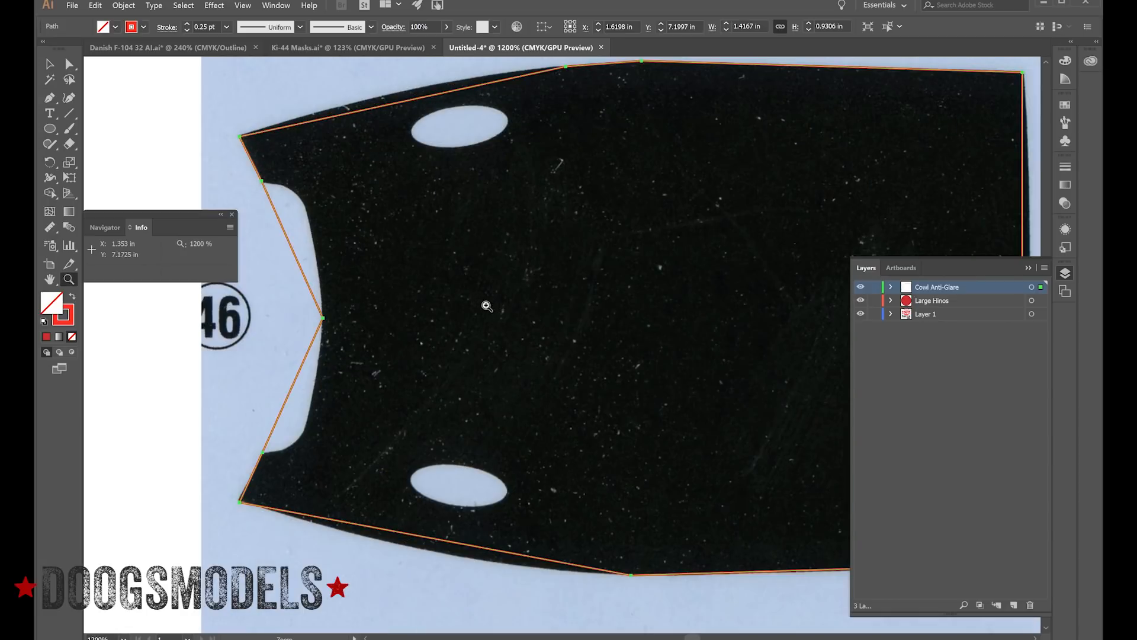
pyautogui.click(485, 303)
pyautogui.click(1028, 269)
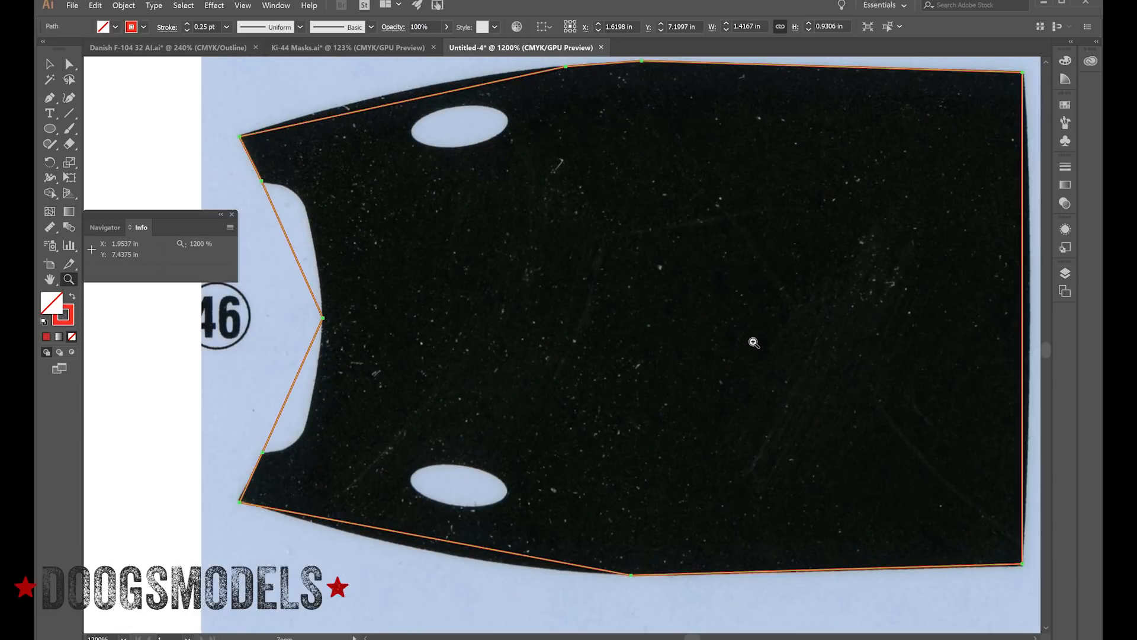
pyautogui.click(49, 97)
pyautogui.click(567, 67)
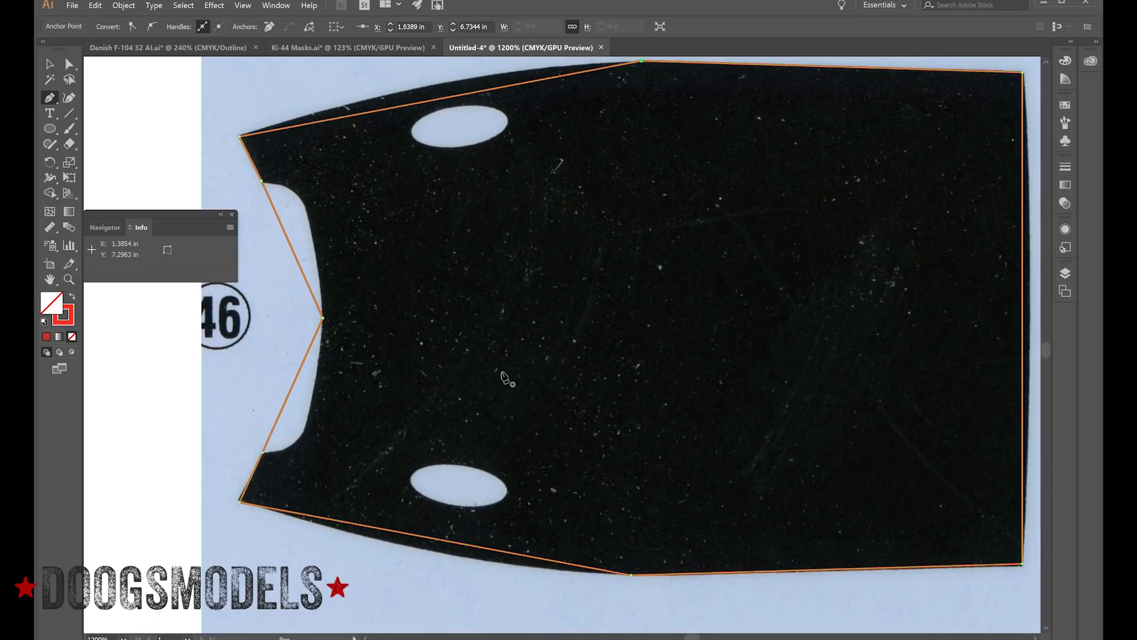
# - Convert the midpoint and both inner corner anchors of decal 46's left notch to smooth points
pyautogui.click(70, 65)
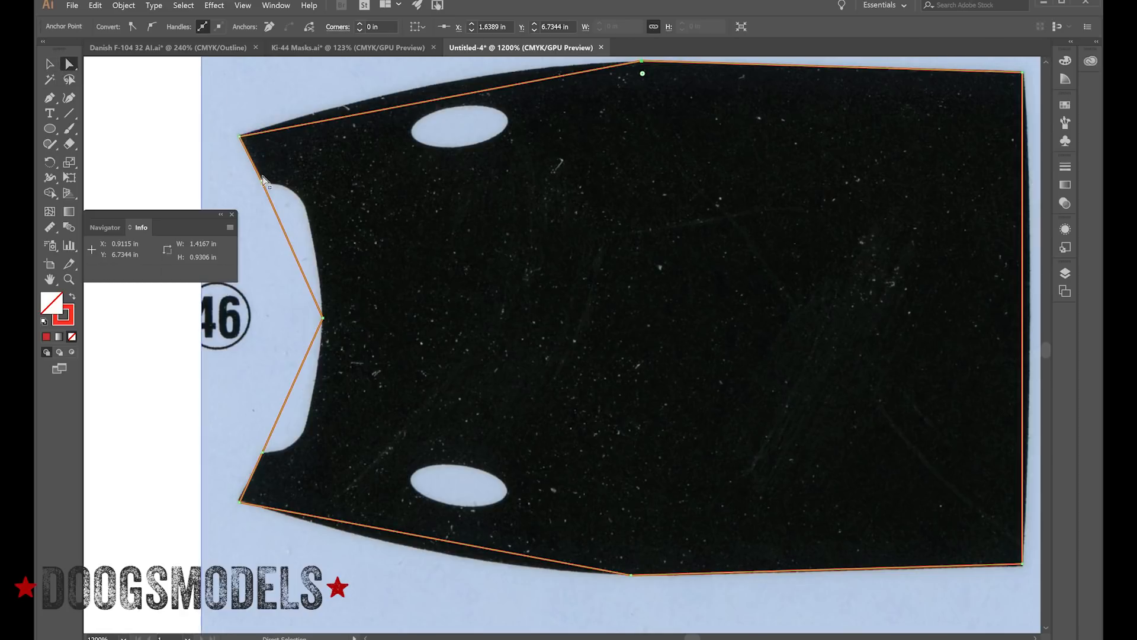
pyautogui.click(323, 318)
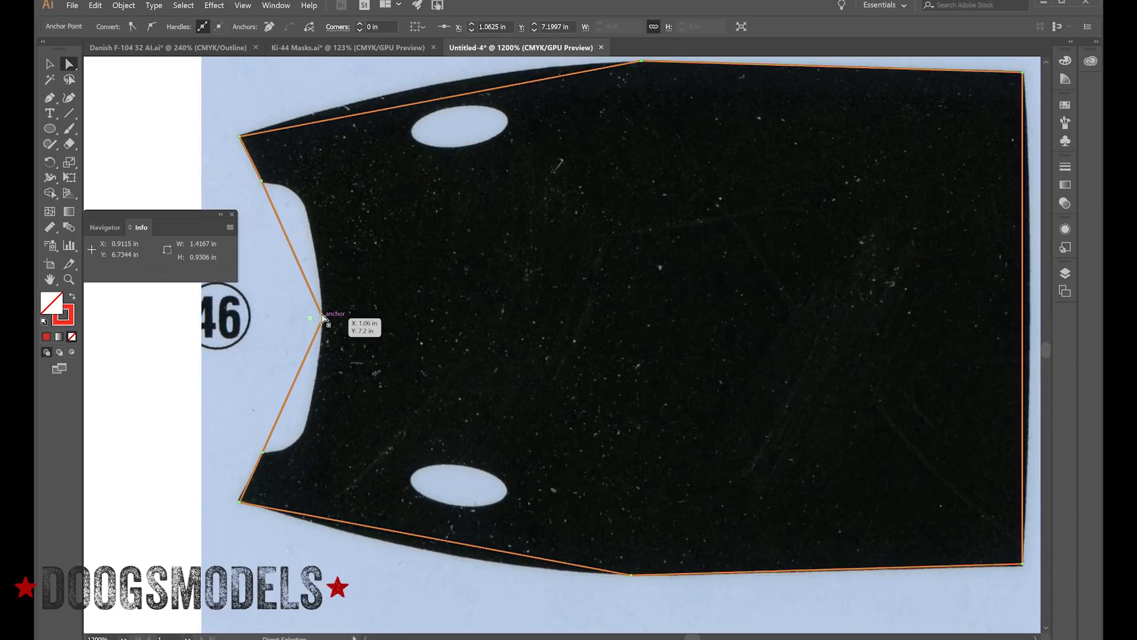
pyautogui.click(151, 27)
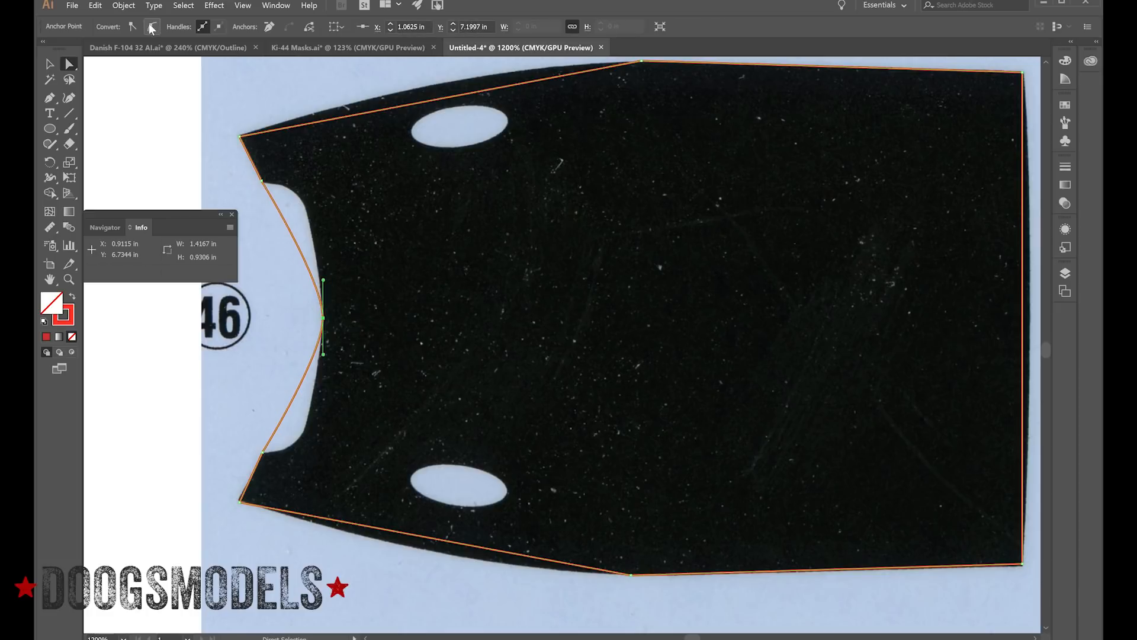
pyautogui.click(263, 453)
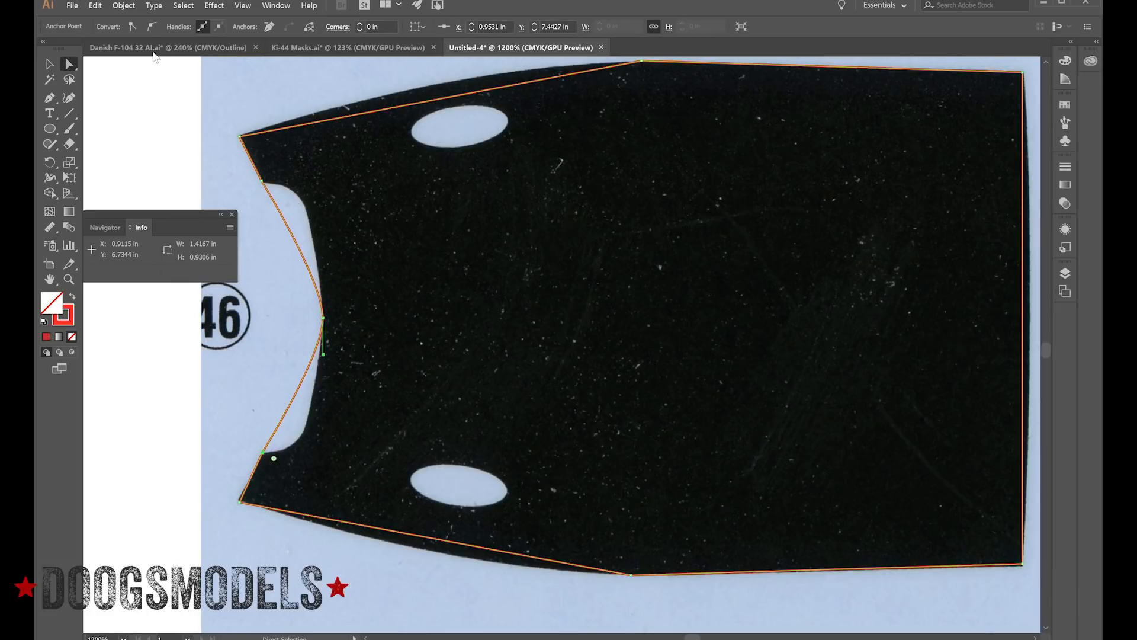
pyautogui.click(152, 29)
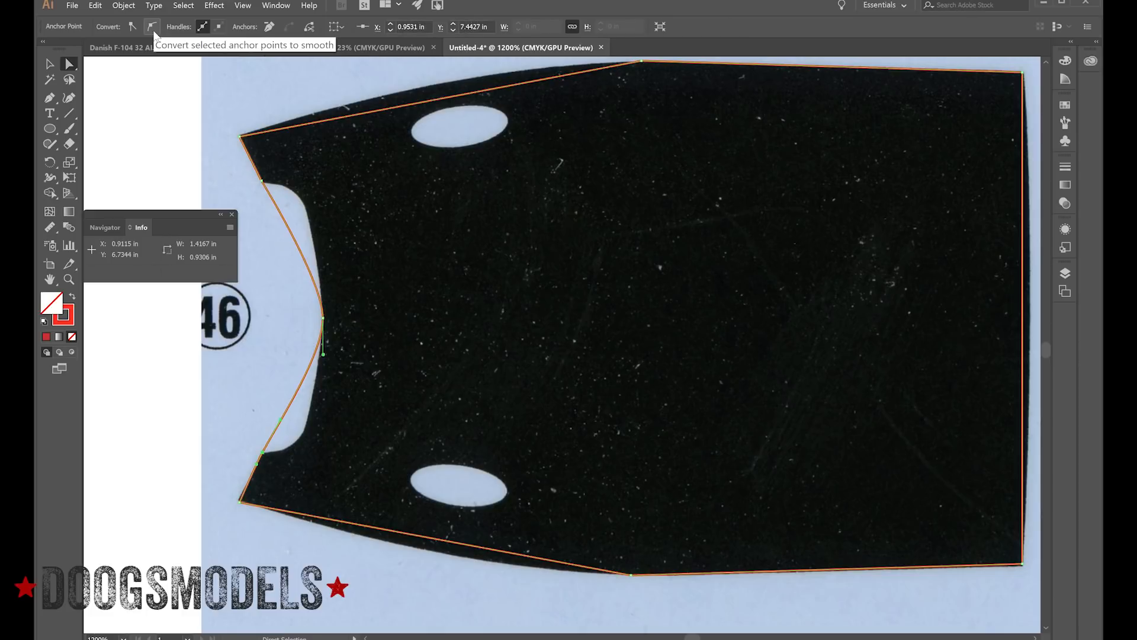
pyautogui.click(263, 180)
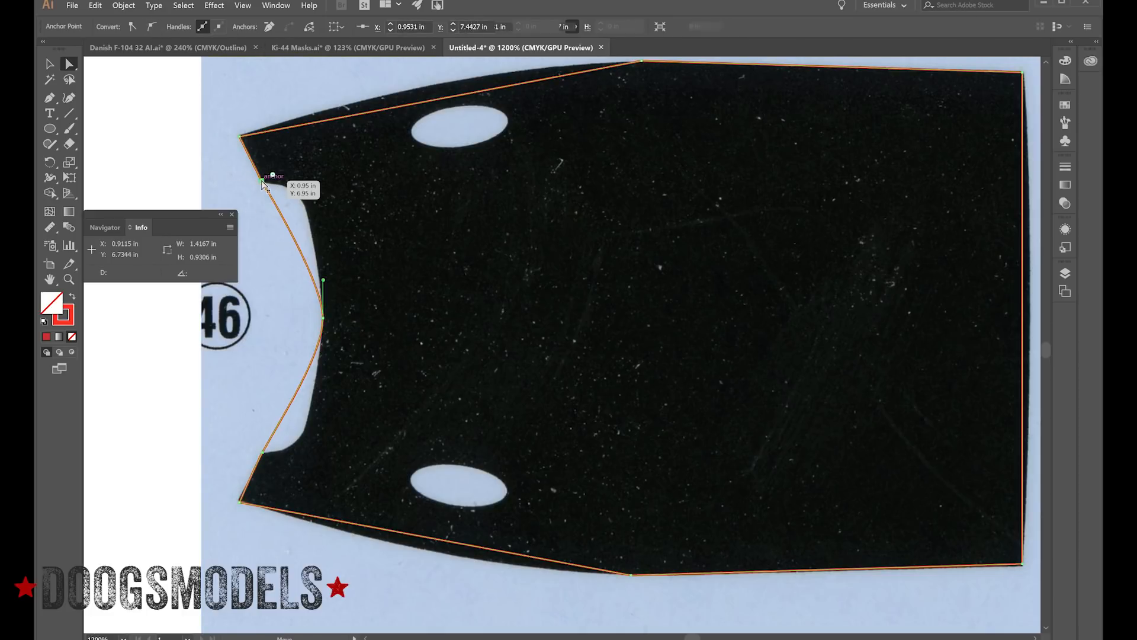
pyautogui.click(154, 28)
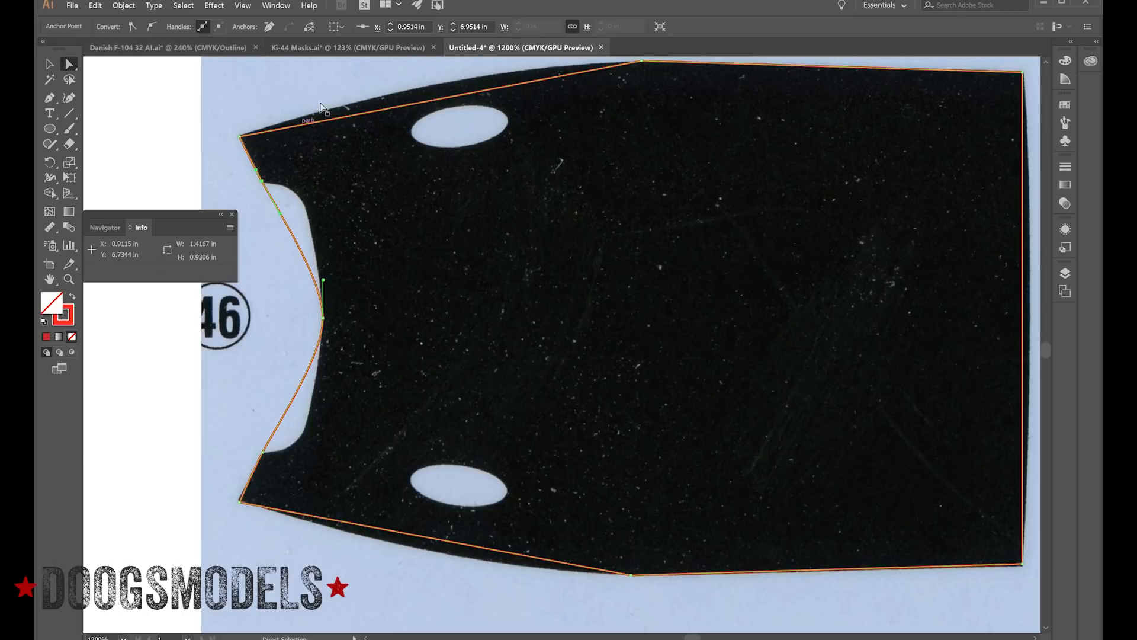
# - Curve the notch's upper half along the decal edge with its handles, collapsing the inner corner's outer handle to keep the short edge straight
pyautogui.moveTo(281, 213); pyautogui.dragTo(335, 189)
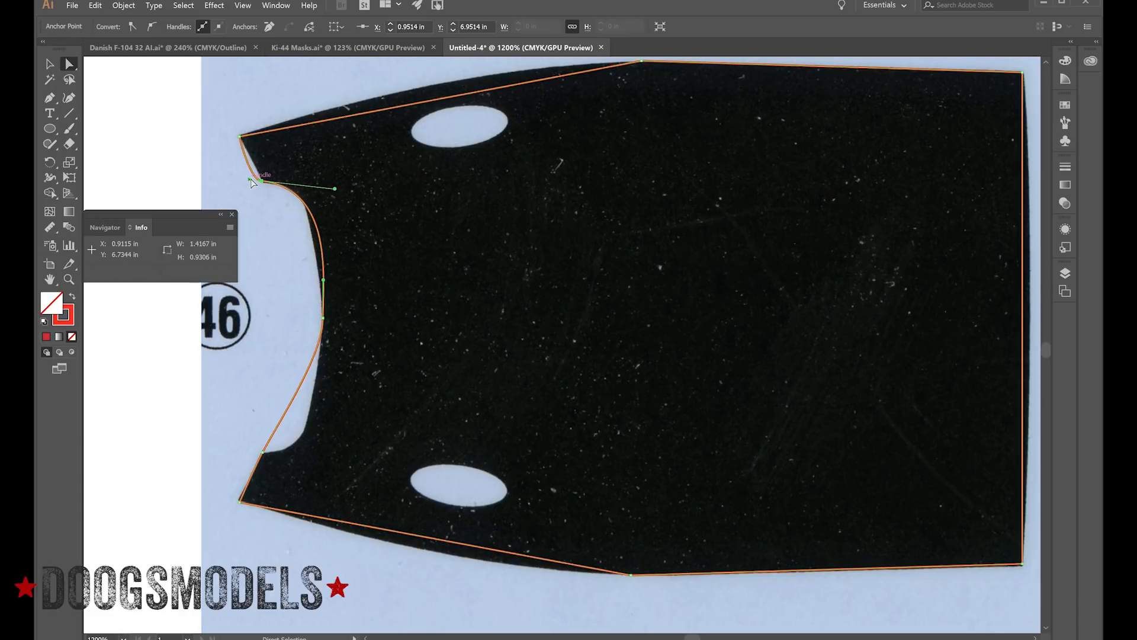
pyautogui.moveTo(251, 179); pyautogui.dragTo(259, 181)
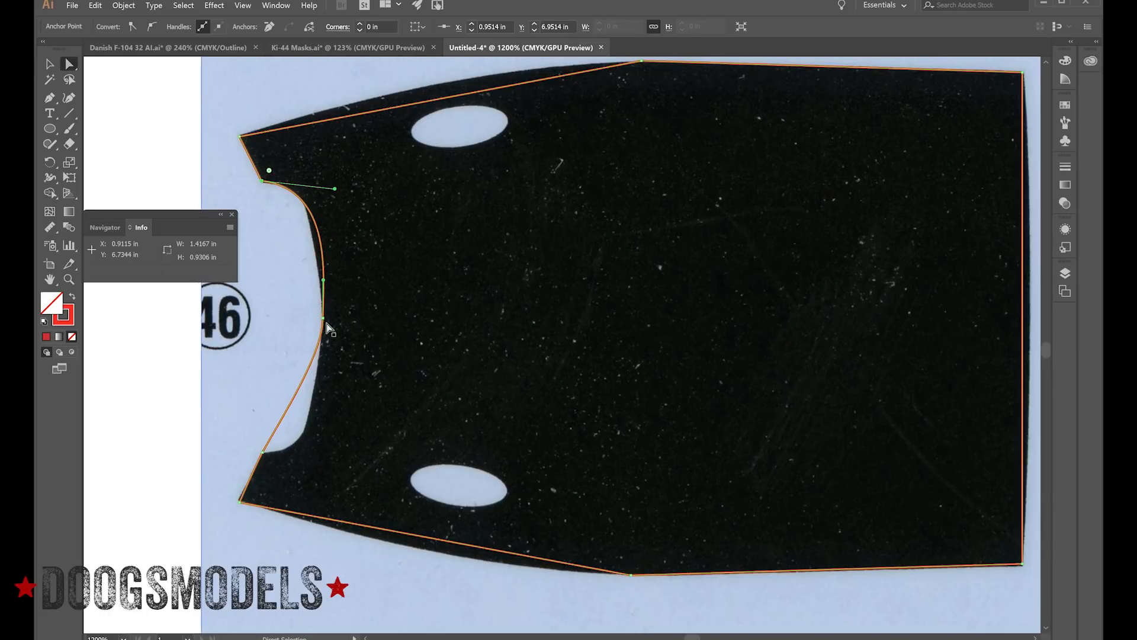
pyautogui.moveTo(327, 278); pyautogui.dragTo(324, 314)
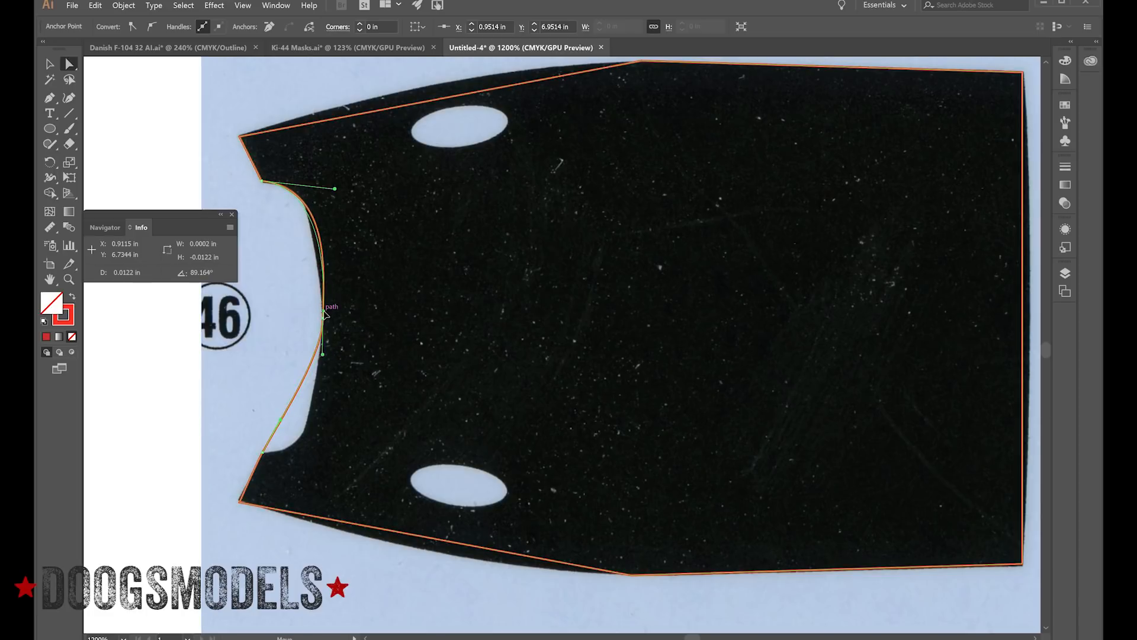
# - Curve the notch's lower half to follow the decal edge, collapsing the lower inner corner's outer handle onto its anchor
pyautogui.click(262, 452)
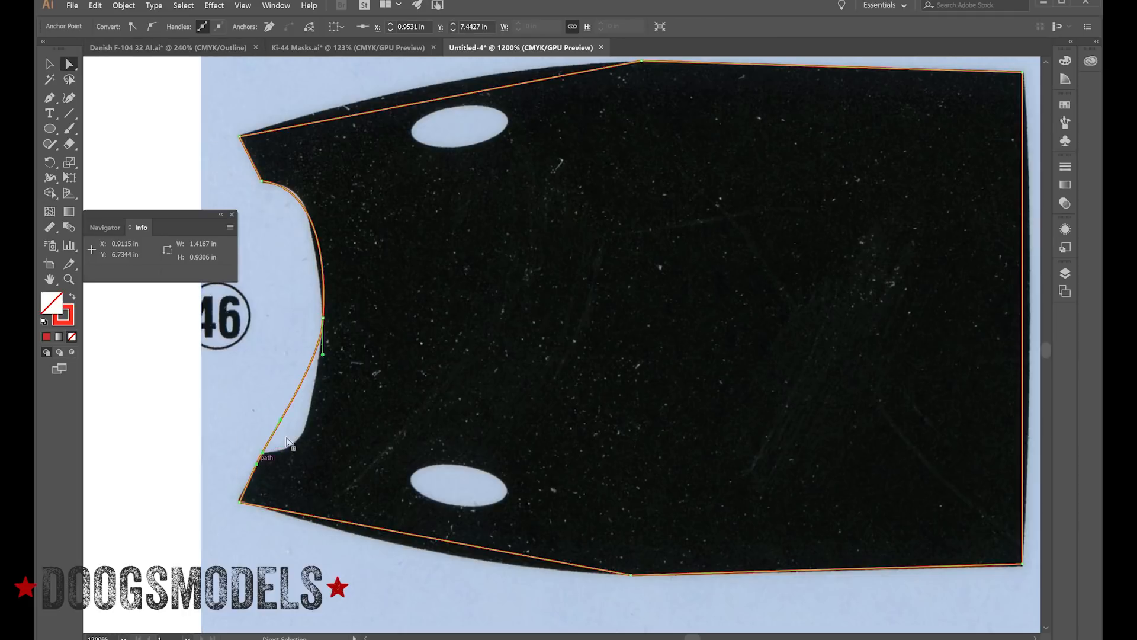
pyautogui.moveTo(280, 420); pyautogui.dragTo(339, 442)
pyautogui.click(262, 454)
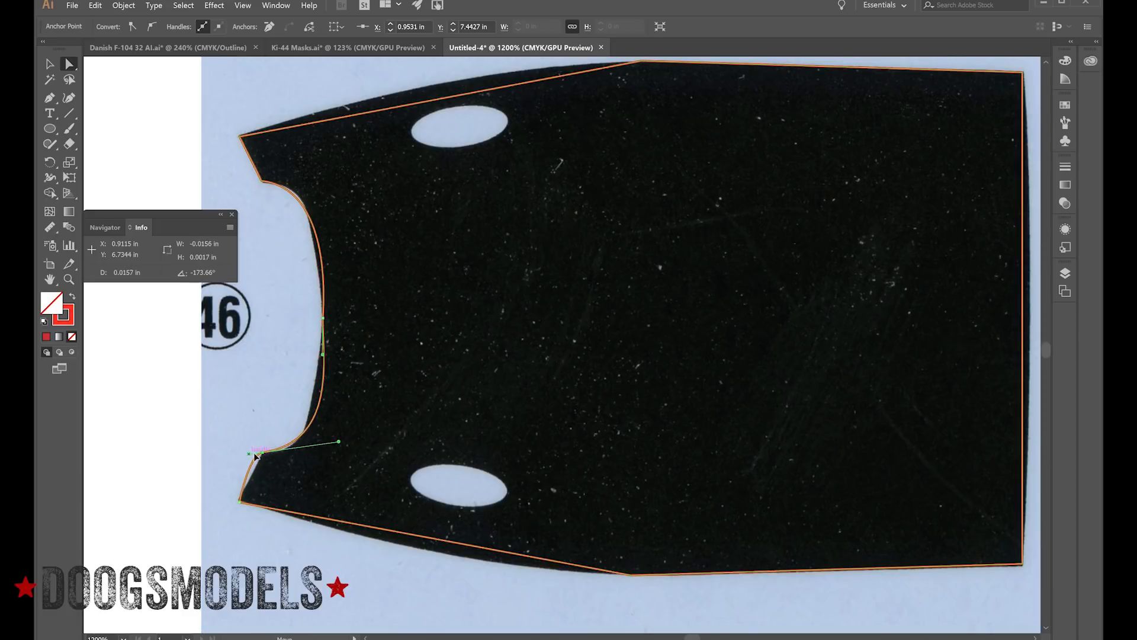
pyautogui.moveTo(262, 451); pyautogui.dragTo(263, 452)
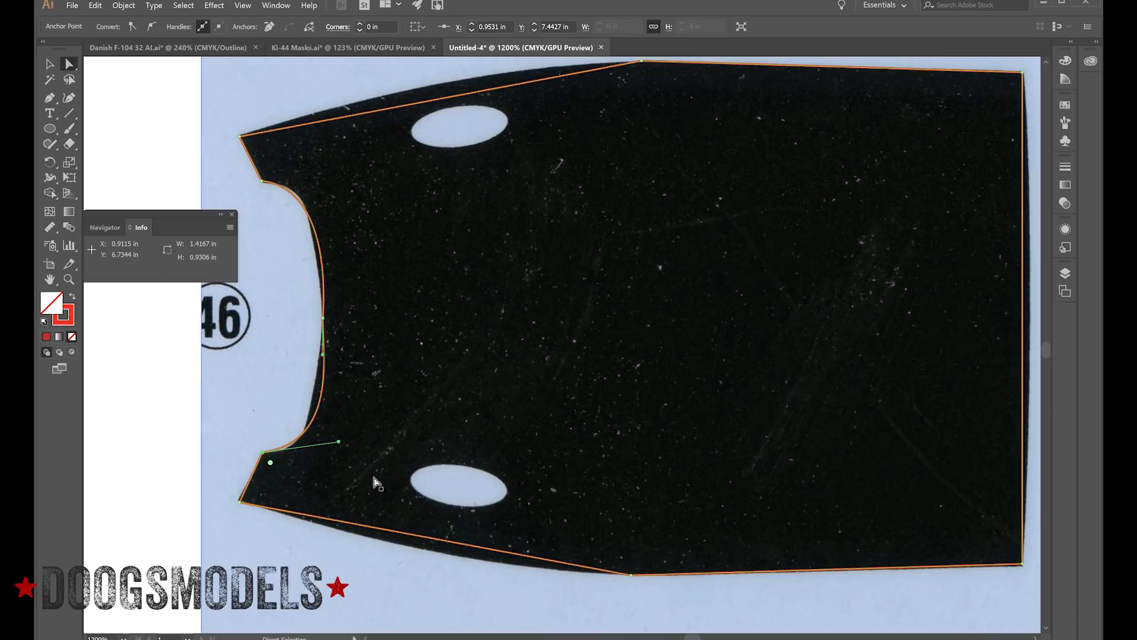
pyautogui.moveTo(319, 331); pyautogui.dragTo(308, 417)
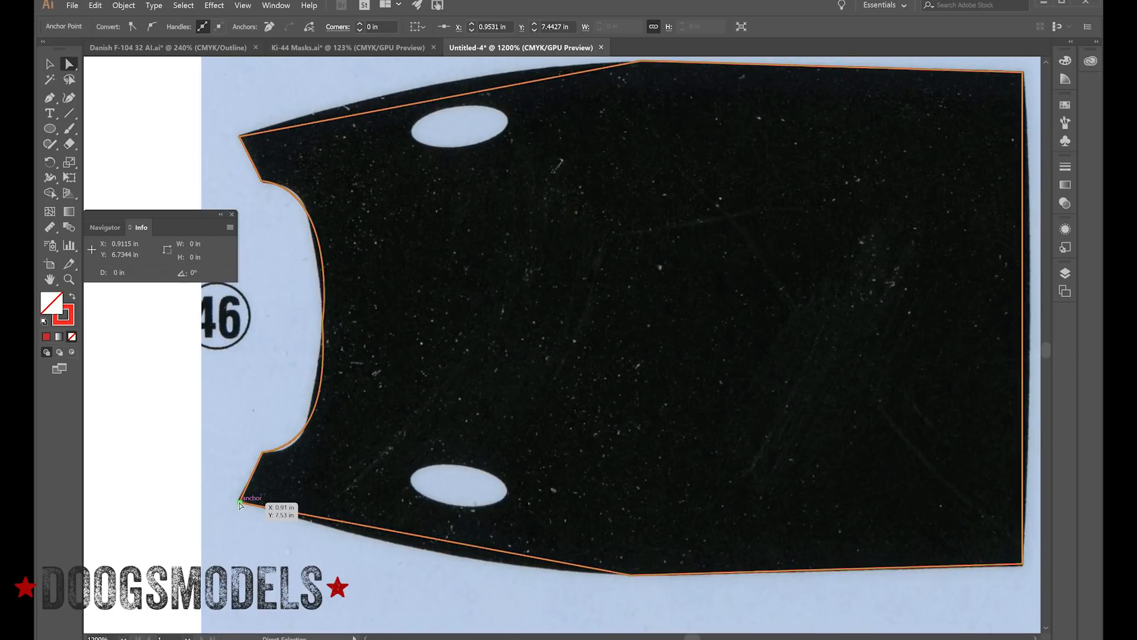
# - Align the lower-left corner with the decal, convert both outer left corners to smooth points and collapse their notch-side handles
pyautogui.moveTo(240, 505)
pyautogui.mouseDown()
pyautogui.moveTo(228, 505)
pyautogui.moveTo(239, 501)
pyautogui.mouseUp()
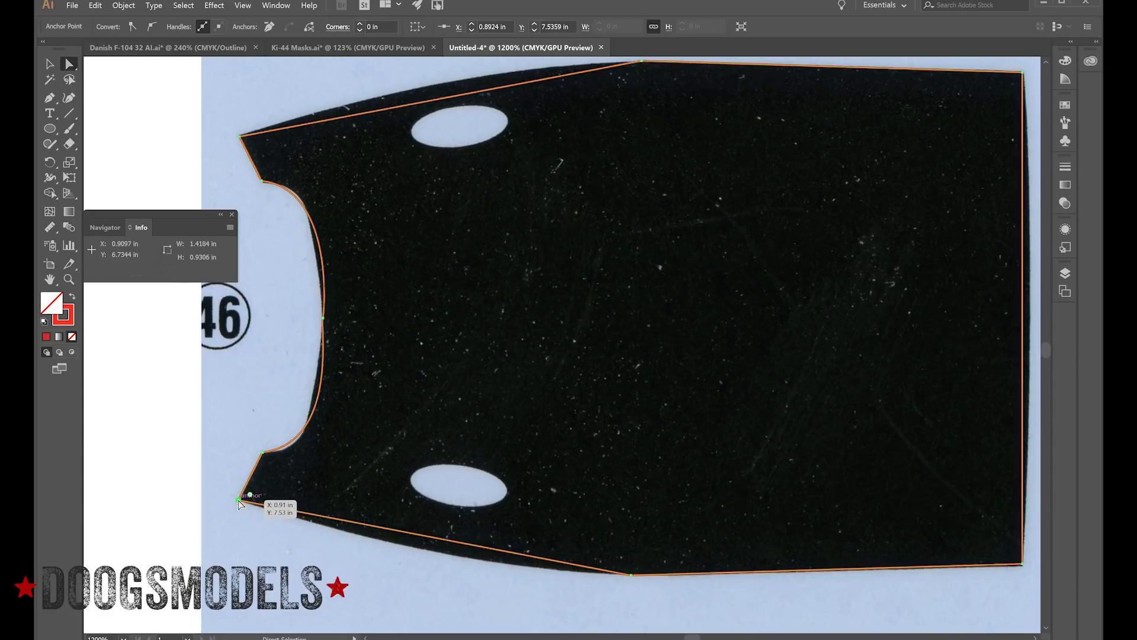
pyautogui.click(240, 136)
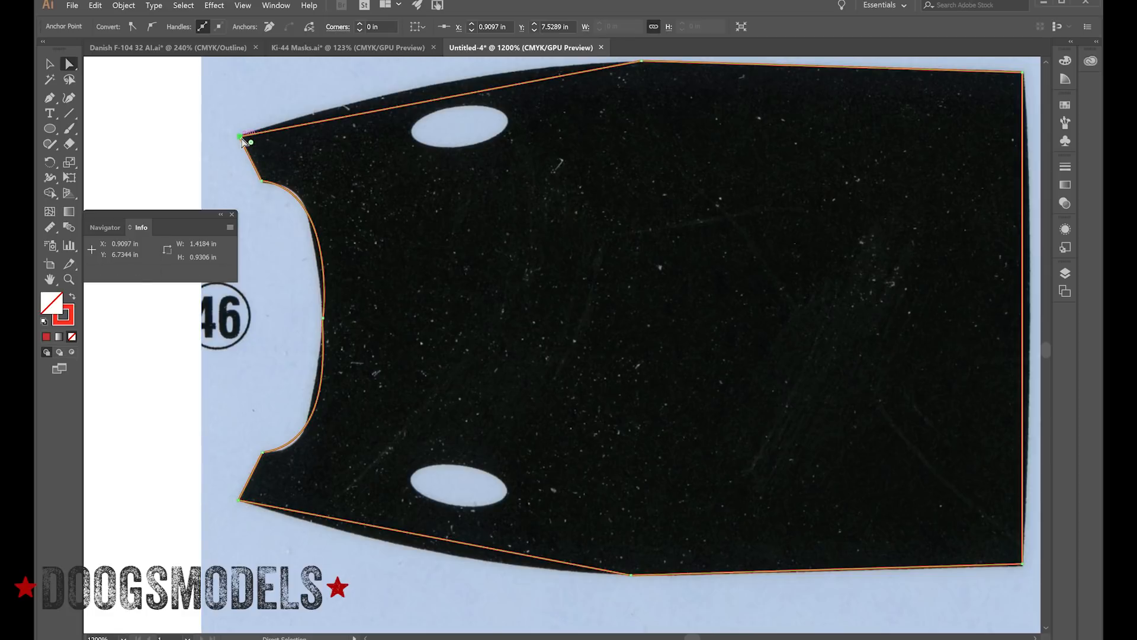
pyautogui.click(144, 29)
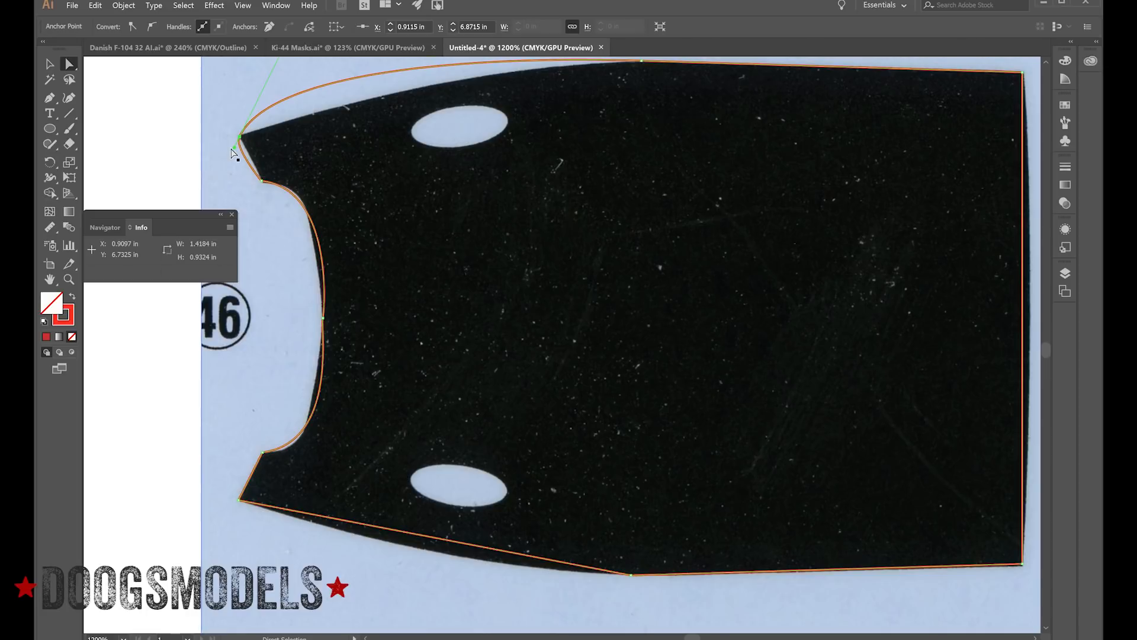
pyautogui.moveTo(234, 146); pyautogui.dragTo(240, 142)
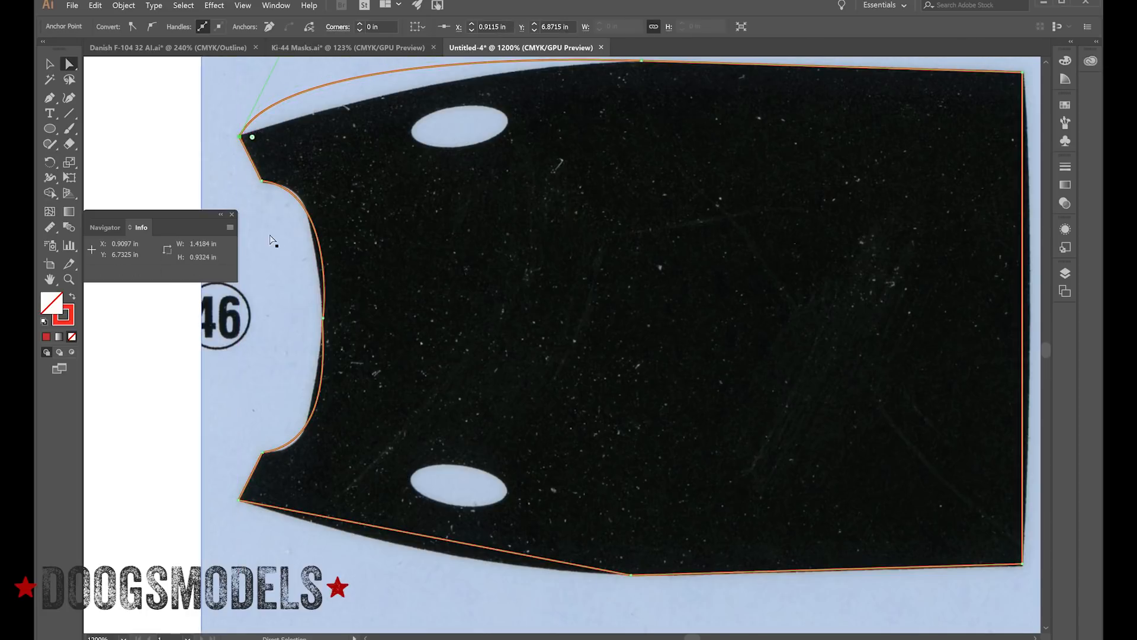
pyautogui.click(239, 502)
pyautogui.click(152, 32)
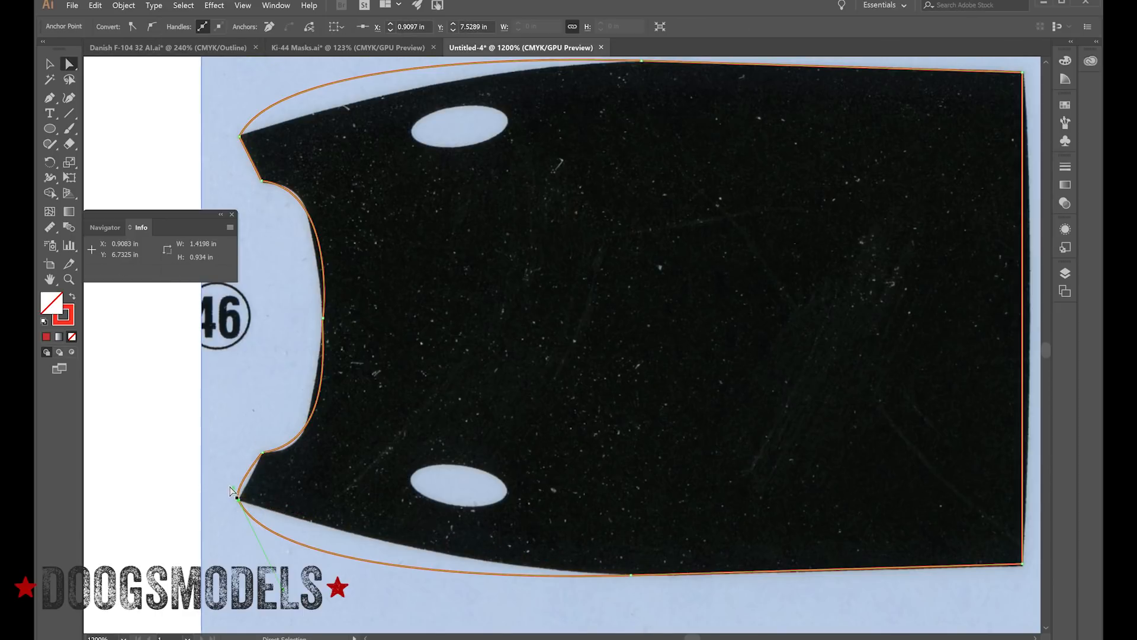
pyautogui.moveTo(237, 500); pyautogui.dragTo(238, 503)
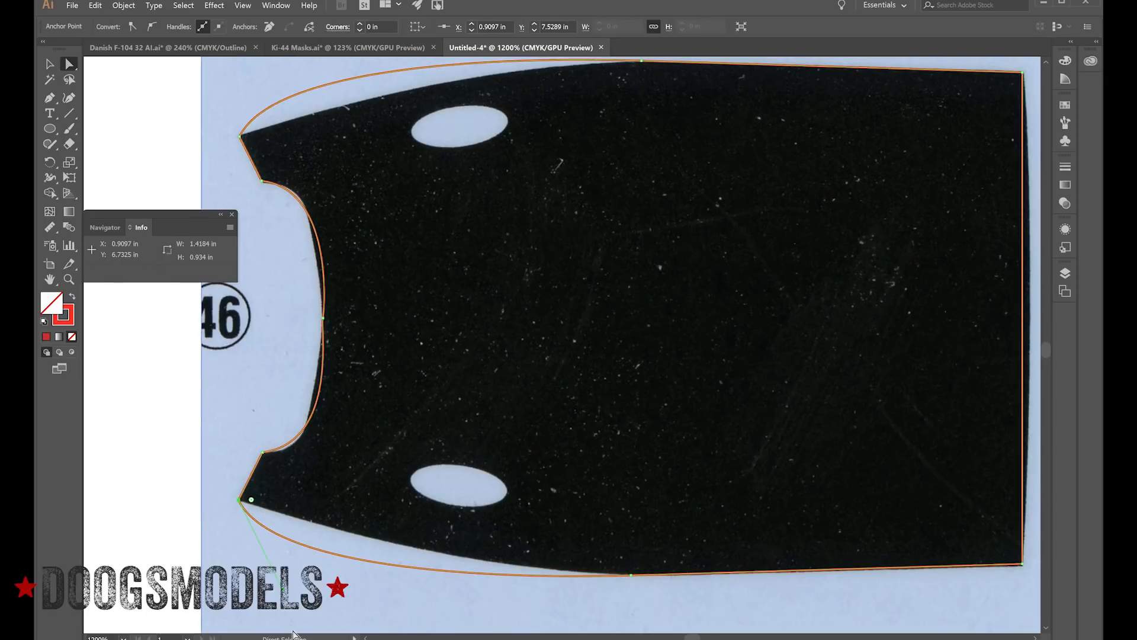
# - Adjust the lower-left corner's remaining handle so the path follows the decal's curved lower edge
pyautogui.moveTo(289, 599); pyautogui.dragTo(362, 567)
pyautogui.moveTo(374, 559); pyautogui.dragTo(377, 557)
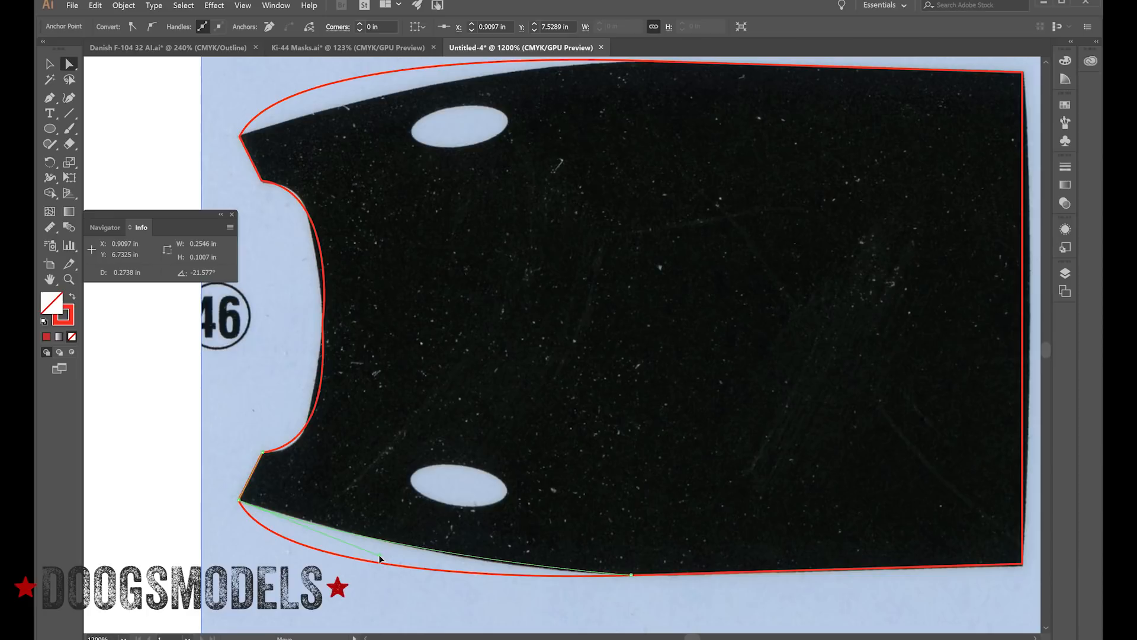
pyautogui.moveTo(379, 558); pyautogui.dragTo(405, 563)
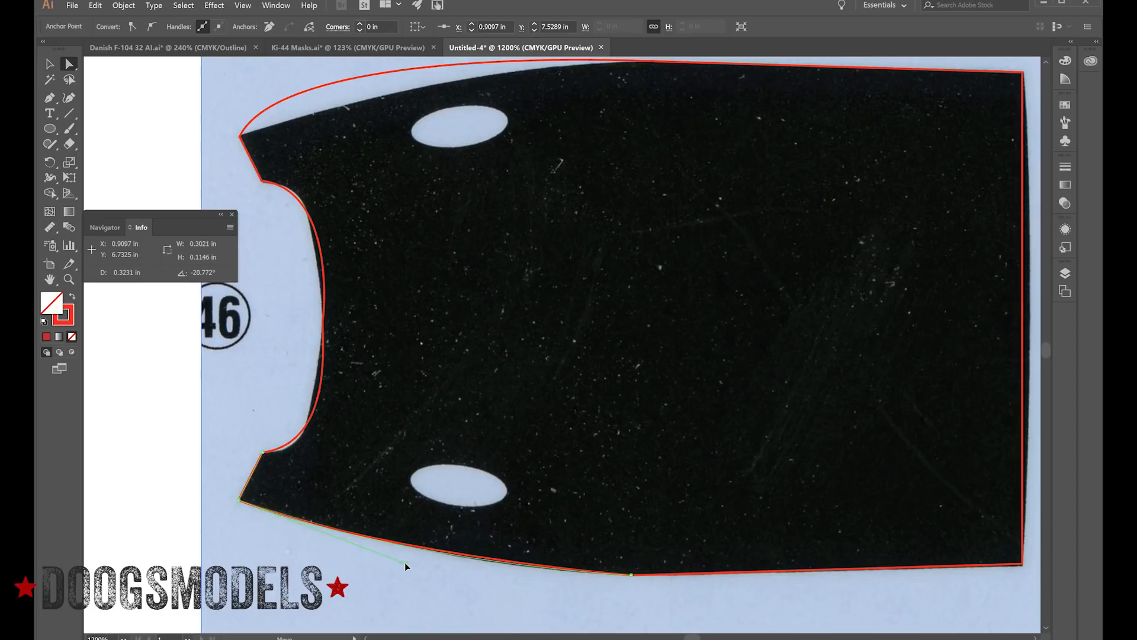
pyautogui.moveTo(405, 564); pyautogui.dragTo(405, 563)
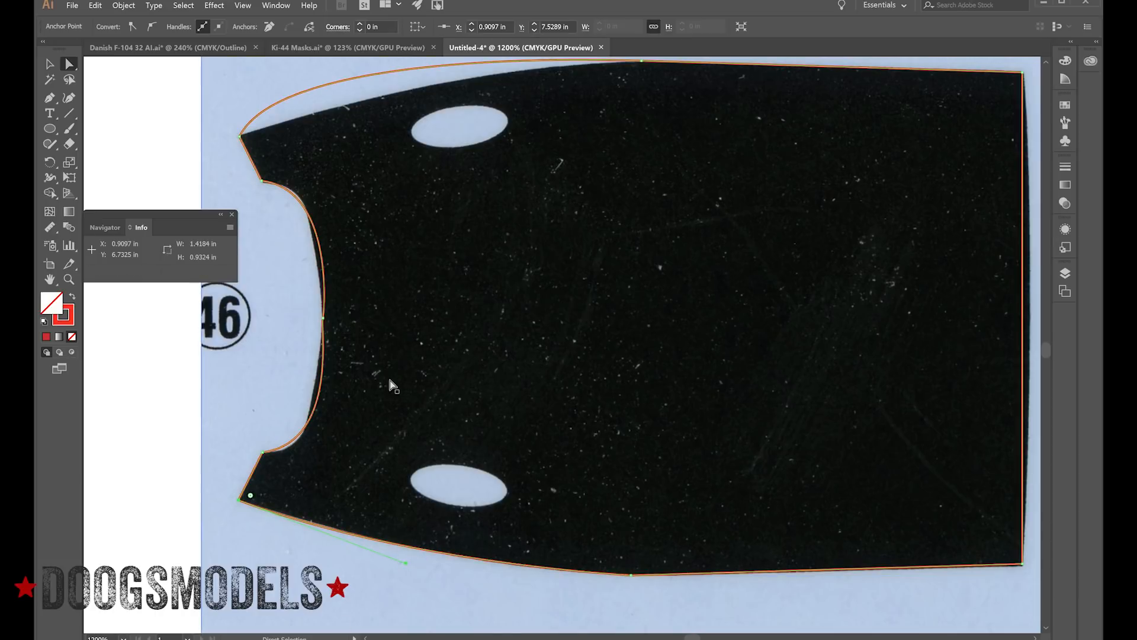
# - Adjust the upper-left corner's remaining handle so the path follows the decal's curved upper edge
pyautogui.click(241, 137)
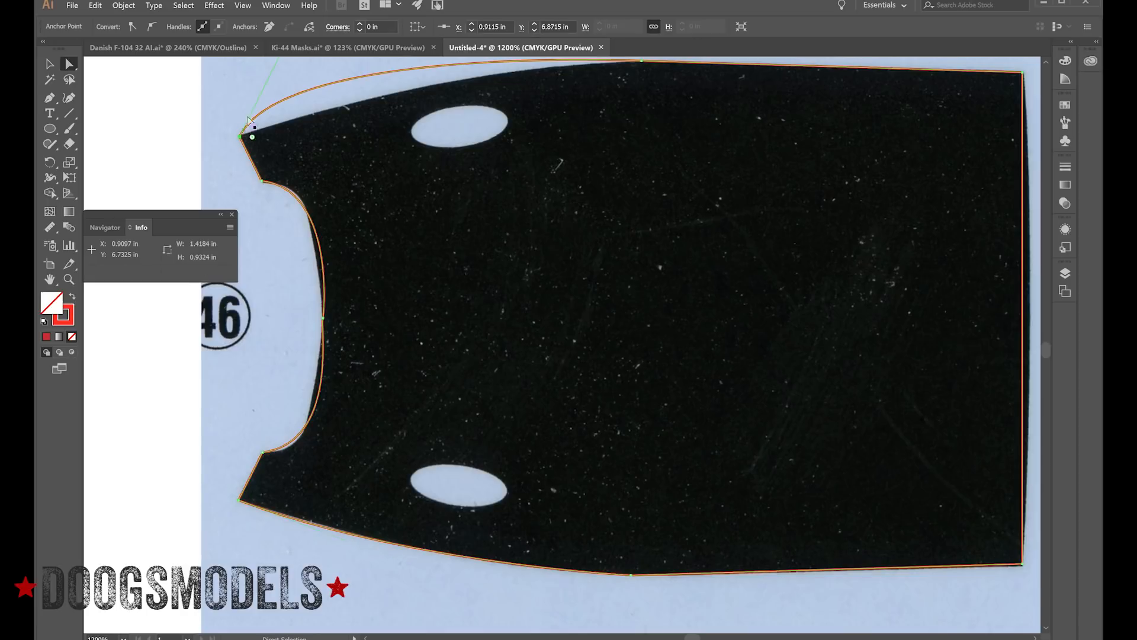
pyautogui.scroll(1, 248, 145)
pyautogui.moveTo(286, 76); pyautogui.dragTo(466, 88)
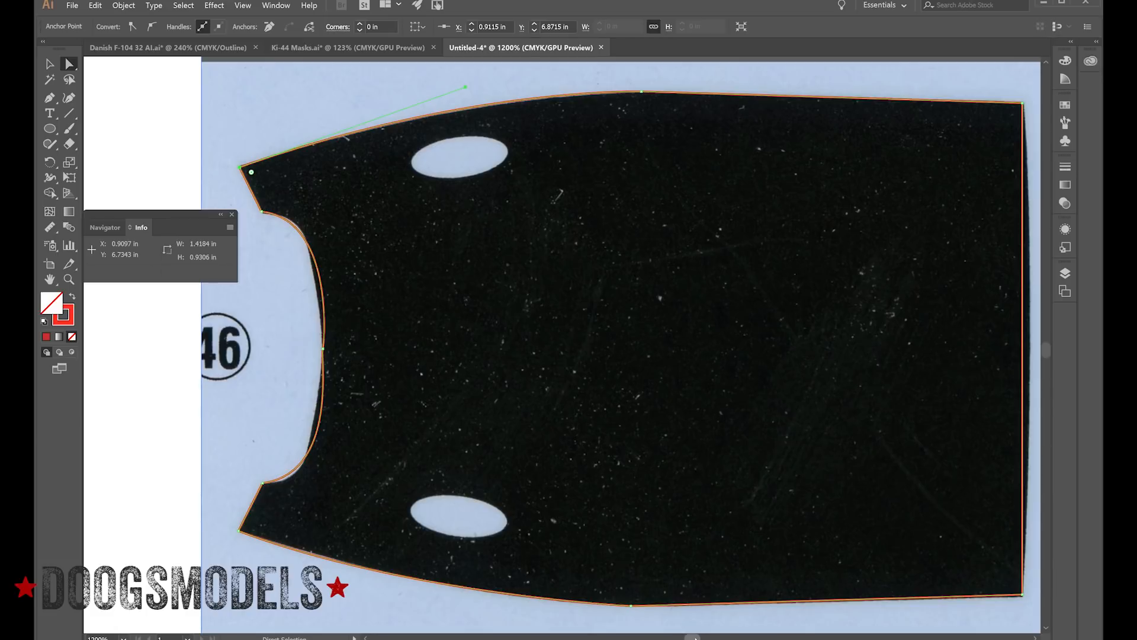
# - Smooth the middle anchors of the lower and upper edges and refine the adjoining handles to match the decal's curves
pyautogui.click(631, 605)
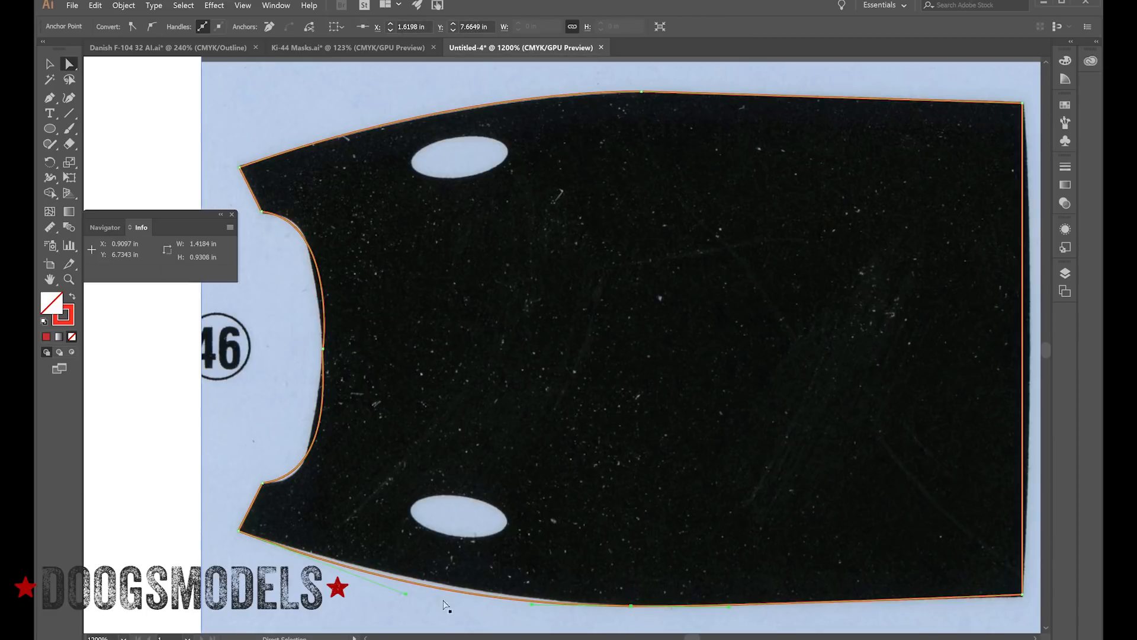
pyautogui.moveTo(405, 593); pyautogui.dragTo(426, 590)
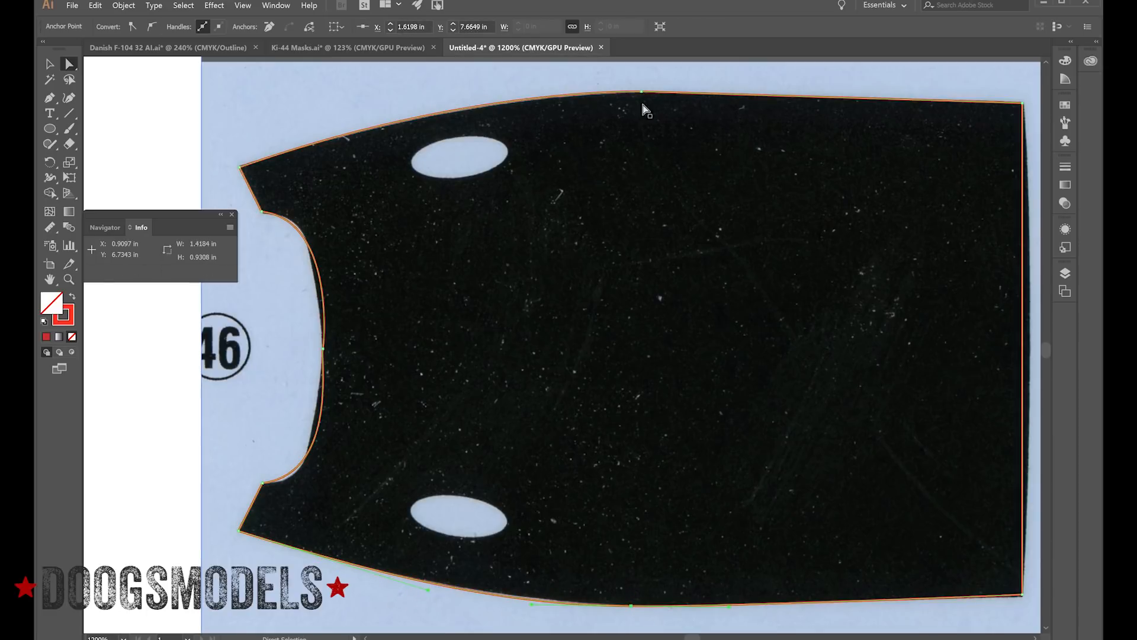
pyautogui.click(543, 92)
pyautogui.moveTo(465, 87); pyautogui.dragTo(490, 90)
pyautogui.moveTo(524, 98); pyautogui.dragTo(615, 93)
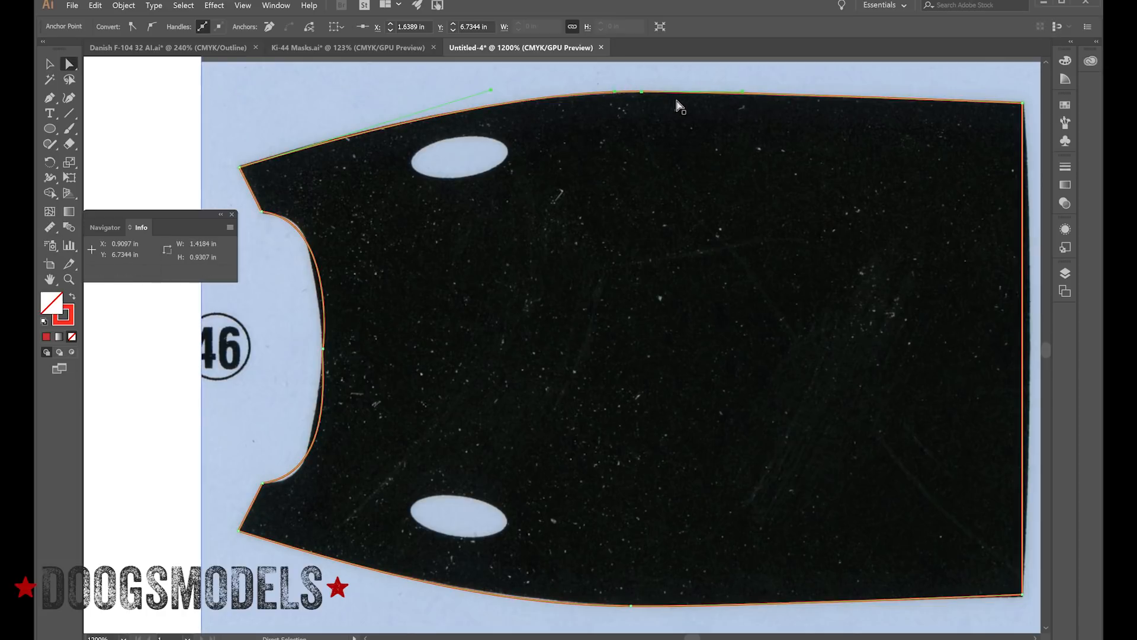
# - Convert the panel outline's upper-right corner to a smooth point and collapse its handle on the top-edge side
pyautogui.click(1022, 103)
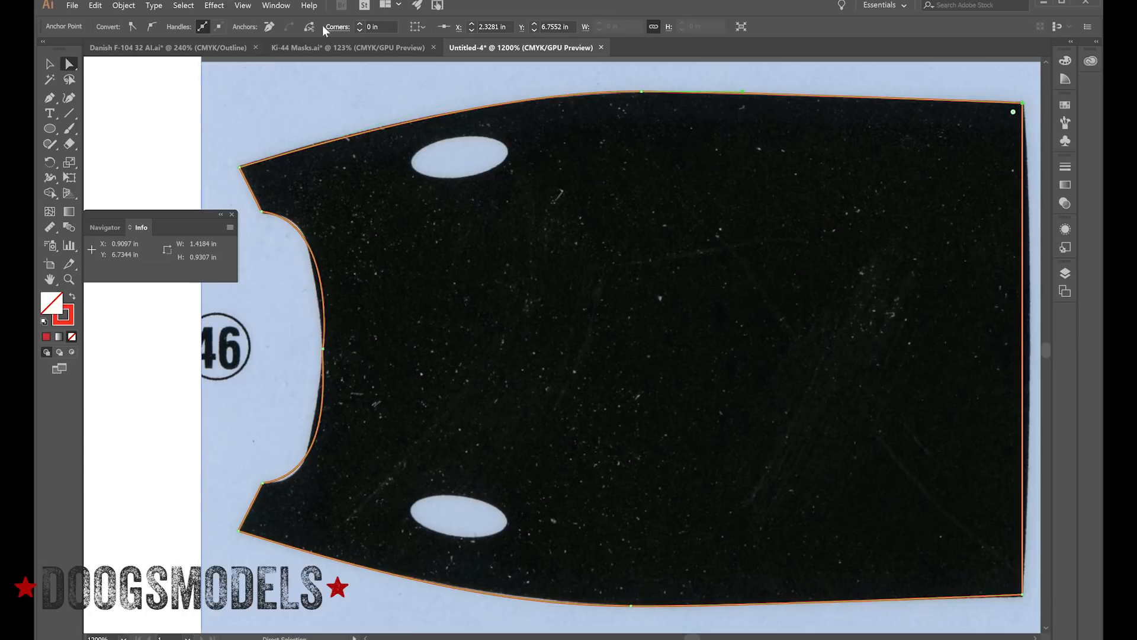
pyautogui.click(146, 27)
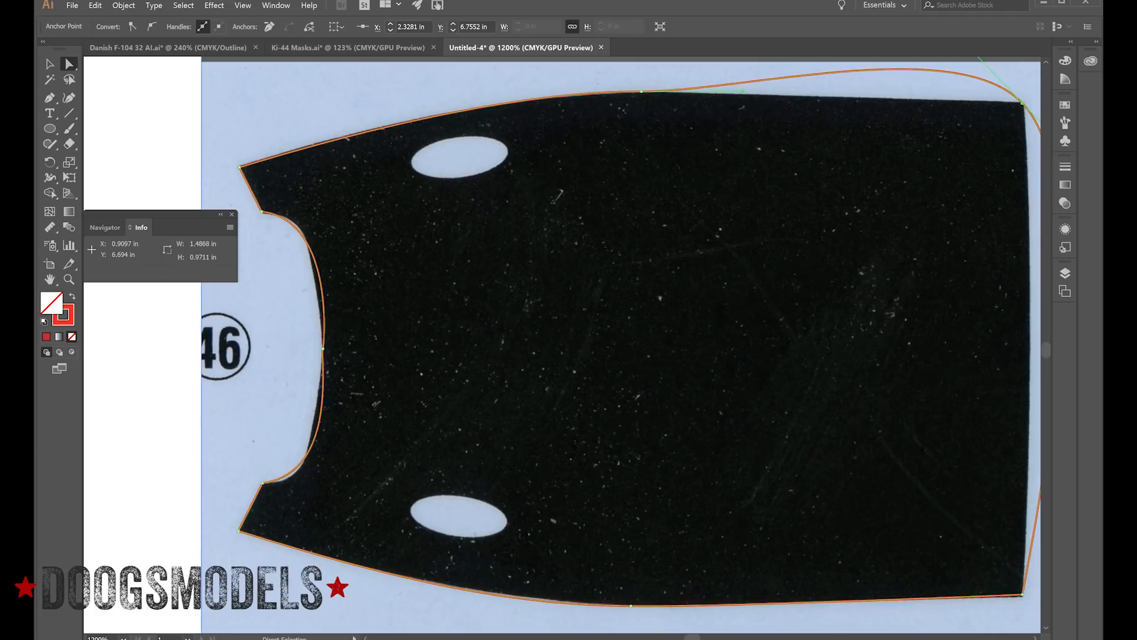
pyautogui.moveTo(697, 639); pyautogui.dragTo(701, 639)
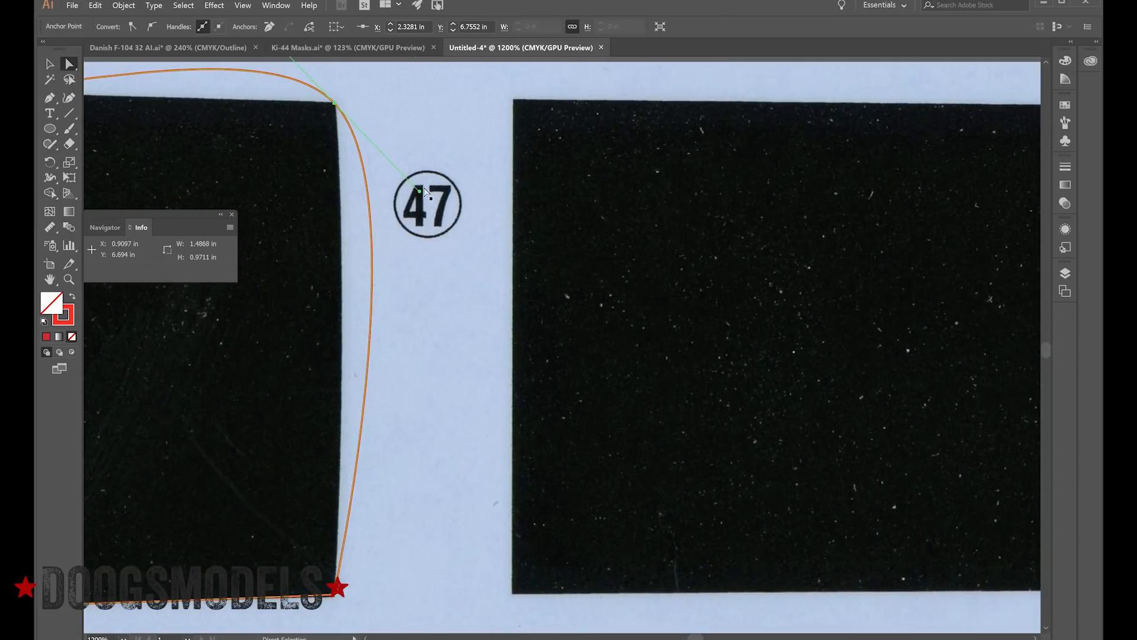
pyautogui.scroll(3, 403, 193)
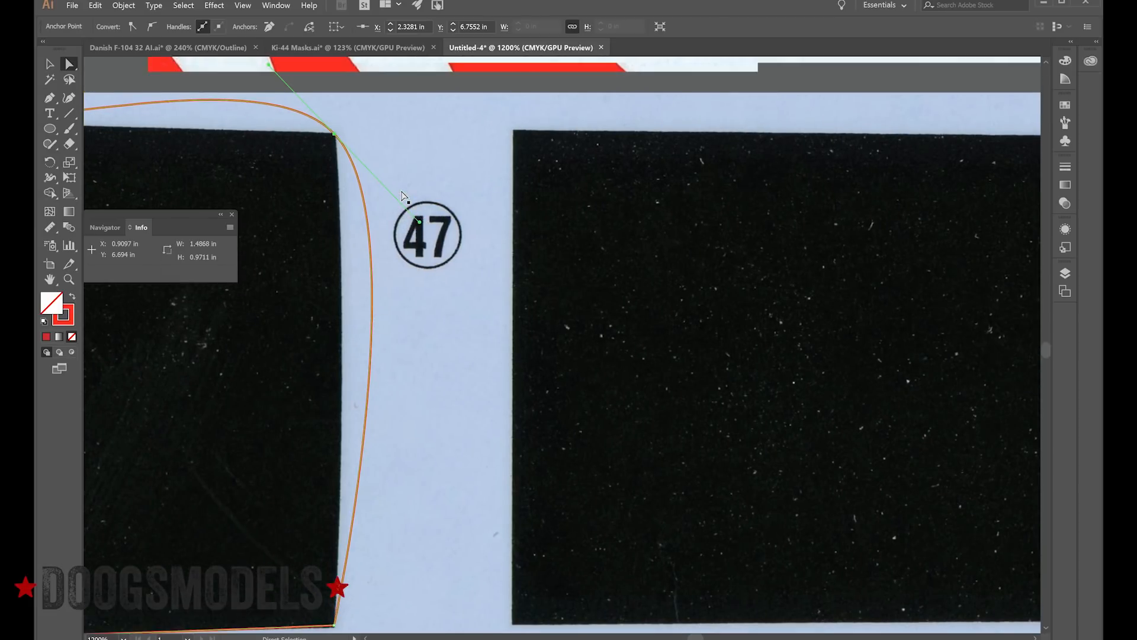
pyautogui.moveTo(269, 80); pyautogui.dragTo(336, 149)
# - Smooth the lower-right corner, collapse its bottom-edge handle and adjust the other handle to follow the decal's bowed right edge
pyautogui.scroll(-4, 394, 317)
pyautogui.moveTo(336, 580)
pyautogui.mouseDown()
pyautogui.moveTo(342, 591)
pyautogui.moveTo(335, 583)
pyautogui.mouseUp()
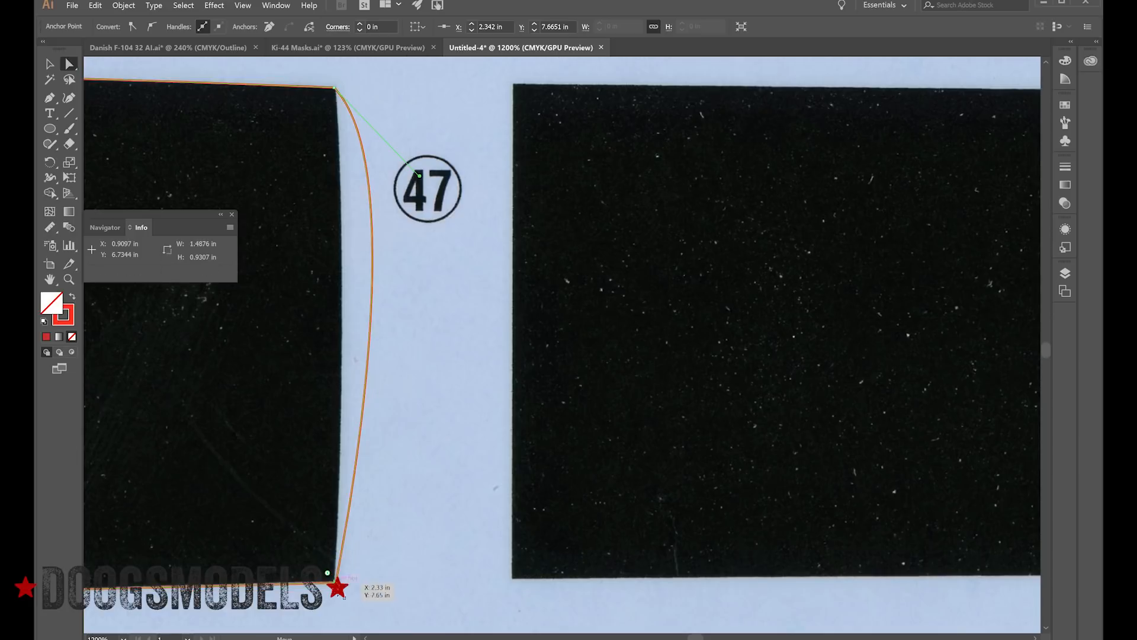
pyautogui.click(152, 26)
pyautogui.scroll(-2, 320, 503)
pyautogui.moveTo(266, 615); pyautogui.dragTo(335, 554)
pyautogui.moveTo(431, 472); pyautogui.dragTo(346, 288)
# - Add an anchor point on the upper and on the lower curve of the panel's left notch
pyautogui.hscroll(-12, 431, 512)
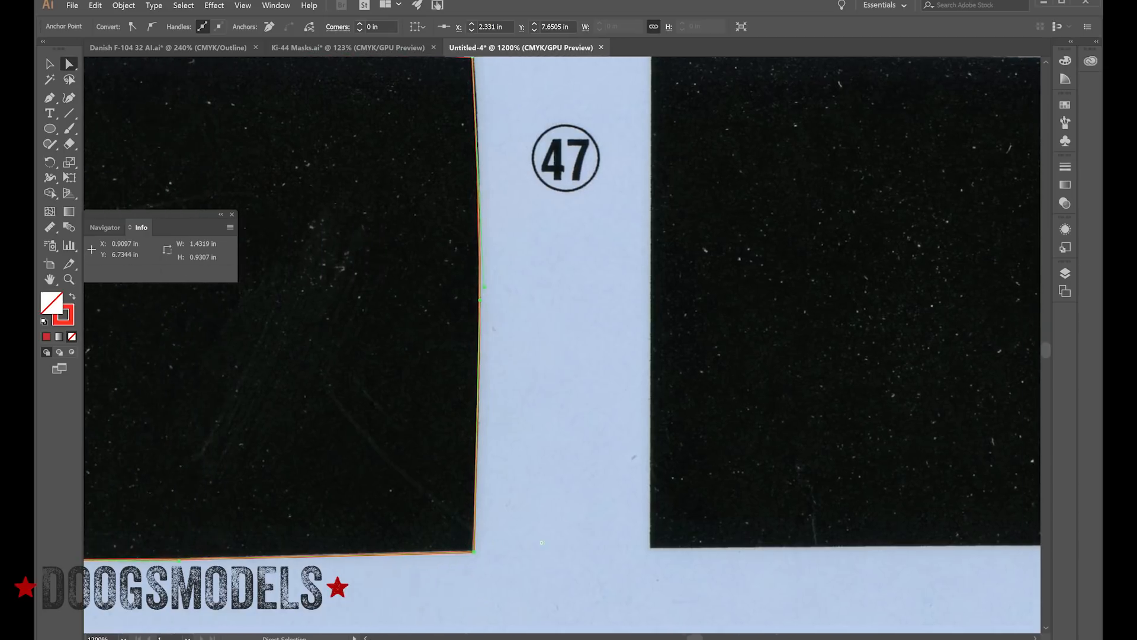
pyautogui.hscroll(-5, 296, 434)
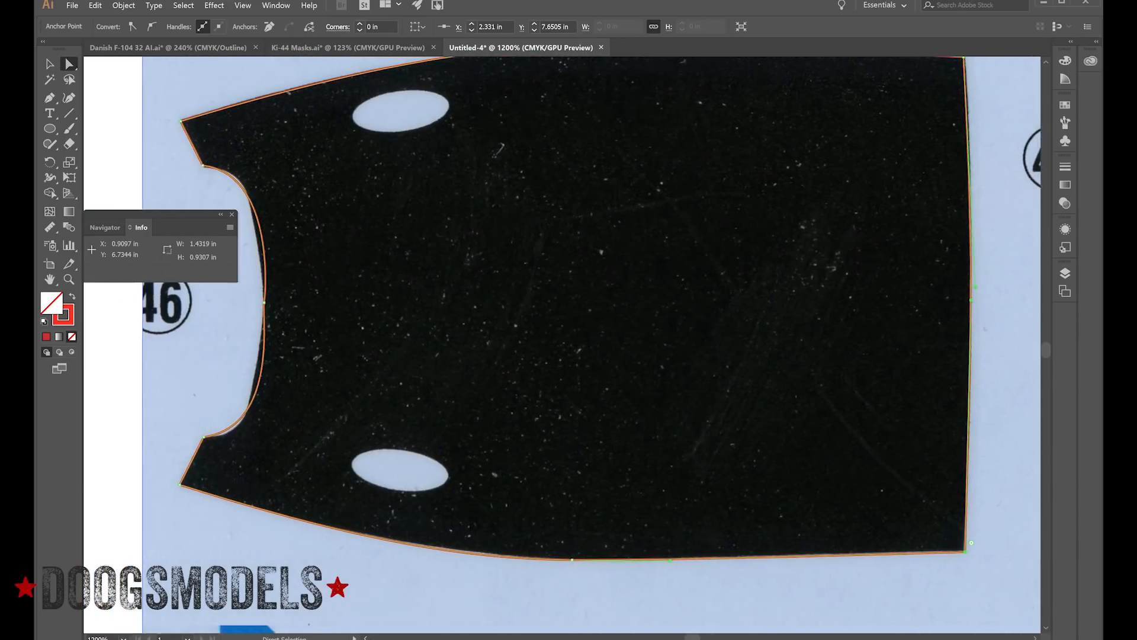
pyautogui.scroll(1, 294, 438)
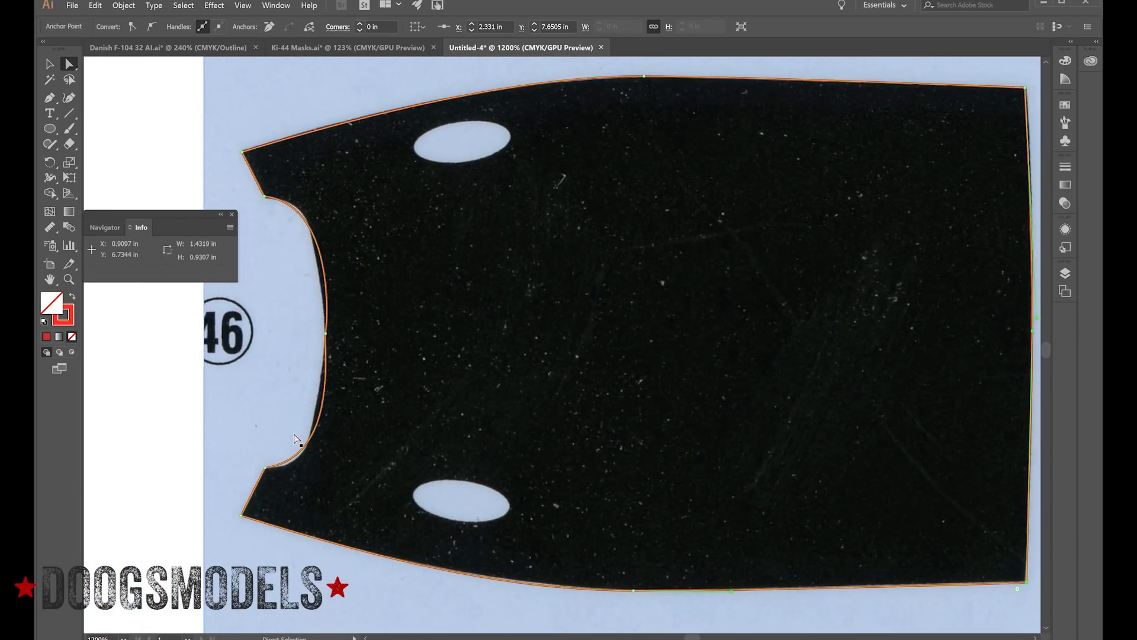
pyautogui.press('p')
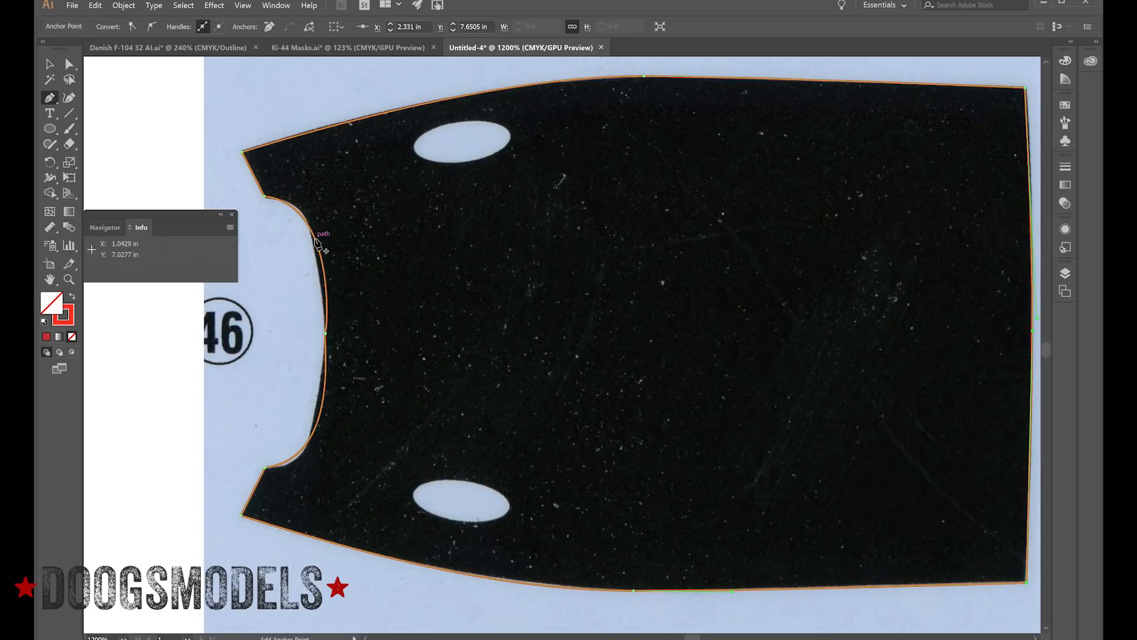
pyautogui.click(314, 237)
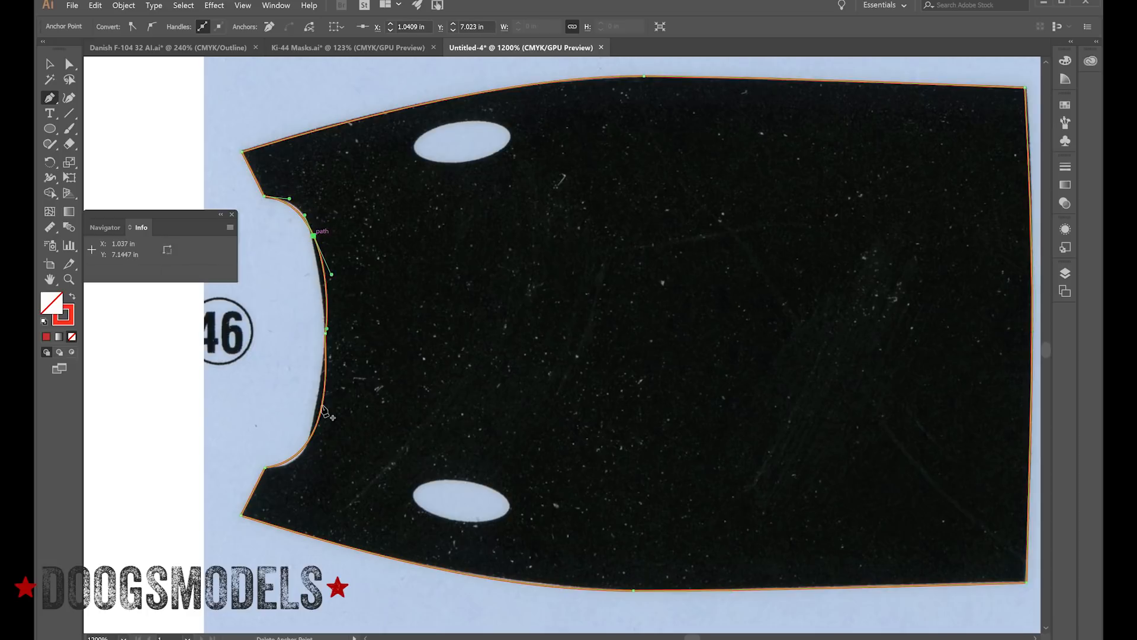
pyautogui.click(310, 441)
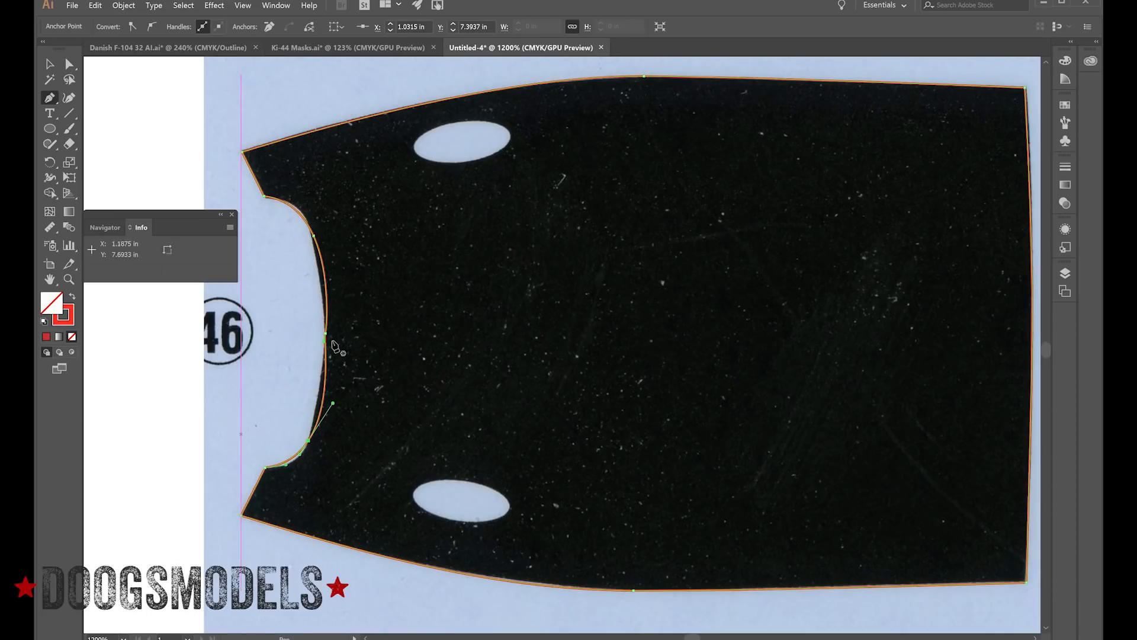
# - Extend the lower notch corner's handle so the path follows the decal's rounded inner corner
pyautogui.click(69, 279)
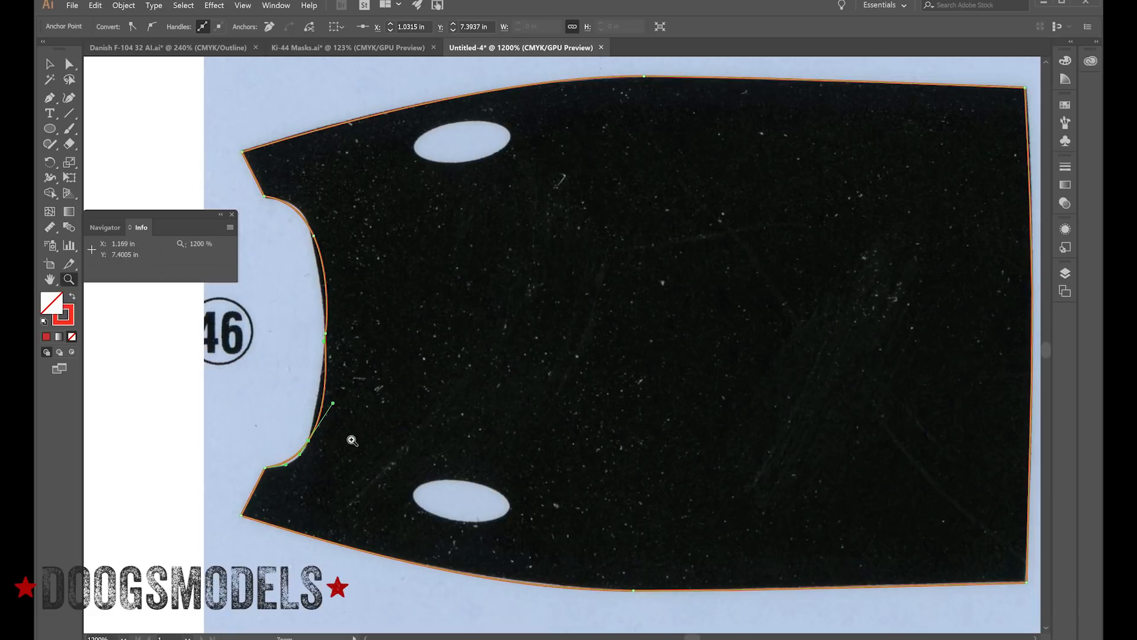
pyautogui.click(315, 440)
pyautogui.click(568, 311)
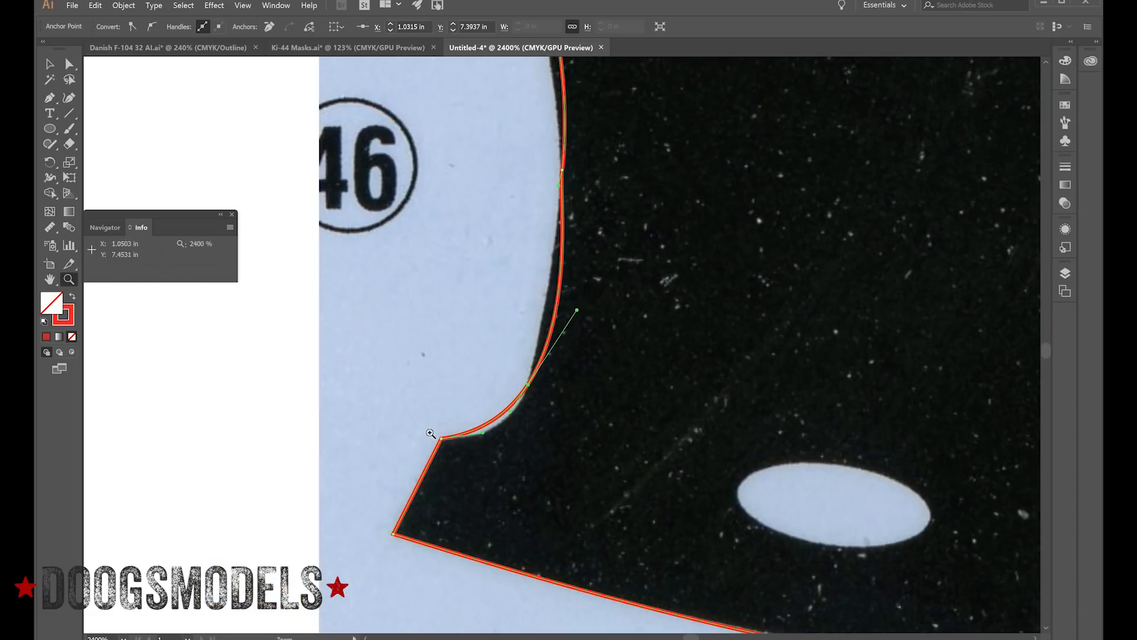
pyautogui.click(69, 63)
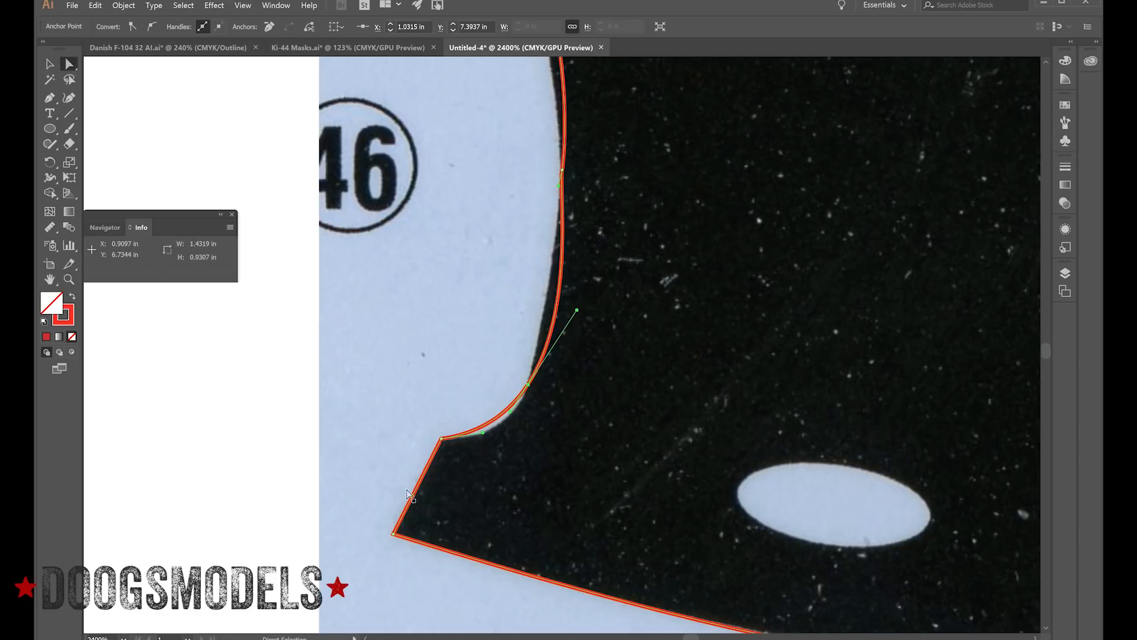
pyautogui.click(489, 436)
pyautogui.moveTo(491, 441); pyautogui.dragTo(461, 442)
pyautogui.click(460, 437)
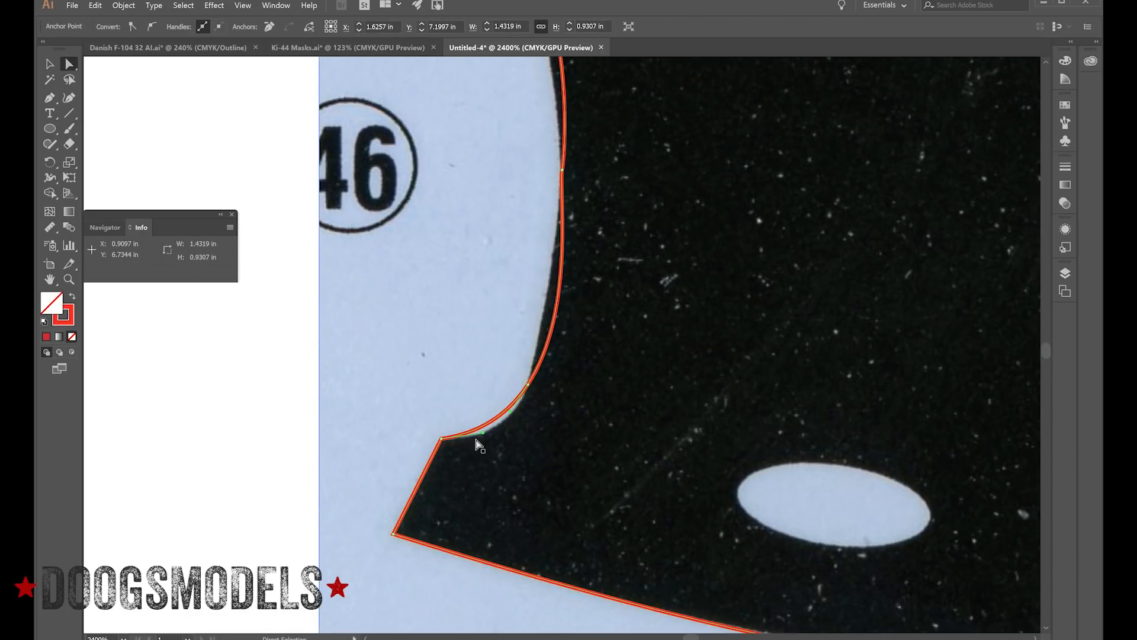
pyautogui.moveTo(483, 433); pyautogui.dragTo(493, 437)
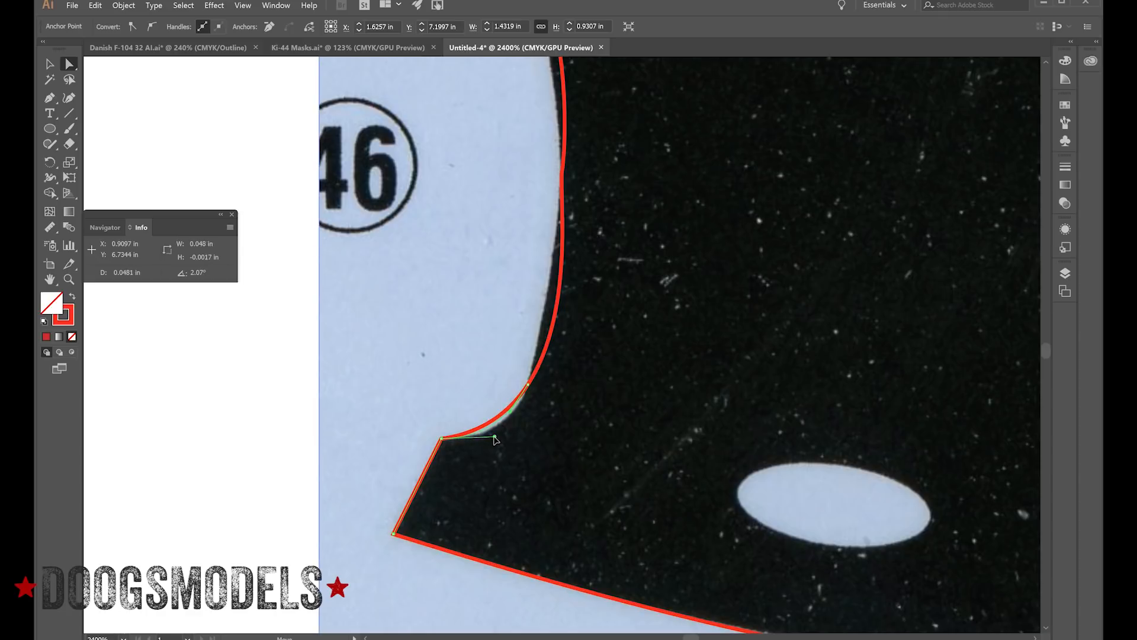
pyautogui.moveTo(497, 440); pyautogui.dragTo(511, 436)
pyautogui.moveTo(508, 436); pyautogui.dragTo(508, 434)
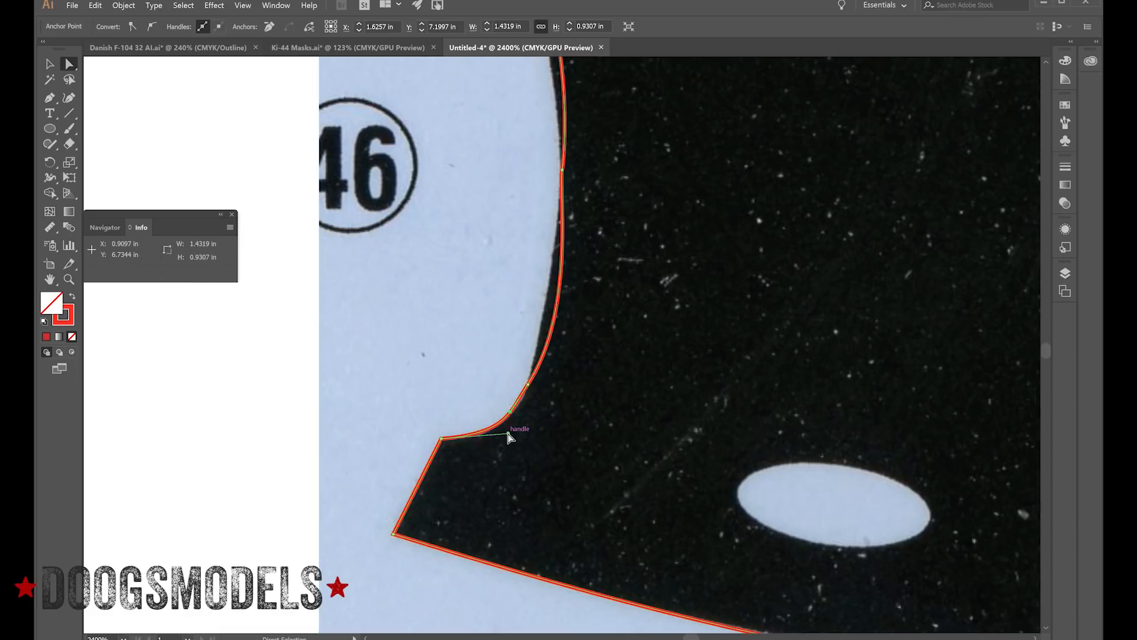
# - Rotate the handle of the added lower notch anchor so the path follows the decal edge up to the notch's middle
pyautogui.click(529, 385)
pyautogui.click(580, 312)
pyautogui.click(544, 361)
pyautogui.click(529, 385)
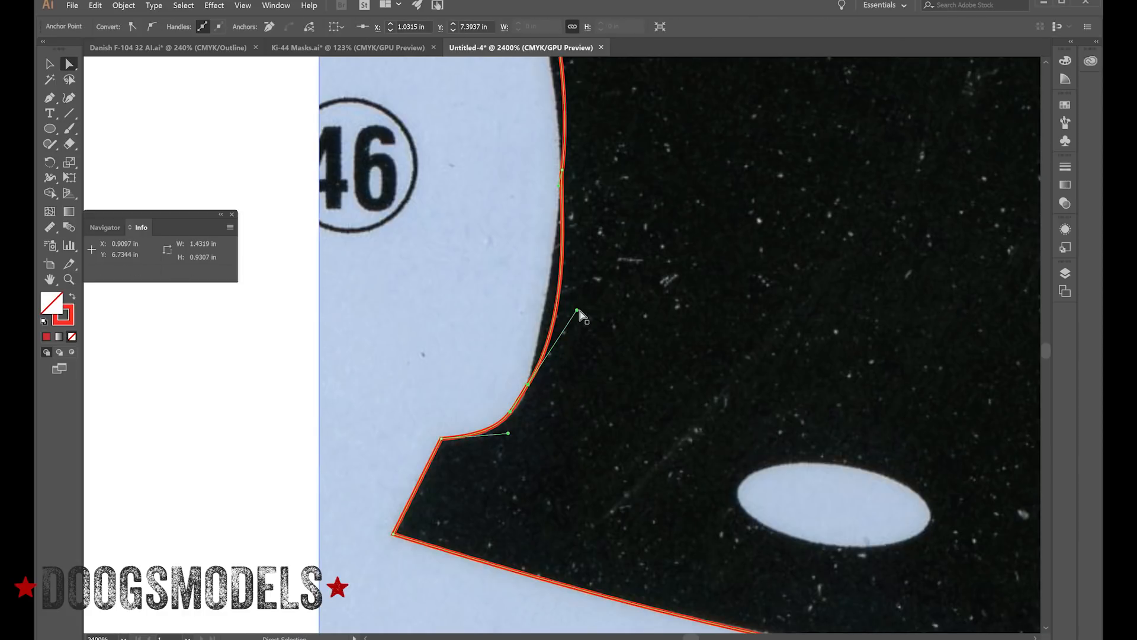
pyautogui.moveTo(578, 310); pyautogui.dragTo(557, 300)
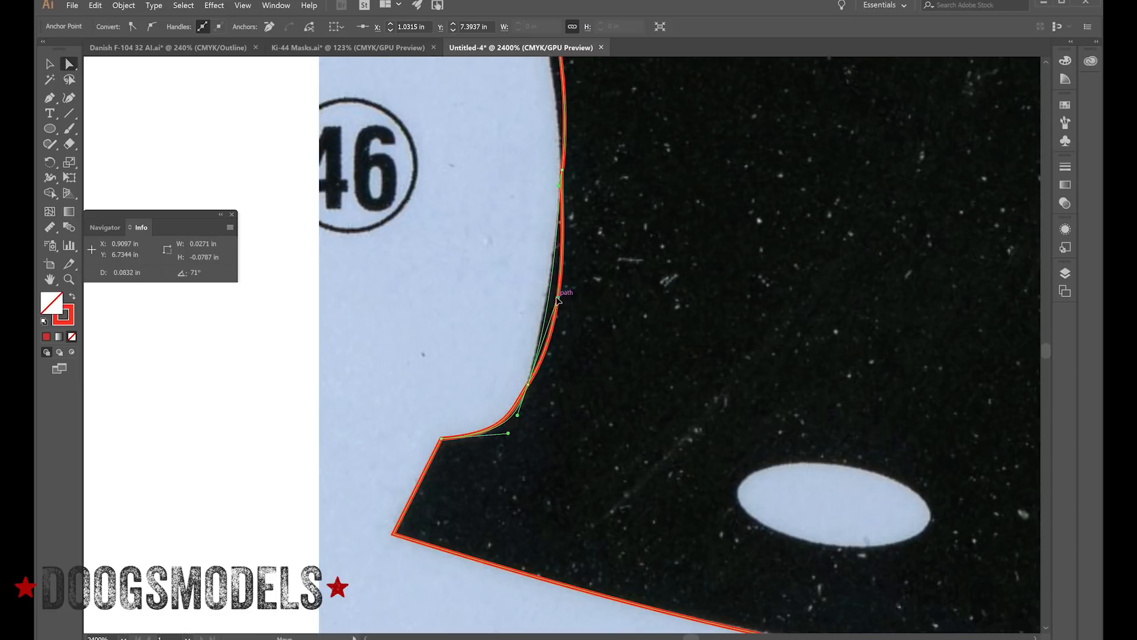
pyautogui.moveTo(558, 300); pyautogui.dragTo(558, 297)
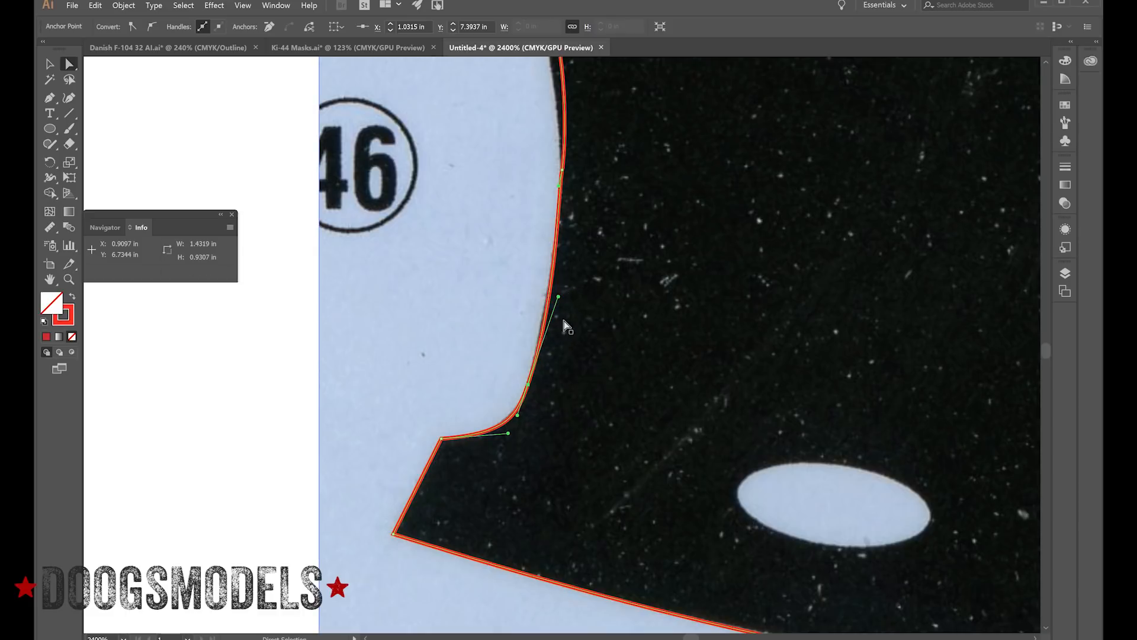
# - Align the upper notch corner with the decal and extend its handle along the rounded inner corner
pyautogui.scroll(6, 565, 325)
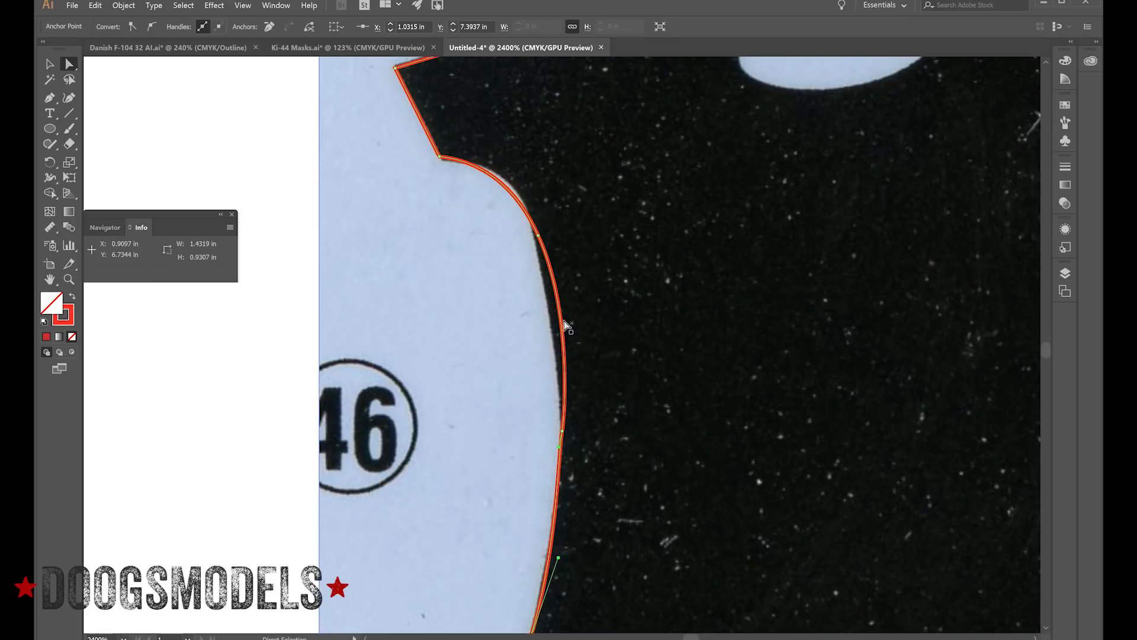
pyautogui.click(537, 235)
pyautogui.click(441, 157)
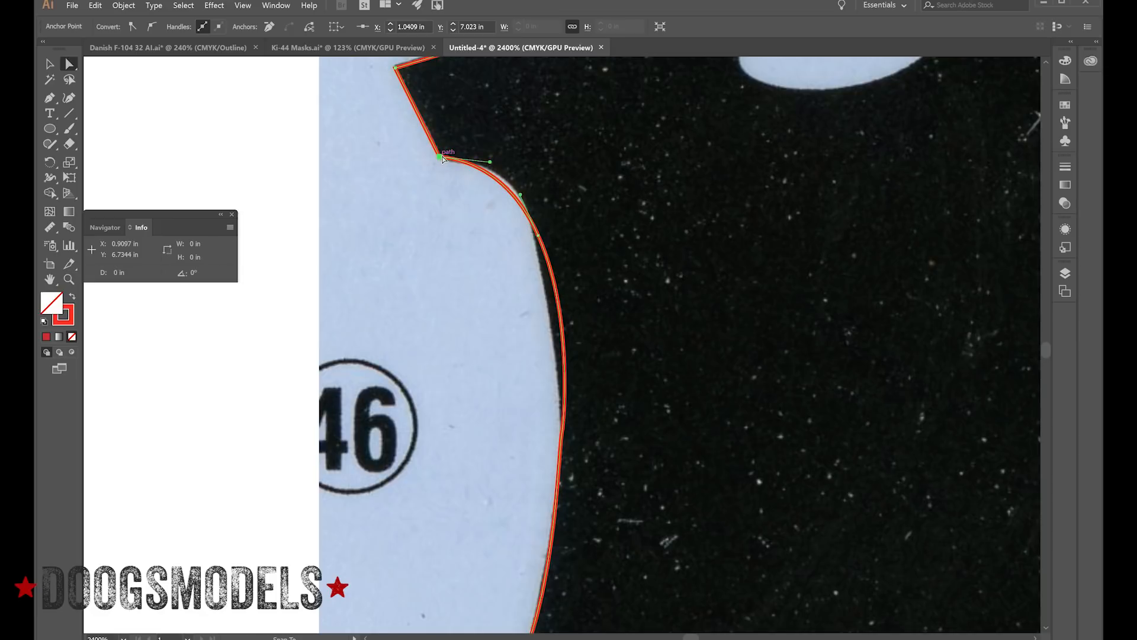
pyautogui.moveTo(444, 165); pyautogui.dragTo(506, 159)
# - Shift the added upper notch anchor onto the decal edge and refine the adjoining handles to match the curve
pyautogui.click(537, 236)
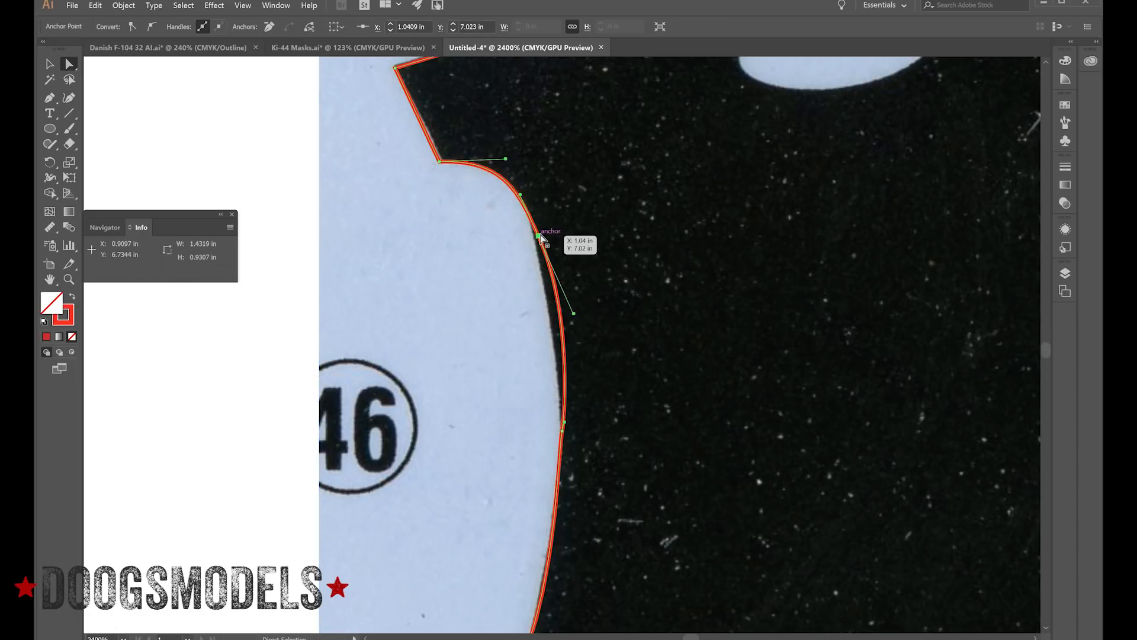
pyautogui.moveTo(535, 236); pyautogui.dragTo(532, 237)
pyautogui.moveTo(506, 159); pyautogui.dragTo(514, 162)
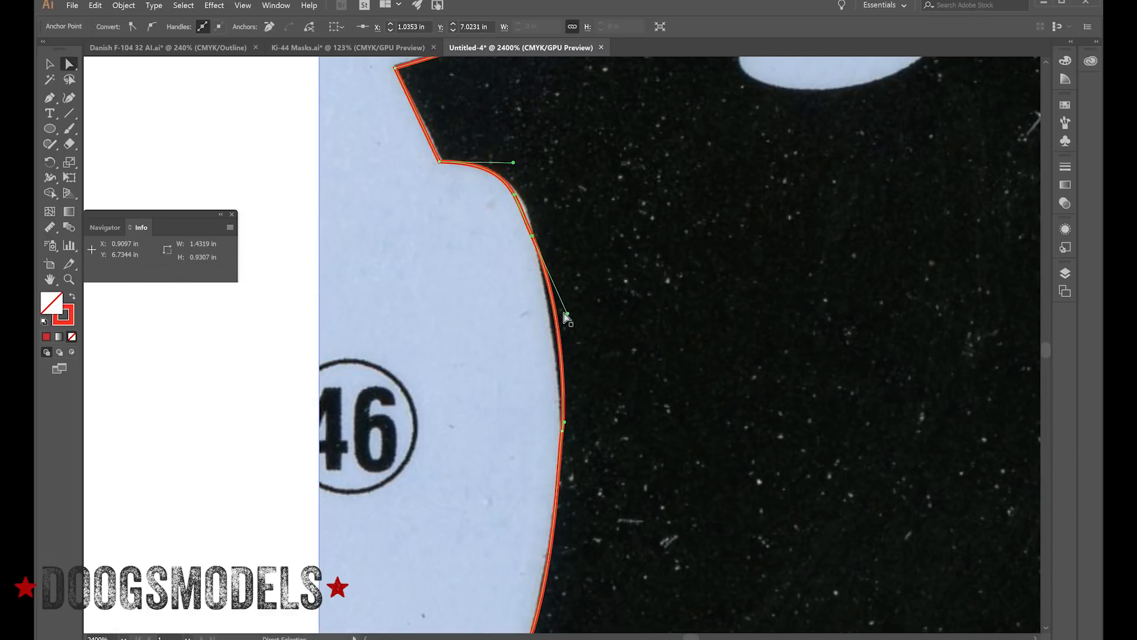
pyautogui.moveTo(562, 318); pyautogui.dragTo(557, 318)
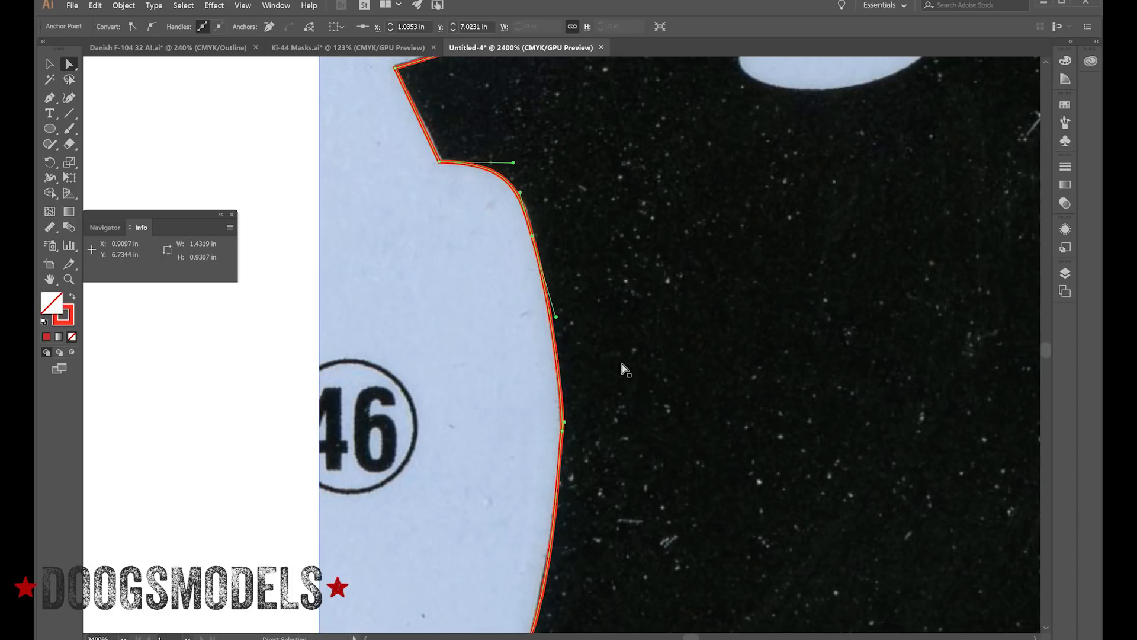
pyautogui.click(634, 446)
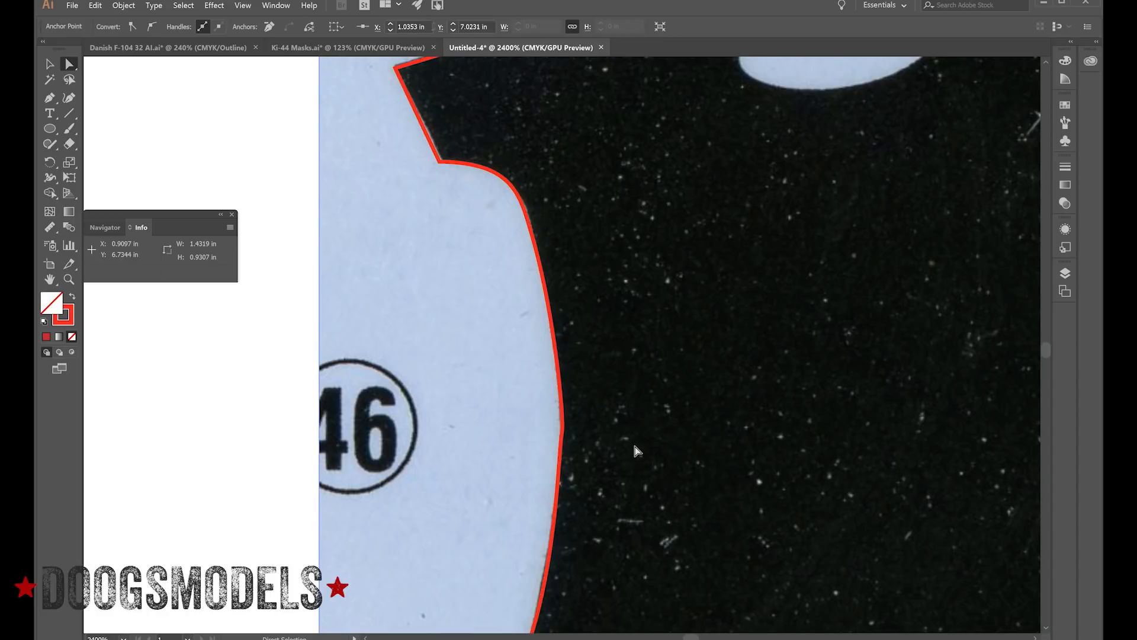
# - Refine the notch's middle anchor to smooth the transition between the upper and lower curves
pyautogui.click(564, 431)
pyautogui.moveTo(567, 425); pyautogui.dragTo(563, 421)
pyautogui.click(621, 404)
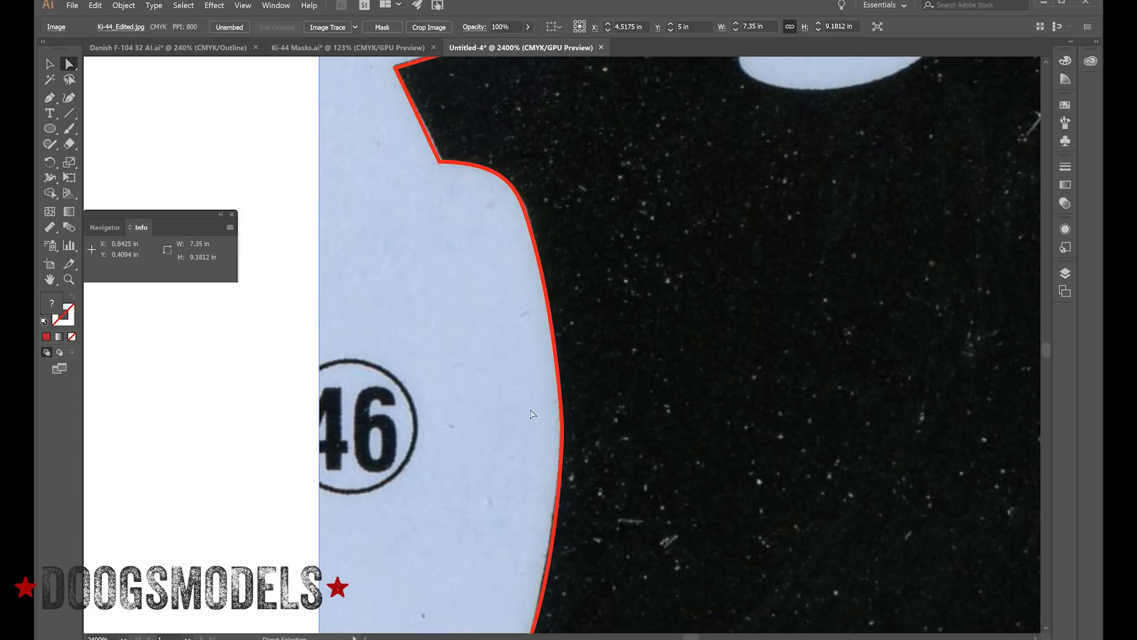
# - Examine the whole panel outline against the decal and in Outline view, and return to GPU Preview
pyautogui.click(68, 279)
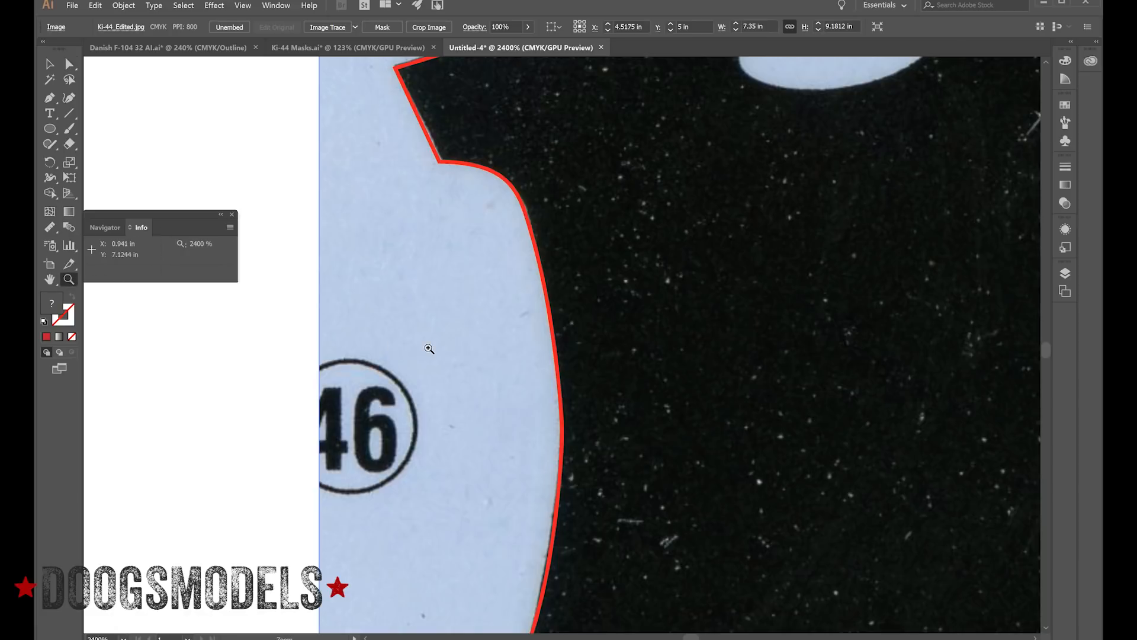
pyautogui.keyDown('alt'); pyautogui.click(550, 365); pyautogui.keyUp('alt')
pyautogui.keyDown('alt'); pyautogui.click(550, 366); pyautogui.keyUp('alt')
pyautogui.keyDown('alt'); pyautogui.click(550, 366); pyautogui.keyUp('alt')
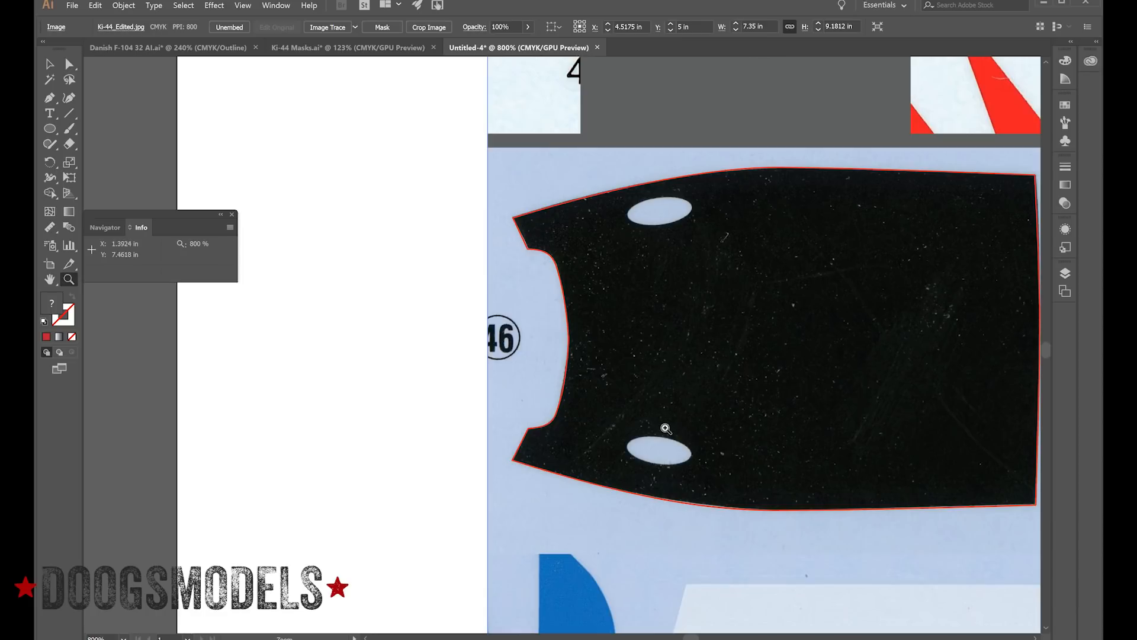
pyautogui.click(1036, 638)
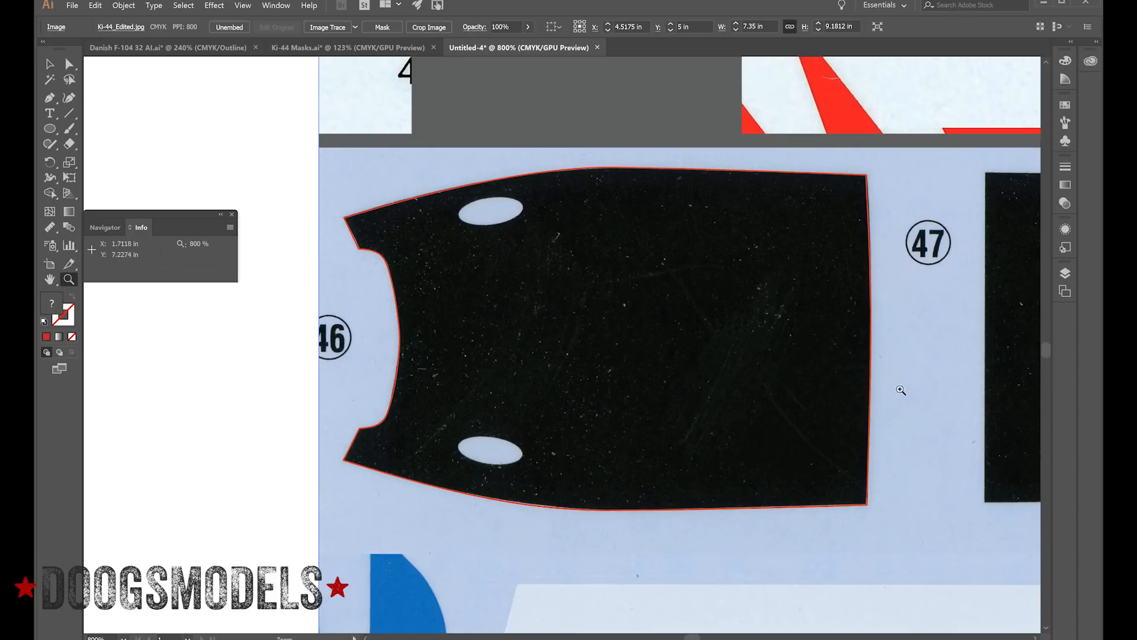
pyautogui.click(276, 6)
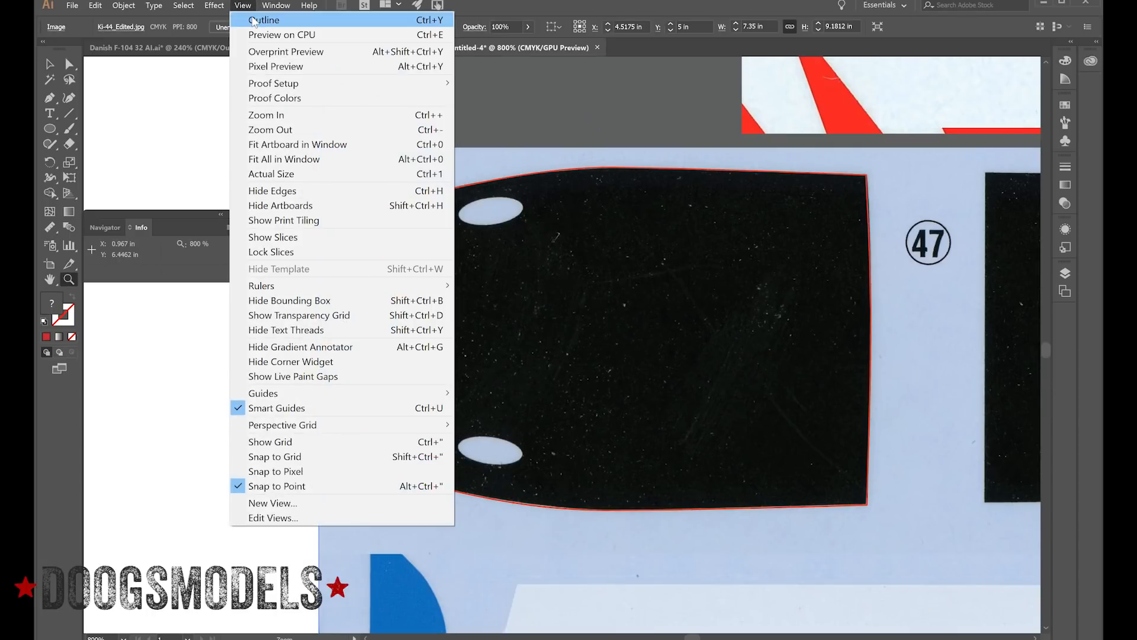
pyautogui.click(264, 18)
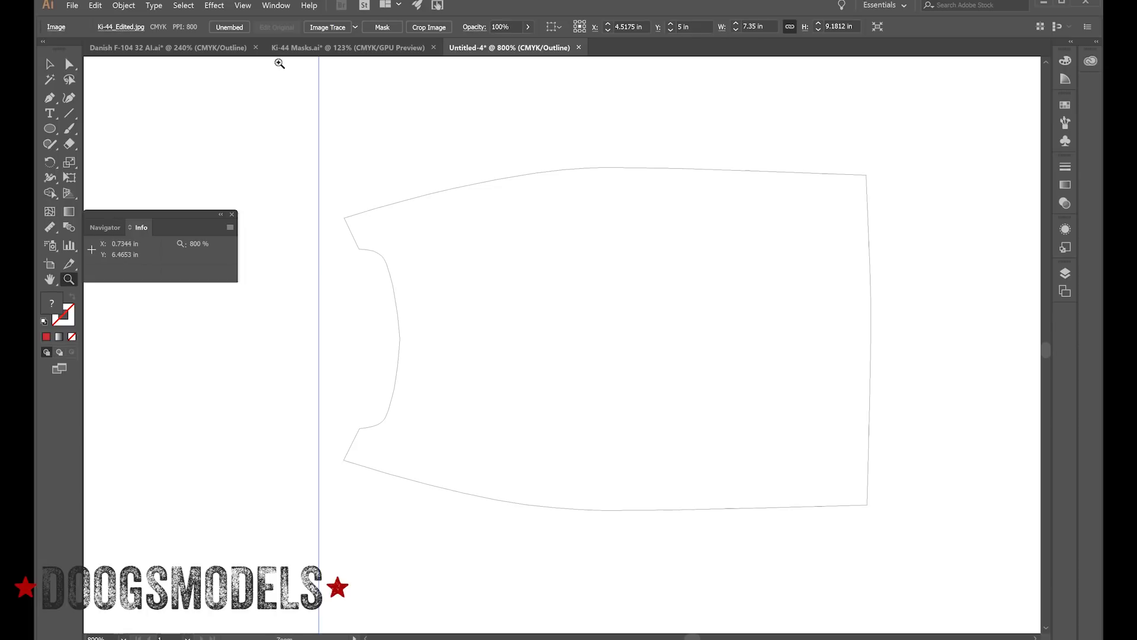
pyautogui.click(243, 5)
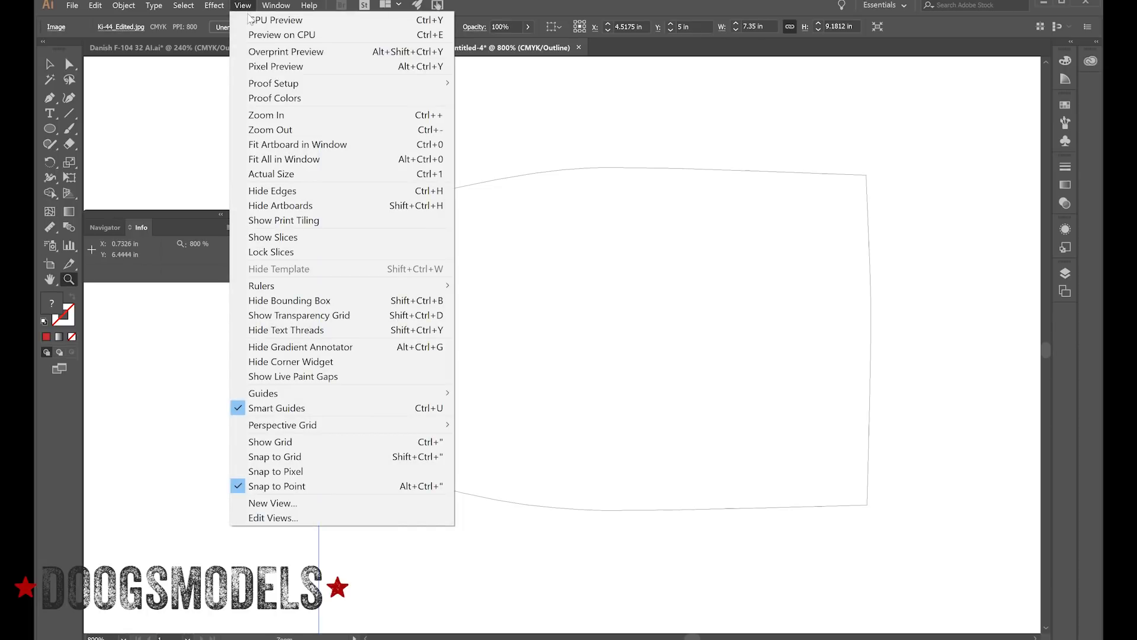
pyautogui.click(247, 20)
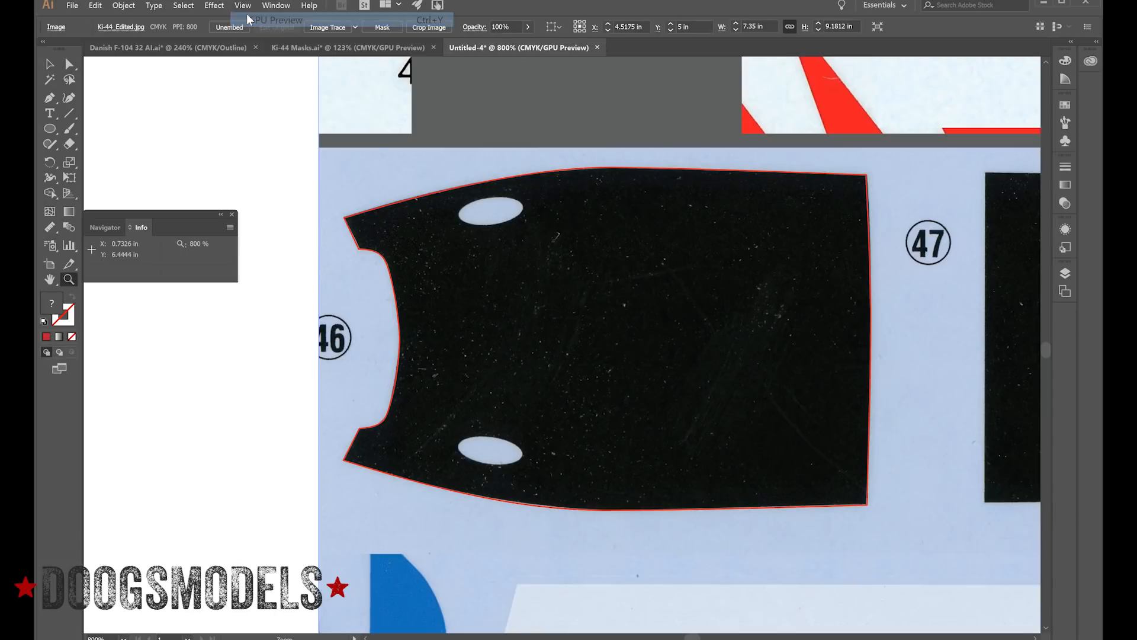
pyautogui.scroll(10, 703, 367)
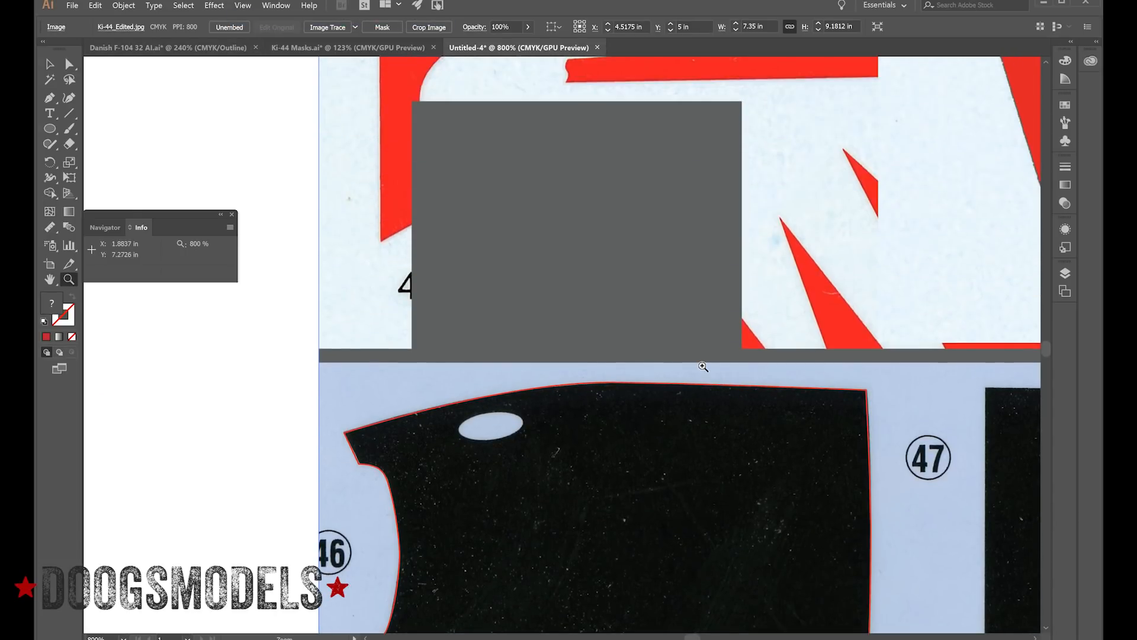
# - Locate the white 321 number with black shadow labelled 48A on the decal sheet and examine it up close
pyautogui.scroll(10, 703, 367)
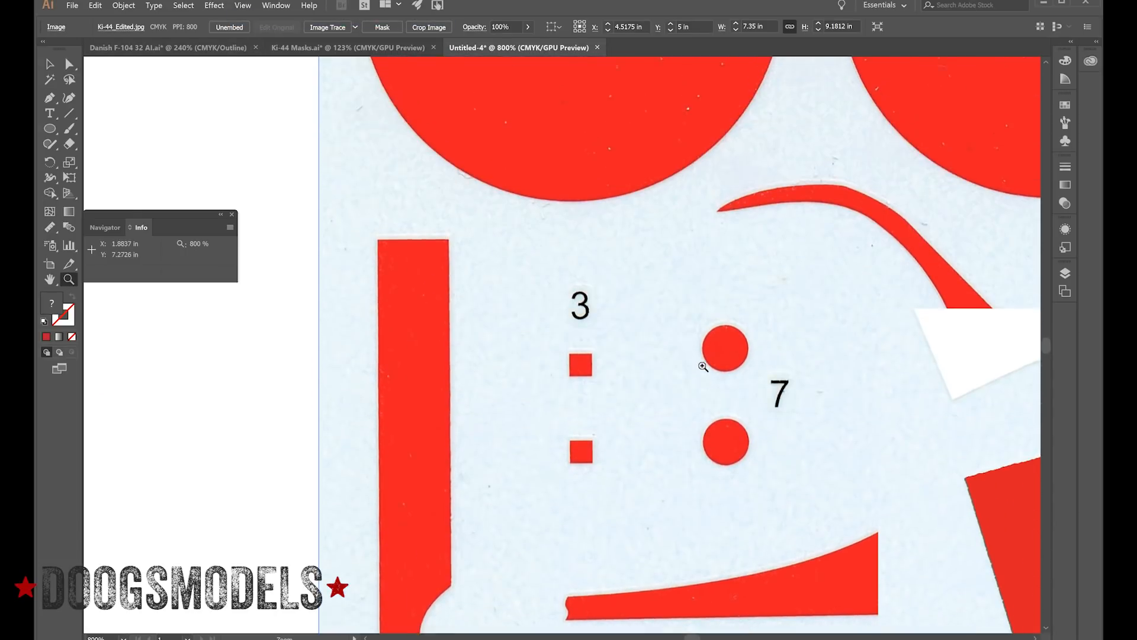
pyautogui.scroll(5, 704, 366)
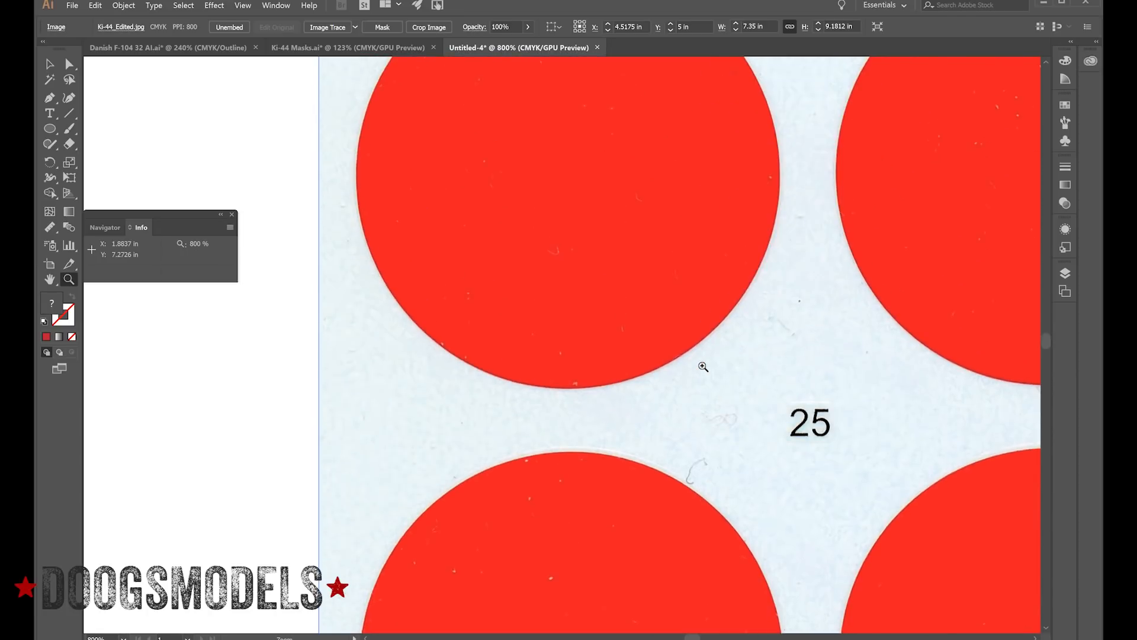
pyautogui.keyDown('alt'); pyautogui.click(419, 381); pyautogui.keyUp('alt')
pyautogui.keyDown('alt'); pyautogui.click(419, 378); pyautogui.keyUp('alt')
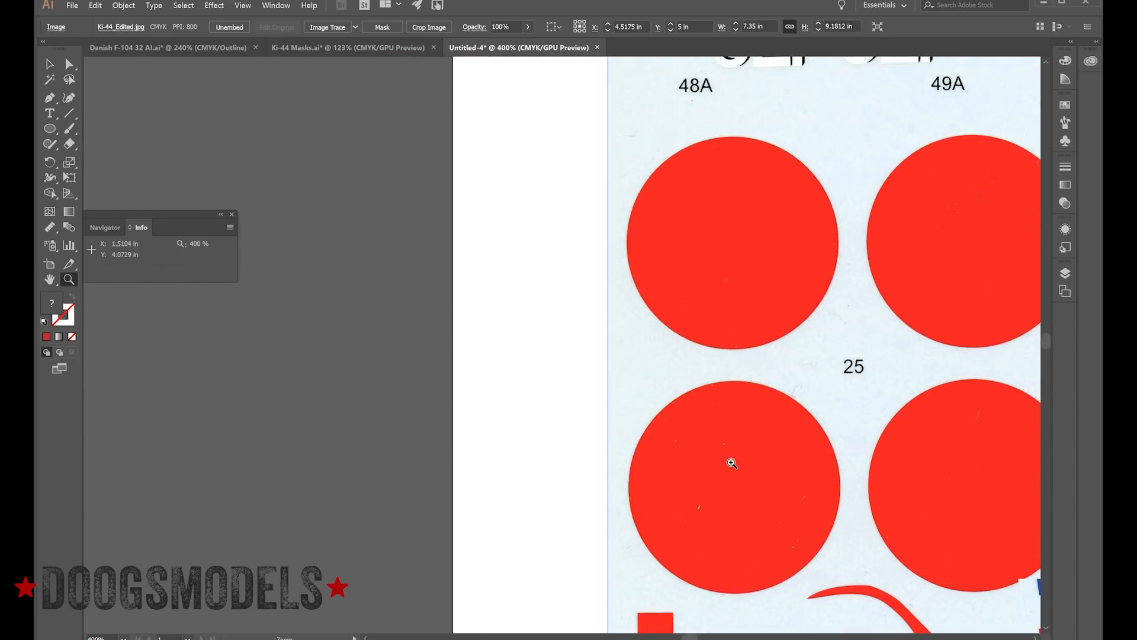
pyautogui.scroll(3, 732, 462)
pyautogui.scroll(3, 732, 463)
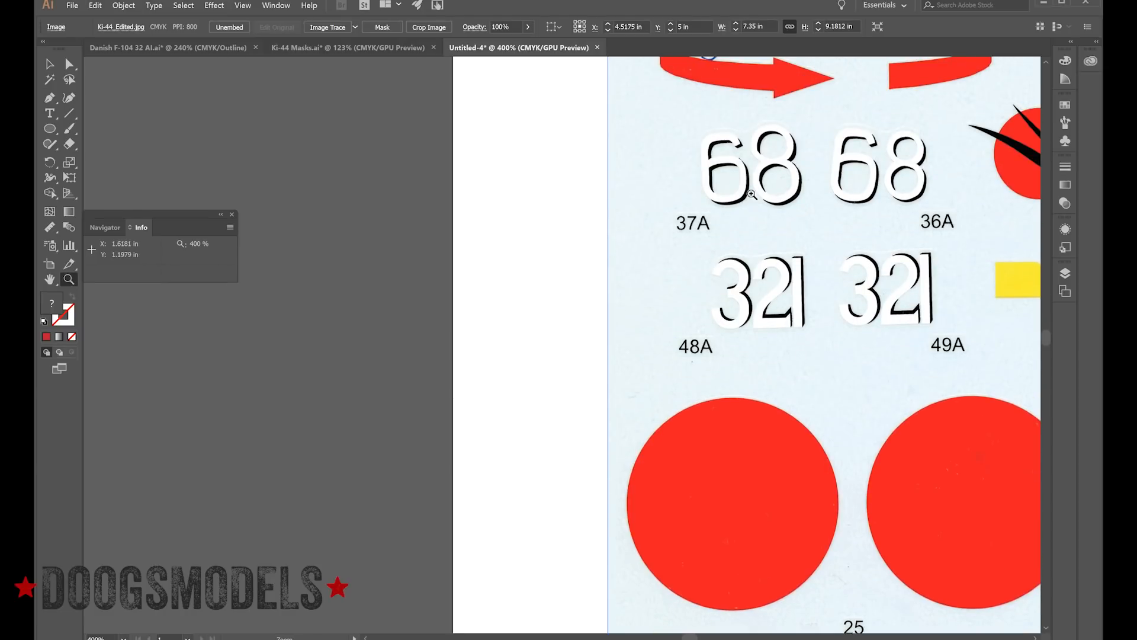
pyautogui.click(750, 299)
pyautogui.click(569, 332)
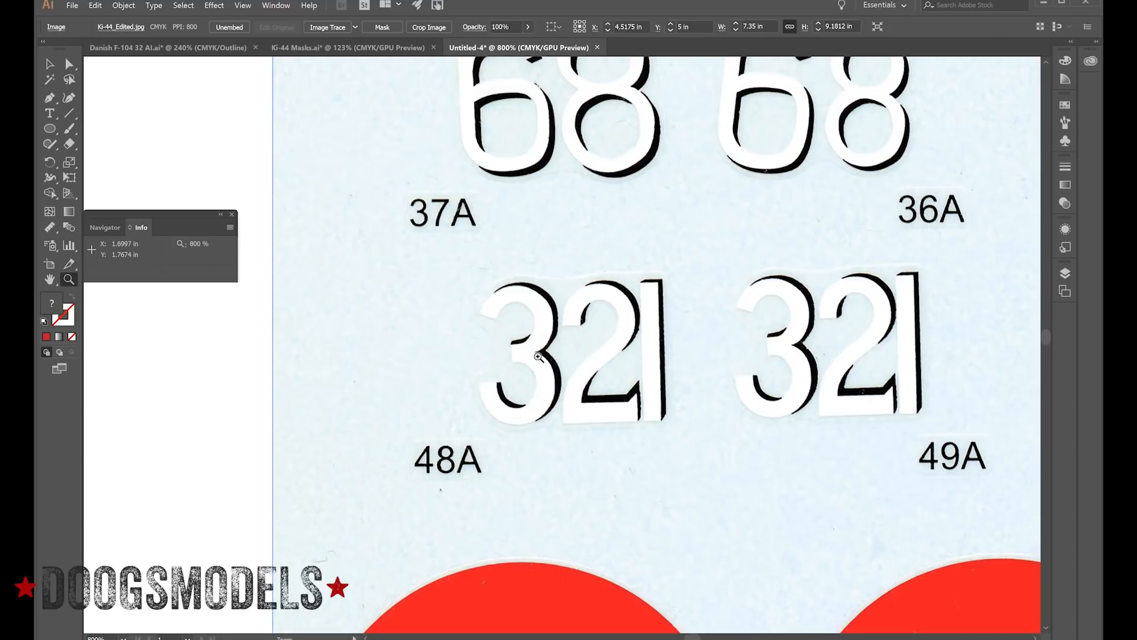
pyautogui.click(520, 357)
pyautogui.click(592, 327)
pyautogui.click(566, 368)
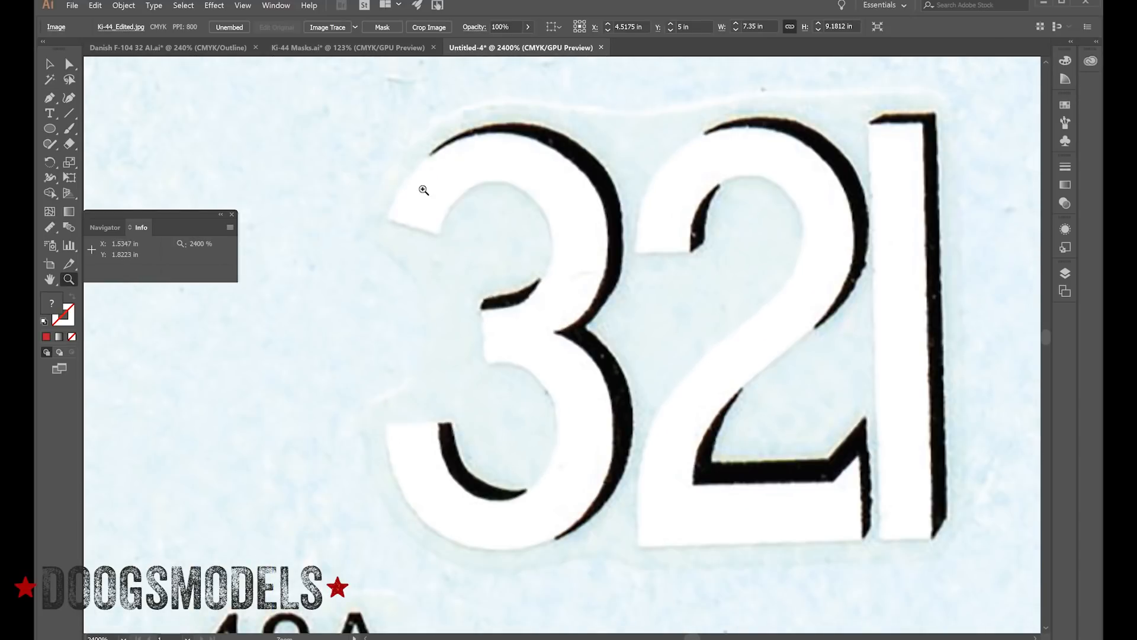
# - Examine the separate yellow and black 321 masks in Ki-44 Masks.ai, and return to the untitled tracing document
pyautogui.click(275, 54)
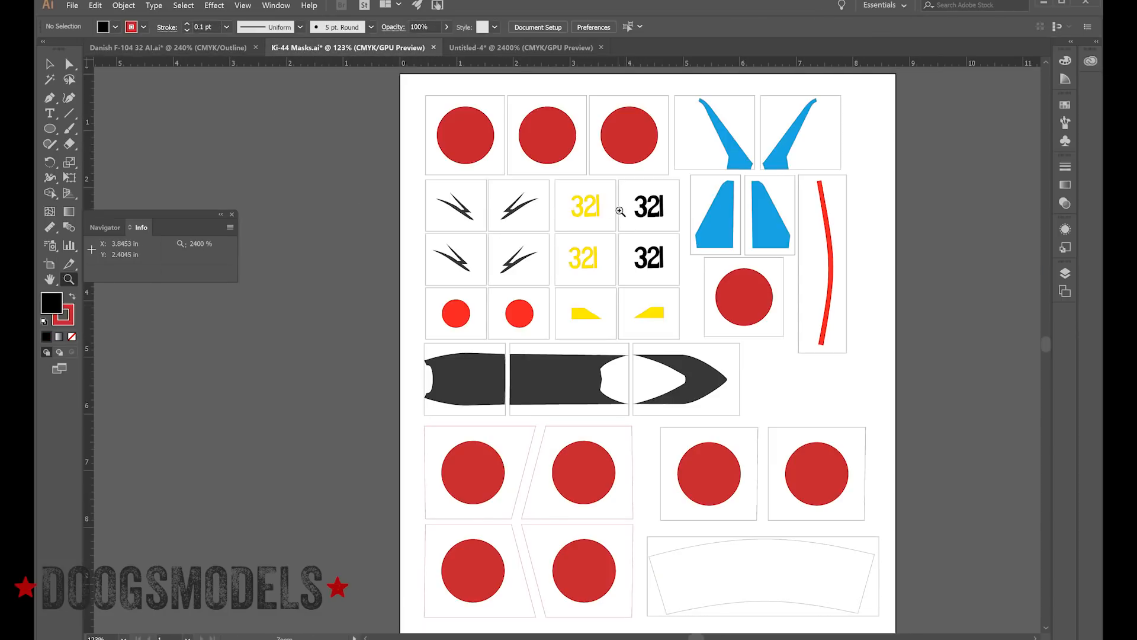
pyautogui.click(593, 213)
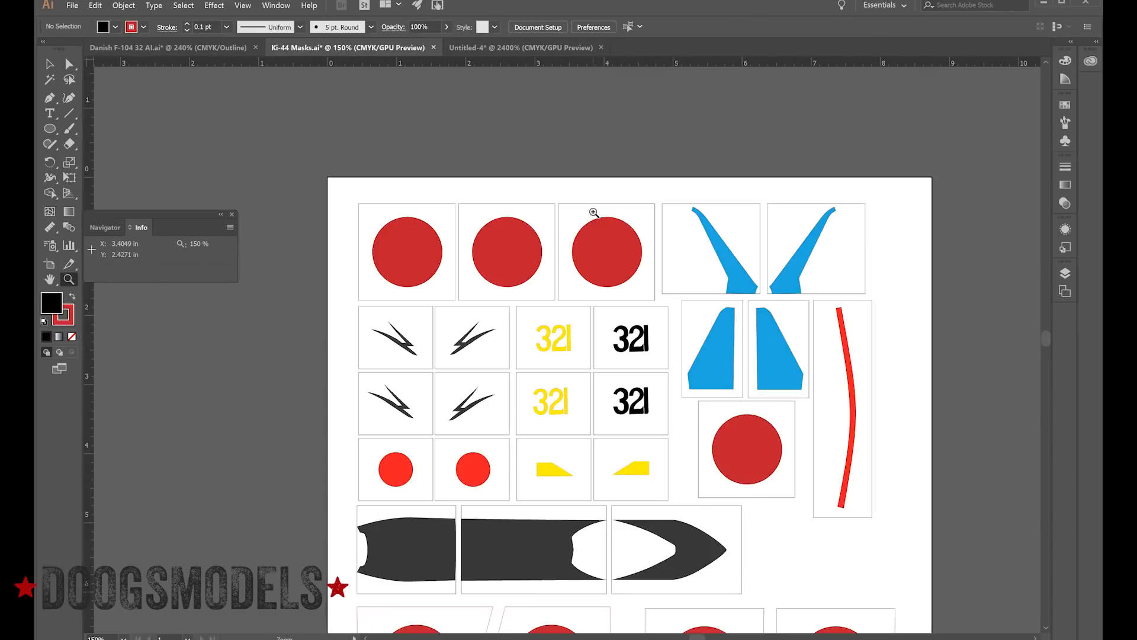
pyautogui.click(544, 340)
pyautogui.click(577, 348)
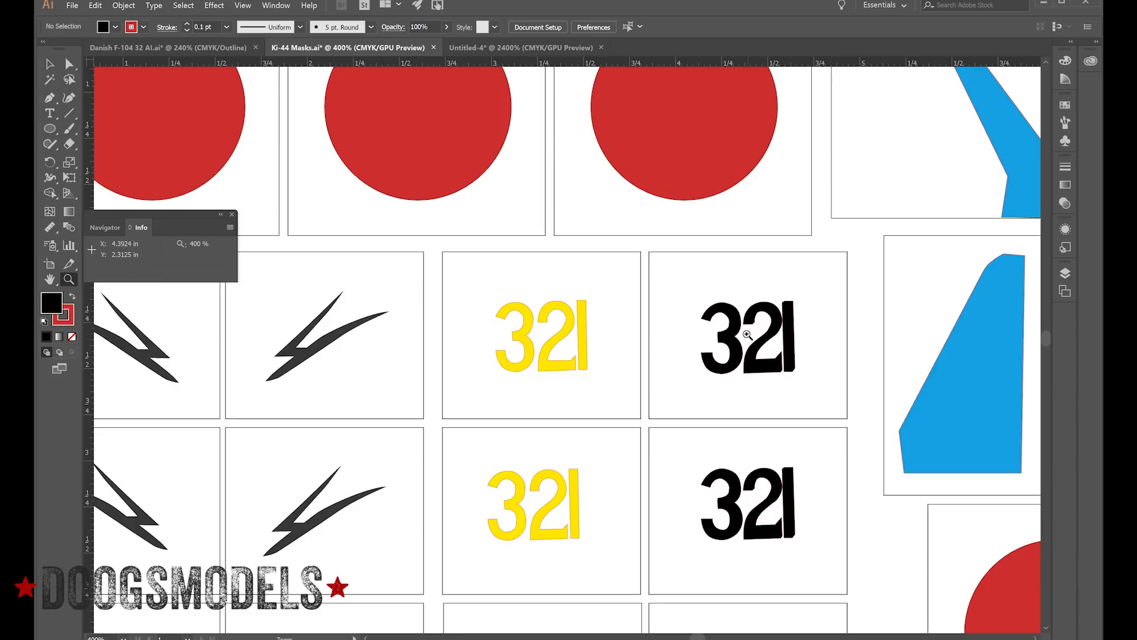
pyautogui.click(487, 46)
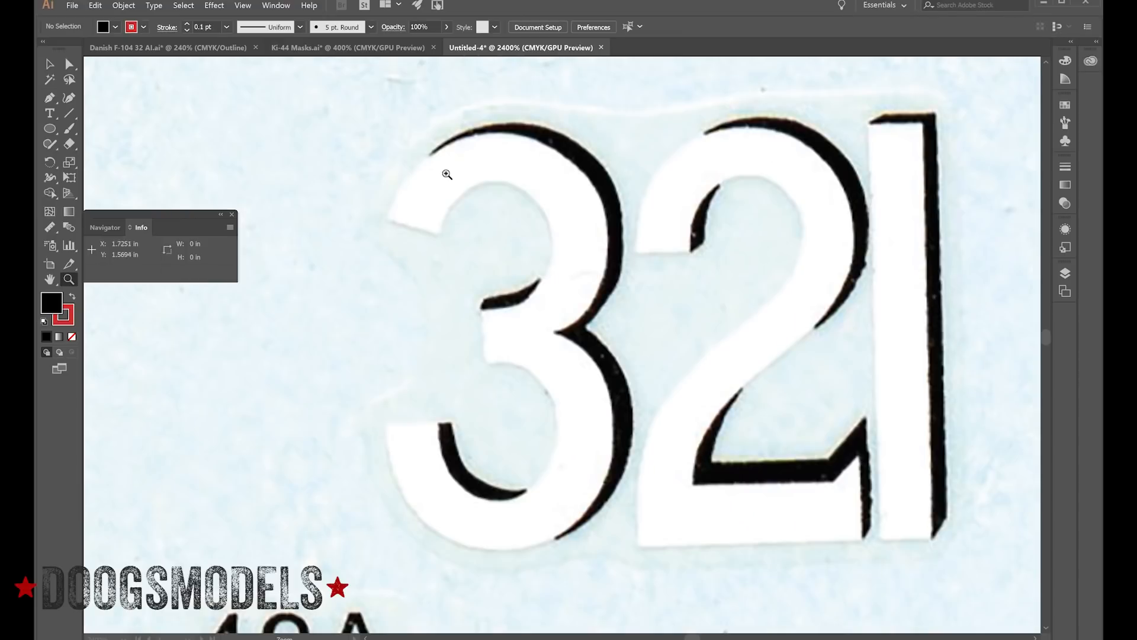
# - Trace the white 3's outer edge with straight Pen segments, from the upper terminal's tip around to the lower terminal's outer corner
pyautogui.hotkey('ctrl', 'a')
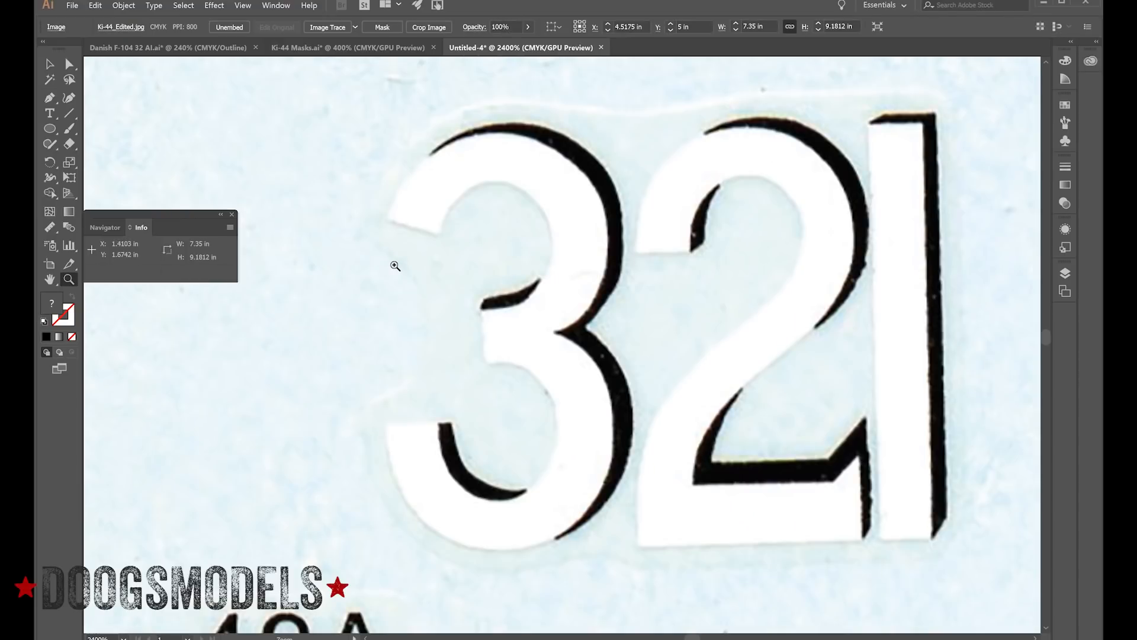
pyautogui.click(51, 94)
pyautogui.click(385, 220)
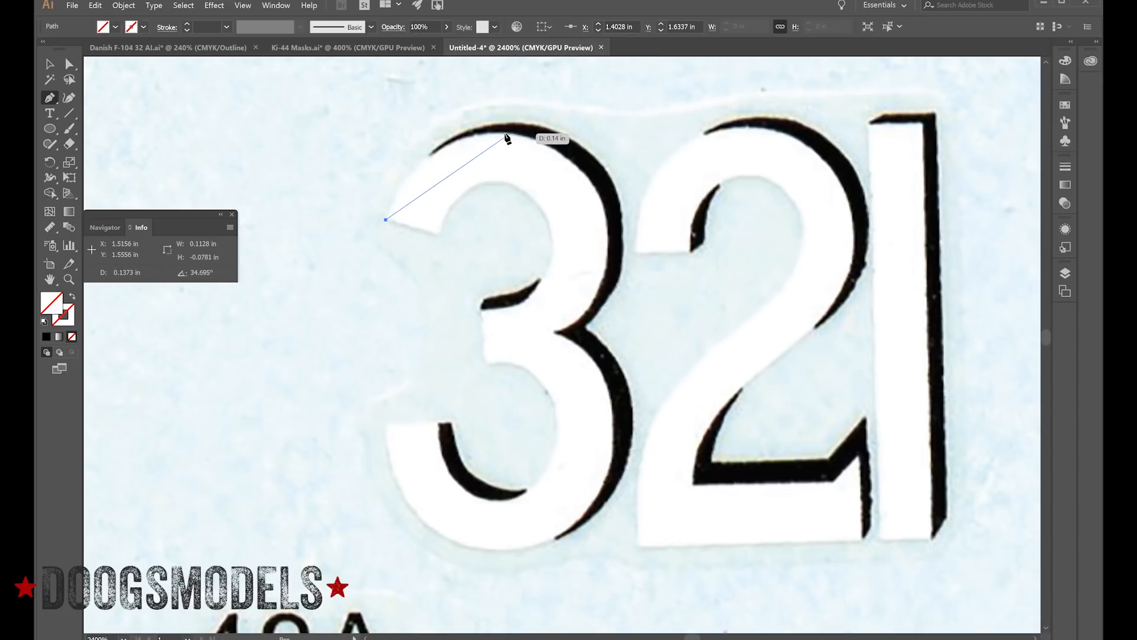
pyautogui.moveTo(508, 135); pyautogui.dragTo(510, 142)
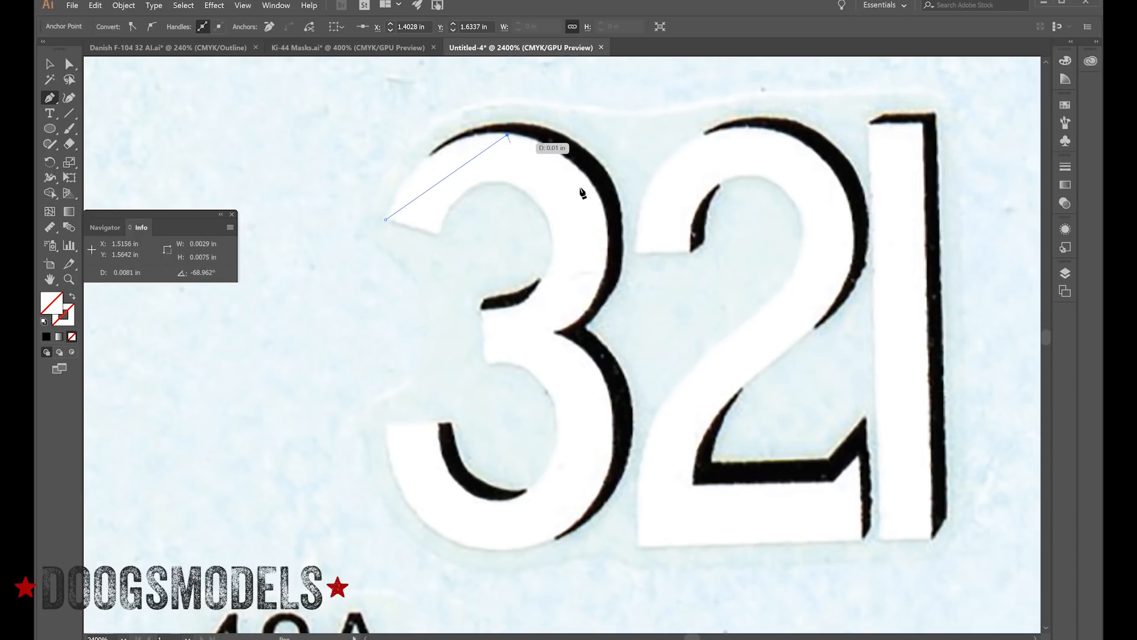
pyautogui.click(607, 237)
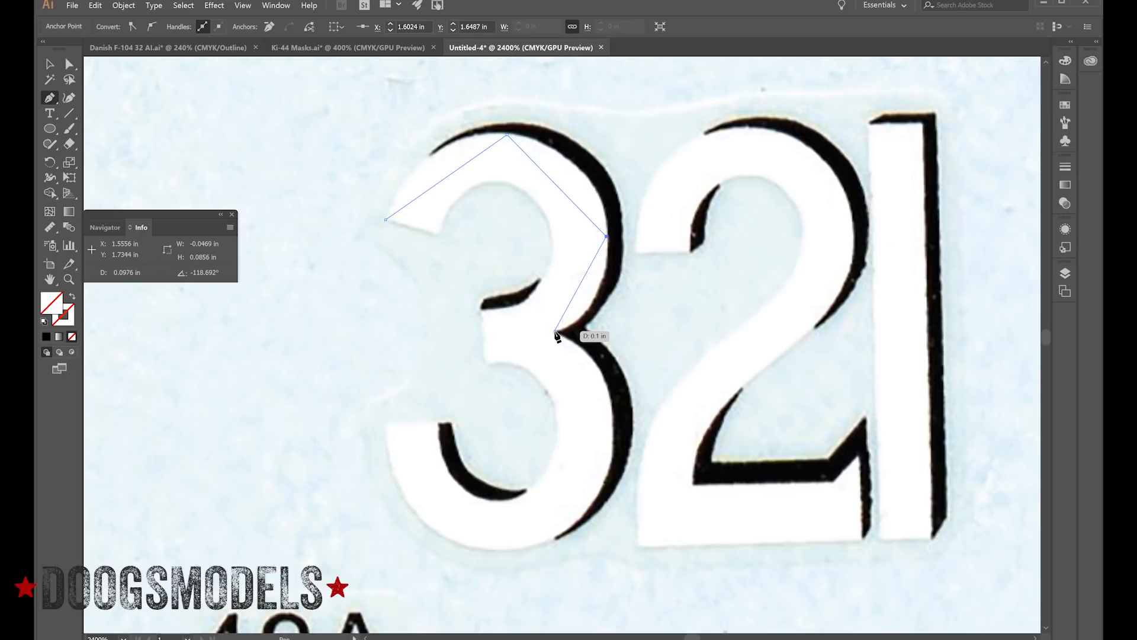
pyautogui.click(556, 332)
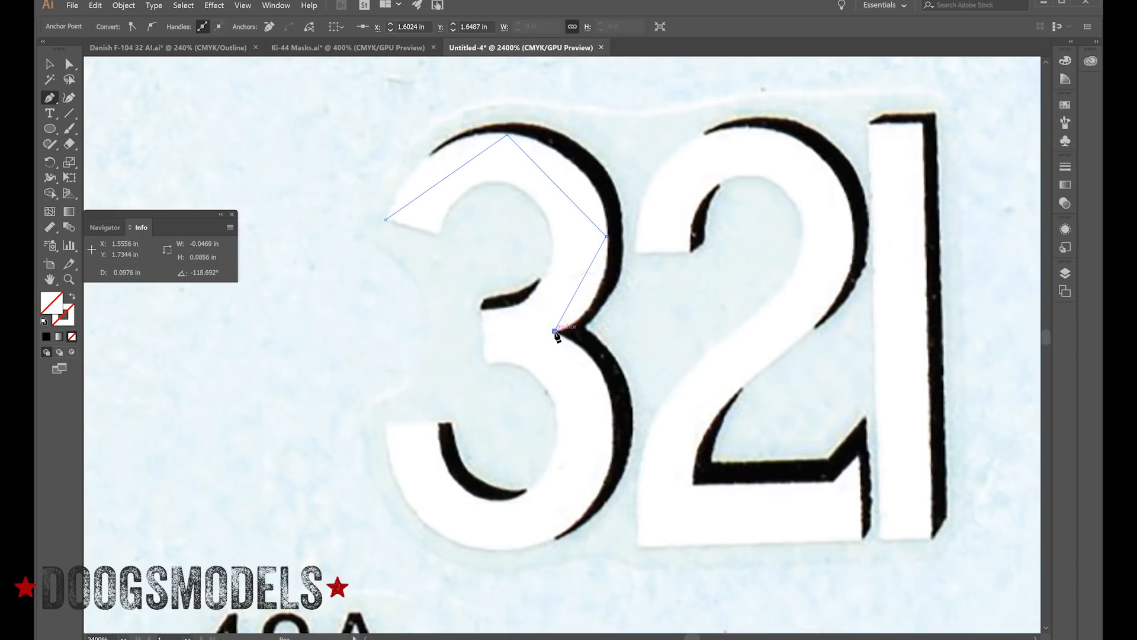
pyautogui.click(611, 453)
pyautogui.click(496, 550)
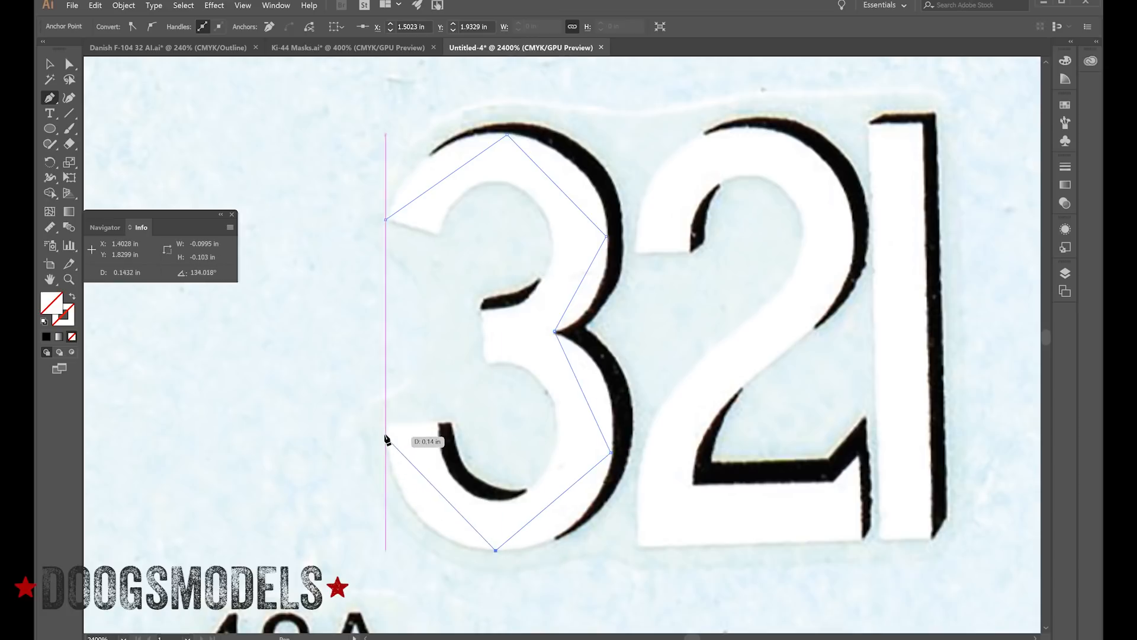
pyautogui.click(386, 425)
# - Trace the 3's inner edge with straight segments through both bowls and the middle bar, closing the path at its starting tip
pyautogui.click(437, 423)
pyautogui.click(502, 499)
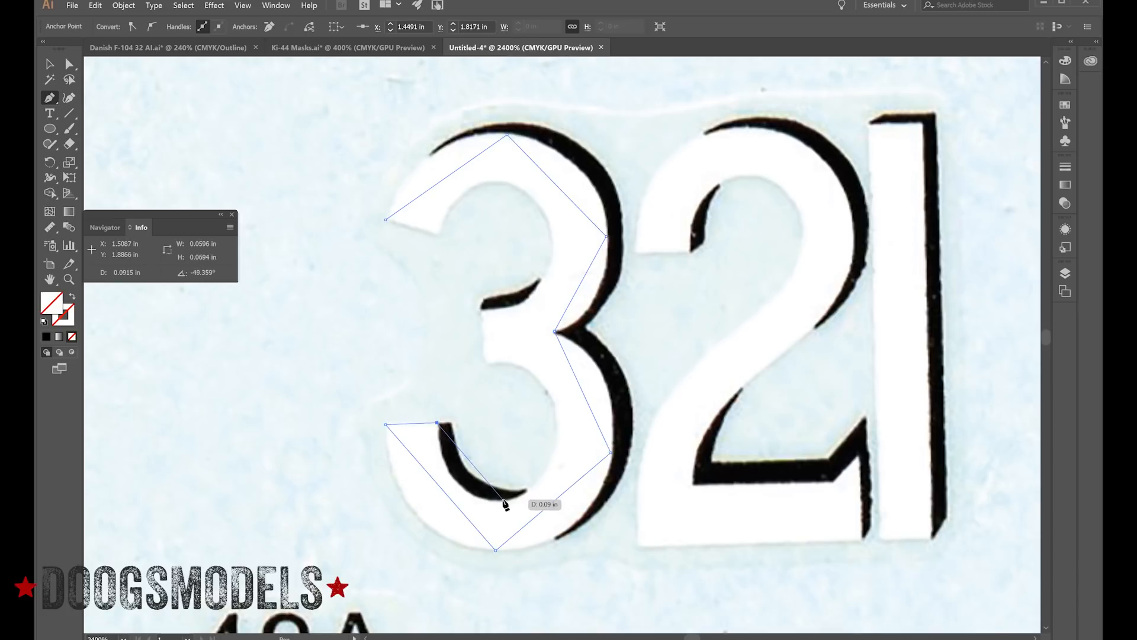
pyautogui.click(556, 430)
pyautogui.click(485, 364)
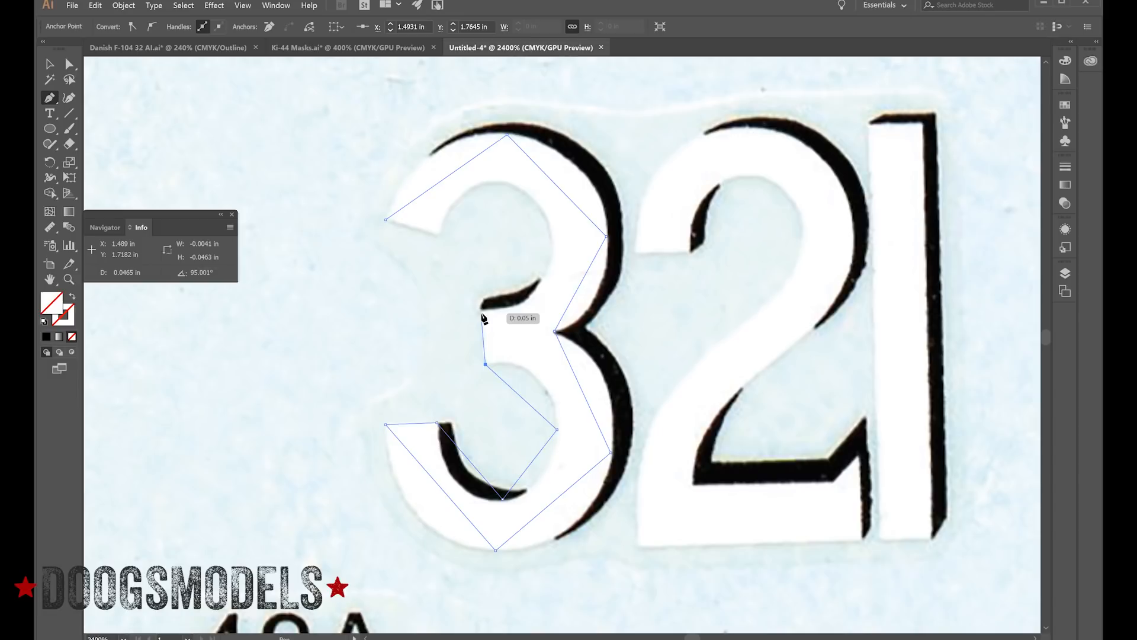
pyautogui.click(481, 311)
pyautogui.click(526, 196)
pyautogui.click(438, 237)
pyautogui.click(386, 221)
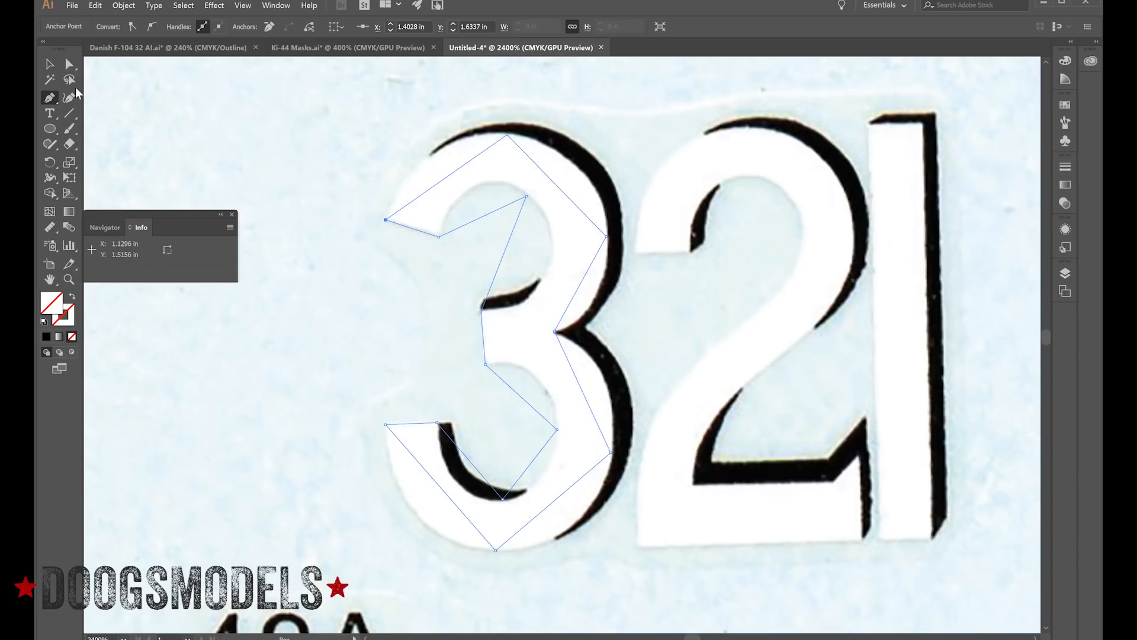
# - Give the traced 3 a CMYK Red stroke with a weight of 0.1 pt
pyautogui.click(49, 64)
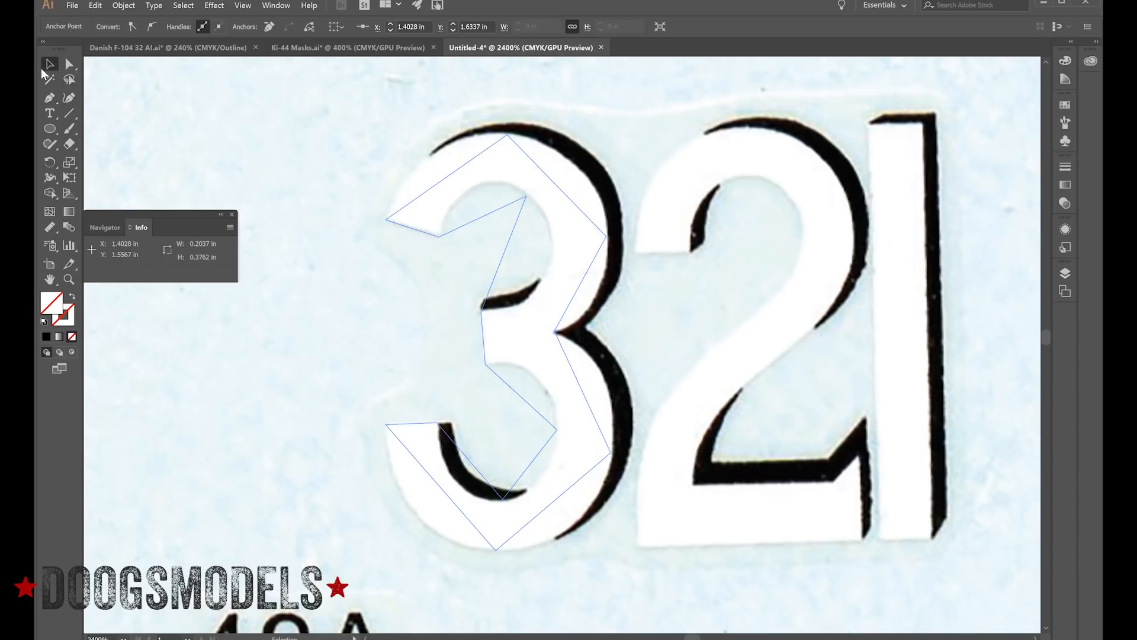
pyautogui.click(423, 200)
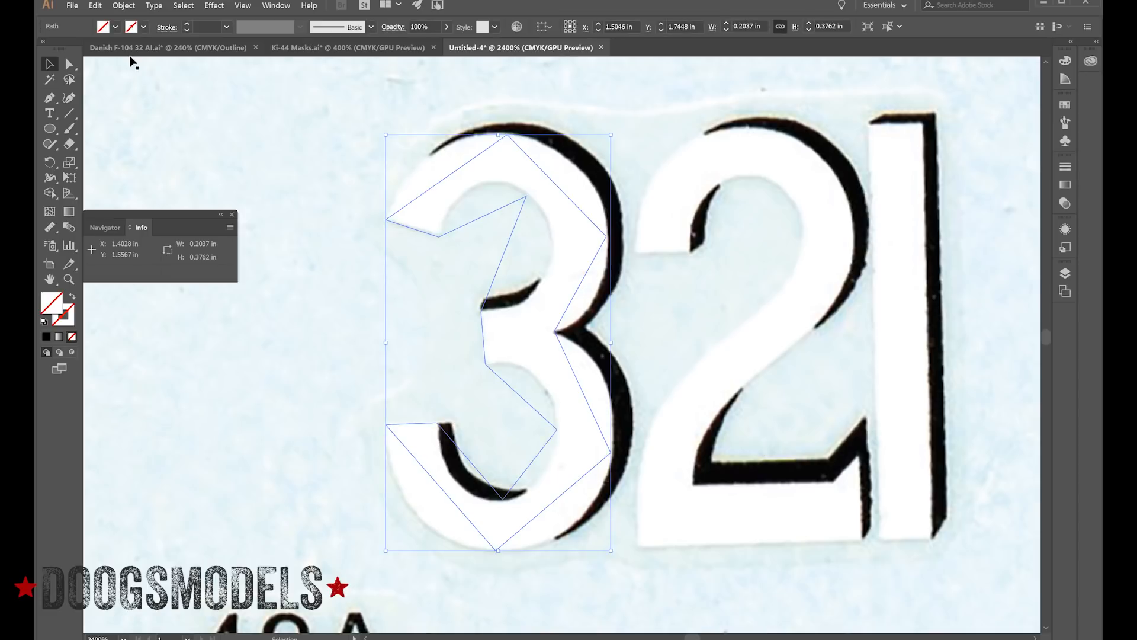
pyautogui.click(143, 30)
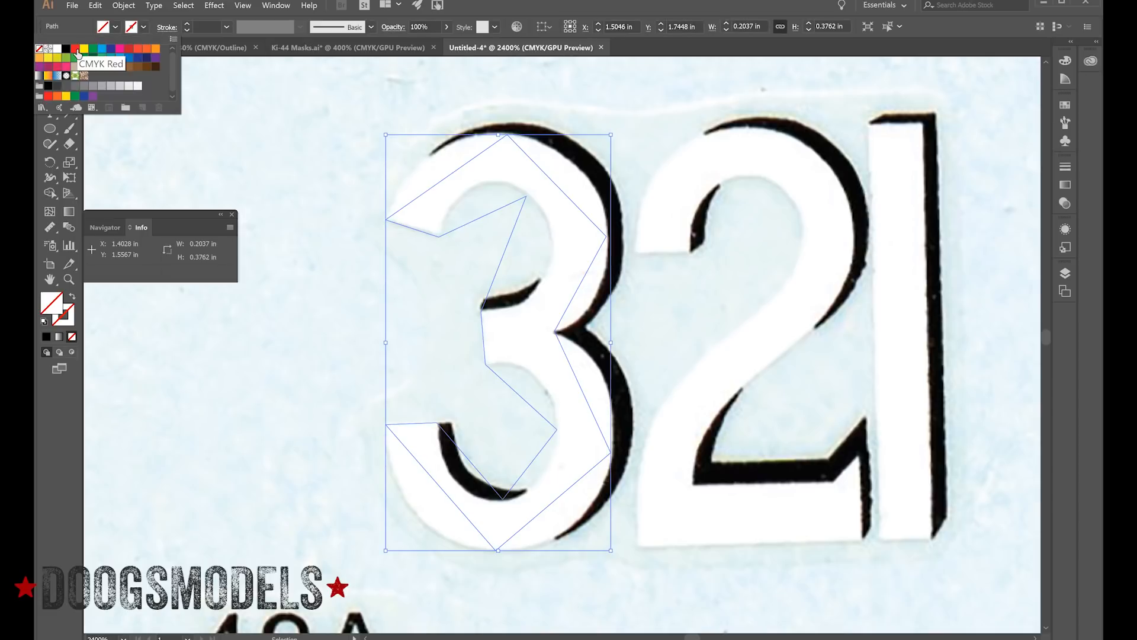
pyautogui.click(77, 54)
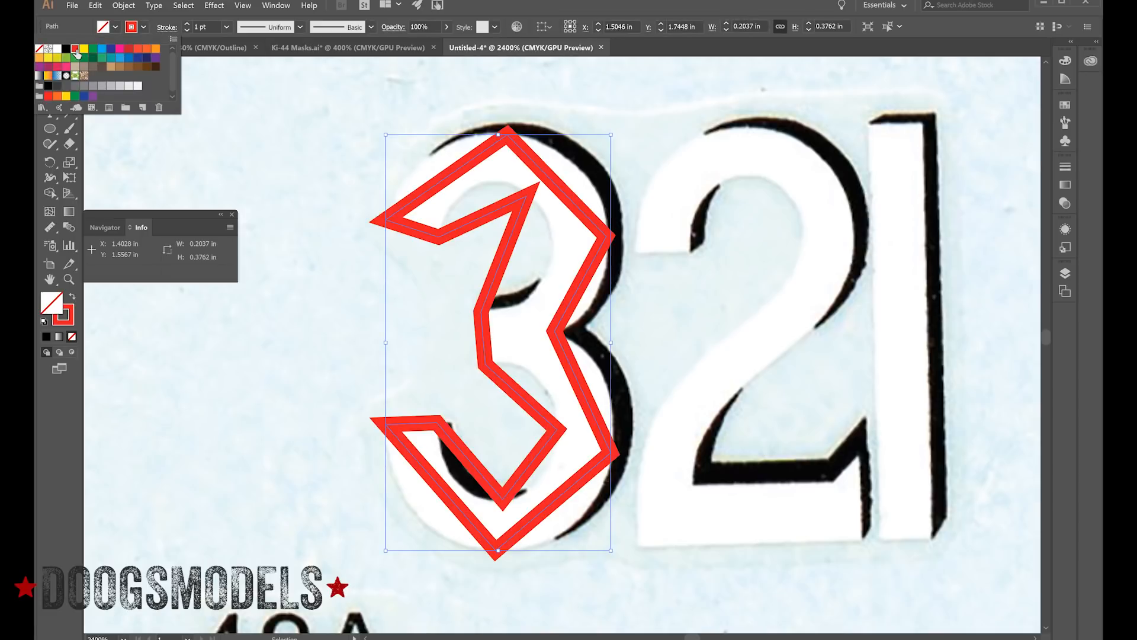
pyautogui.click(196, 27)
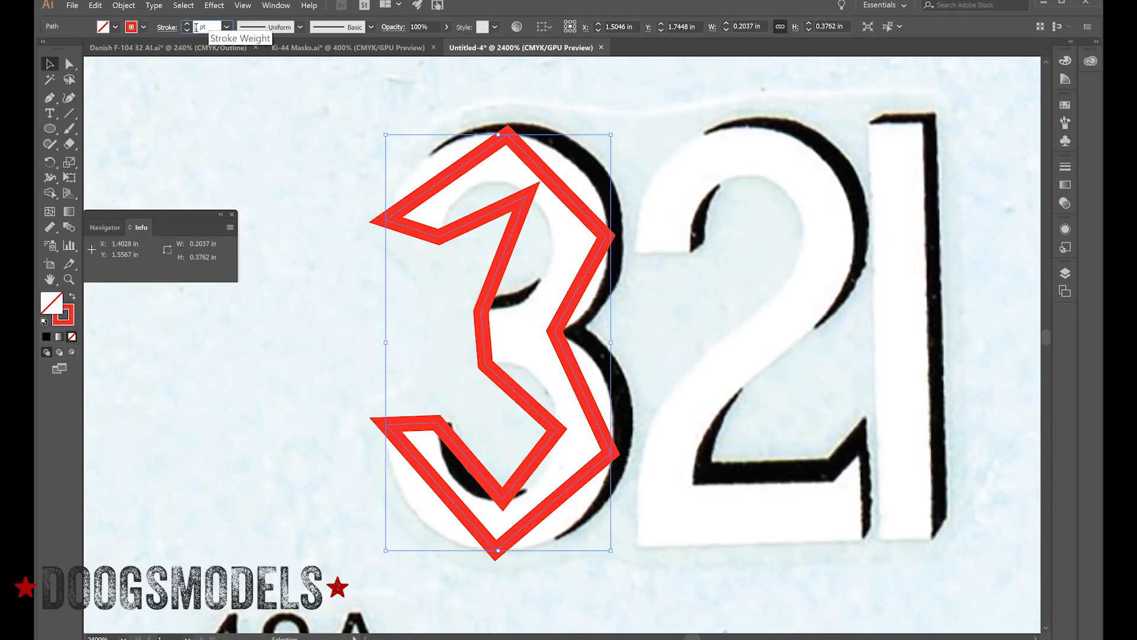
pyautogui.write('.')
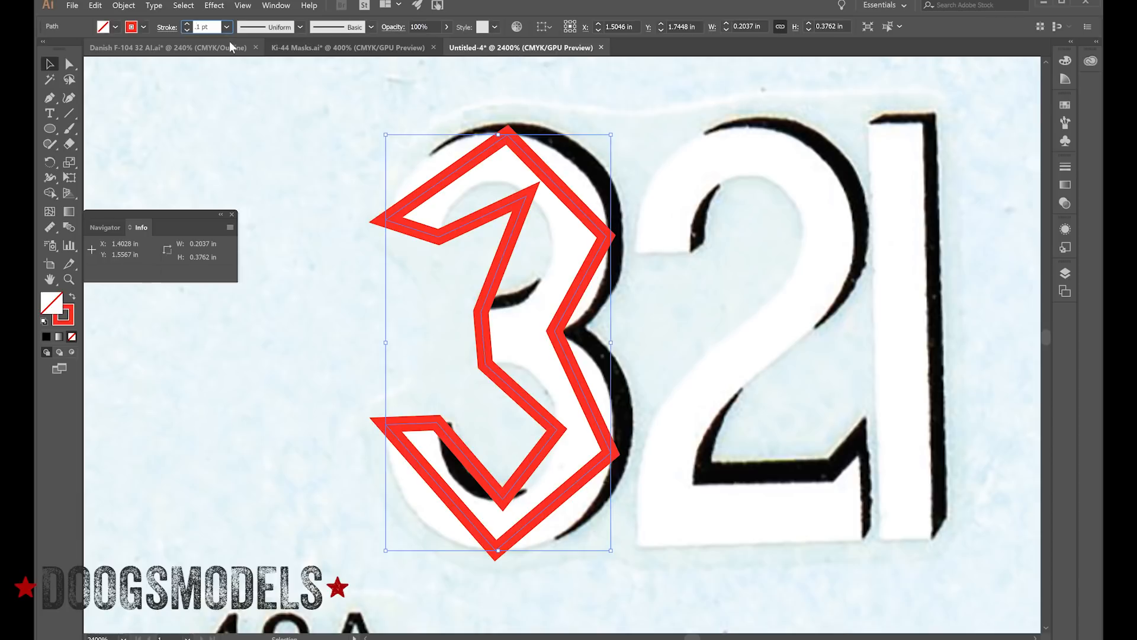
pyautogui.press('Tab')
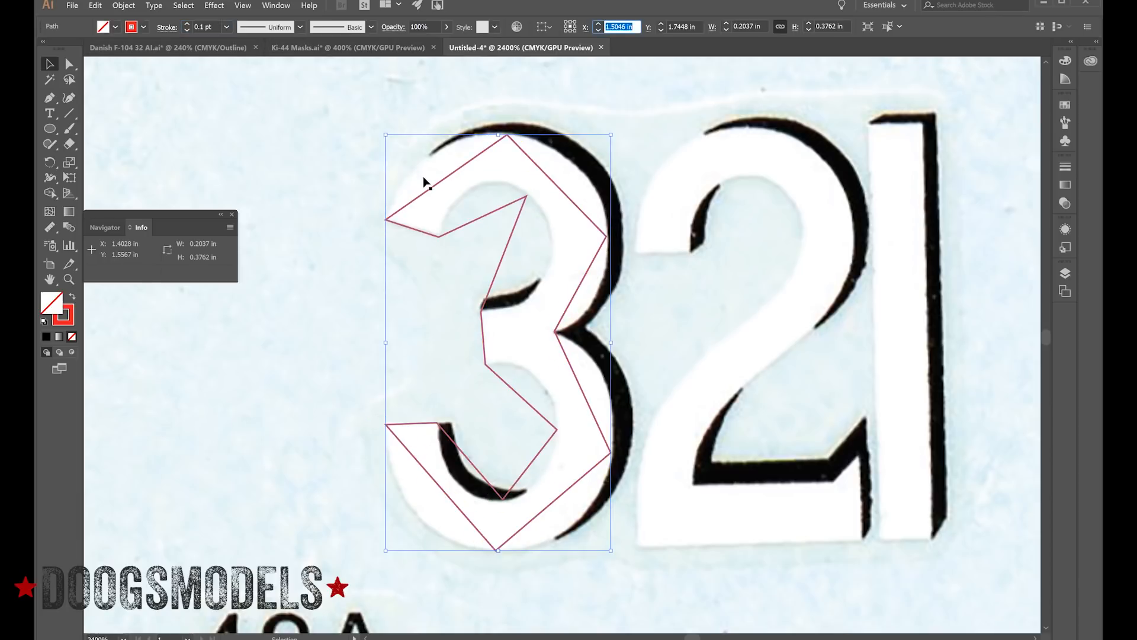
# - Convert the 3's upper terminal tip to a smooth point and retract its lower handle to keep the terminal end straight
pyautogui.click(70, 283)
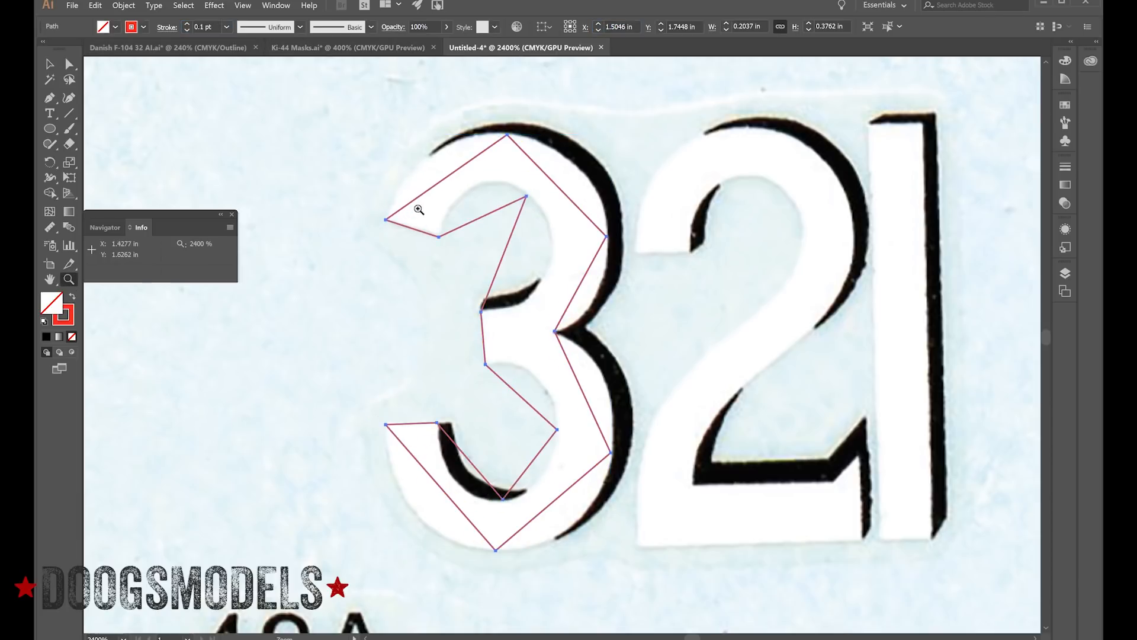
pyautogui.click(70, 64)
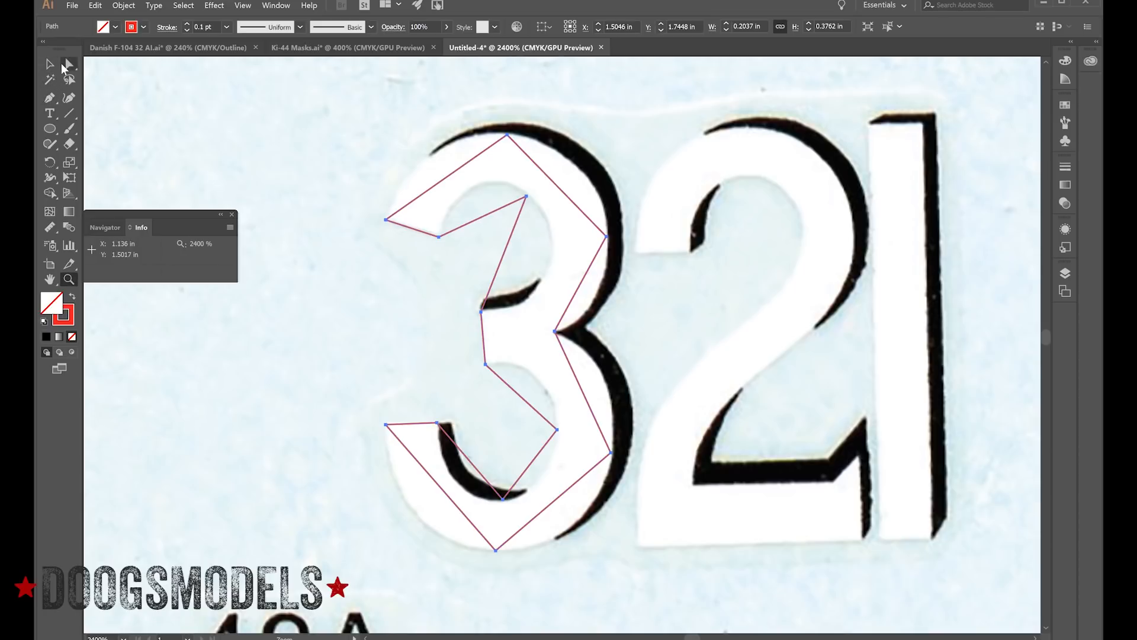
pyautogui.click(387, 219)
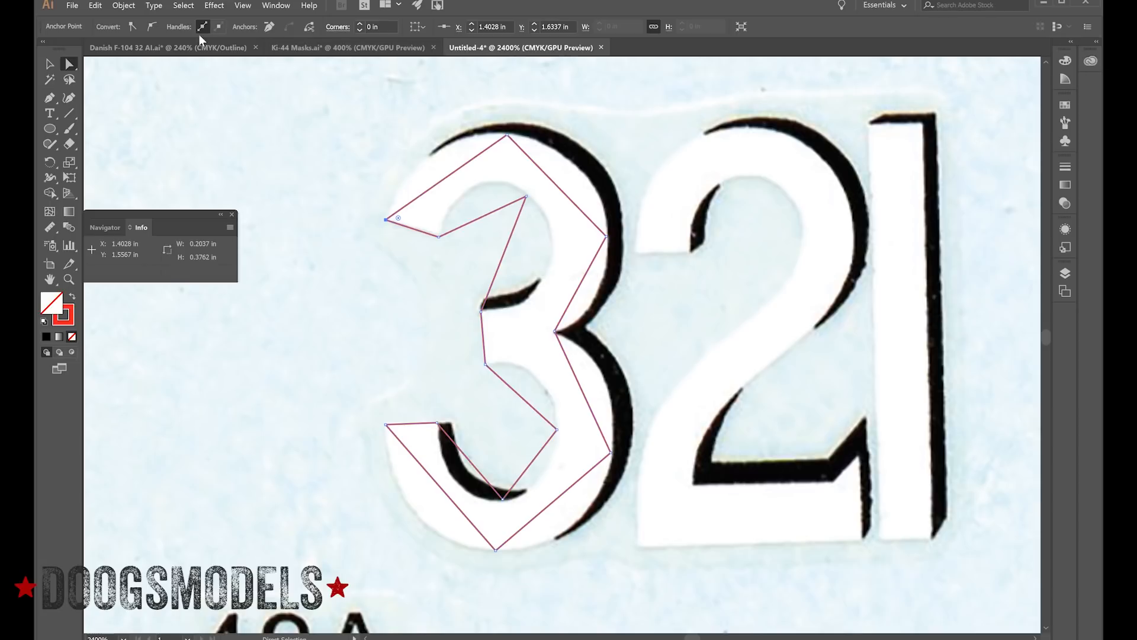
pyautogui.click(151, 26)
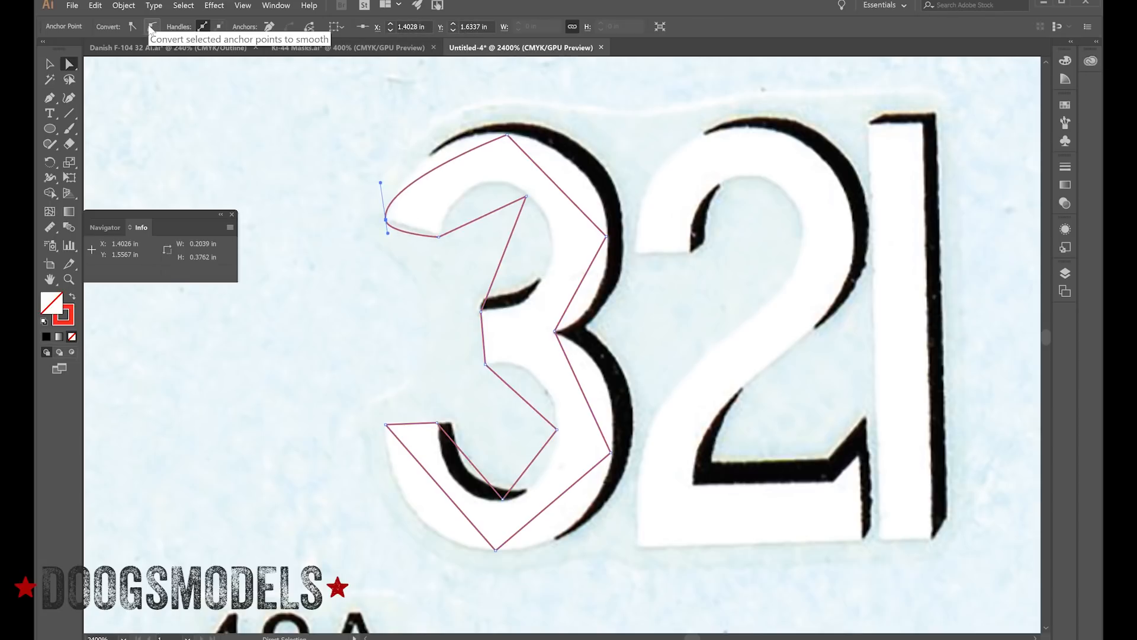
pyautogui.moveTo(389, 234); pyautogui.dragTo(386, 221)
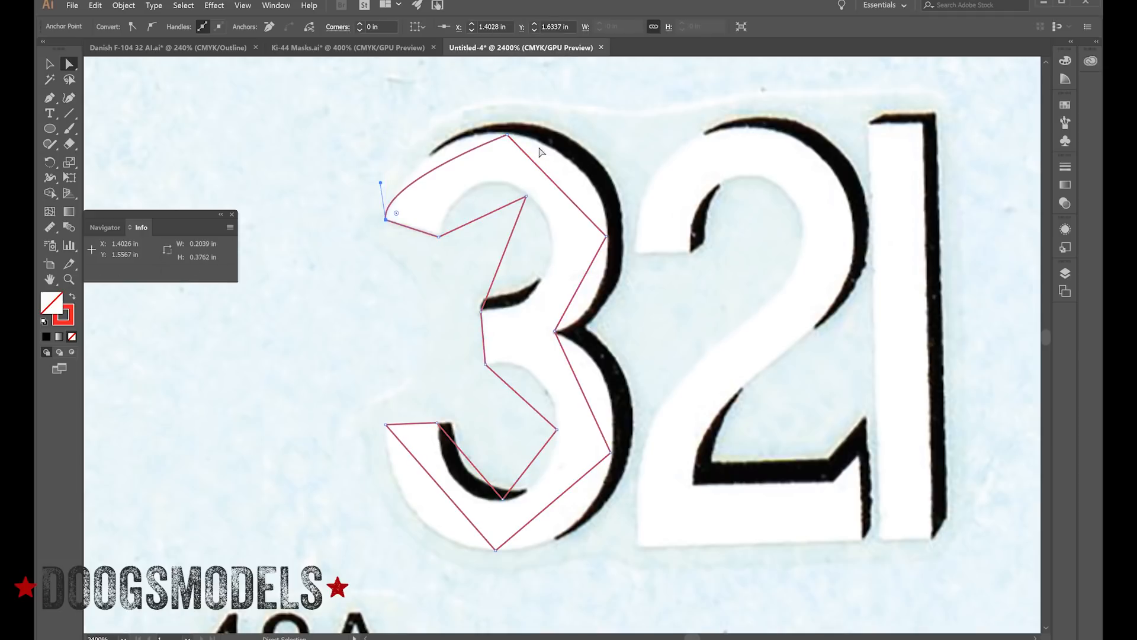
# - Convert the two outer anchors at the top and side of the 3's upper bowl to smooth points
pyautogui.click(508, 136)
pyautogui.click(152, 27)
pyautogui.click(606, 236)
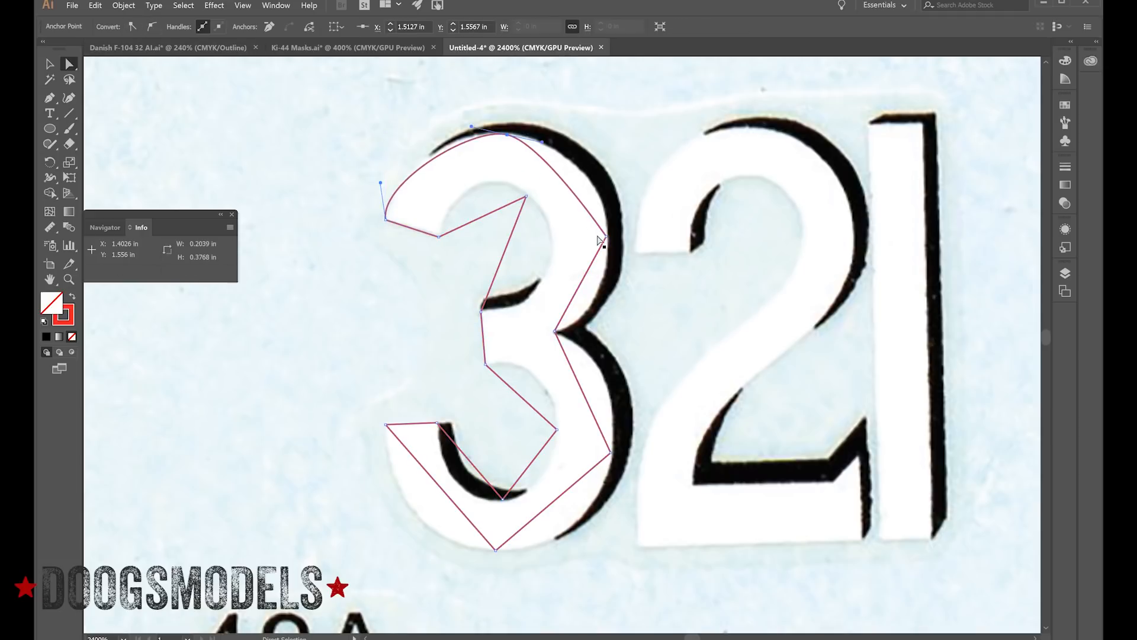
pyautogui.click(152, 27)
# - Convert the 3's inner upper-bowl anchor and the upper corner of its middle bar to smooth points
pyautogui.click(527, 196)
pyautogui.click(151, 27)
pyautogui.click(481, 312)
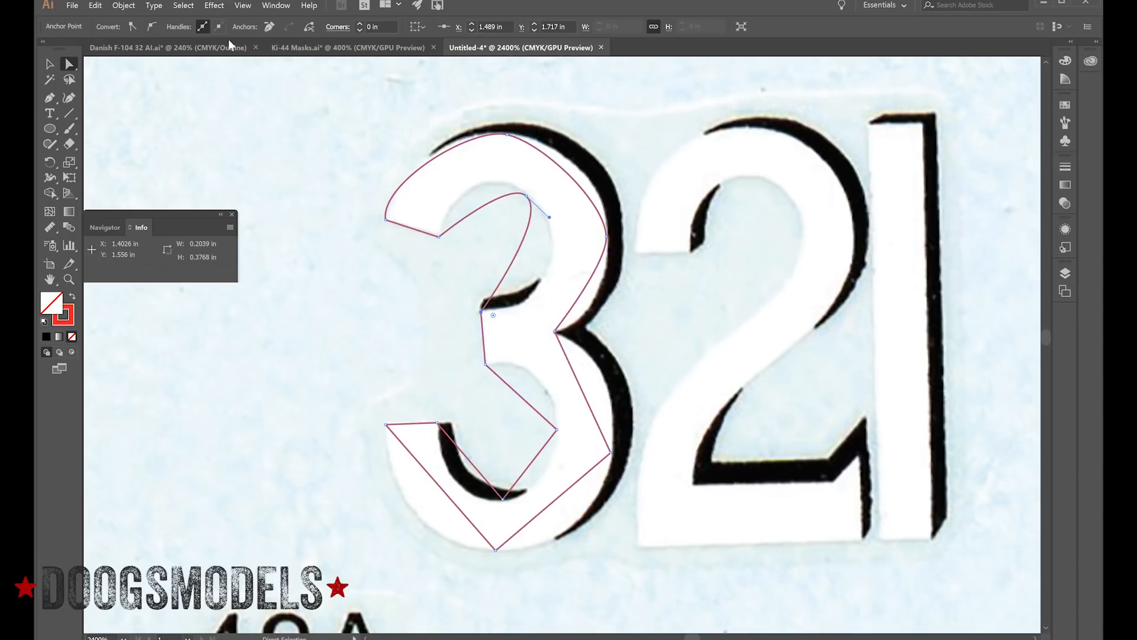
pyautogui.click(152, 26)
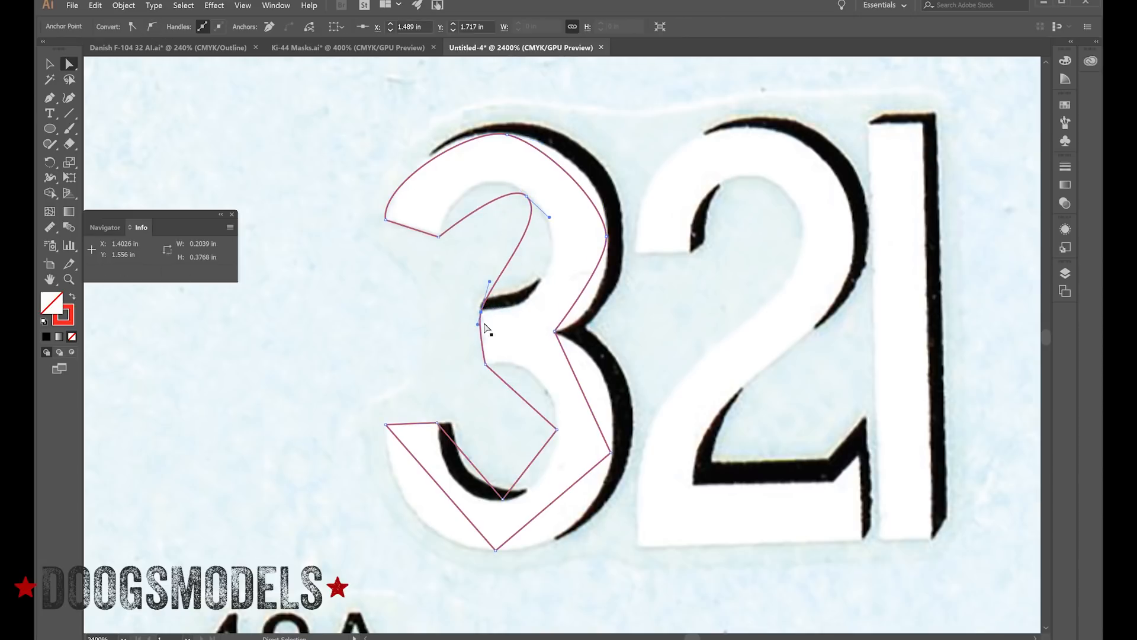
# - Convert the upper terminal's inner corner and the middle bar's lower corner to smooth points, retracting the handles that bend the straight ends
pyautogui.click(439, 237)
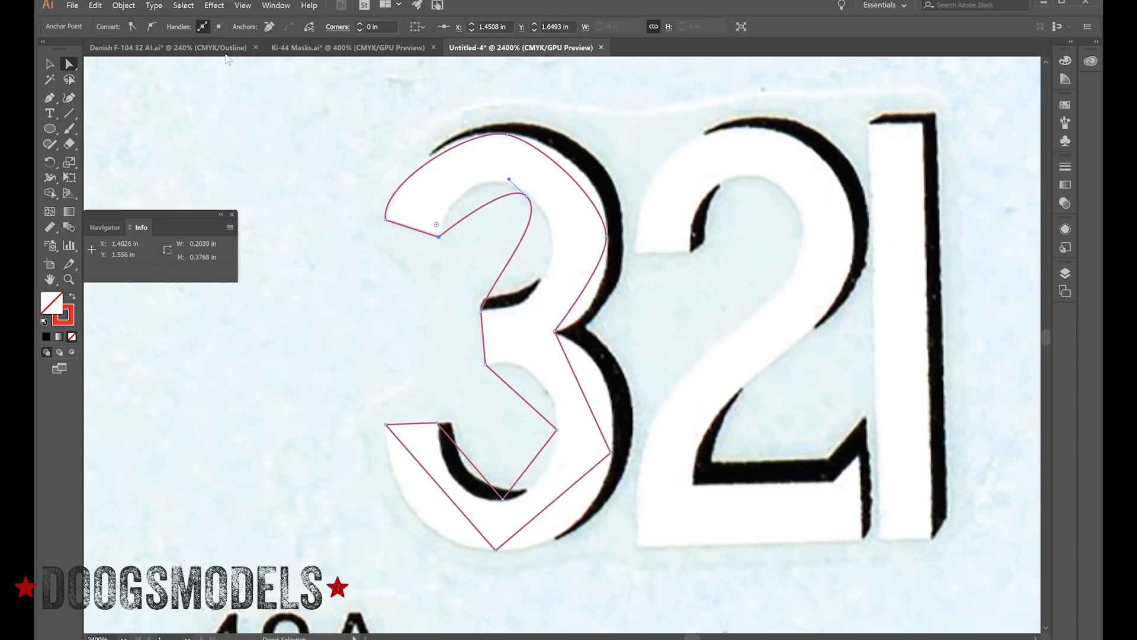
pyautogui.click(154, 27)
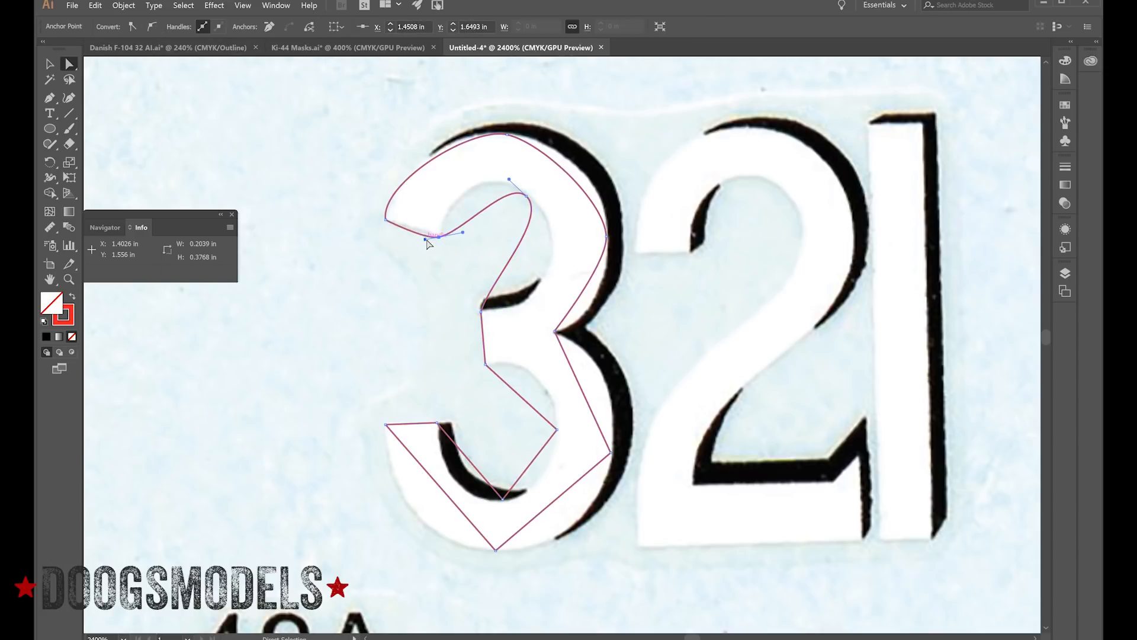
pyautogui.moveTo(425, 238); pyautogui.dragTo(438, 237)
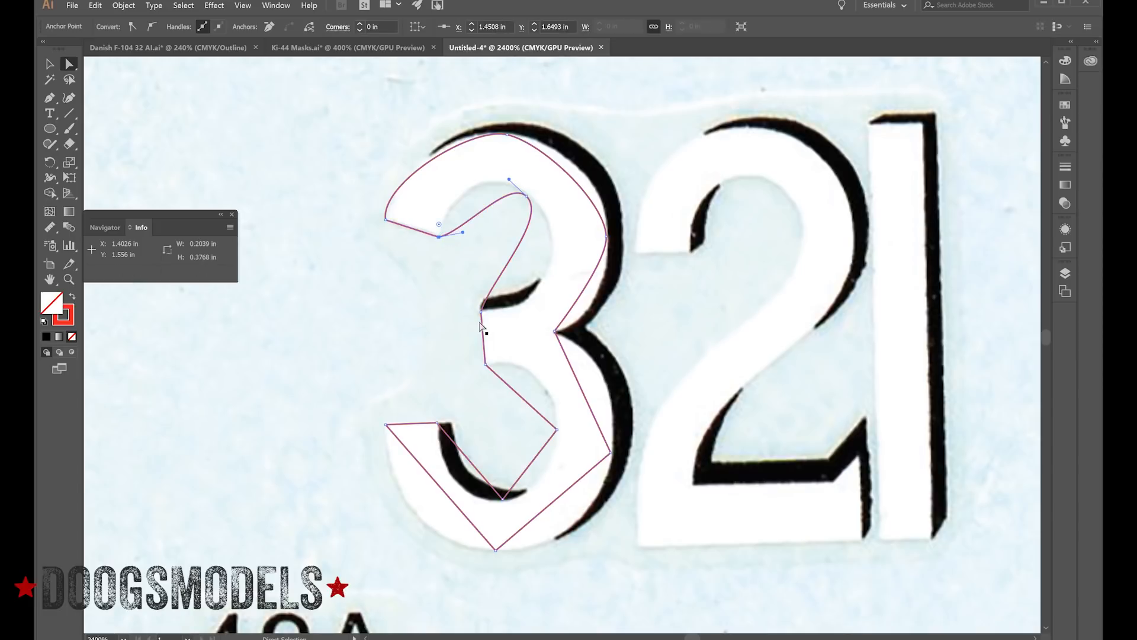
pyautogui.click(489, 368)
pyautogui.click(152, 27)
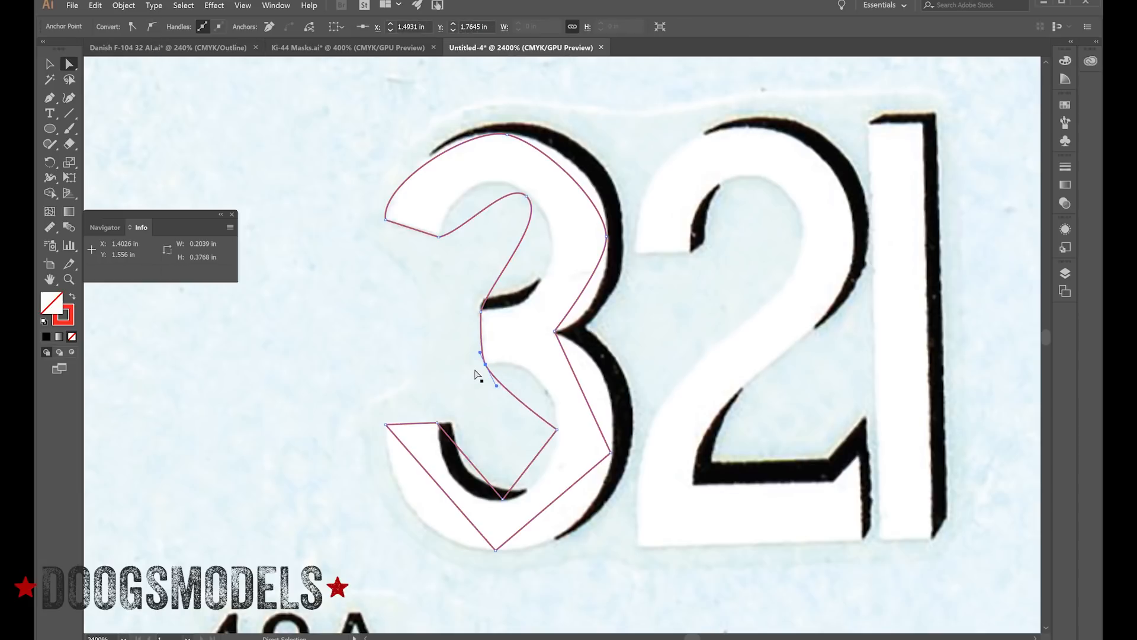
pyautogui.moveTo(480, 353); pyautogui.dragTo(485, 365)
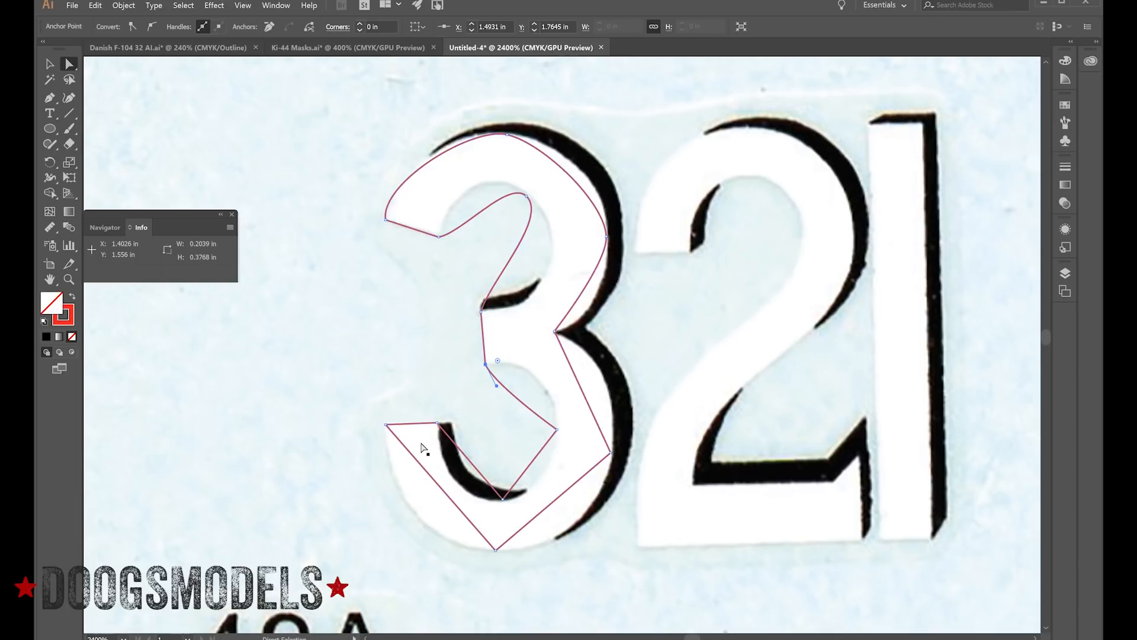
# - Convert both corners of the 3's lower terminal to smooth points, retracting the inner corner's outward handle to straighten the terminal end
pyautogui.click(438, 423)
pyautogui.click(151, 26)
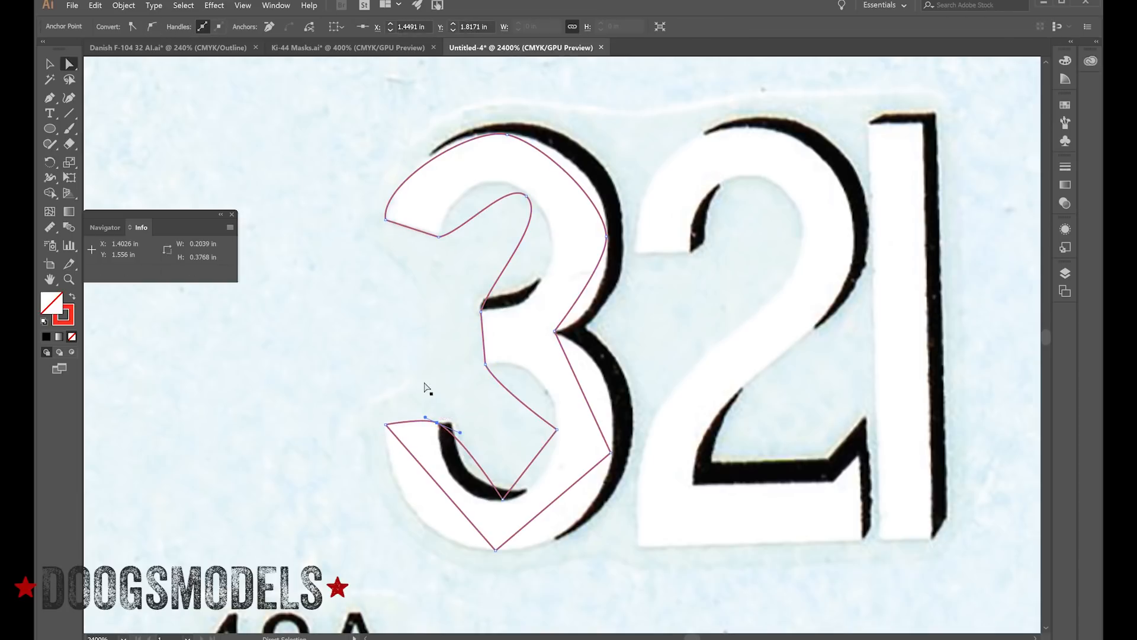
pyautogui.moveTo(425, 417); pyautogui.dragTo(385, 425)
pyautogui.click(385, 425)
pyautogui.click(152, 27)
# - Convert the lower bowl's inner and outer anchors and the notch anchor between the two outer bowls to smooth points
pyautogui.click(503, 499)
pyautogui.click(152, 27)
pyautogui.click(557, 429)
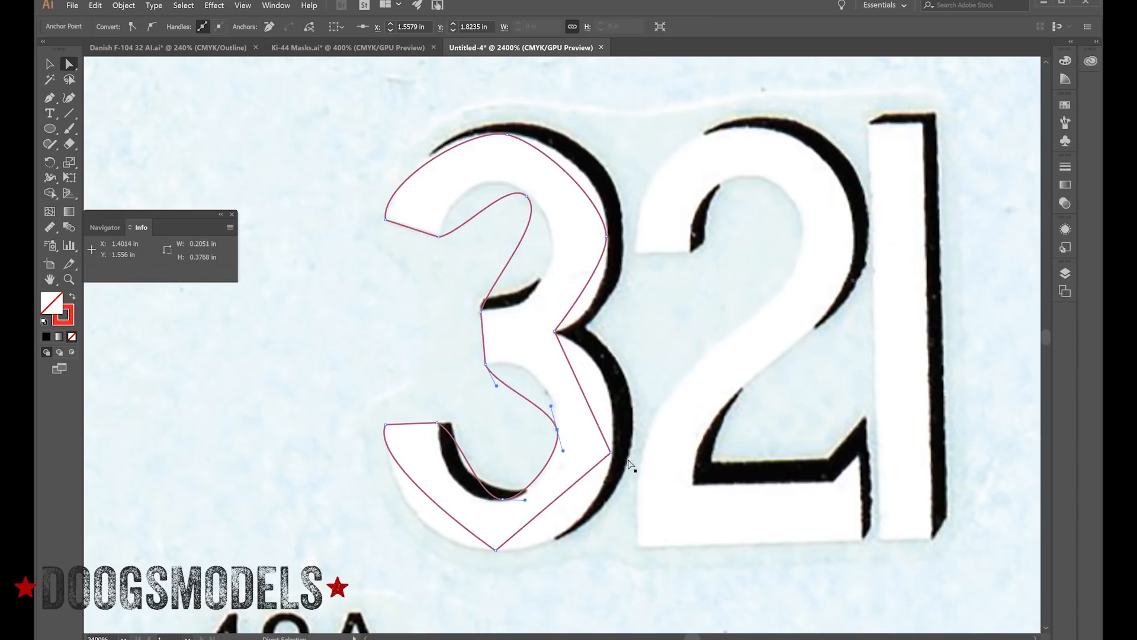
pyautogui.click(496, 550)
pyautogui.click(610, 453)
pyautogui.click(152, 27)
pyautogui.click(554, 332)
pyautogui.click(152, 27)
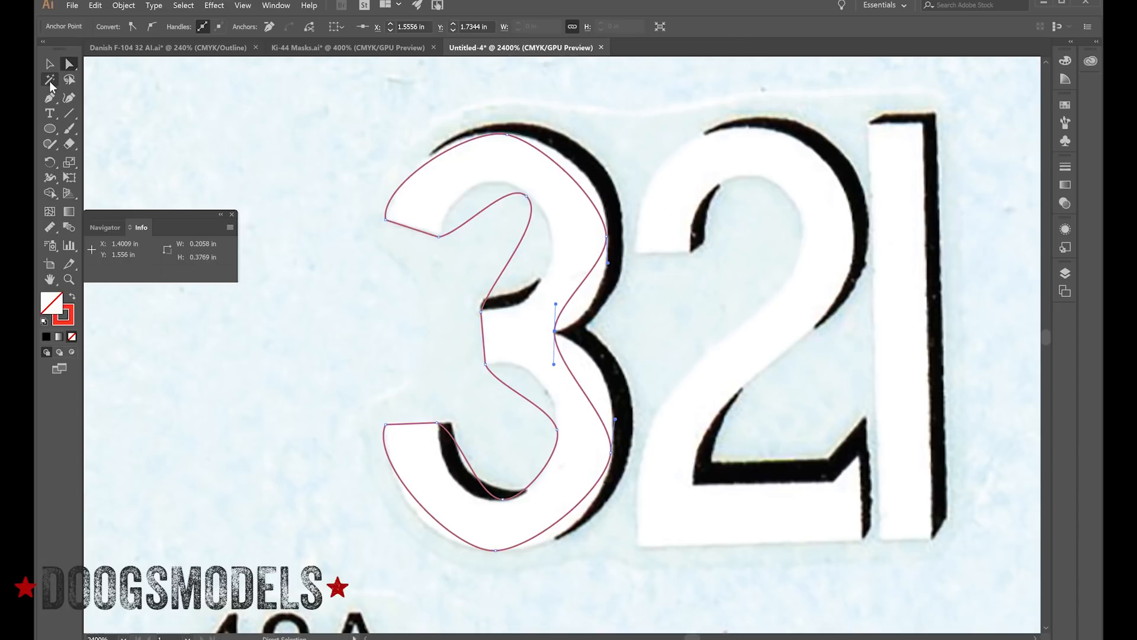
# - Reshape the 3's outer curve above the upper terminal tip by pulling the tip anchor's handle up and inward to match the scan
pyautogui.click(69, 279)
pyautogui.click(474, 311)
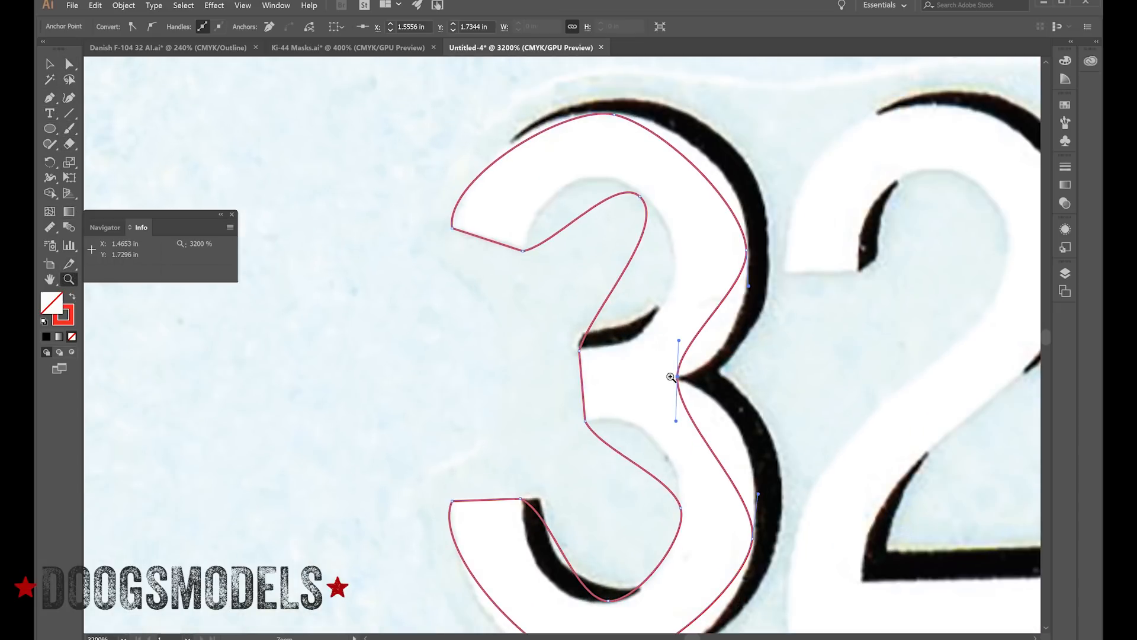
pyautogui.click(652, 394)
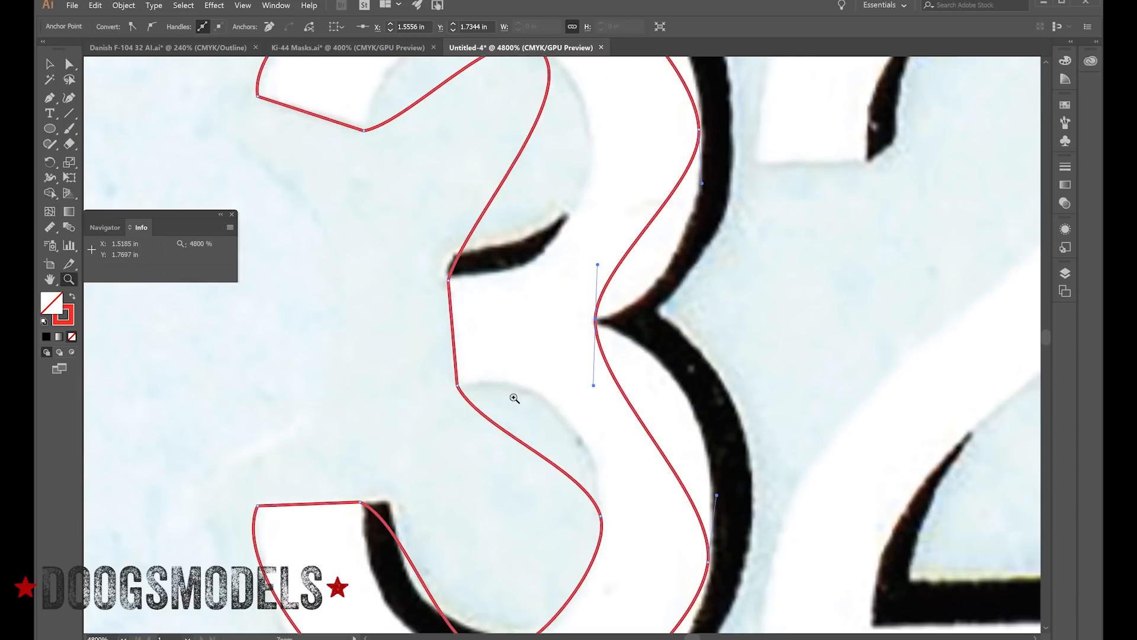
pyautogui.scroll(5, 513, 398)
pyautogui.scroll(2, 513, 399)
pyautogui.click(69, 63)
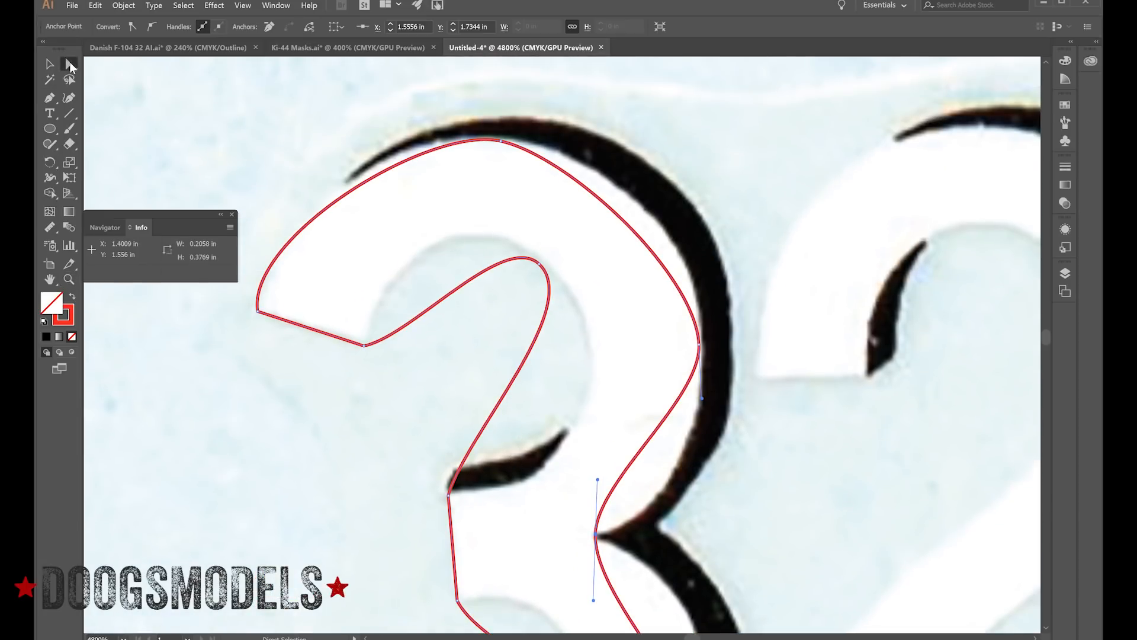
pyautogui.click(261, 314)
pyautogui.moveTo(247, 236); pyautogui.dragTo(279, 233)
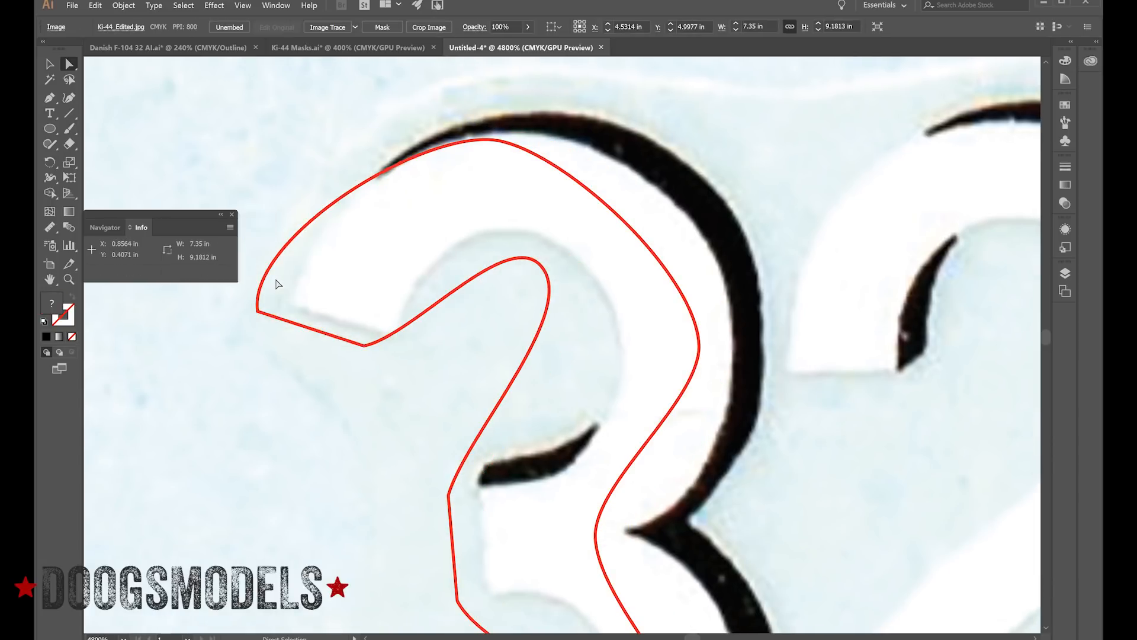
pyautogui.hotkey('ctrl', 'z')
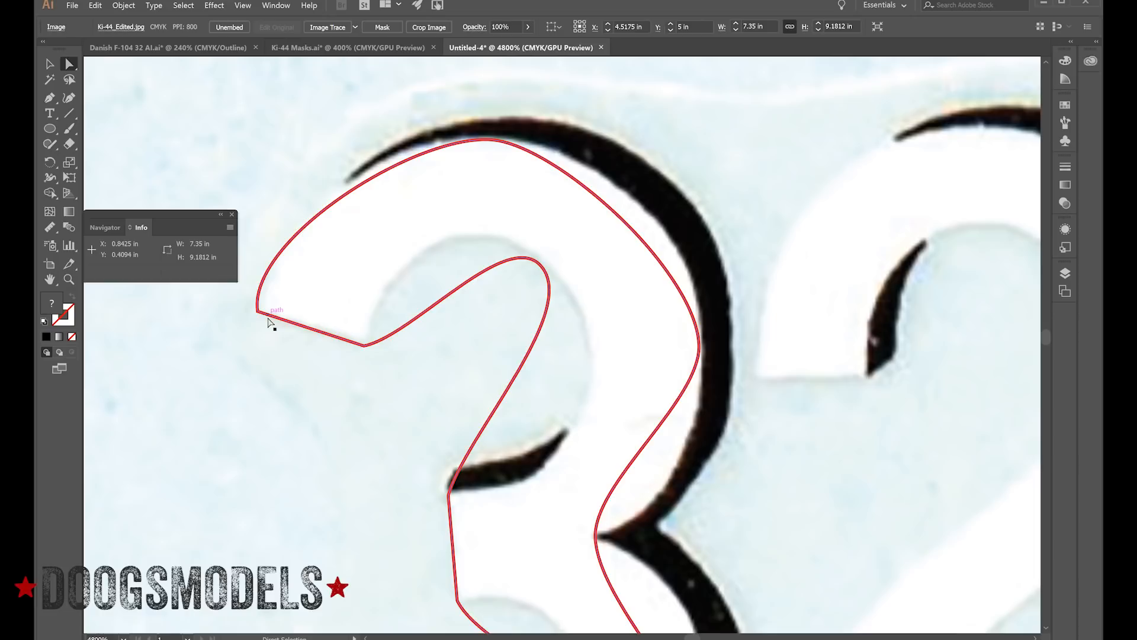
pyautogui.click(275, 317)
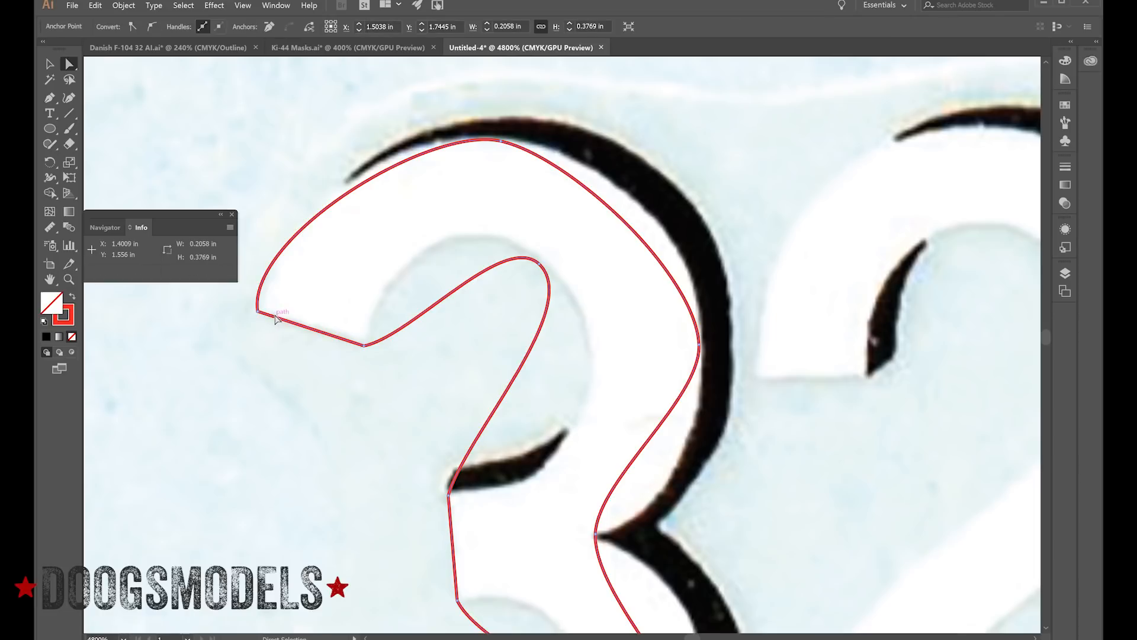
pyautogui.click(257, 311)
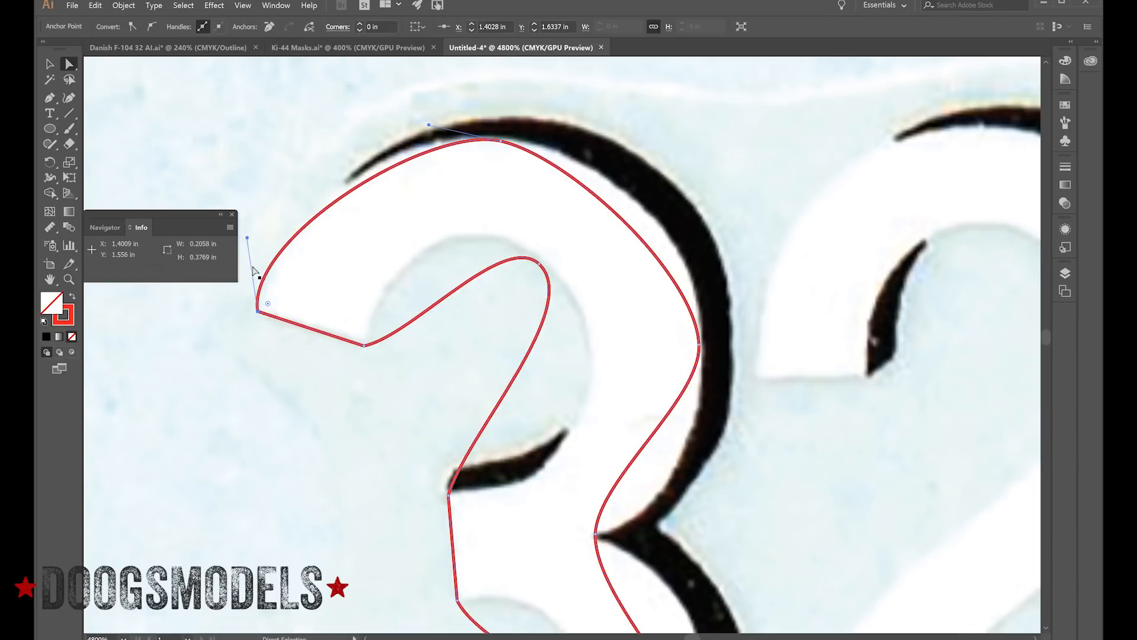
pyautogui.moveTo(248, 237); pyautogui.dragTo(281, 195)
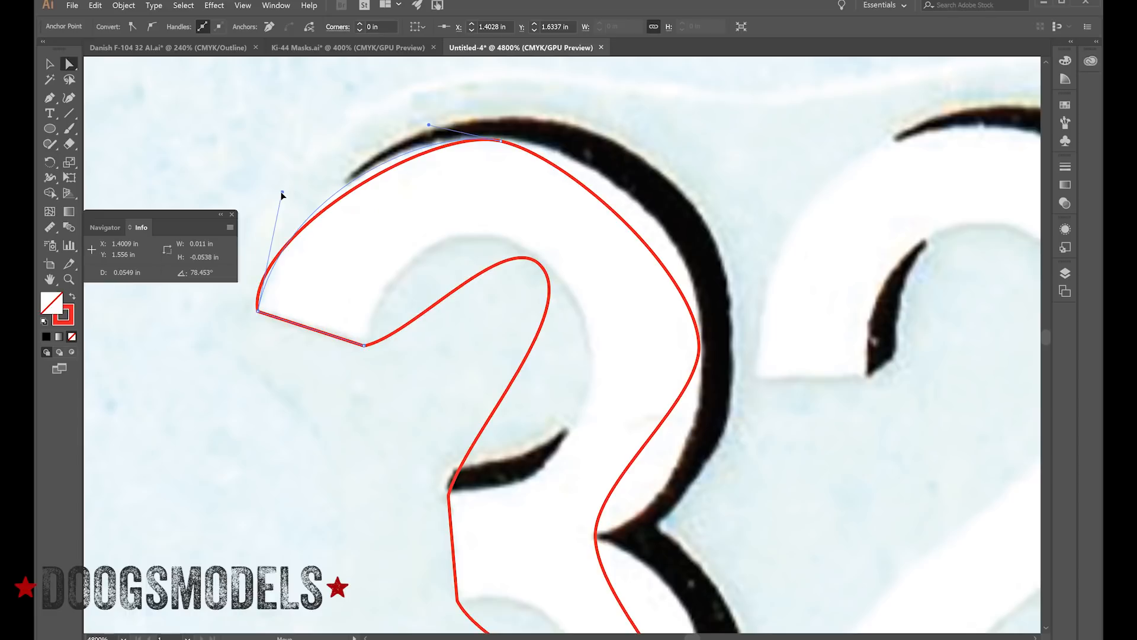
pyautogui.moveTo(282, 194); pyautogui.dragTo(282, 196)
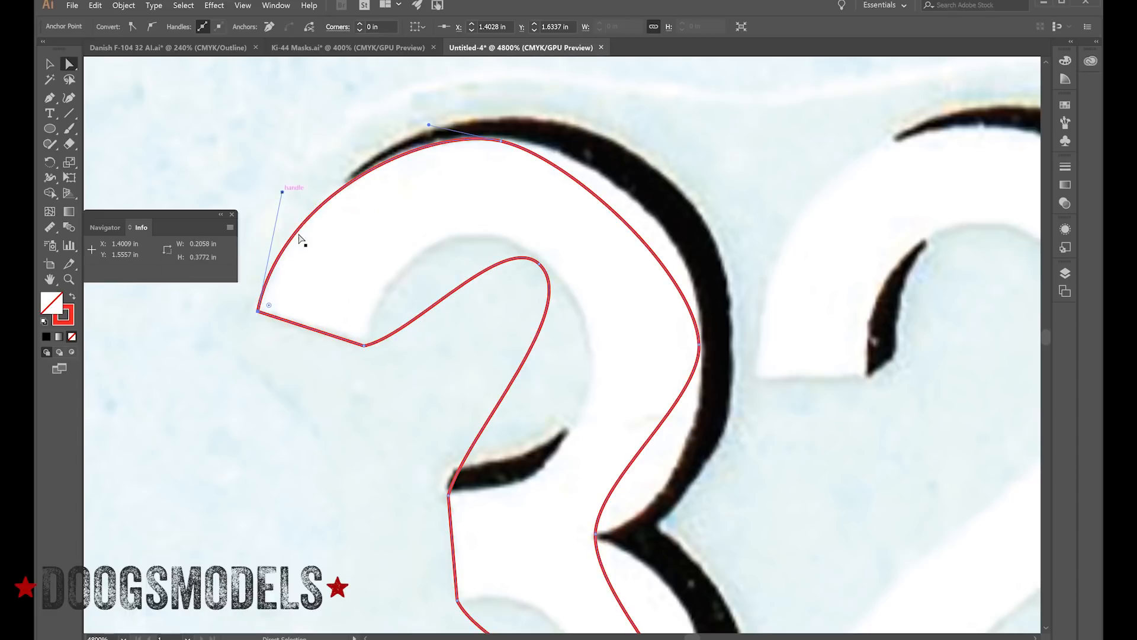
# - Lengthen the forward handle of the upper bowl's top anchor and nudge the anchor upward to fit the white edge
pyautogui.click(504, 143)
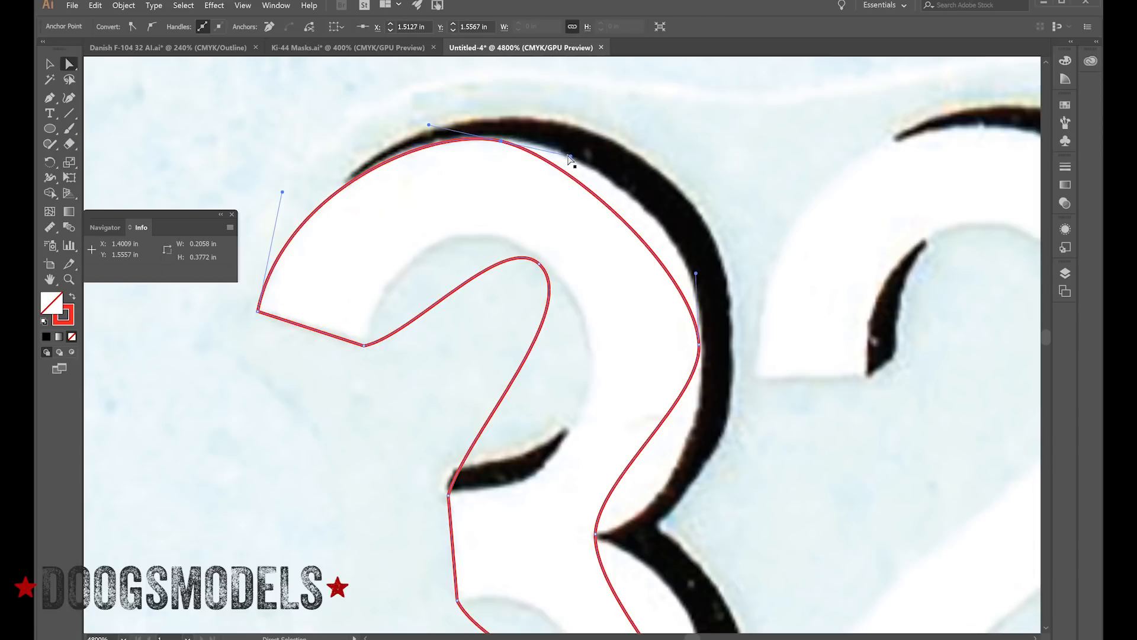
pyautogui.moveTo(570, 158); pyautogui.dragTo(669, 166)
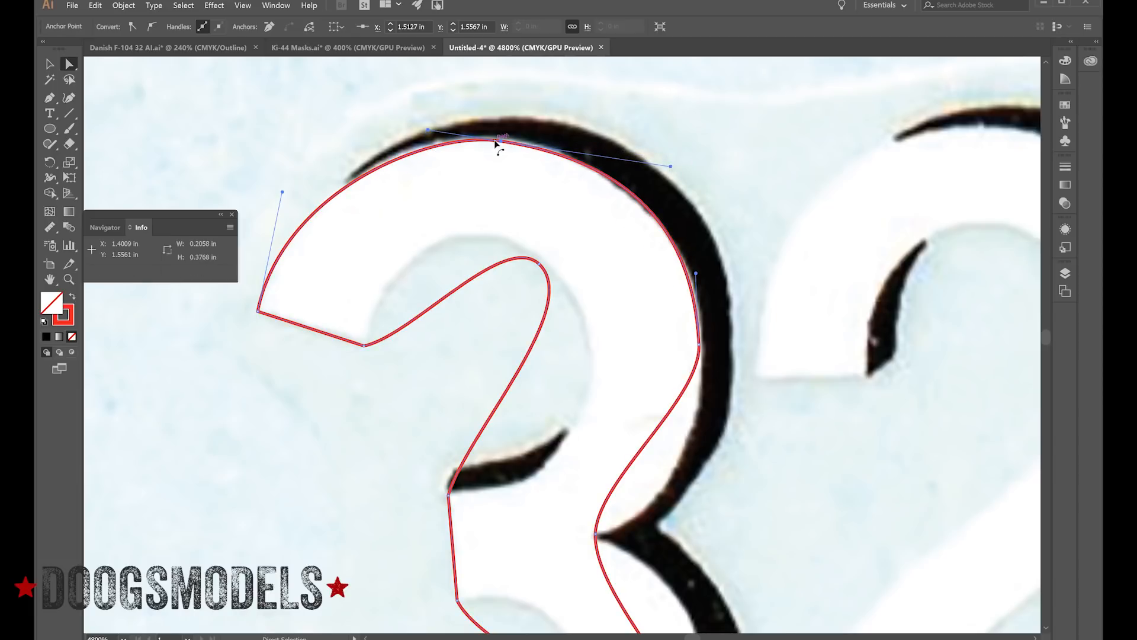
pyautogui.moveTo(501, 142)
pyautogui.mouseDown()
pyautogui.moveTo(502, 127)
pyautogui.moveTo(498, 137)
pyautogui.mouseUp()
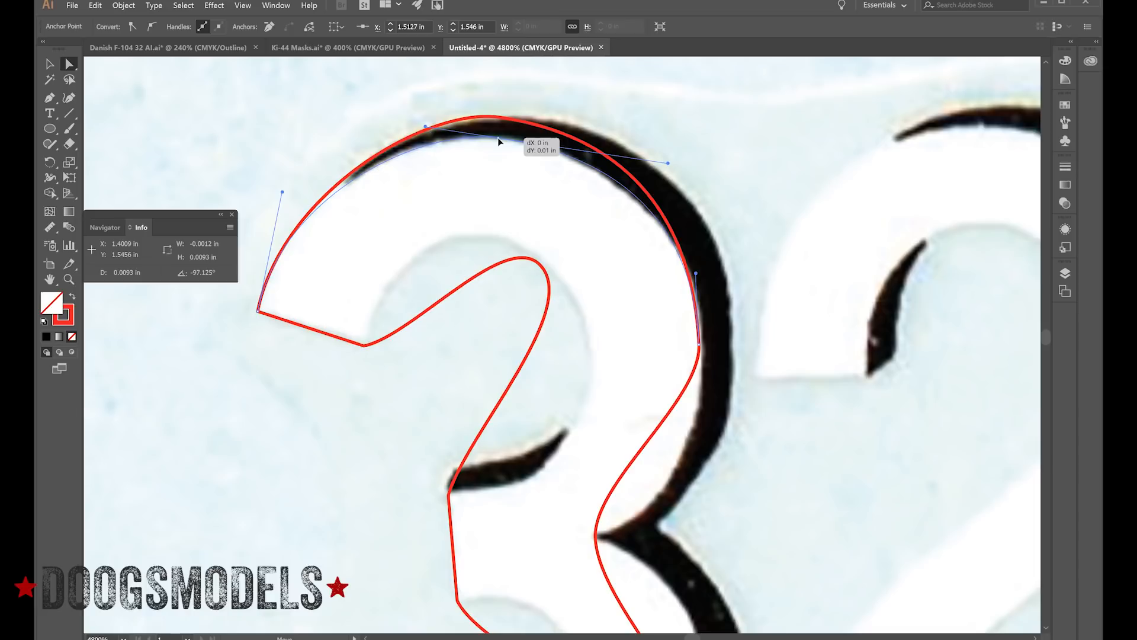
pyautogui.moveTo(498, 137); pyautogui.dragTo(498, 138)
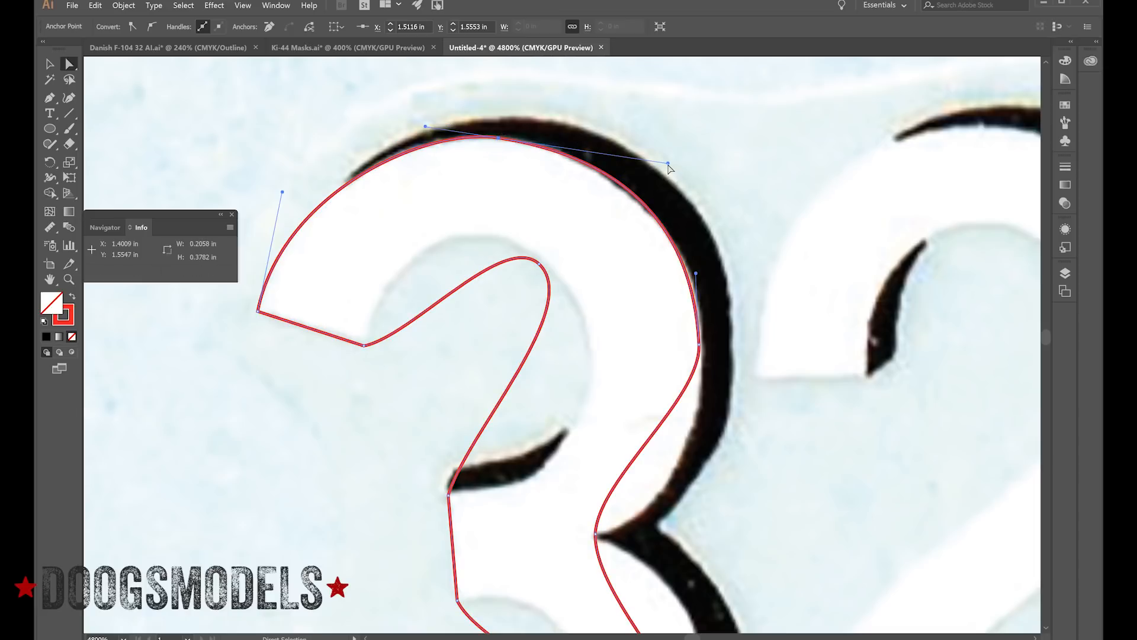
pyautogui.moveTo(669, 167); pyautogui.dragTo(660, 168)
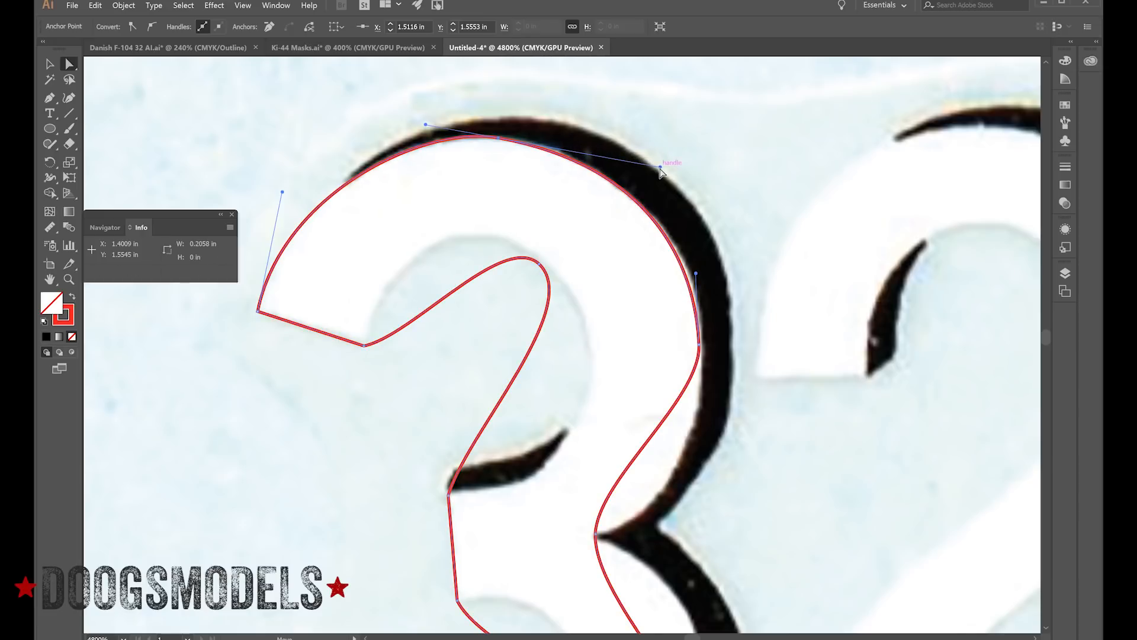
# - Move the upper bowl's side anchor outward, extend its lower handle, and shorten the notch's upper handle to fit the curve into the notch
pyautogui.moveTo(700, 345)
pyautogui.mouseDown()
pyautogui.moveTo(718, 346)
pyautogui.moveTo(704, 343)
pyautogui.mouseUp()
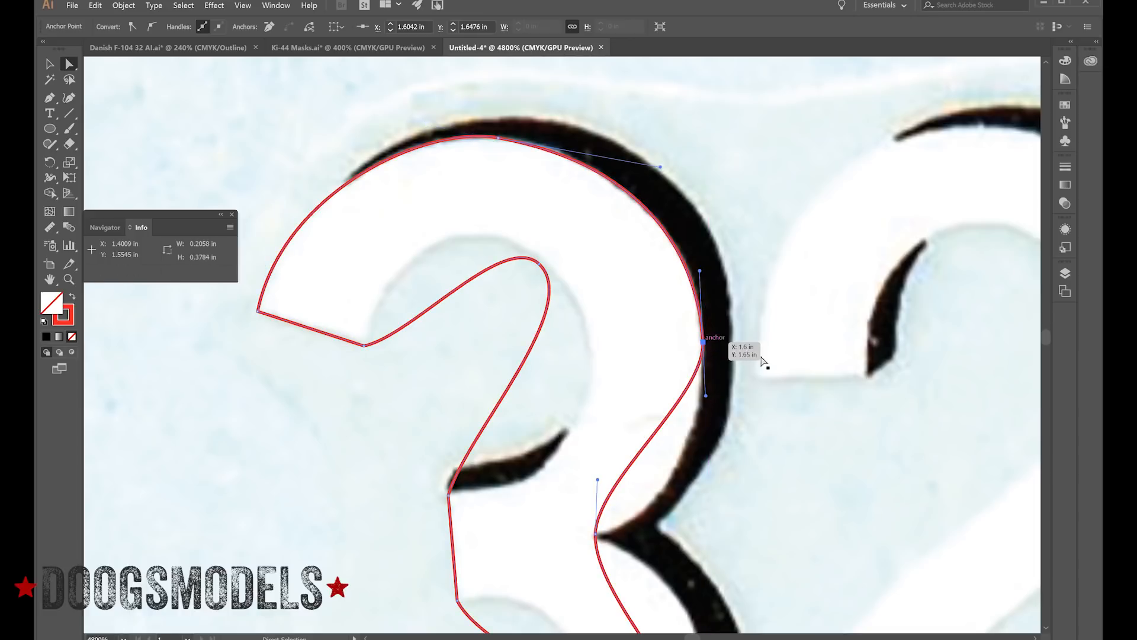
pyautogui.moveTo(710, 401); pyautogui.dragTo(691, 563)
pyautogui.scroll(-3, 679, 568)
pyautogui.moveTo(596, 411)
pyautogui.mouseDown()
pyautogui.moveTo(595, 475)
pyautogui.moveTo(605, 478)
pyautogui.moveTo(629, 461)
pyautogui.moveTo(592, 468)
pyautogui.moveTo(595, 358)
pyautogui.moveTo(598, 398)
pyautogui.mouseUp()
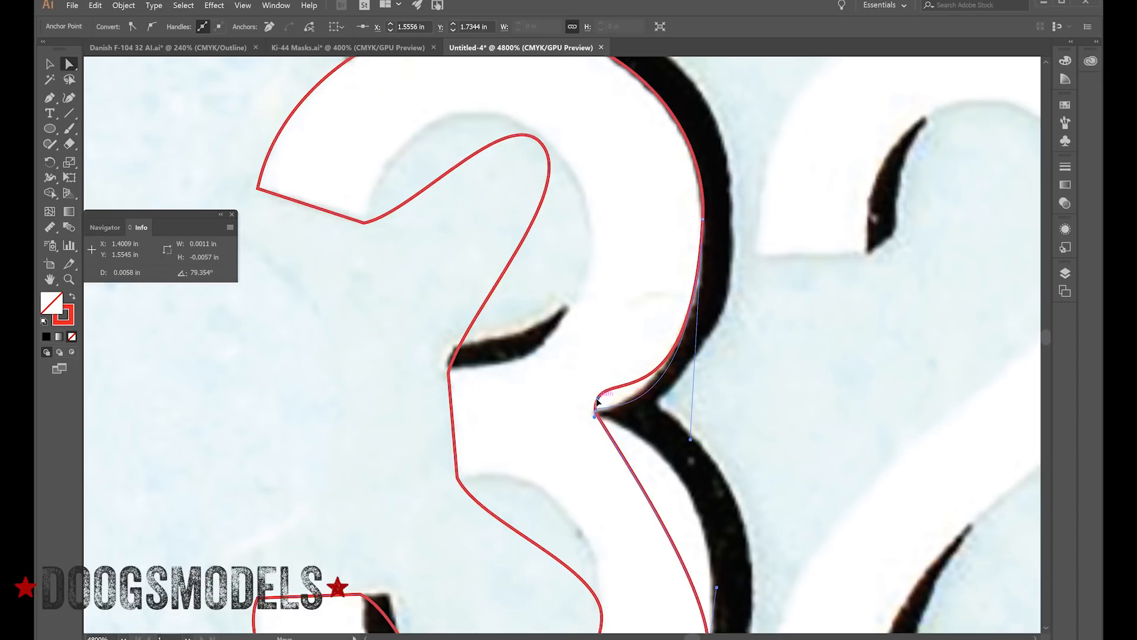
pyautogui.moveTo(599, 400); pyautogui.dragTo(597, 402)
pyautogui.moveTo(596, 404); pyautogui.dragTo(595, 410)
pyautogui.moveTo(594, 409); pyautogui.dragTo(596, 410)
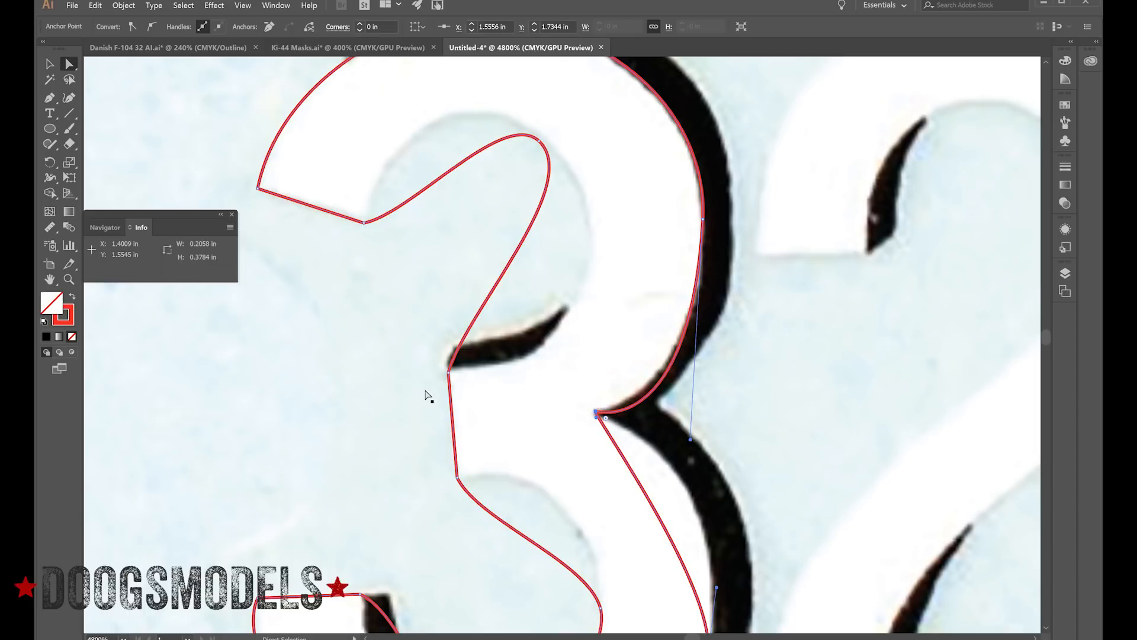
# - Adjust the handles of the notch anchor between the 3's outer bowls, extending the one that leads into the lower bowl
pyautogui.click(69, 279)
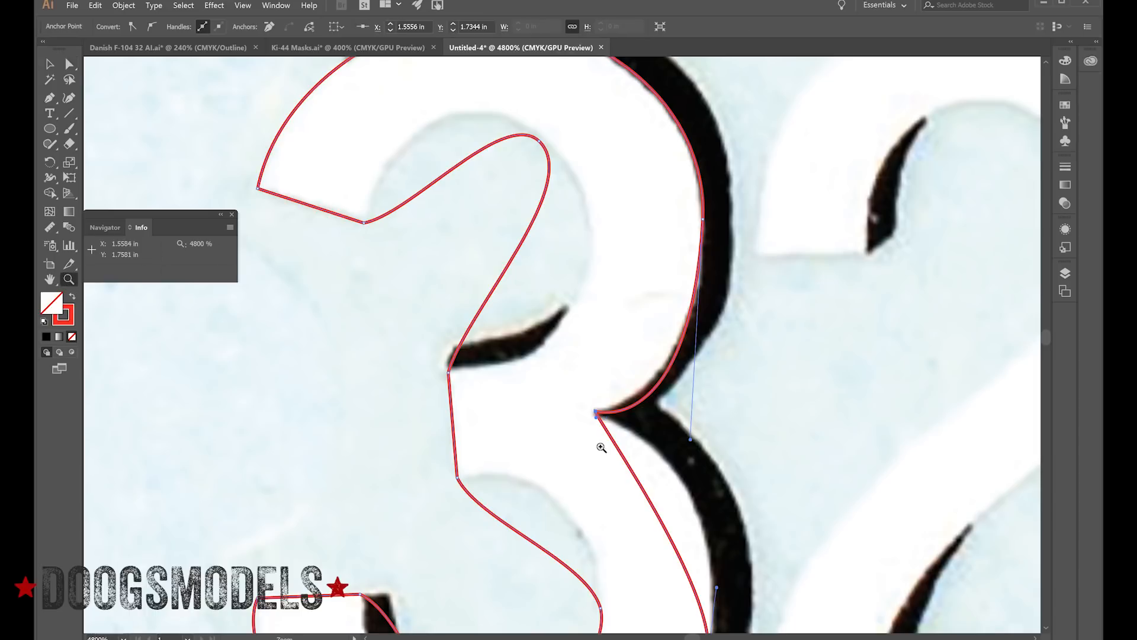
pyautogui.click(602, 421)
pyautogui.click(533, 330)
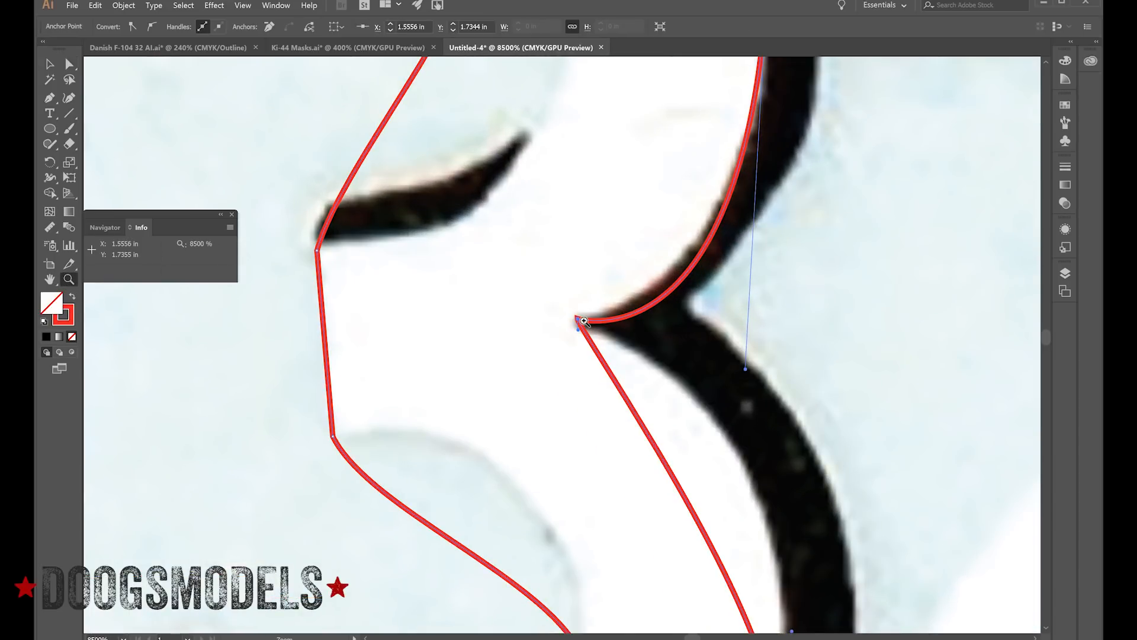
pyautogui.click(583, 321)
pyautogui.click(584, 383)
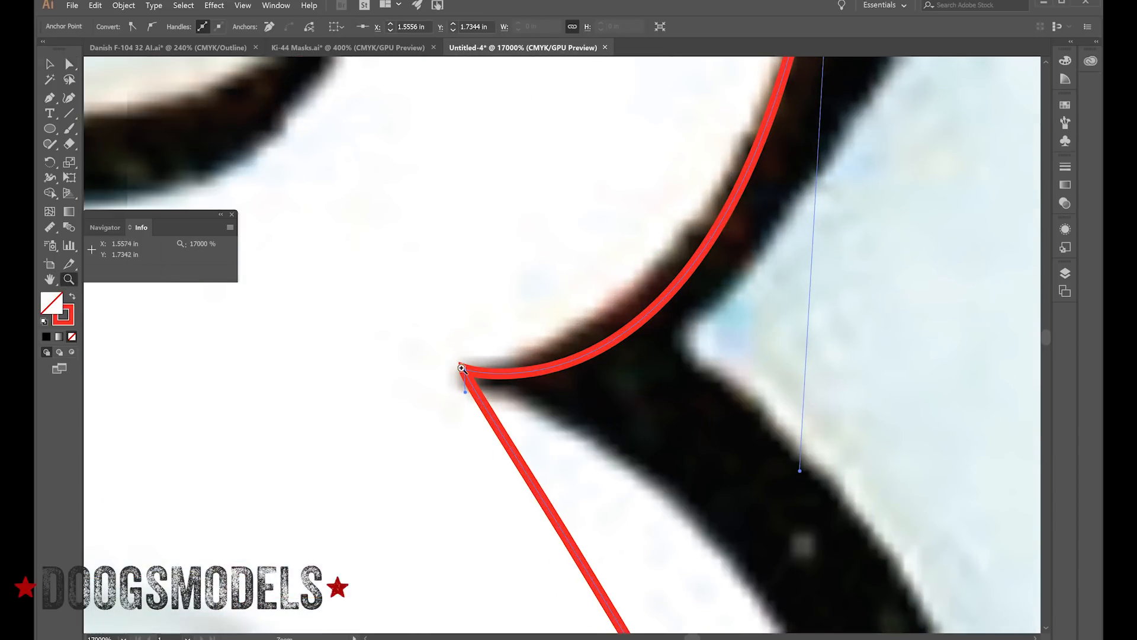
pyautogui.click(468, 395)
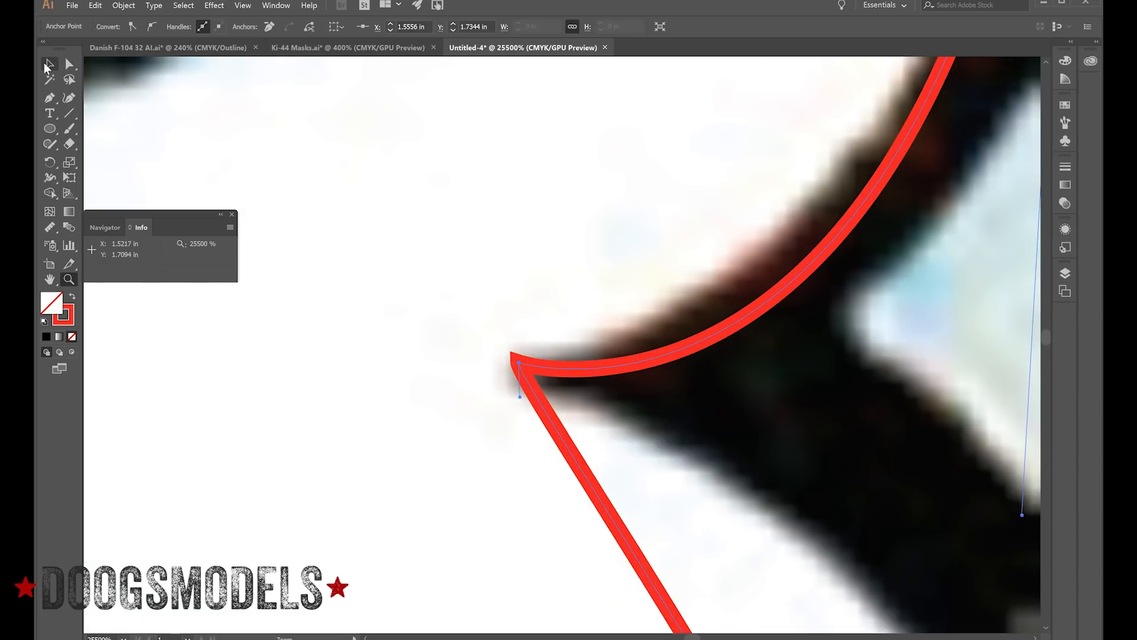
pyautogui.click(70, 63)
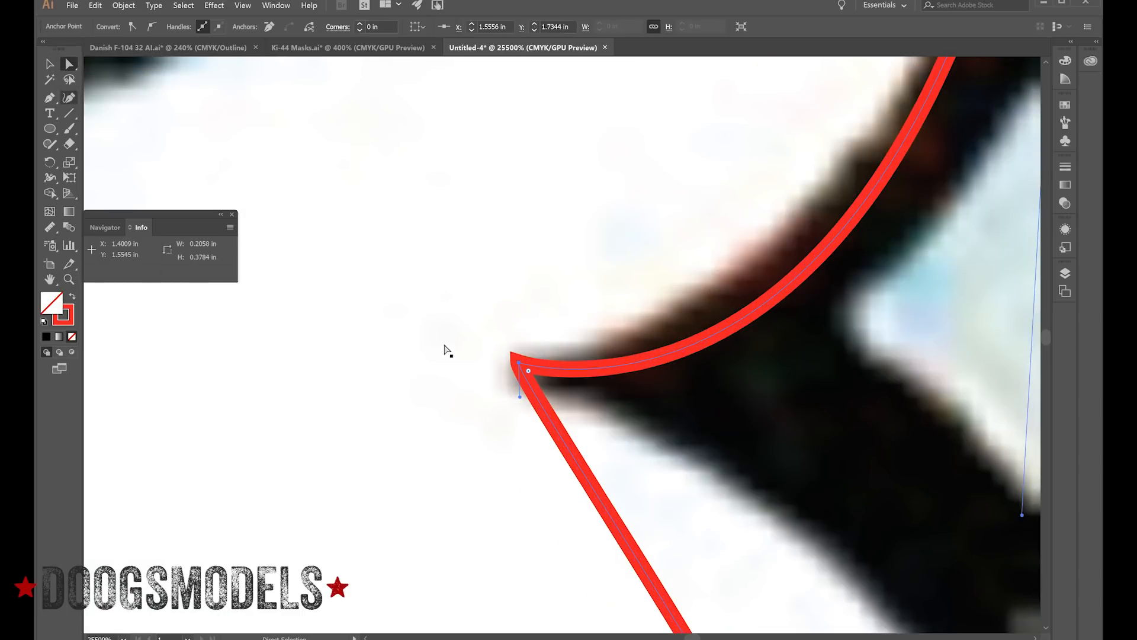
pyautogui.moveTo(540, 366); pyautogui.dragTo(517, 308)
pyautogui.moveTo(519, 401); pyautogui.dragTo(519, 422)
# - Move the side anchor of the 3's lower bowl outward and lengthen its upper handle to fit the outer white edge
pyautogui.scroll(-5, 533, 444)
pyautogui.scroll(1, 545, 462)
pyautogui.moveTo(692, 638); pyautogui.dragTo(709, 637)
pyautogui.click(70, 279)
pyautogui.keyDown('alt'); pyautogui.click(464, 431); pyautogui.keyUp('alt')
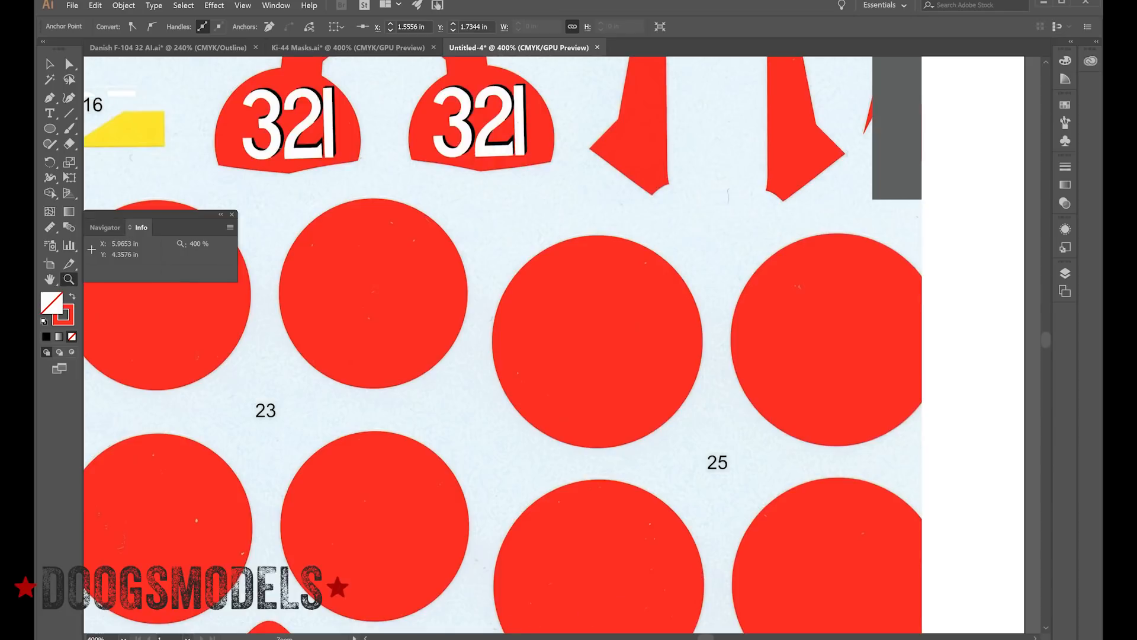
pyautogui.hscroll(-10, 562, 344)
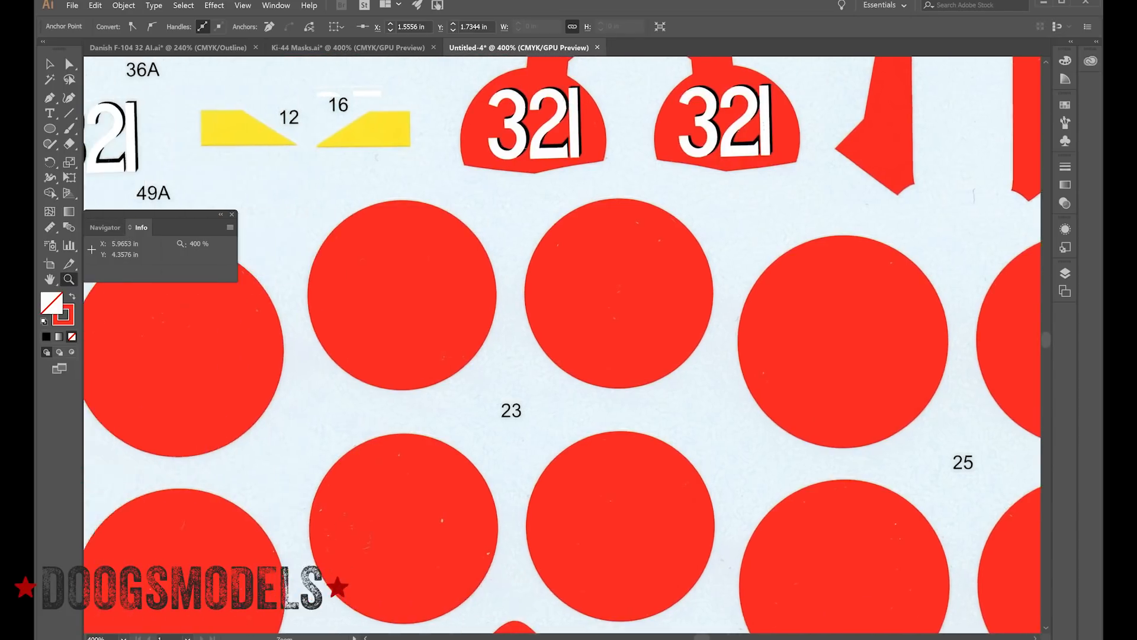
pyautogui.hscroll(-8, 381, 140)
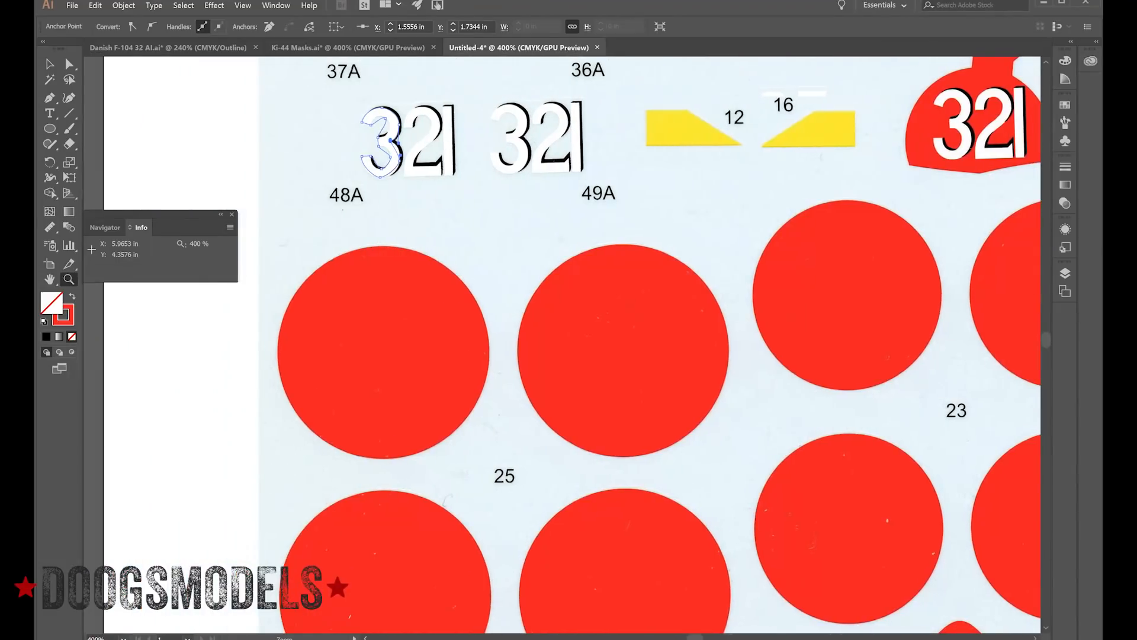
pyautogui.click(381, 140)
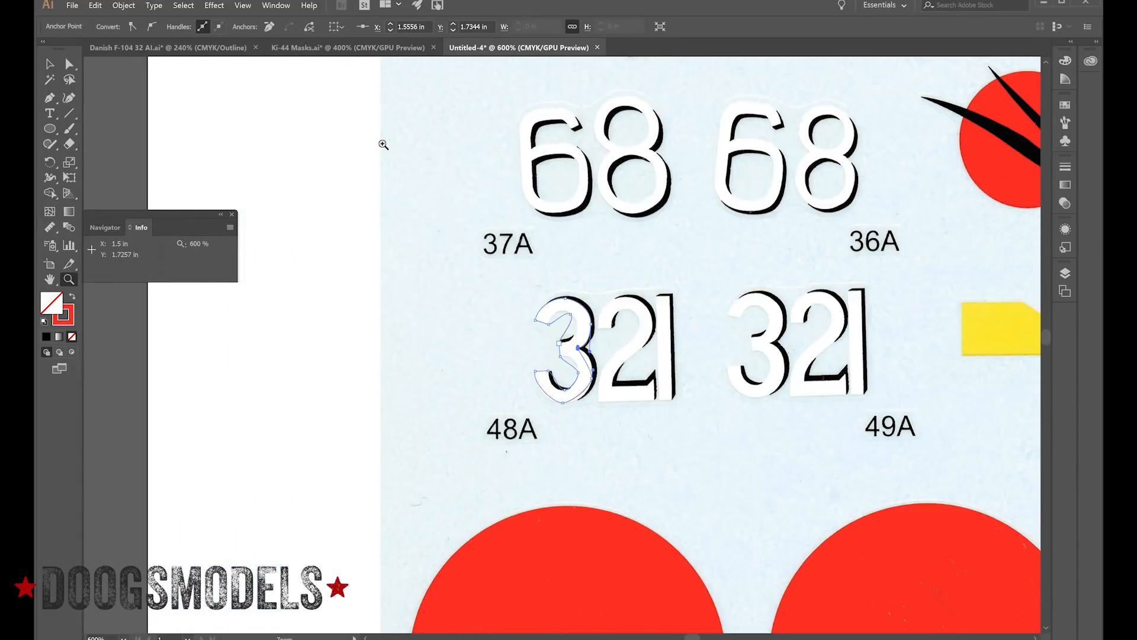
pyautogui.click(579, 339)
pyautogui.click(573, 363)
pyautogui.click(572, 363)
pyautogui.click(573, 363)
pyautogui.click(555, 300)
pyautogui.click(555, 301)
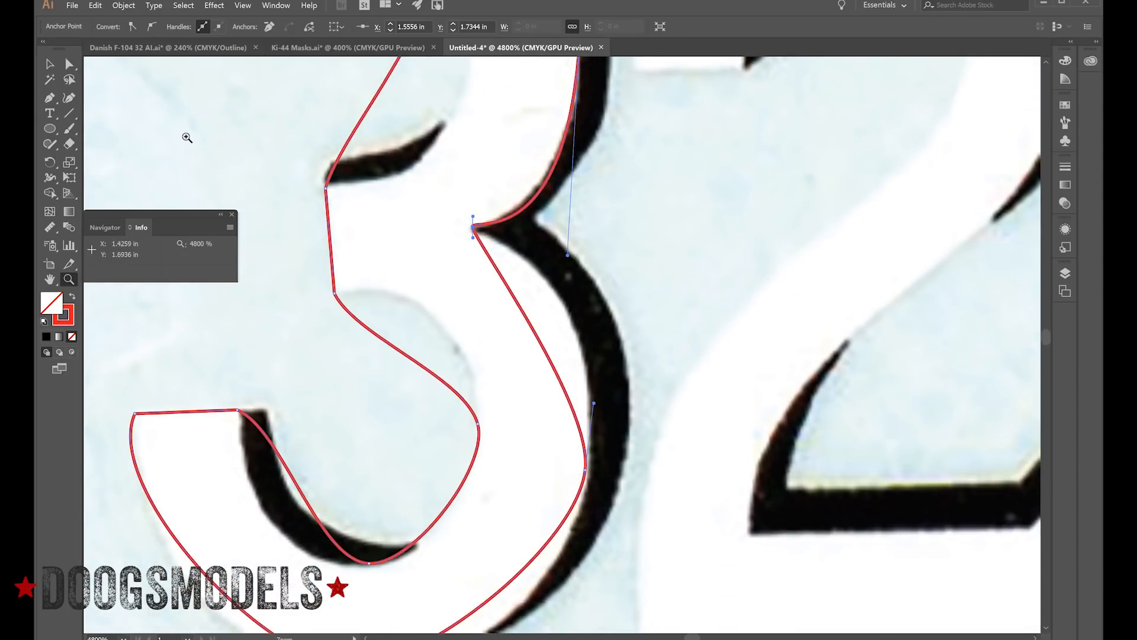
pyautogui.click(68, 63)
pyautogui.moveTo(586, 472); pyautogui.dragTo(591, 472)
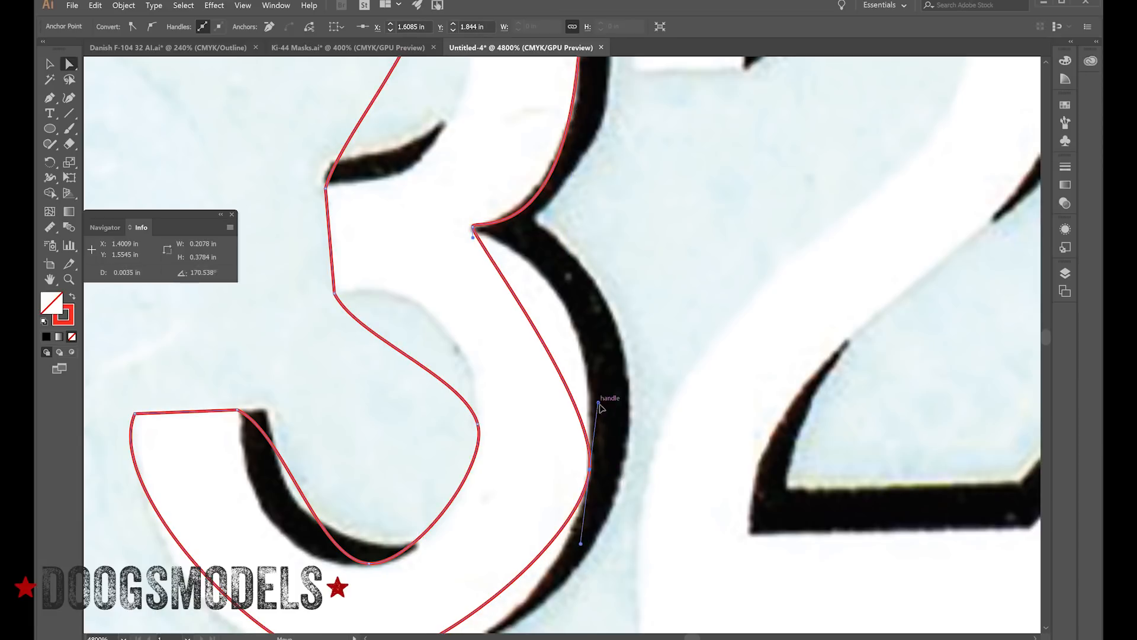
pyautogui.moveTo(598, 404); pyautogui.dragTo(607, 250)
# - Shorten the lower handle of the upper bowl's outer side anchor so the curve into the notch follows the scan
pyautogui.scroll(2, 656, 344)
pyautogui.click(581, 157)
pyautogui.moveTo(572, 378); pyautogui.dragTo(572, 357)
# - Lengthen the outer bottom anchor's handle toward the lower terminal and adjust the terminal's outer corner handle to round the lower bowl
pyautogui.scroll(-3, 572, 356)
pyautogui.click(355, 511)
pyautogui.moveTo(271, 513); pyautogui.dragTo(202, 512)
pyautogui.moveTo(102, 336); pyautogui.dragTo(134, 365)
# - Pull the lower terminal's inner corner handle downward, nudge the corner, and lengthen the inner bottom anchor's handle to fit the lower bowl's inside
pyautogui.scroll(4, 133, 365)
pyautogui.click(238, 378)
pyautogui.moveTo(267, 392); pyautogui.dragTo(254, 532)
pyautogui.moveTo(237, 378)
pyautogui.mouseDown()
pyautogui.moveTo(256, 361)
pyautogui.moveTo(239, 379)
pyautogui.mouseUp()
pyautogui.moveTo(256, 532); pyautogui.dragTo(249, 529)
pyautogui.click(369, 532)
pyautogui.moveTo(410, 534); pyautogui.dragTo(437, 536)
# - Adjust the lower bowl's inner side anchor, its upper handle and the lower waist corner's handle to round the inner curve
pyautogui.click(478, 393)
pyautogui.moveTo(466, 346); pyautogui.dragTo(455, 248)
pyautogui.moveTo(356, 306); pyautogui.dragTo(383, 255)
pyautogui.moveTo(478, 393); pyautogui.dragTo(479, 388)
pyautogui.moveTo(459, 239); pyautogui.dragTo(457, 255)
pyautogui.click(520, 322)
# - Extend the upper waist corner's handle across the stroke and pull out the upper bowl's inner anchor handle to round the inner curve
pyautogui.scroll(1, 520, 322)
pyautogui.scroll(2, 520, 327)
pyautogui.click(325, 368)
pyautogui.moveTo(358, 373); pyautogui.dragTo(507, 363)
pyautogui.click(500, 372)
pyautogui.click(449, 210)
pyautogui.moveTo(460, 178); pyautogui.dragTo(488, 177)
pyautogui.moveTo(505, 365); pyautogui.dragTo(502, 383)
# - Lengthen the upper terminal's inner corner handle upward and adjust the facing handle of the upper bowl's inner anchor
pyautogui.click(316, 182)
pyautogui.moveTo(290, 213); pyautogui.dragTo(297, 139)
pyautogui.click(393, 186)
pyautogui.moveTo(392, 185); pyautogui.dragTo(380, 177)
pyautogui.click(437, 350)
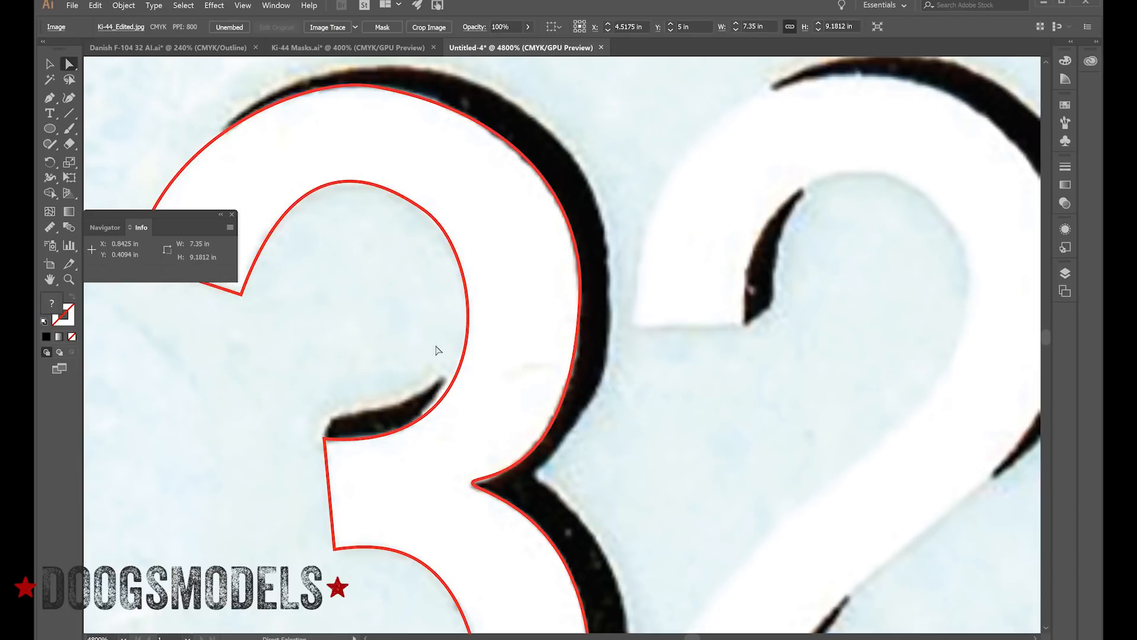
# - Nudge both corners of the 3's upper terminal inward so its end edge matches the white of the scan
pyautogui.click(67, 280)
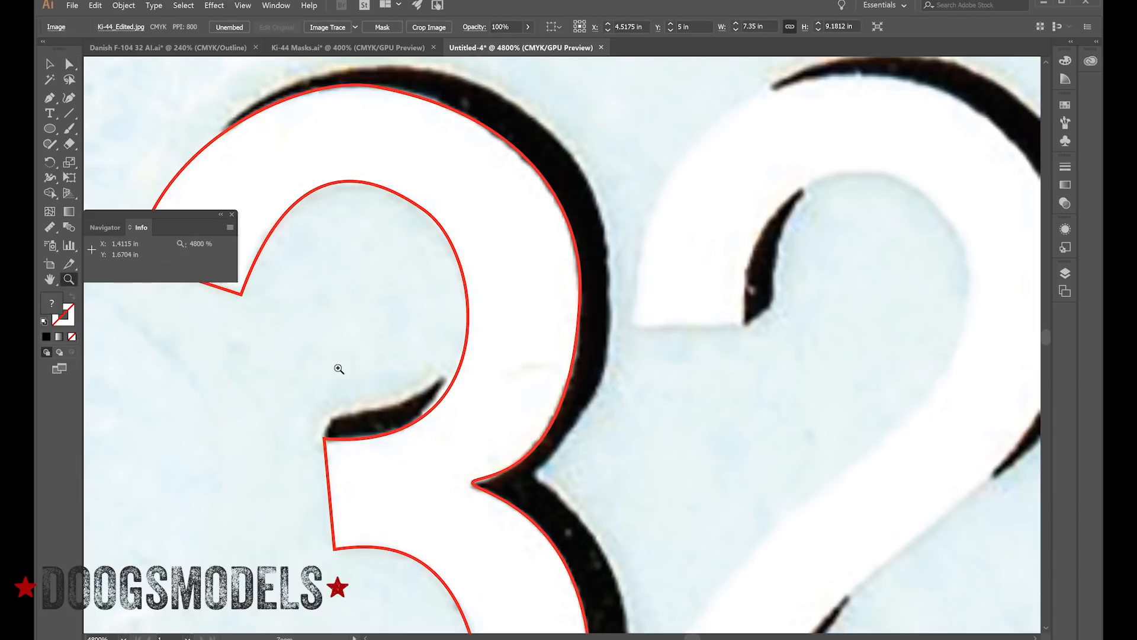
pyautogui.keyDown('alt'); pyautogui.click(475, 404); pyautogui.keyUp('alt')
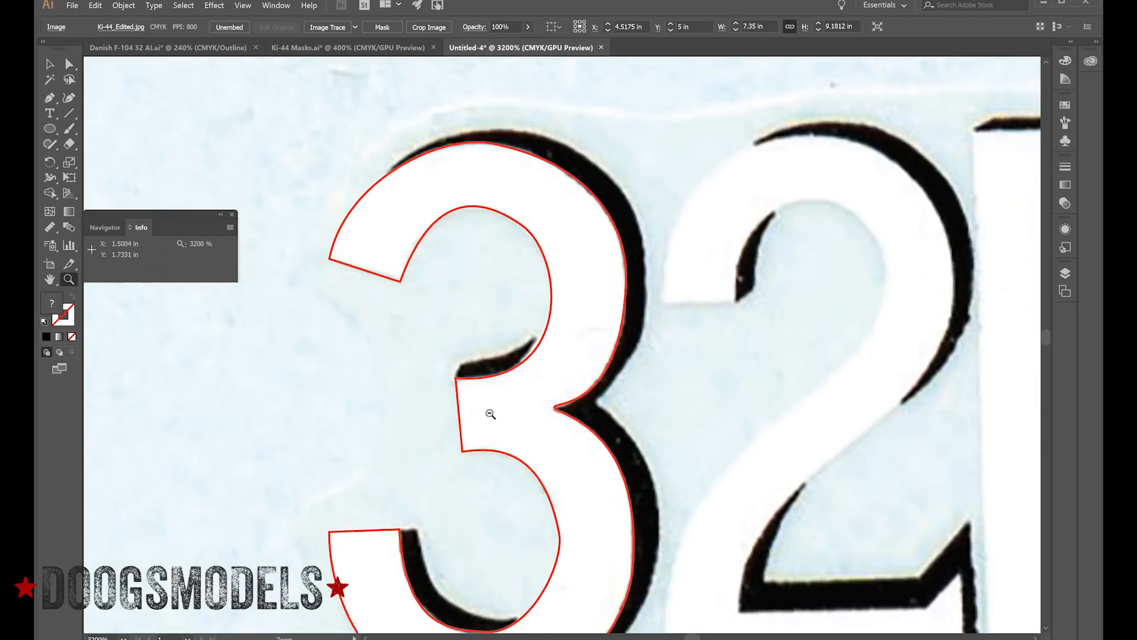
pyautogui.click(401, 263)
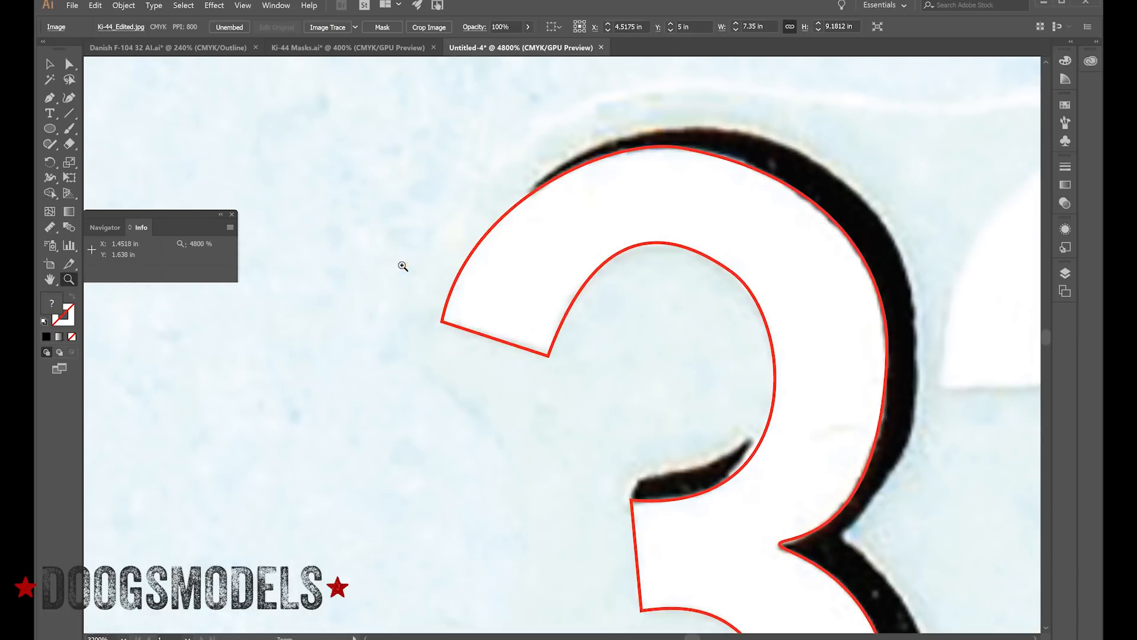
pyautogui.click(540, 337)
pyautogui.click(541, 368)
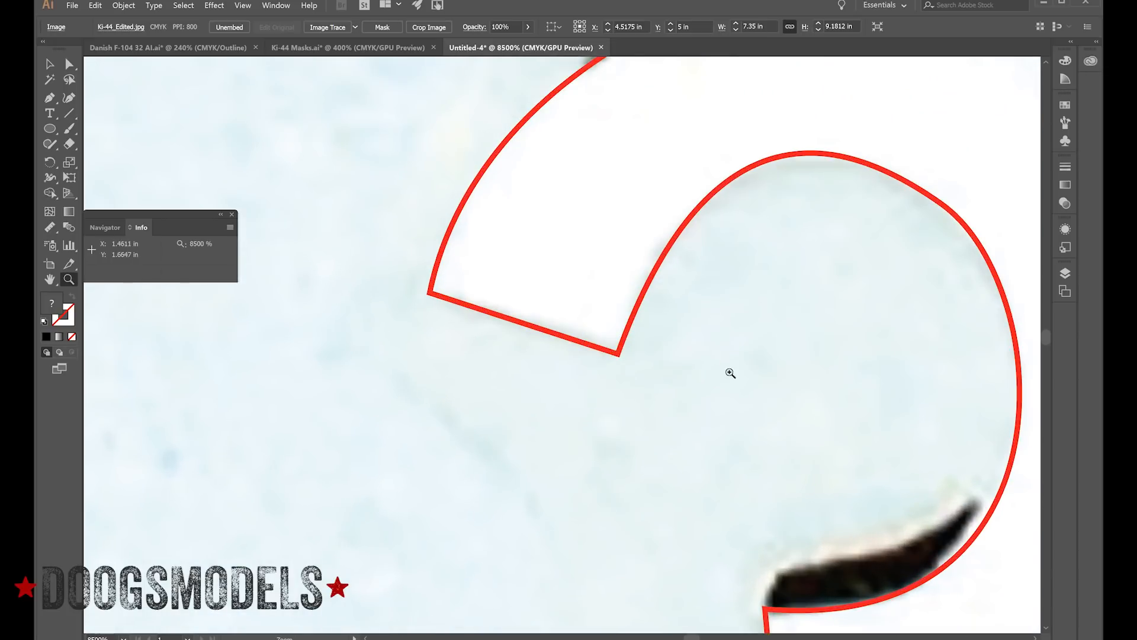
pyautogui.click(70, 64)
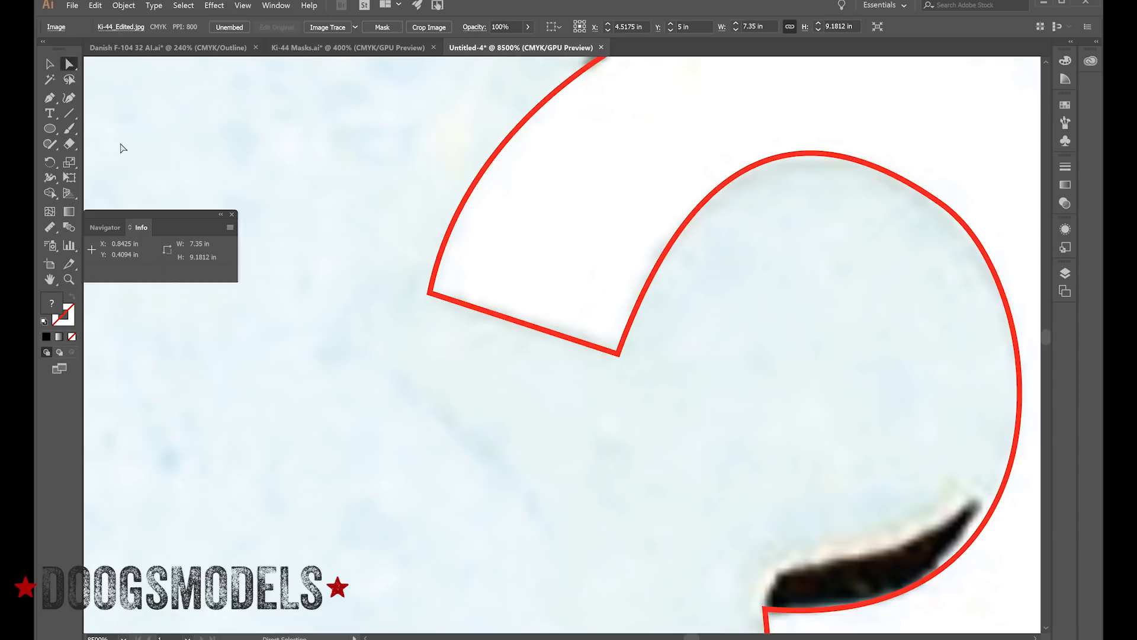
pyautogui.click(617, 357)
pyautogui.moveTo(618, 356)
pyautogui.mouseDown()
pyautogui.moveTo(640, 395)
pyautogui.moveTo(620, 346)
pyautogui.mouseUp()
pyautogui.moveTo(428, 294)
pyautogui.mouseDown()
pyautogui.moveTo(406, 295)
pyautogui.moveTo(435, 288)
pyautogui.mouseUp()
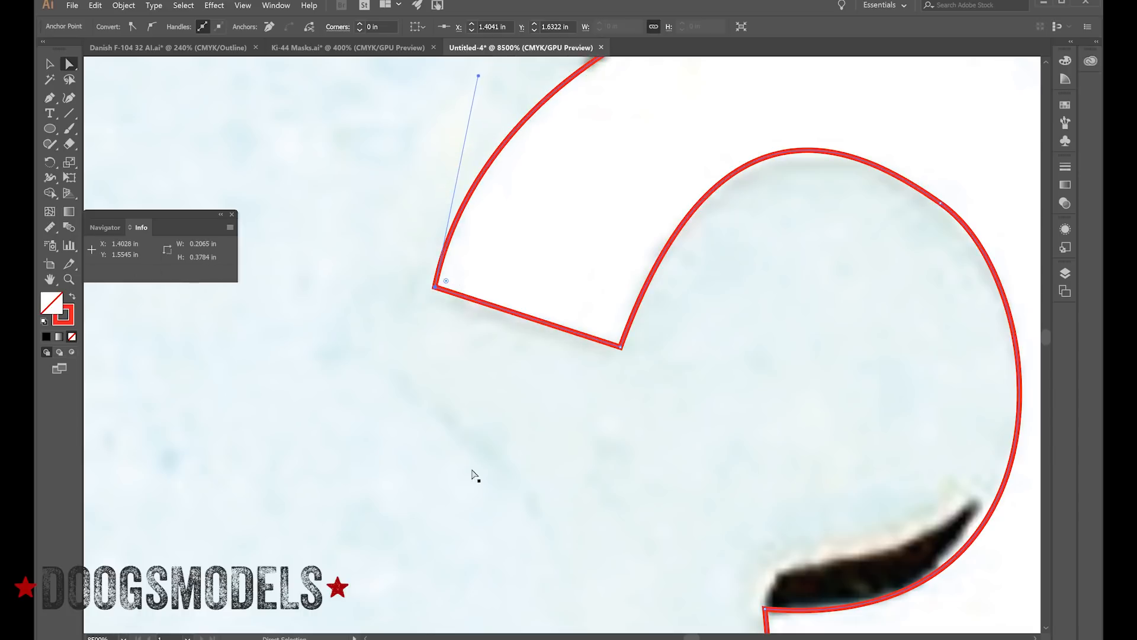
# - Shorten the handle at the upper terminal's inner corner to lower the upper bowl's inner curve onto the white edge
pyautogui.click(69, 279)
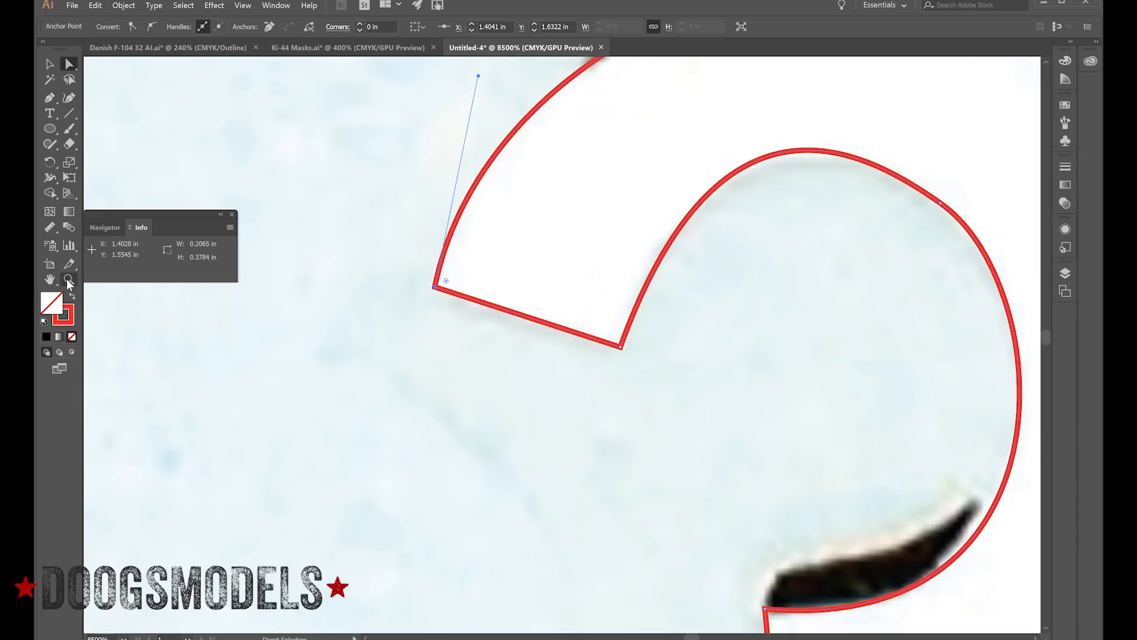
pyautogui.keyDown('alt'); pyautogui.click(515, 328); pyautogui.keyUp('alt')
pyautogui.keyDown('alt'); pyautogui.click(515, 327); pyautogui.keyUp('alt')
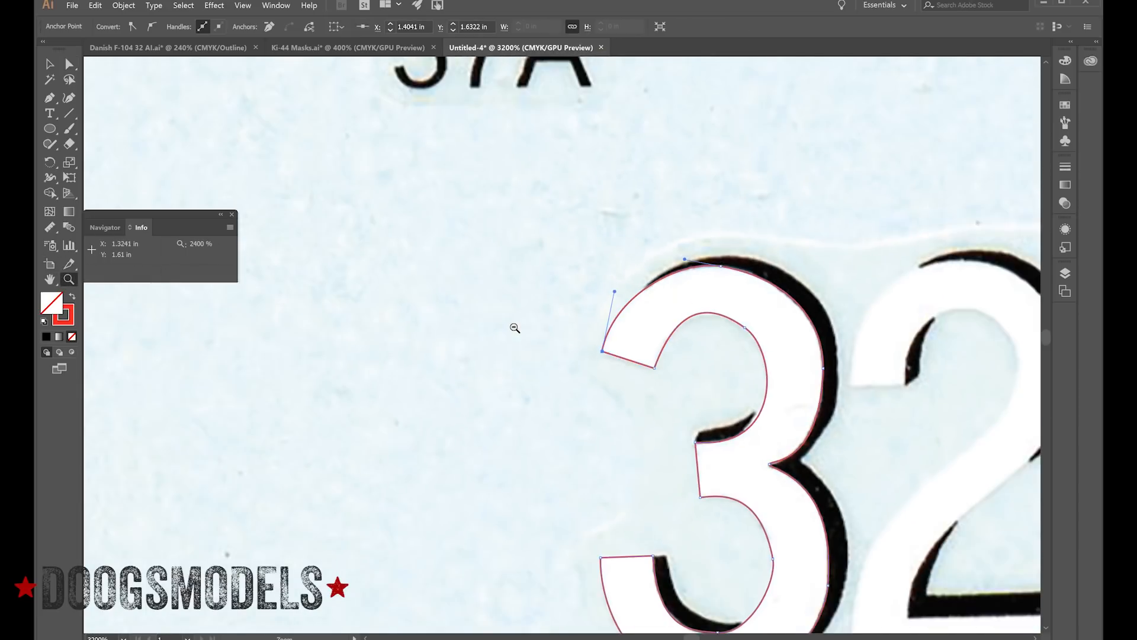
pyautogui.keyDown('alt'); pyautogui.click(747, 382); pyautogui.keyUp('alt')
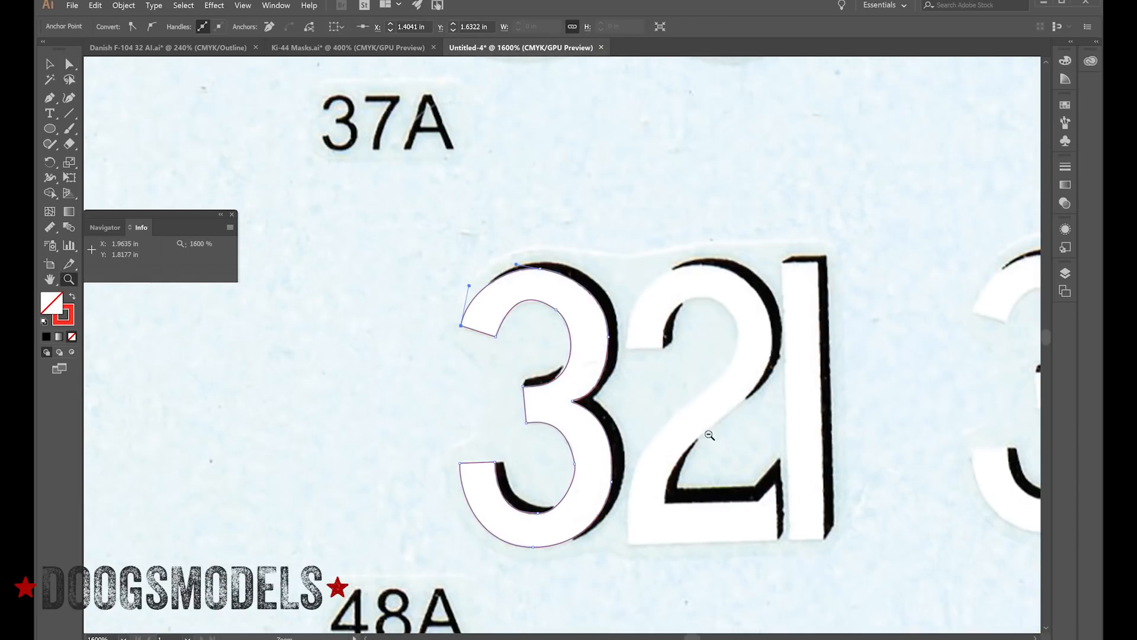
pyautogui.click(534, 299)
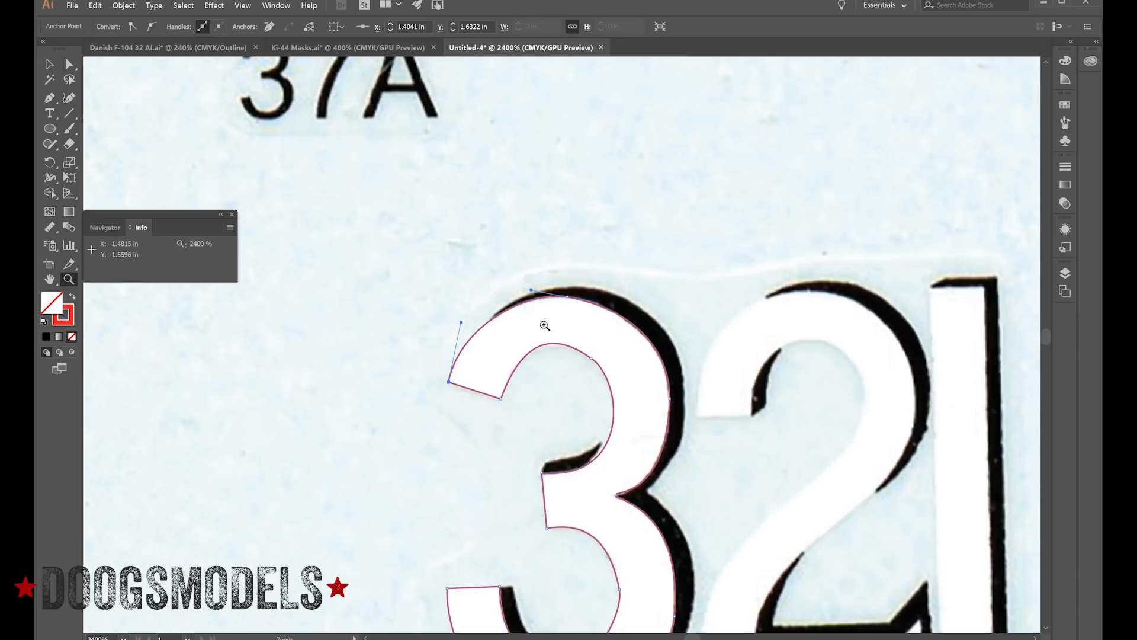
pyautogui.click(563, 352)
pyautogui.click(563, 350)
pyautogui.click(562, 349)
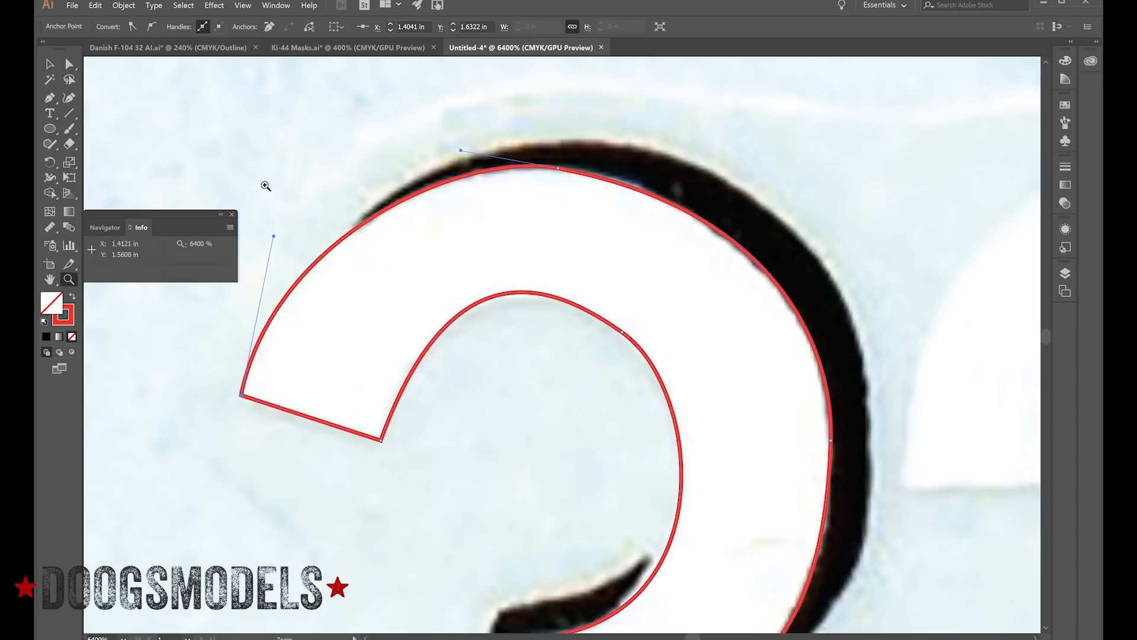
pyautogui.click(69, 63)
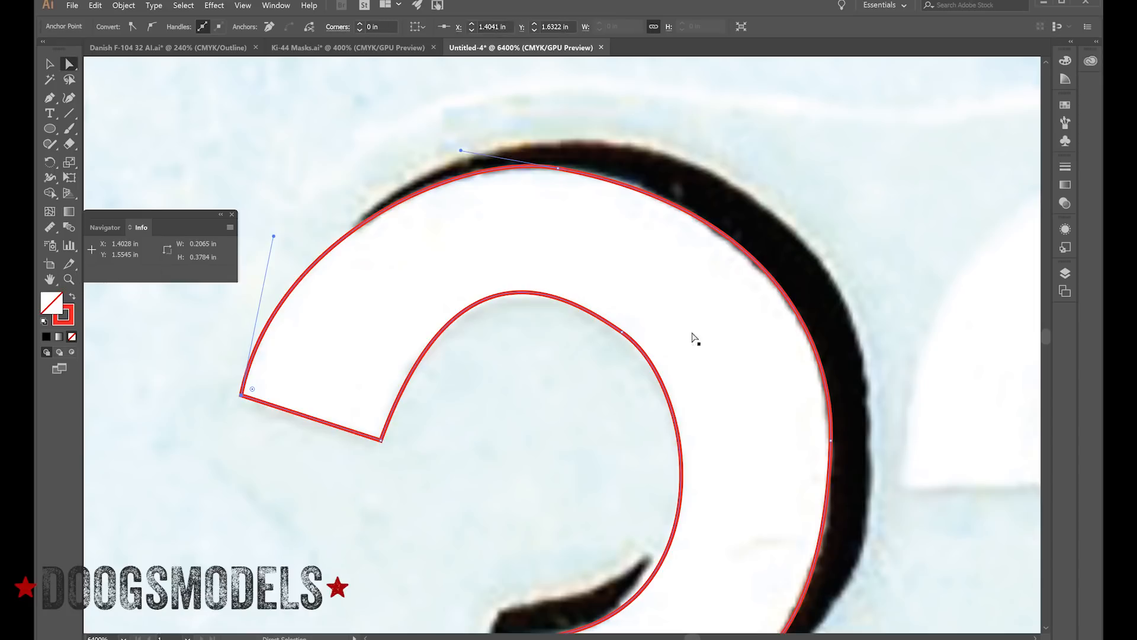
pyautogui.click(624, 332)
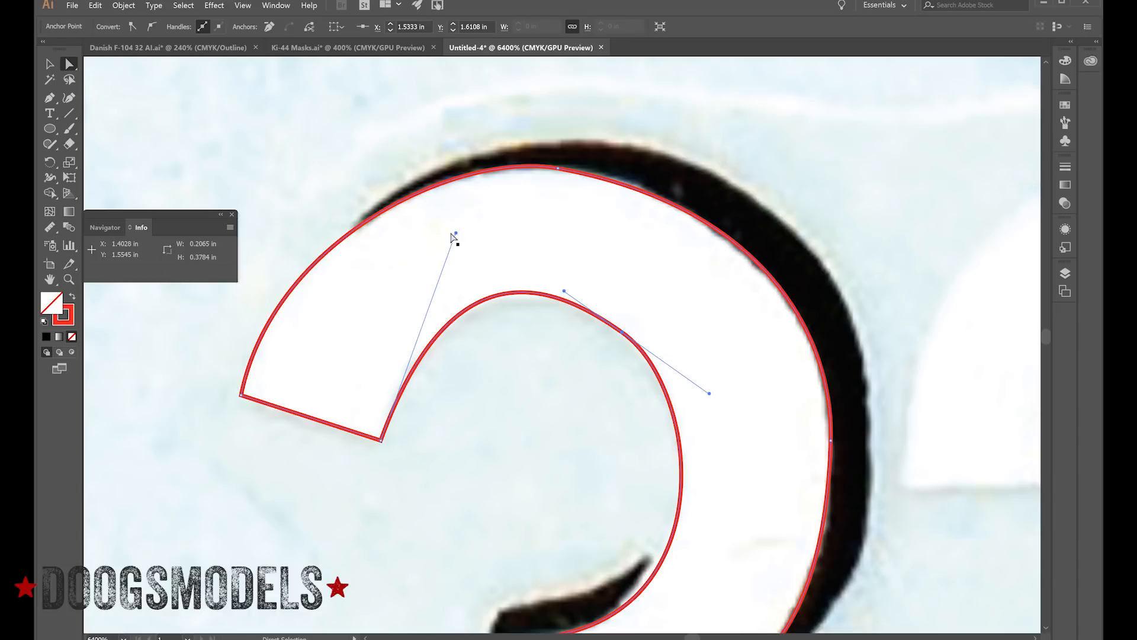
pyautogui.moveTo(456, 233)
pyautogui.mouseDown()
pyautogui.moveTo(465, 240)
pyautogui.moveTo(450, 253)
pyautogui.mouseUp()
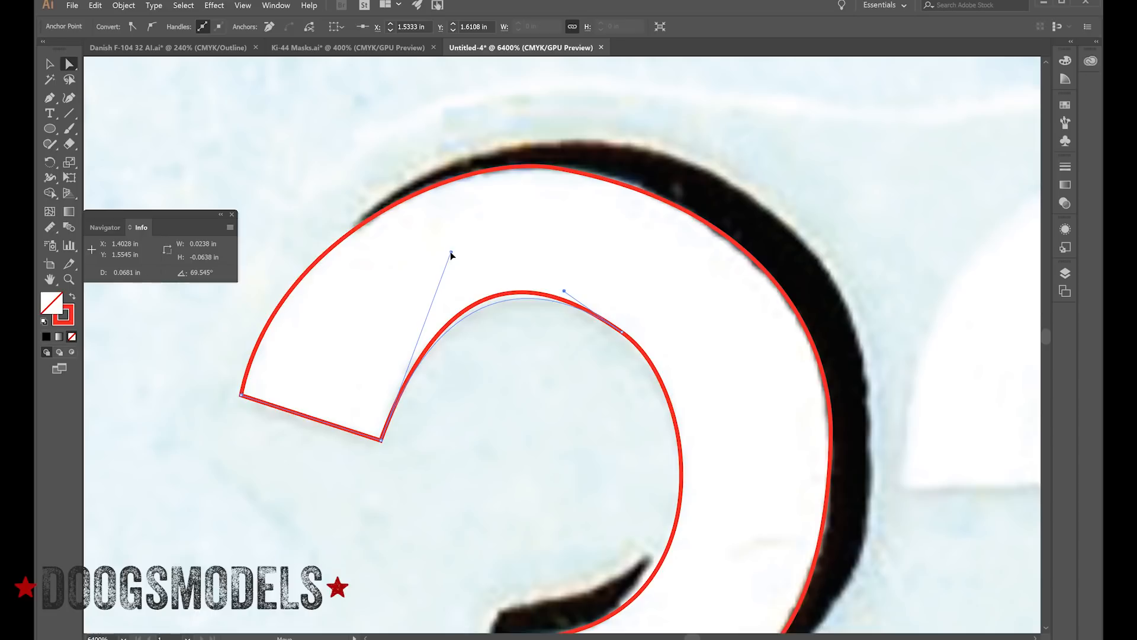
pyautogui.moveTo(450, 251); pyautogui.dragTo(450, 252)
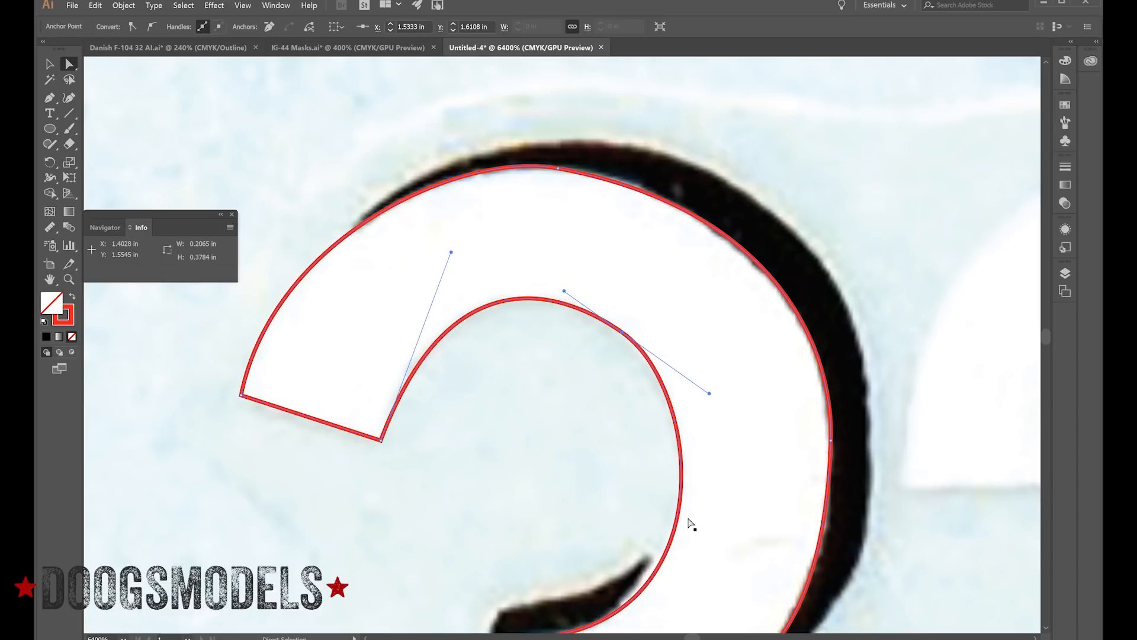
# - Shorten and raise the upper waist corner's handle to tighten the inner curve of the upper bowl
pyautogui.scroll(-1, 691, 523)
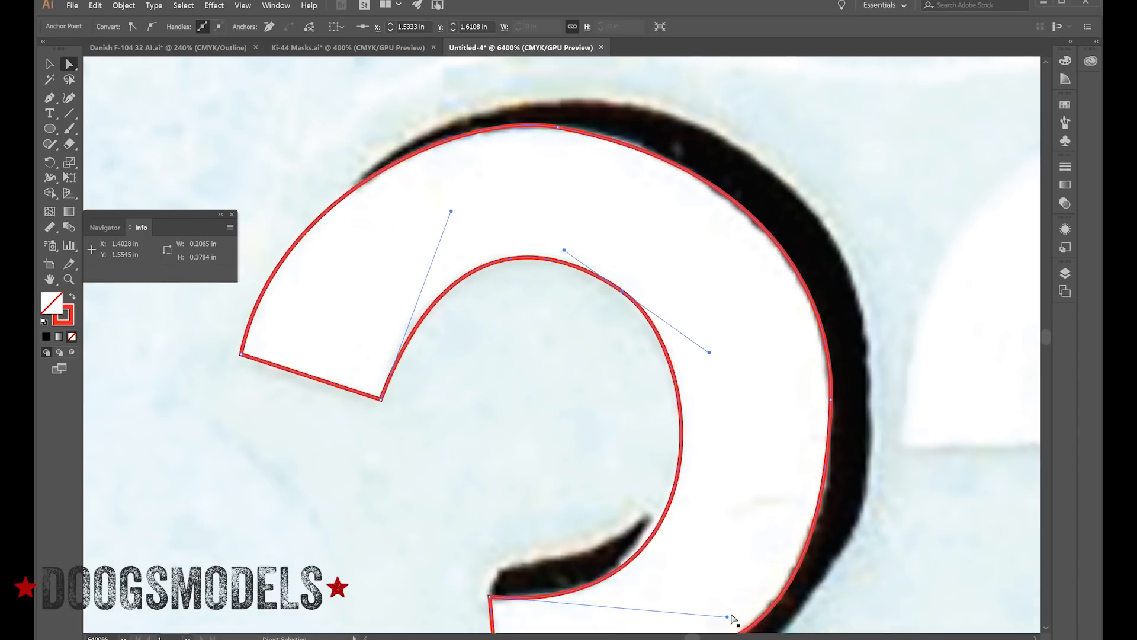
pyautogui.moveTo(729, 615); pyautogui.dragTo(718, 614)
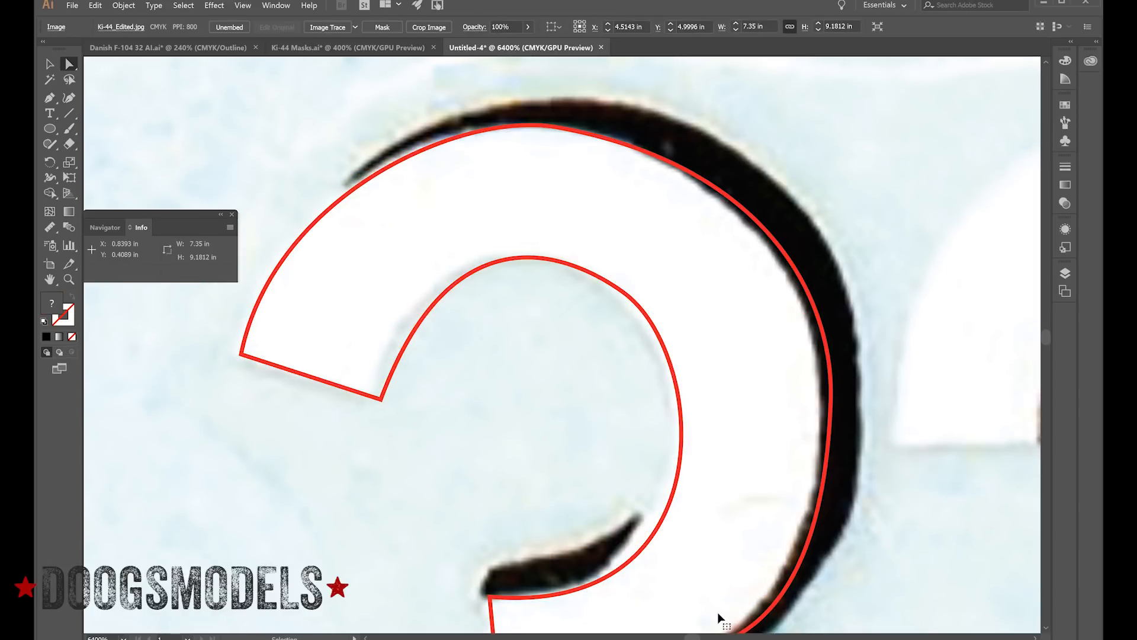
pyautogui.hotkey('ctrl', 'z')
pyautogui.click(631, 571)
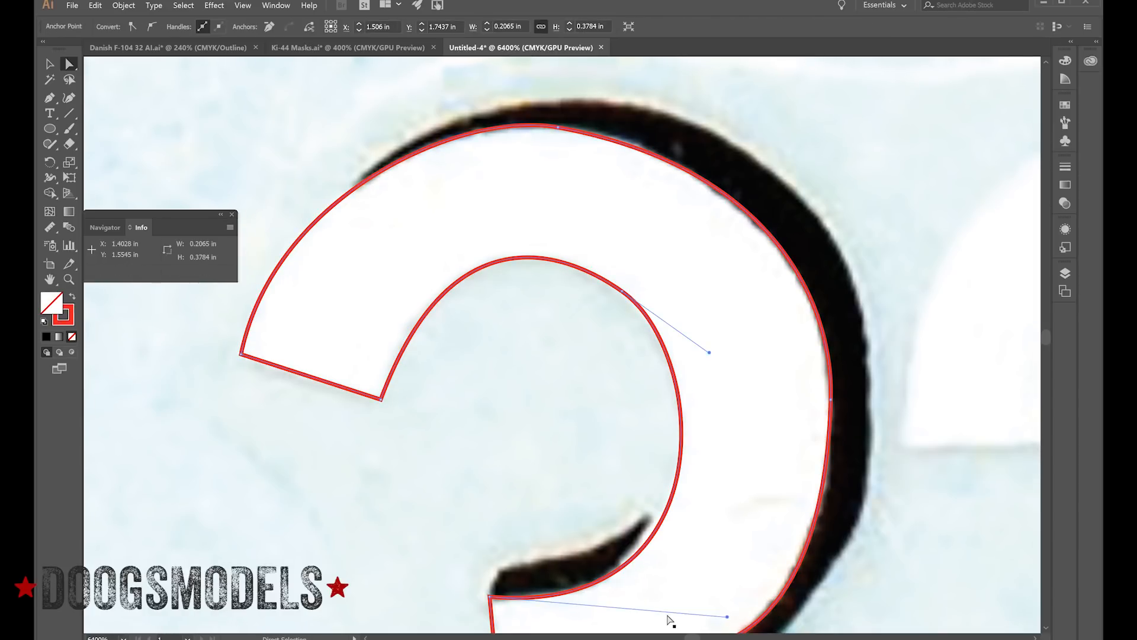
pyautogui.moveTo(725, 617); pyautogui.dragTo(716, 617)
pyautogui.moveTo(717, 613)
pyautogui.mouseDown()
pyautogui.moveTo(719, 593)
pyautogui.moveTo(722, 605)
pyautogui.mouseUp()
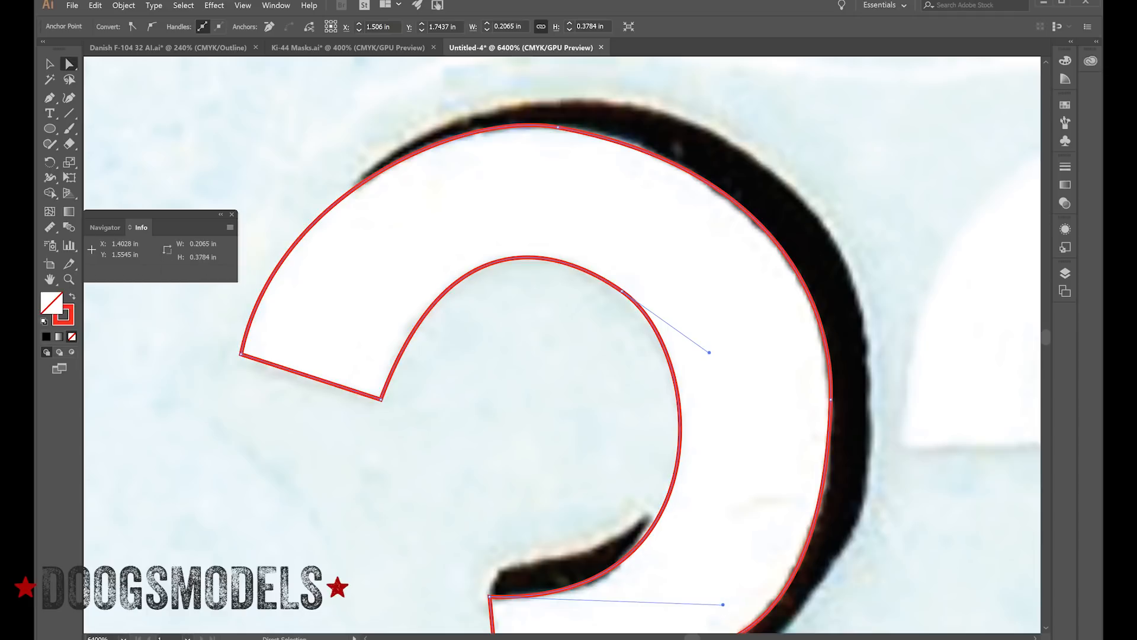
# - Select the whole traced 3 and fill it with yellow
pyautogui.click(64, 282)
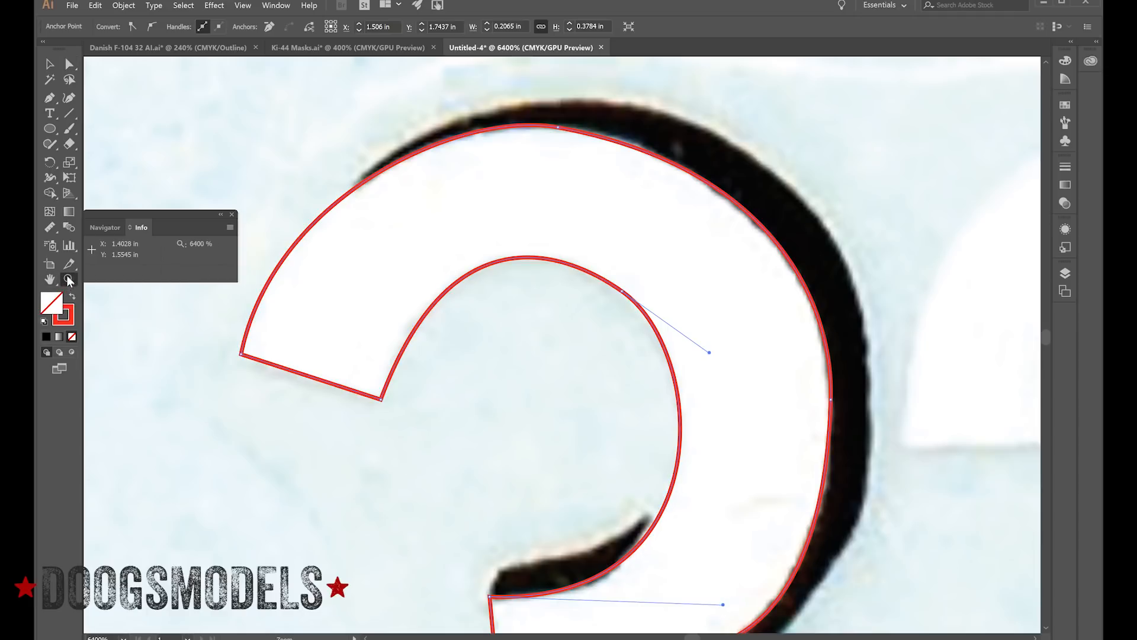
pyautogui.keyDown('alt'); pyautogui.click(508, 381); pyautogui.keyUp('alt')
pyautogui.keyDown('alt'); pyautogui.click(508, 381); pyautogui.keyUp('alt')
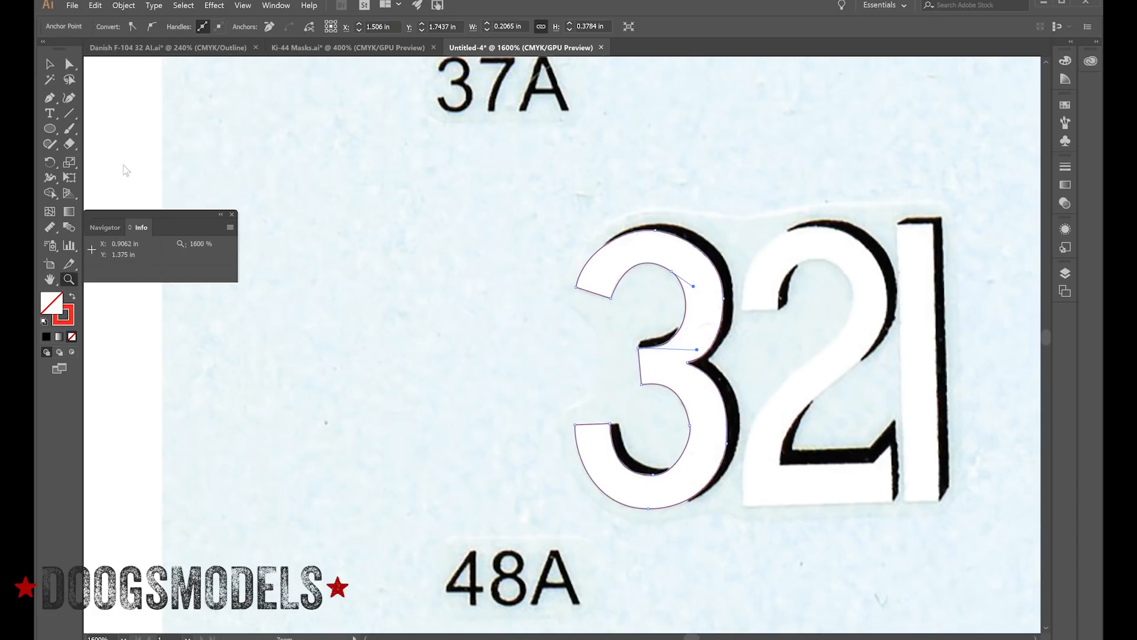
pyautogui.click(47, 64)
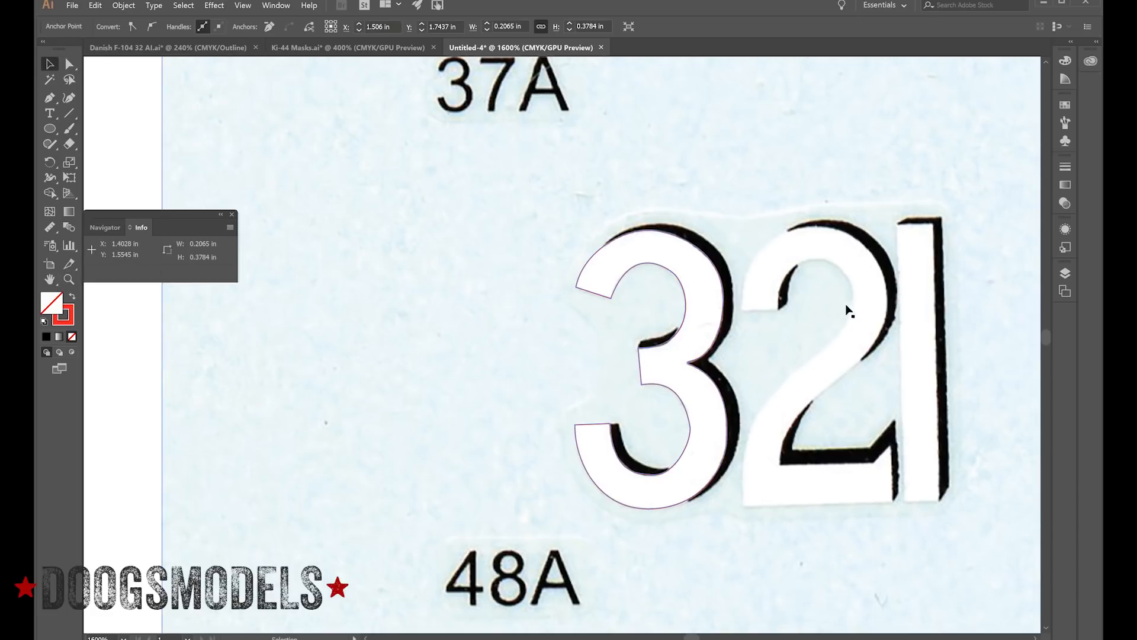
pyautogui.click(728, 305)
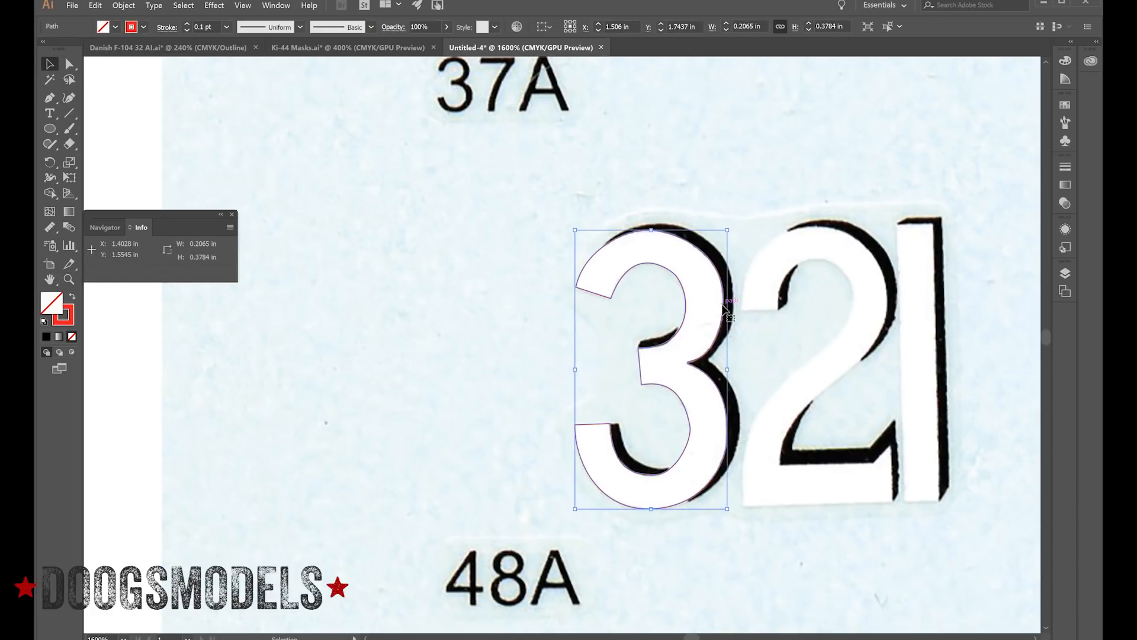
pyautogui.click(113, 27)
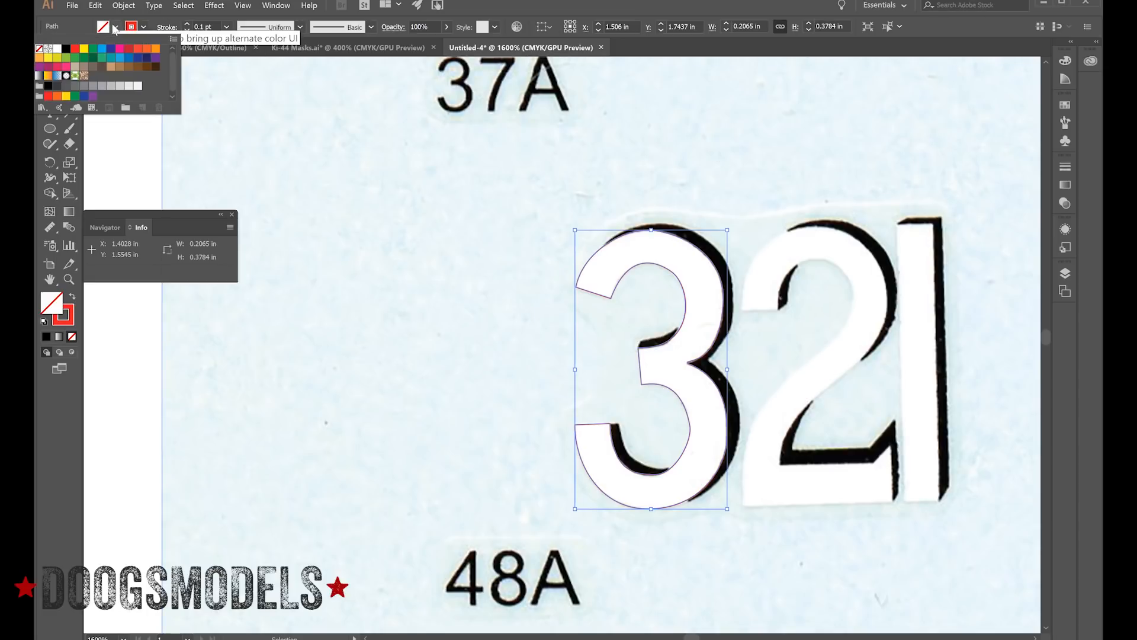
pyautogui.click(85, 48)
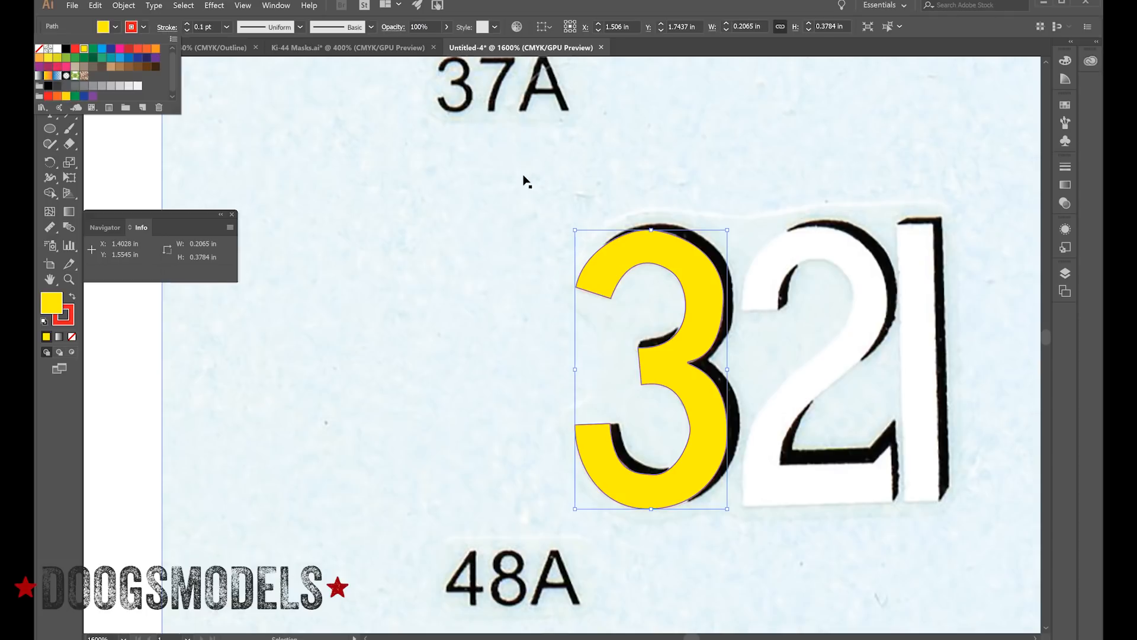
# - Inspect the traced 3's path in Outline view and return to GPU Preview
pyautogui.click(246, 6)
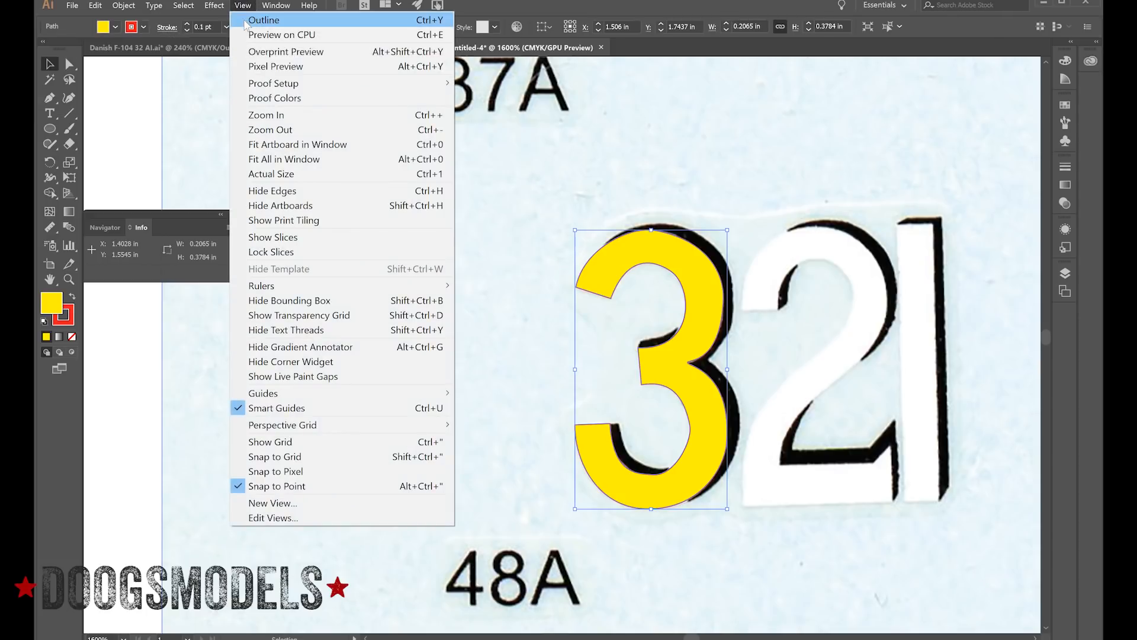
pyautogui.click(249, 16)
pyautogui.click(761, 413)
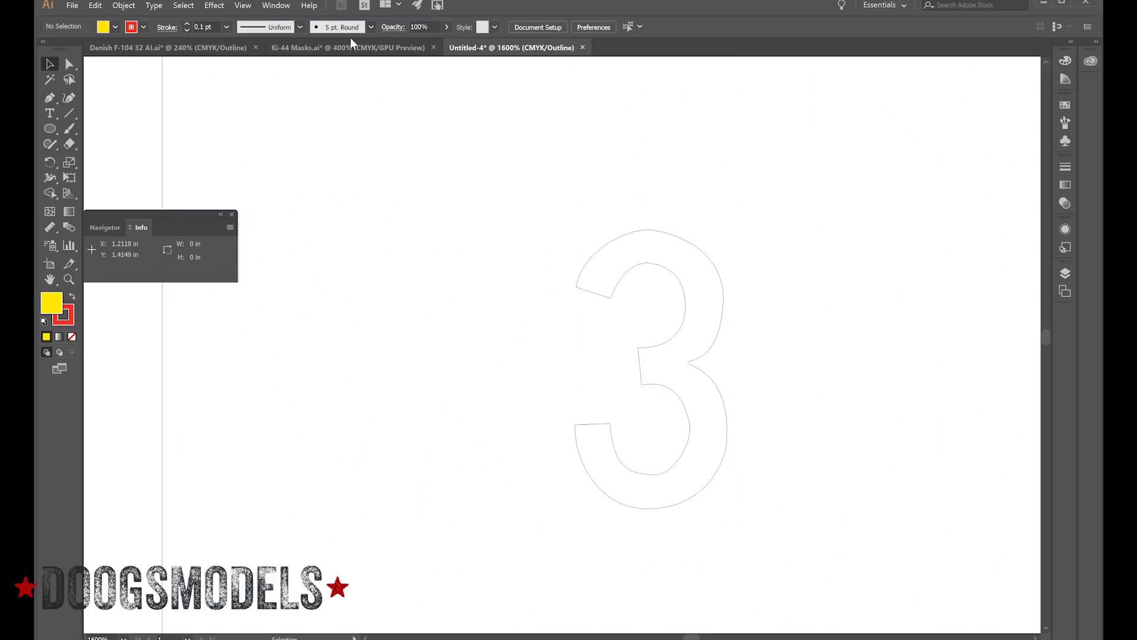
pyautogui.click(242, 6)
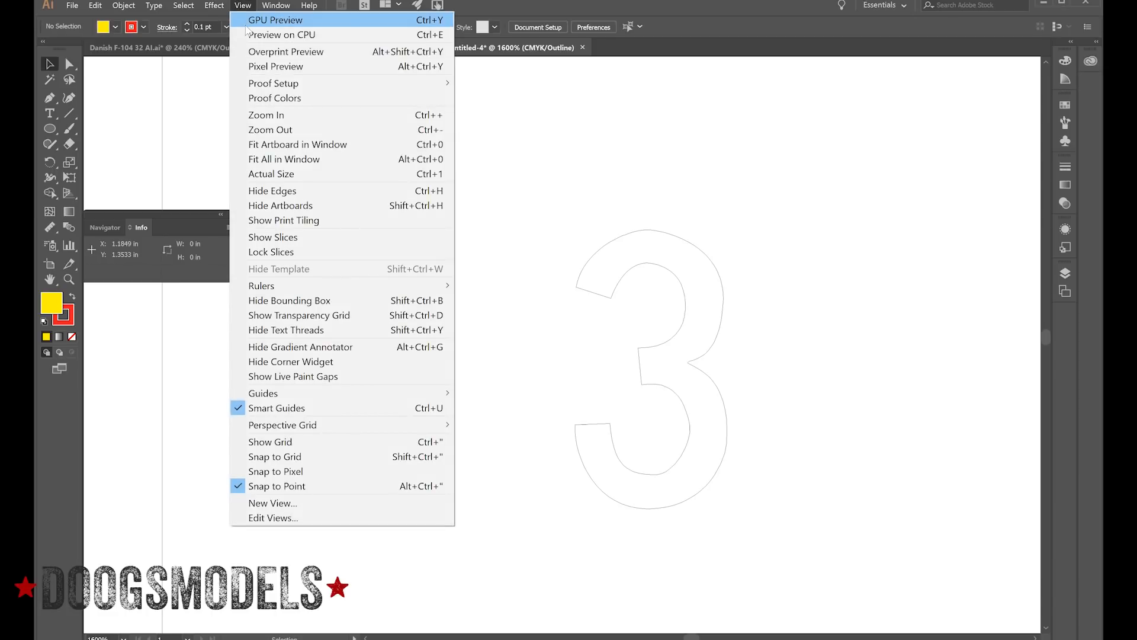
pyautogui.click(260, 13)
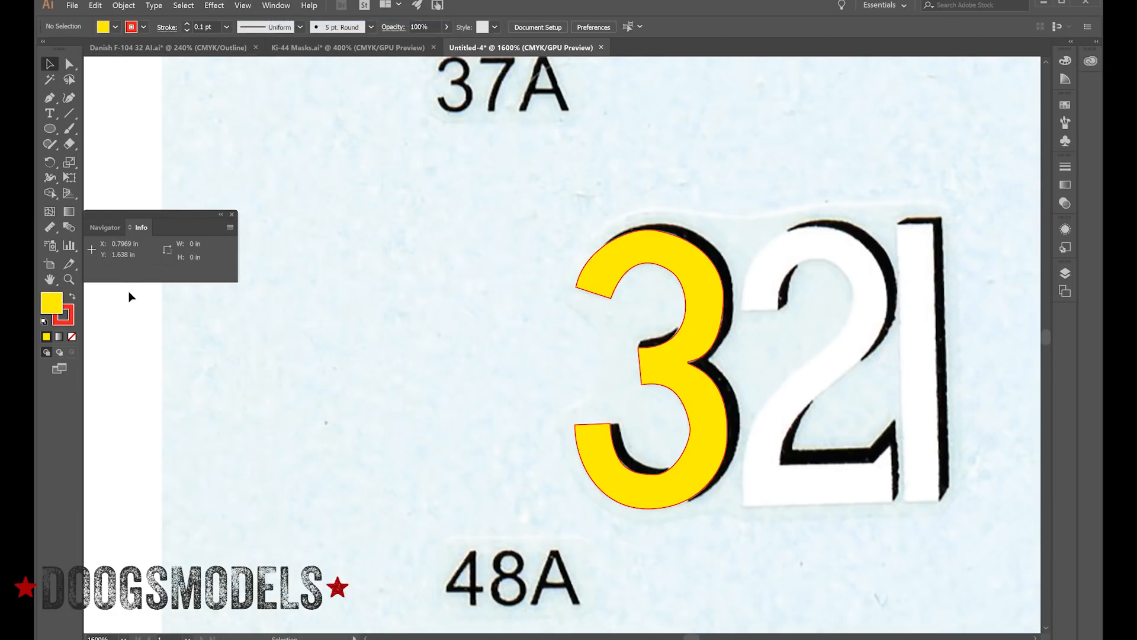
# - Trace the four-sided yellow marking beside label 12 as a closed, straight-edged path with the Pen tool
pyautogui.click(69, 279)
pyautogui.keyDown('alt'); pyautogui.click(982, 376); pyautogui.keyUp('alt')
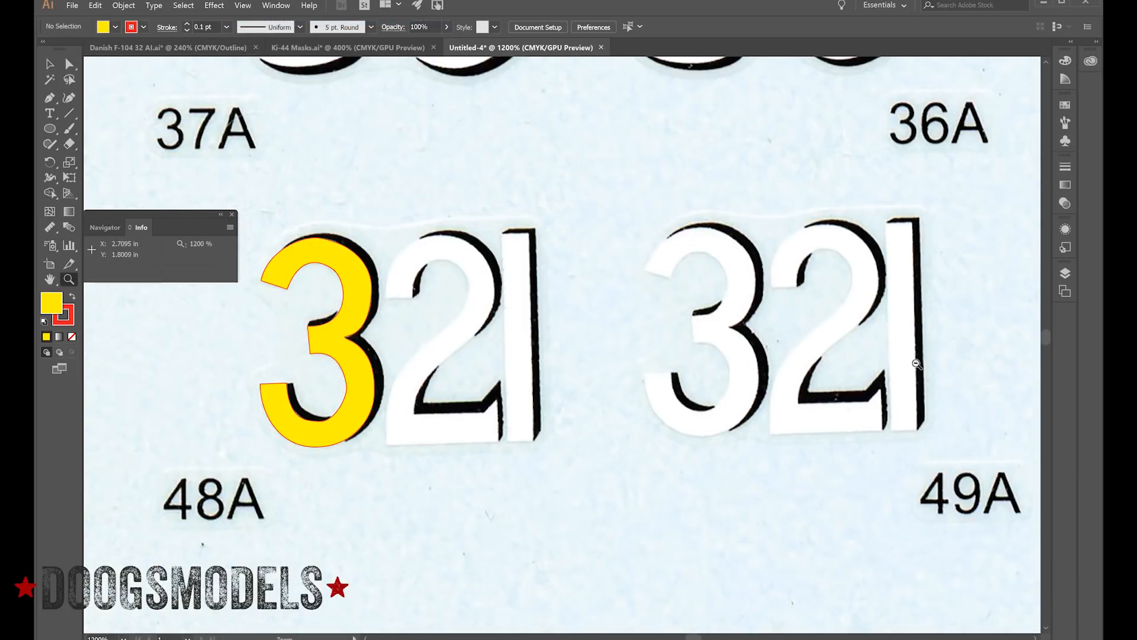
pyautogui.keyDown('alt'); pyautogui.click(730, 352); pyautogui.keyUp('alt')
pyautogui.keyDown('alt'); pyautogui.click(730, 352); pyautogui.keyUp('alt')
pyautogui.keyDown('alt'); pyautogui.click(730, 352); pyautogui.keyUp('alt')
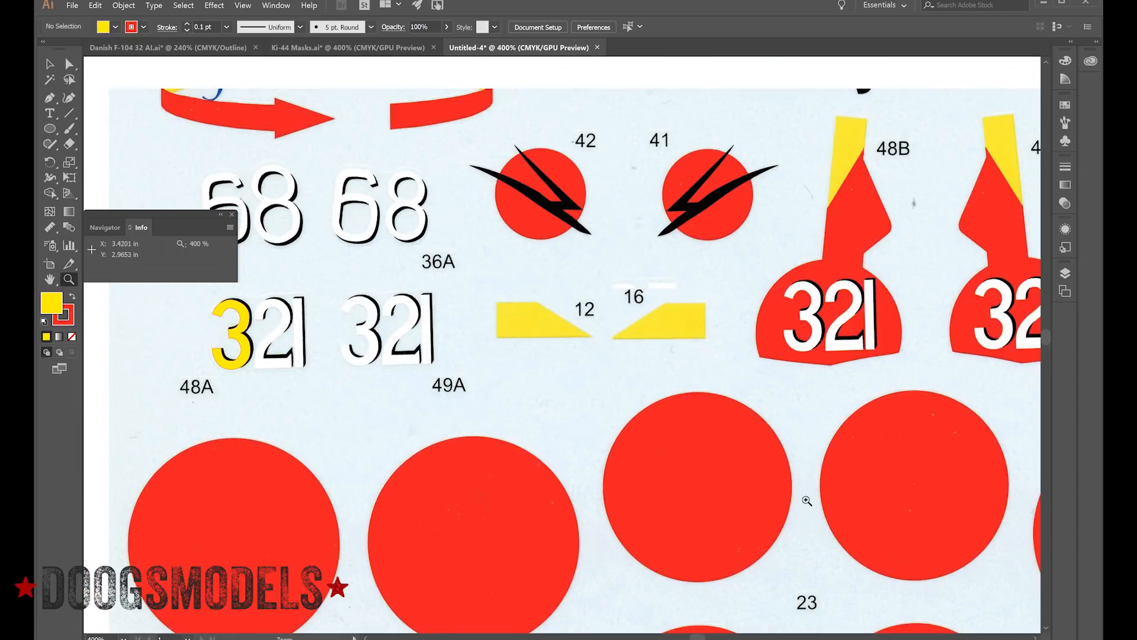
pyautogui.click(50, 97)
pyautogui.click(496, 302)
pyautogui.click(536, 303)
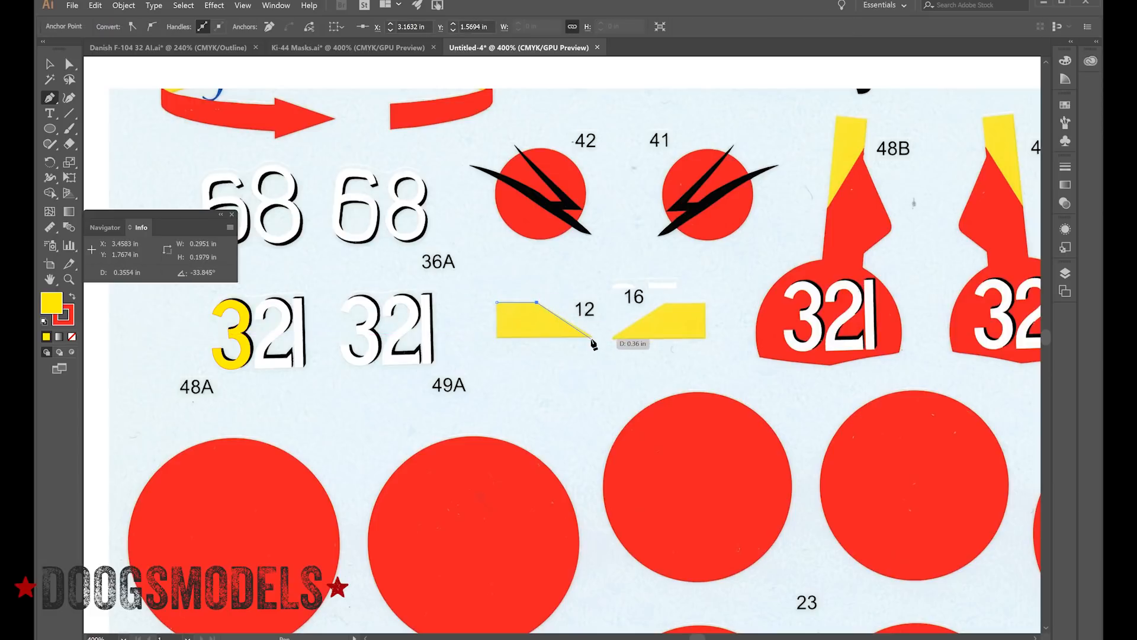
pyautogui.click(591, 337)
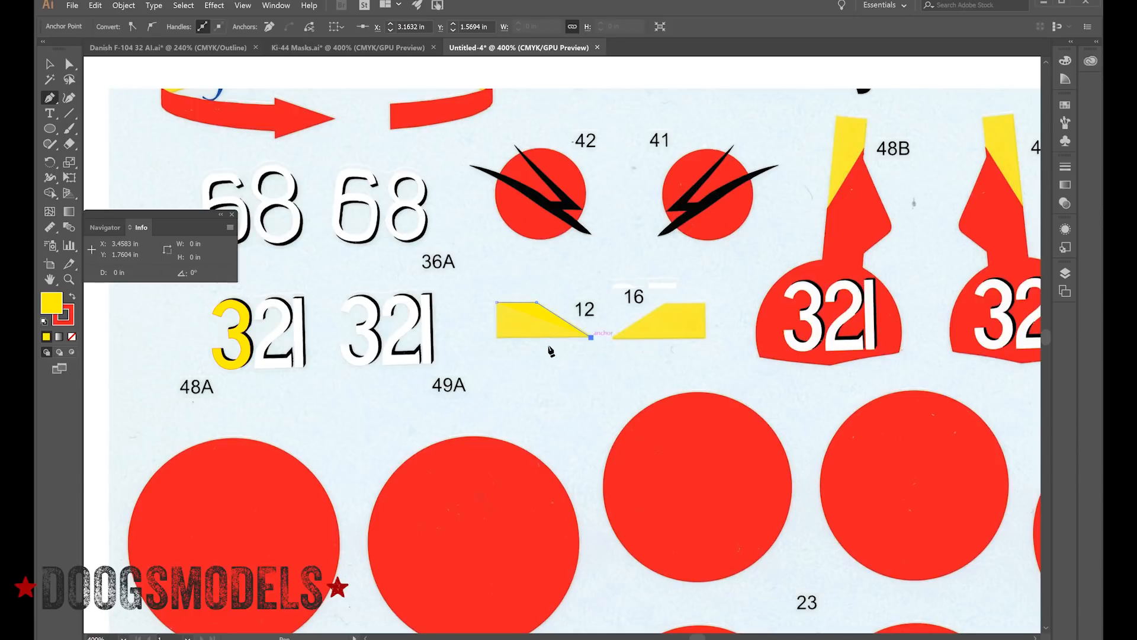
pyautogui.click(497, 337)
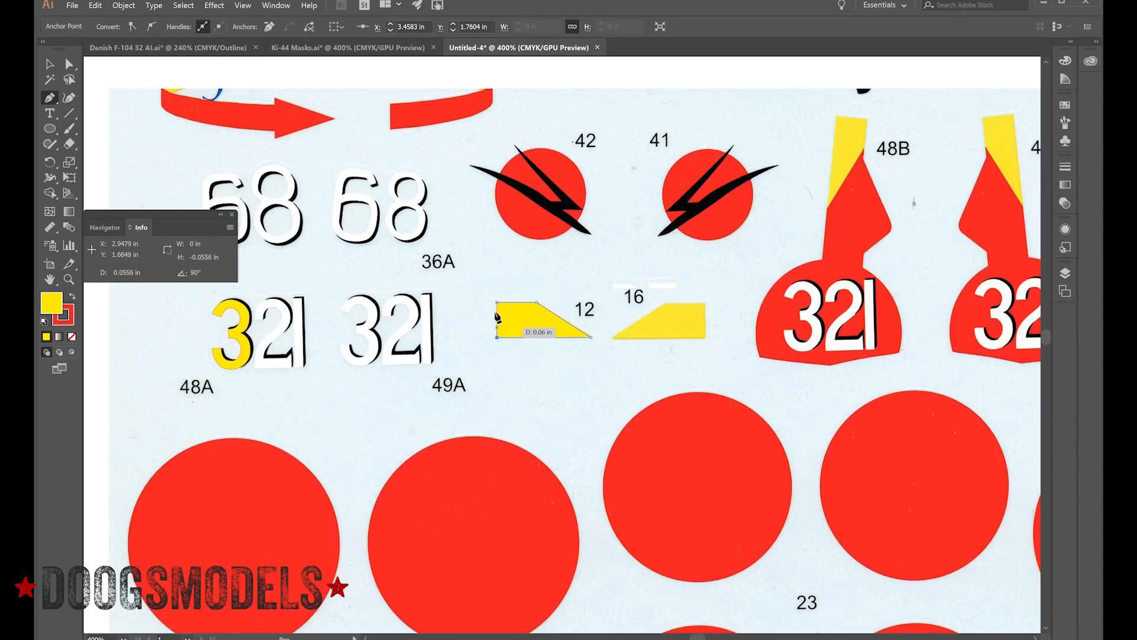
pyautogui.click(498, 303)
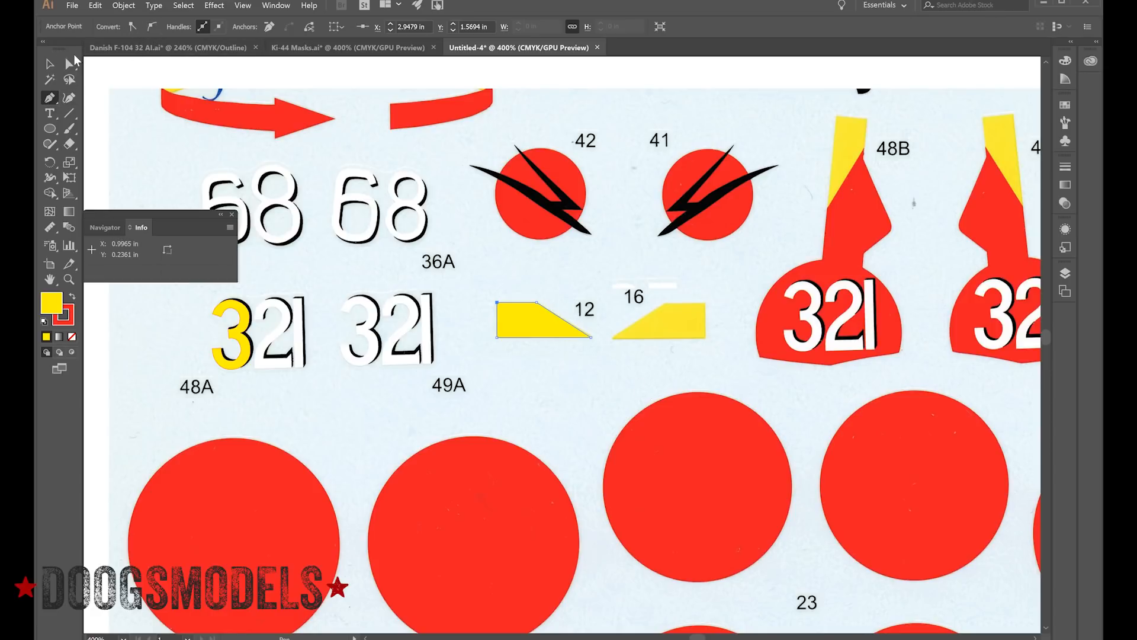
# - Convert the upper outer corner of the traced marking 12 to a smooth point and adjust its handle
pyautogui.click(73, 61)
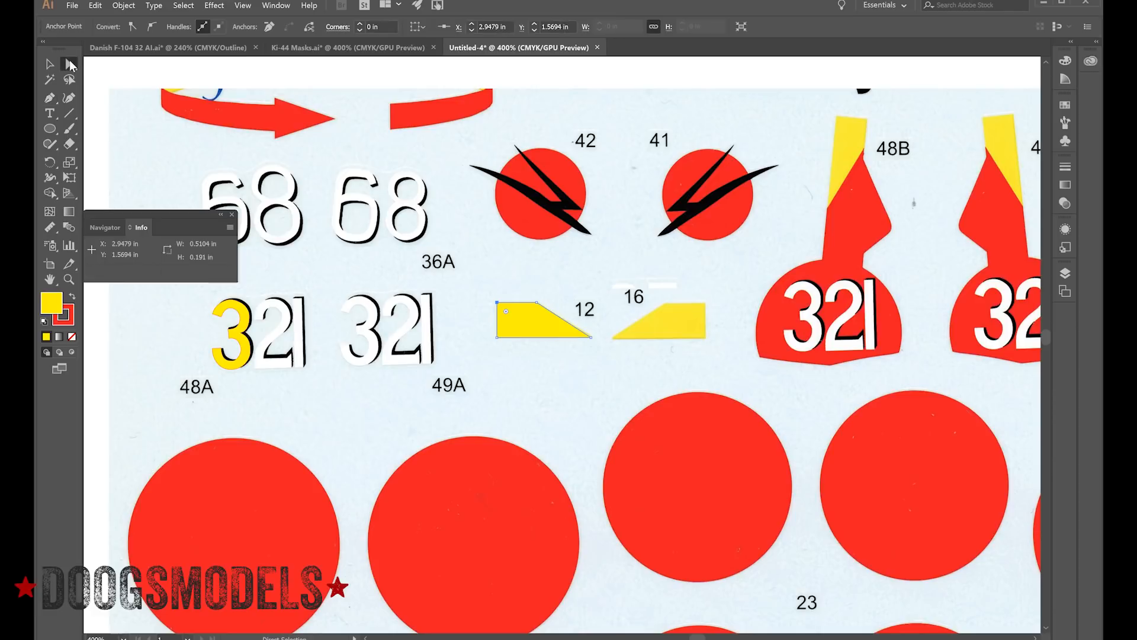
pyautogui.click(150, 26)
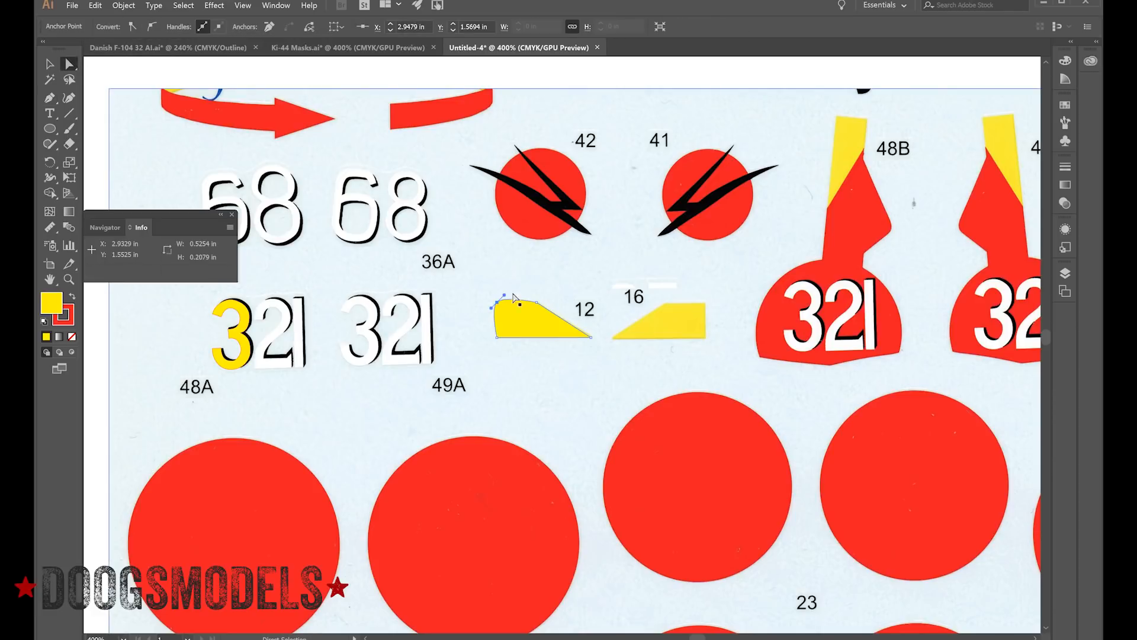
pyautogui.moveTo(504, 295)
pyautogui.mouseDown()
pyautogui.moveTo(539, 289)
pyautogui.moveTo(491, 281)
pyautogui.moveTo(569, 303)
pyautogui.moveTo(573, 373)
pyautogui.moveTo(530, 252)
pyautogui.moveTo(527, 284)
pyautogui.moveTo(504, 294)
pyautogui.mouseUp()
# - Switch to the Ki-44 Masks.ai document and review the finished mask layout across the whole sheet
pyautogui.click(292, 49)
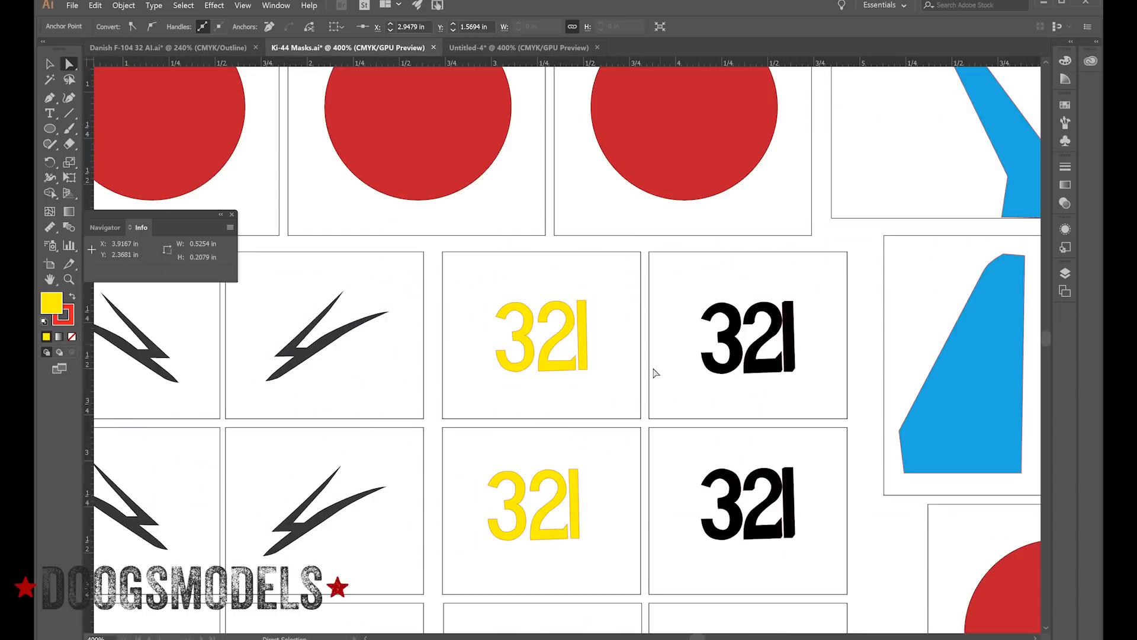
pyautogui.click(69, 280)
pyautogui.keyDown('alt'); pyautogui.click(351, 311); pyautogui.keyUp('alt')
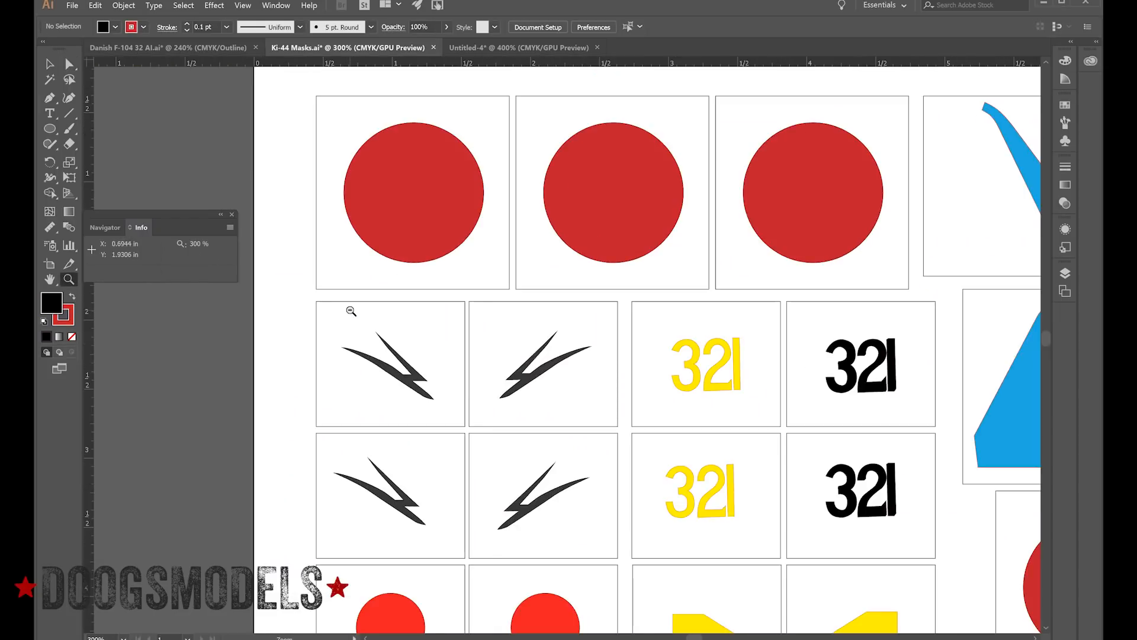
pyautogui.keyDown('alt'); pyautogui.click(441, 326); pyautogui.keyUp('alt')
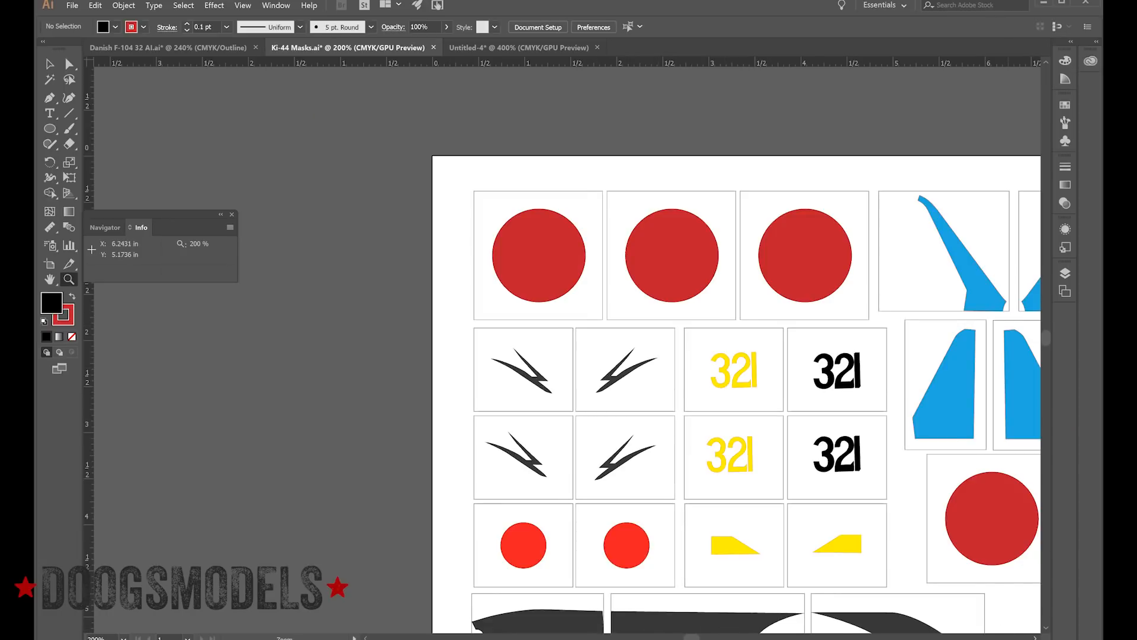
pyautogui.hscroll(9, 568, 350)
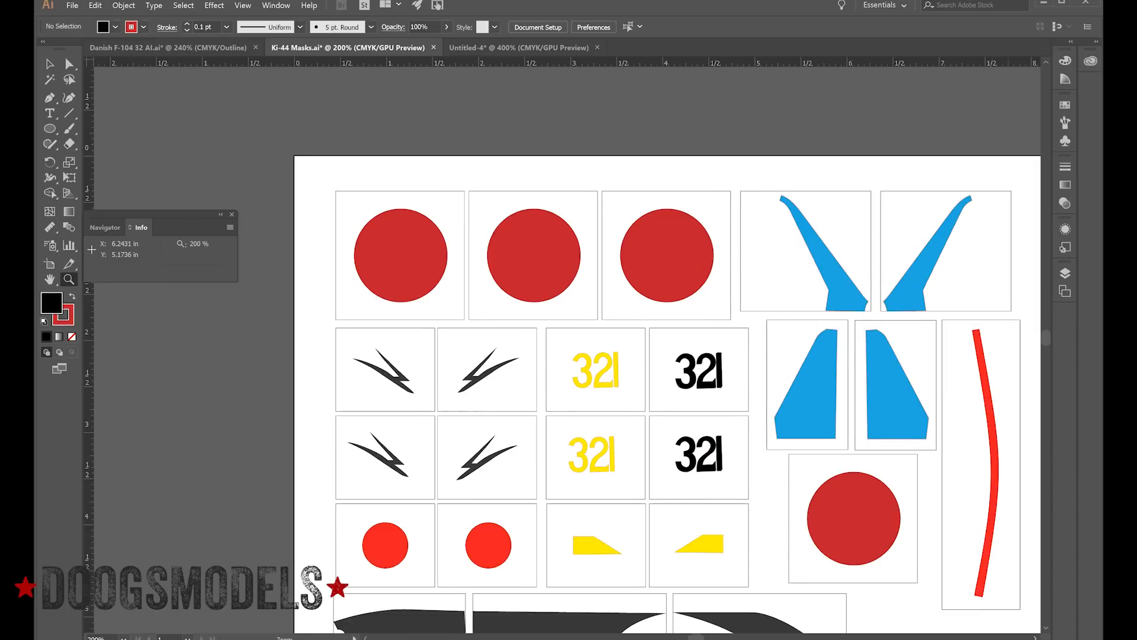
pyautogui.hscroll(9, 848, 605)
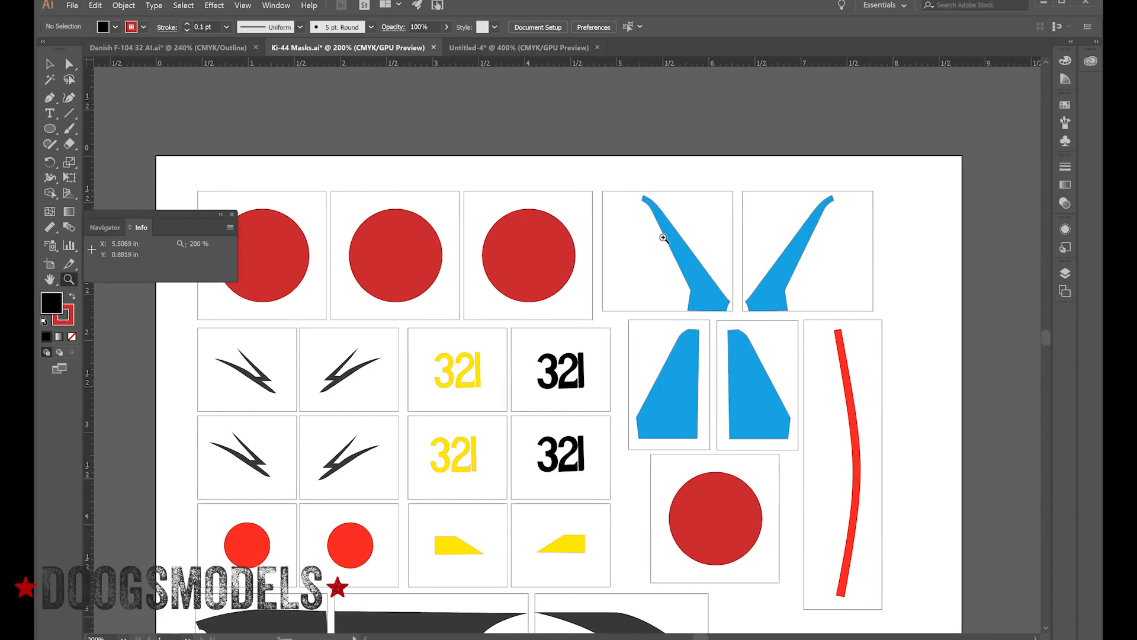
pyautogui.scroll(-9, 663, 237)
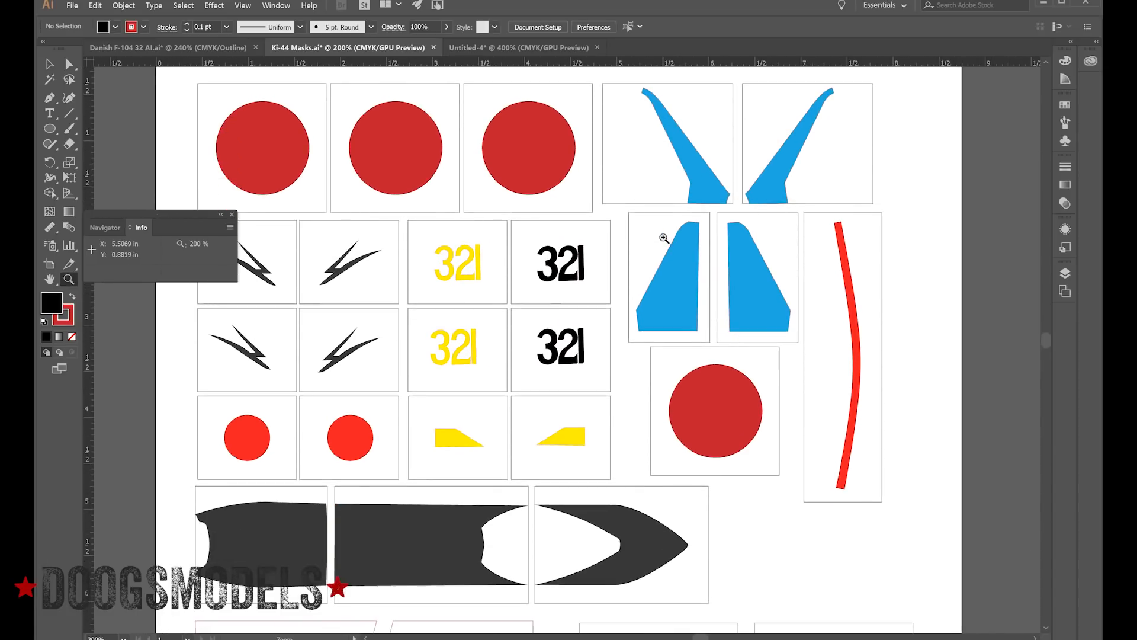
pyautogui.scroll(-19, 663, 238)
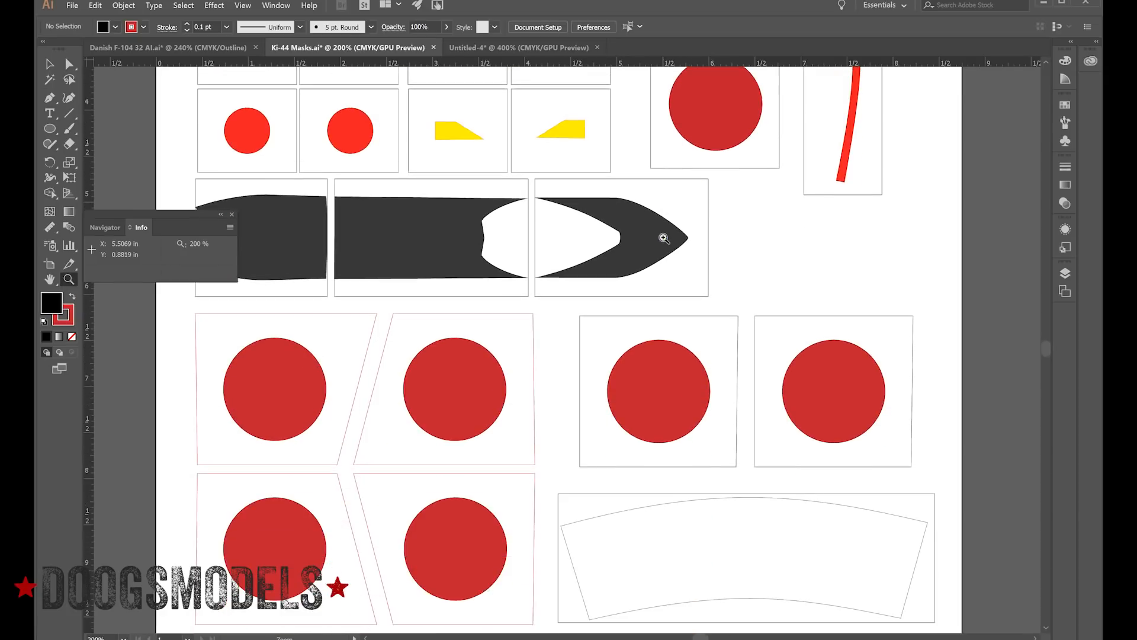
pyautogui.scroll(-2, 664, 238)
pyautogui.scroll(3, 665, 236)
pyautogui.scroll(3, 698, 403)
pyautogui.scroll(-3, 697, 403)
pyautogui.scroll(-1, 697, 403)
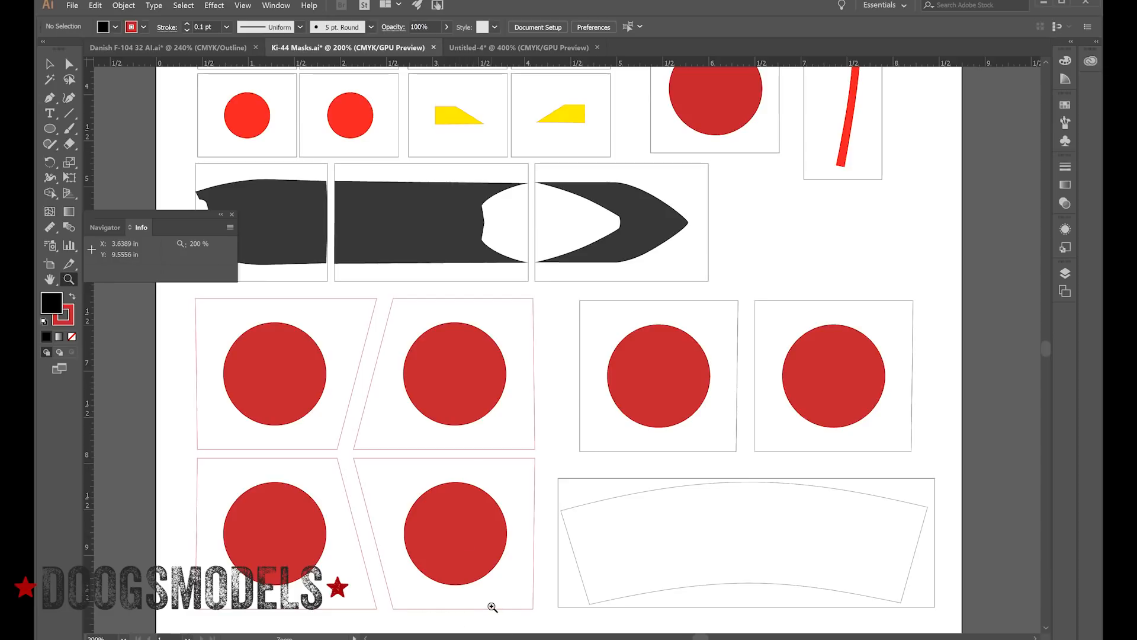
pyautogui.scroll(6, 492, 607)
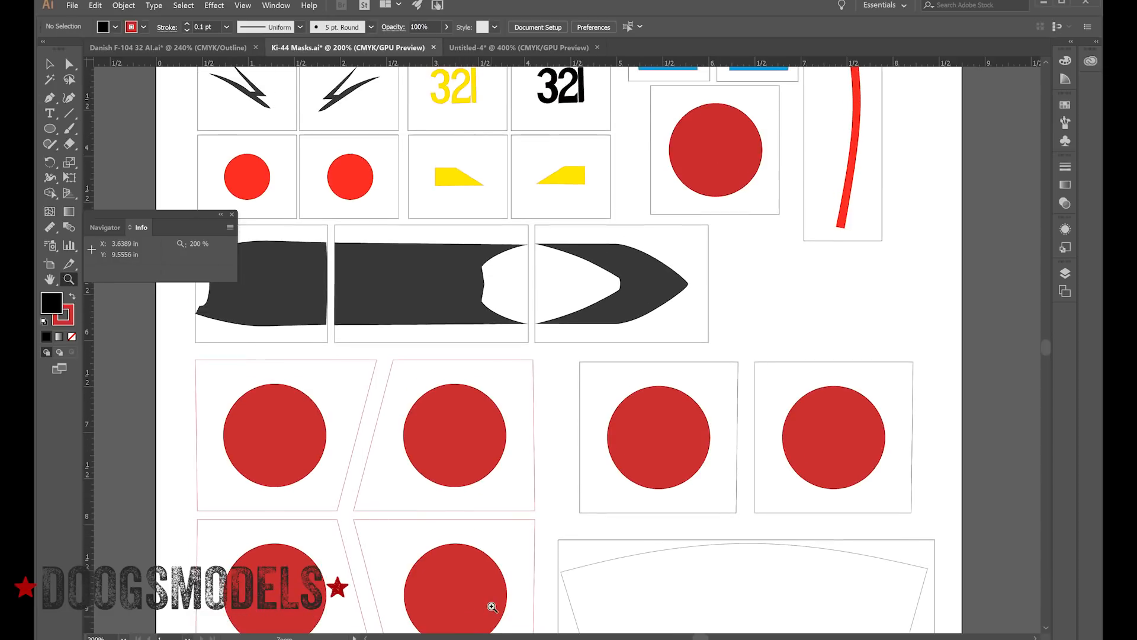
pyautogui.scroll(2, 493, 607)
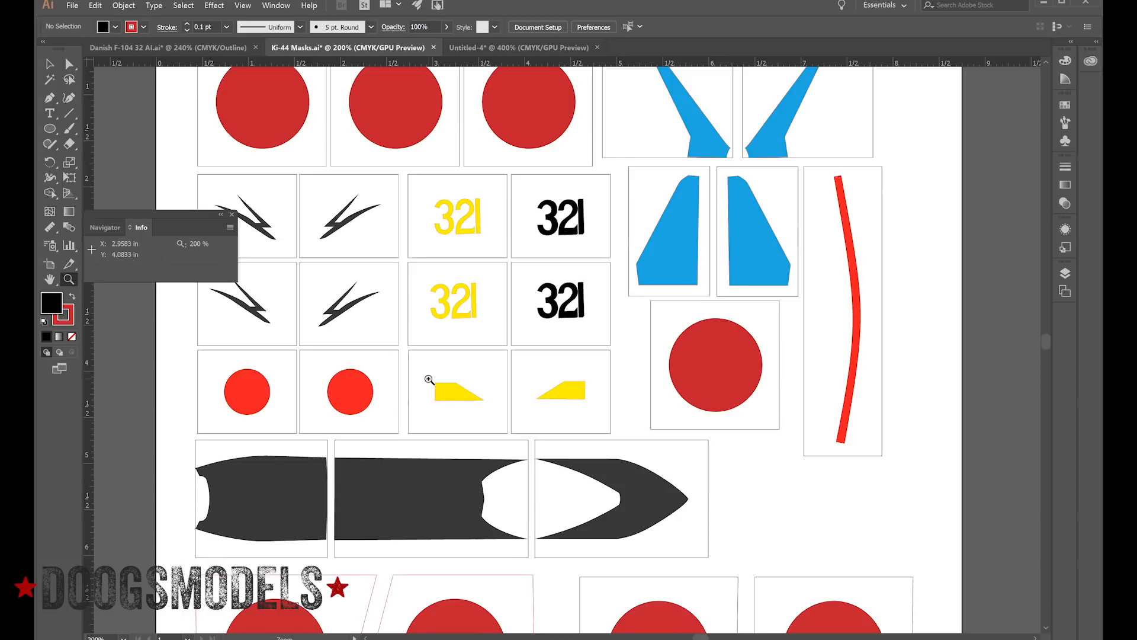
pyautogui.scroll(2, 669, 110)
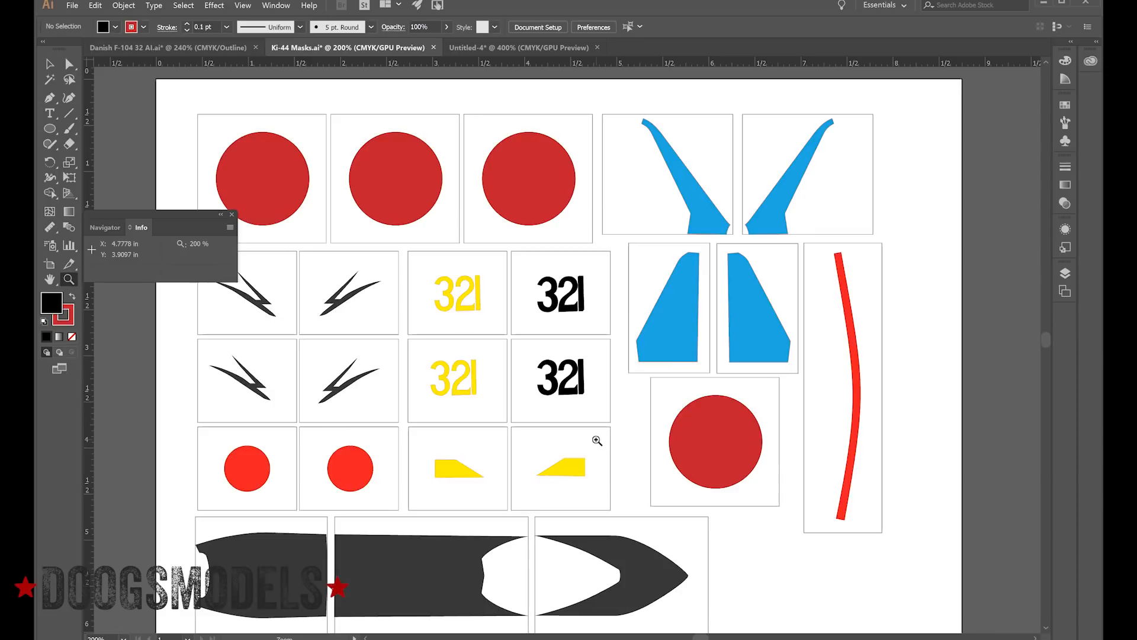
# - Return to the Untitled-4 document and briefly hide Layer 1 to check which artwork it holds, restoring its visibility
pyautogui.click(483, 47)
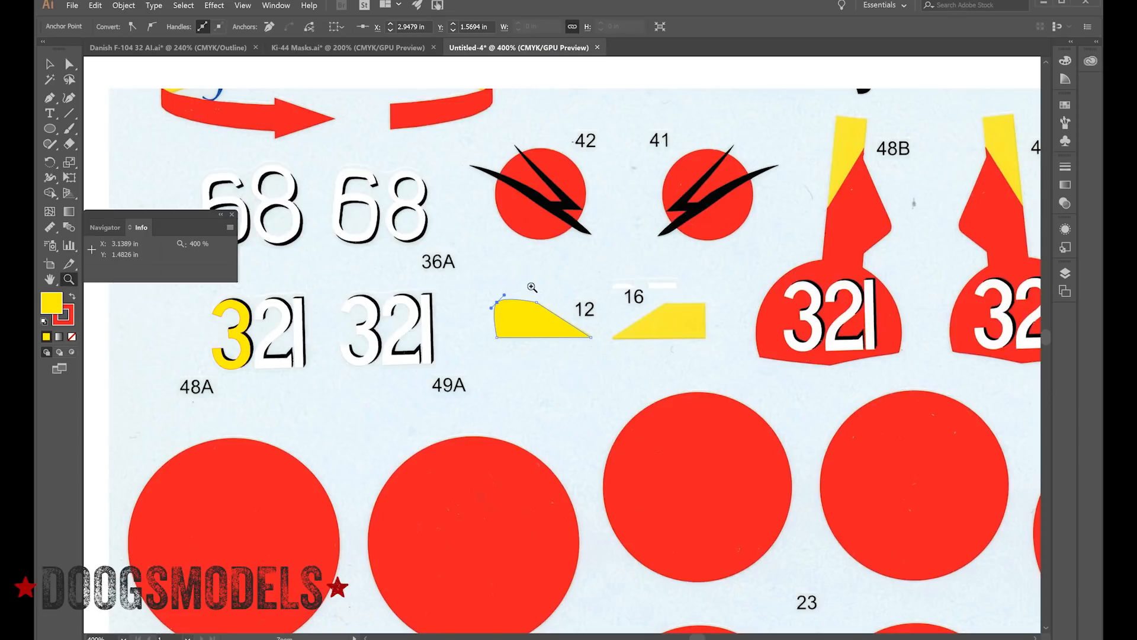
pyautogui.keyDown('alt'); pyautogui.click(492, 310); pyautogui.keyUp('alt')
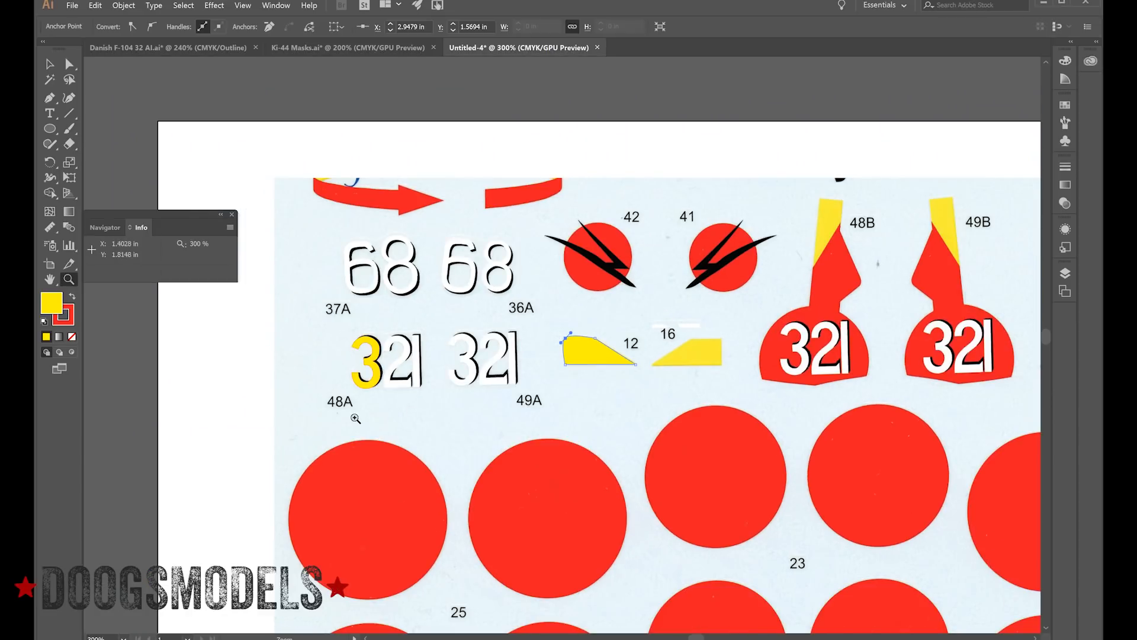
pyautogui.keyDown('alt'); pyautogui.click(570, 406); pyautogui.keyUp('alt')
pyautogui.keyDown('alt'); pyautogui.click(634, 417); pyautogui.keyUp('alt')
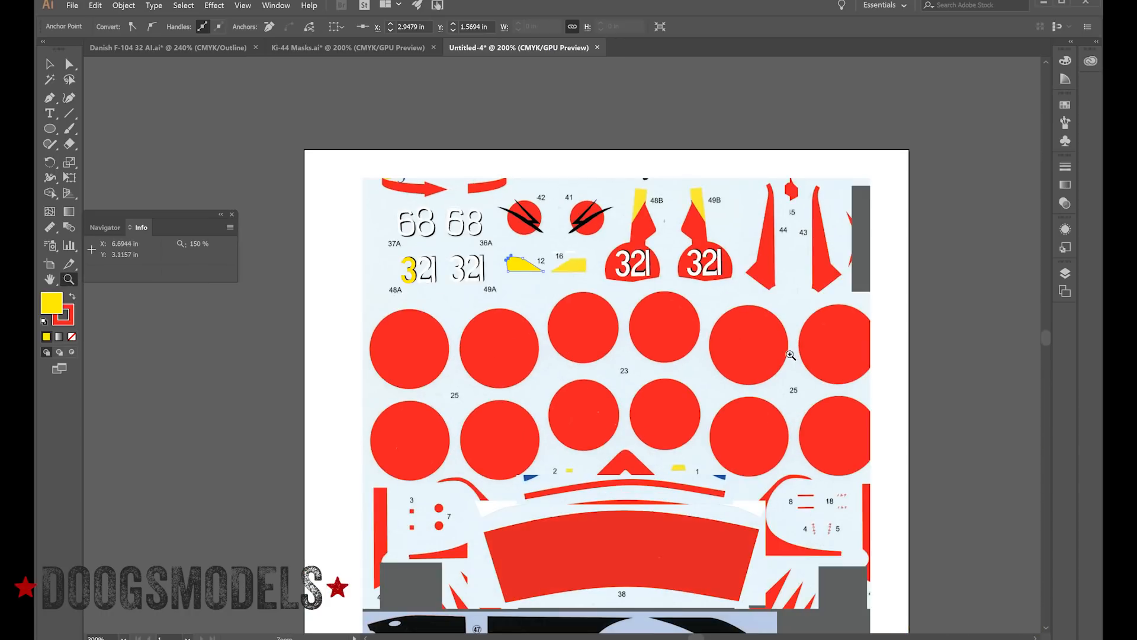
pyautogui.click(1064, 277)
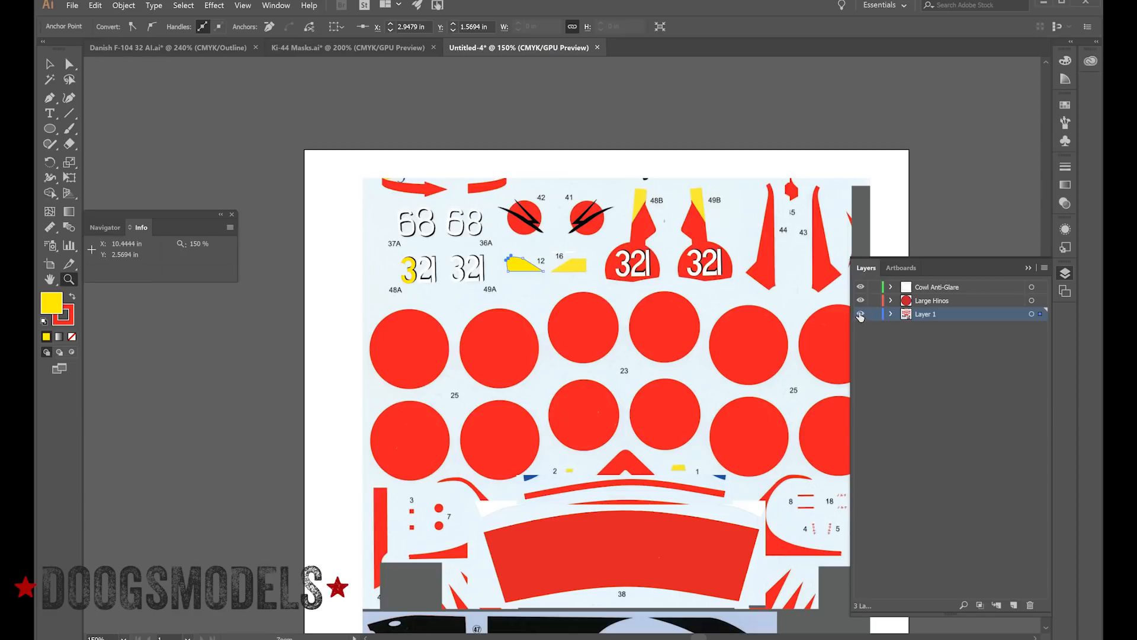
pyautogui.click(860, 314)
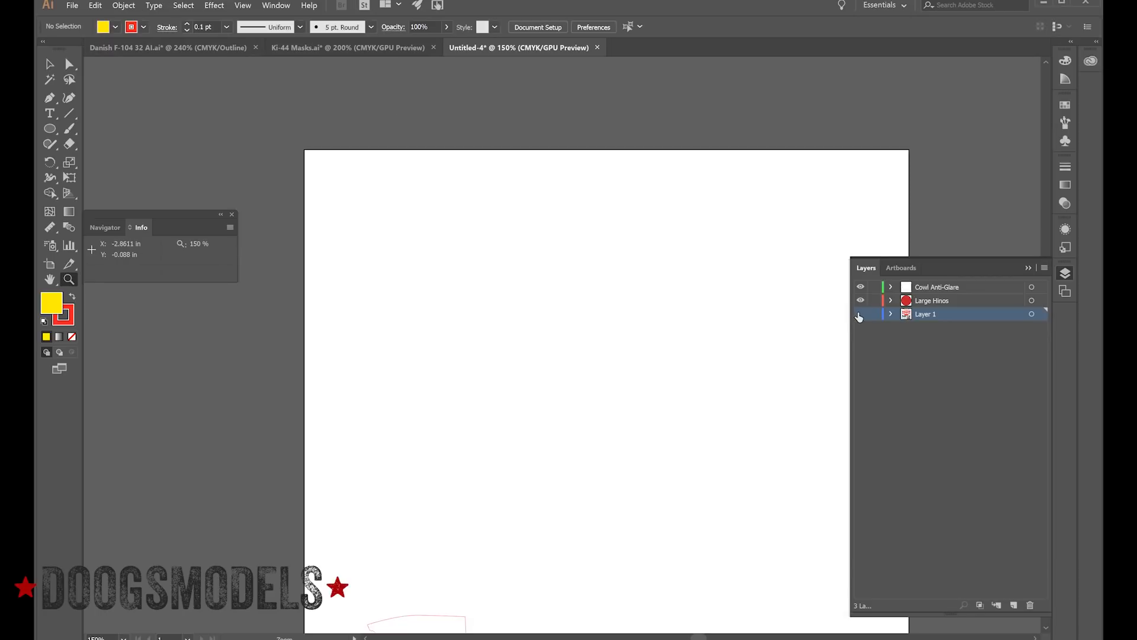
pyautogui.click(860, 314)
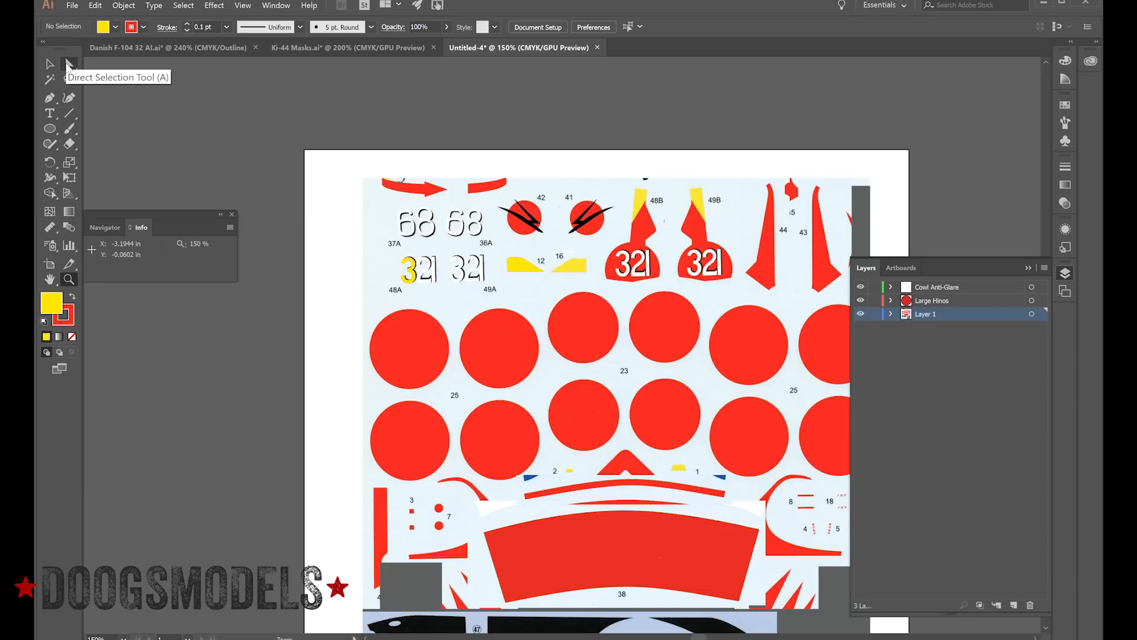
# - Cut the traced 3 from Layer 1, paste it into the Cowl Anti-Glare layer and place it over the 3 at 48A
pyautogui.click(50, 64)
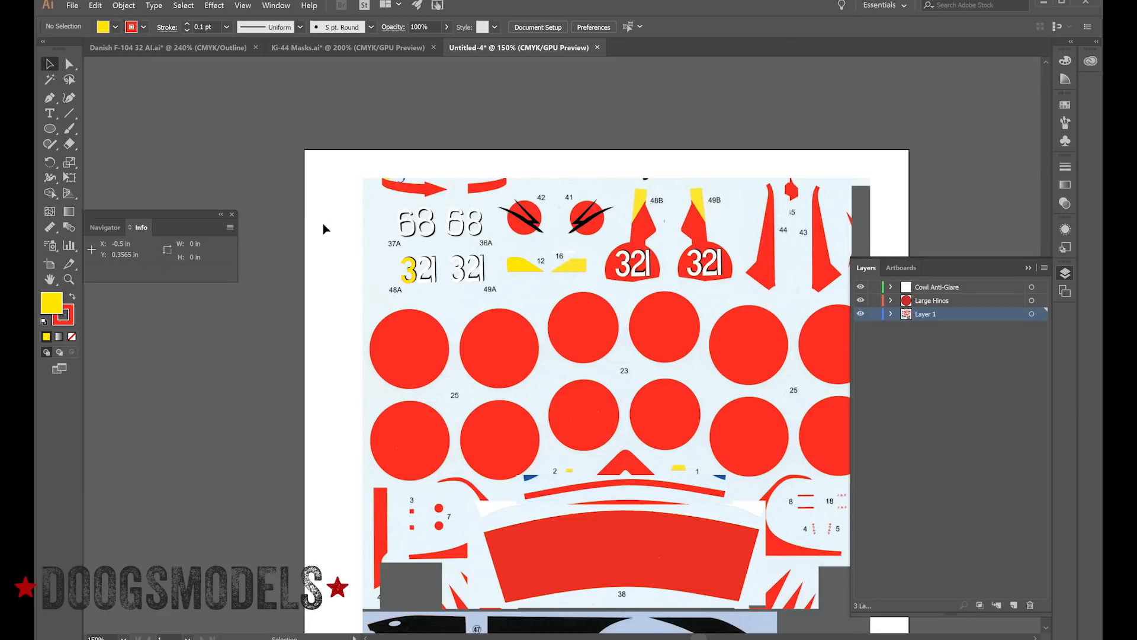
pyautogui.click(407, 270)
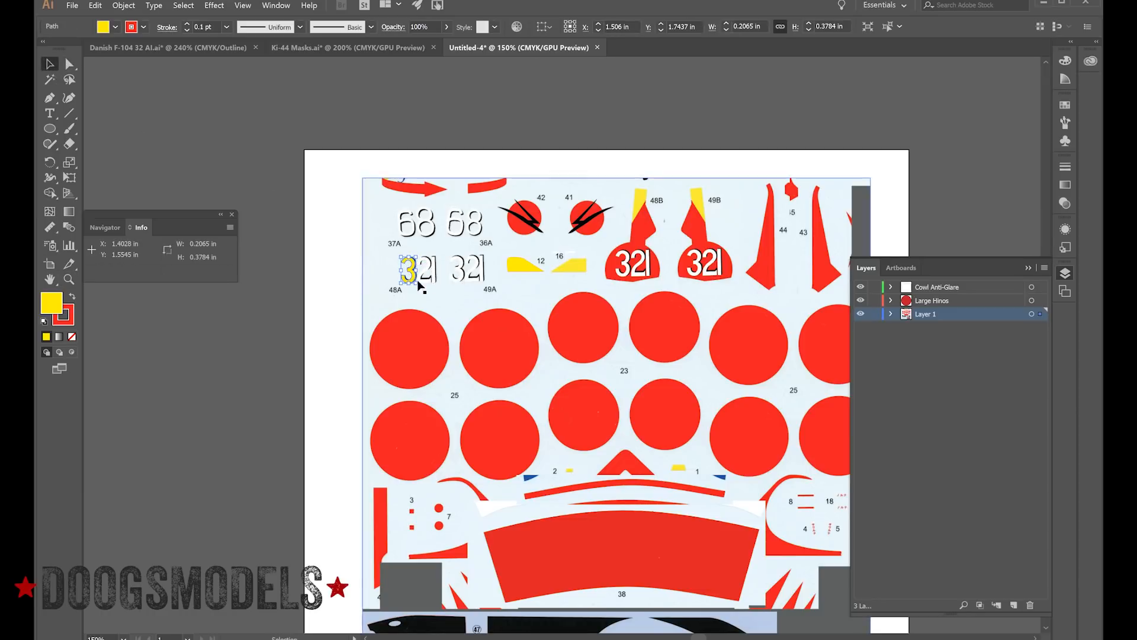
pyautogui.press('Delete')
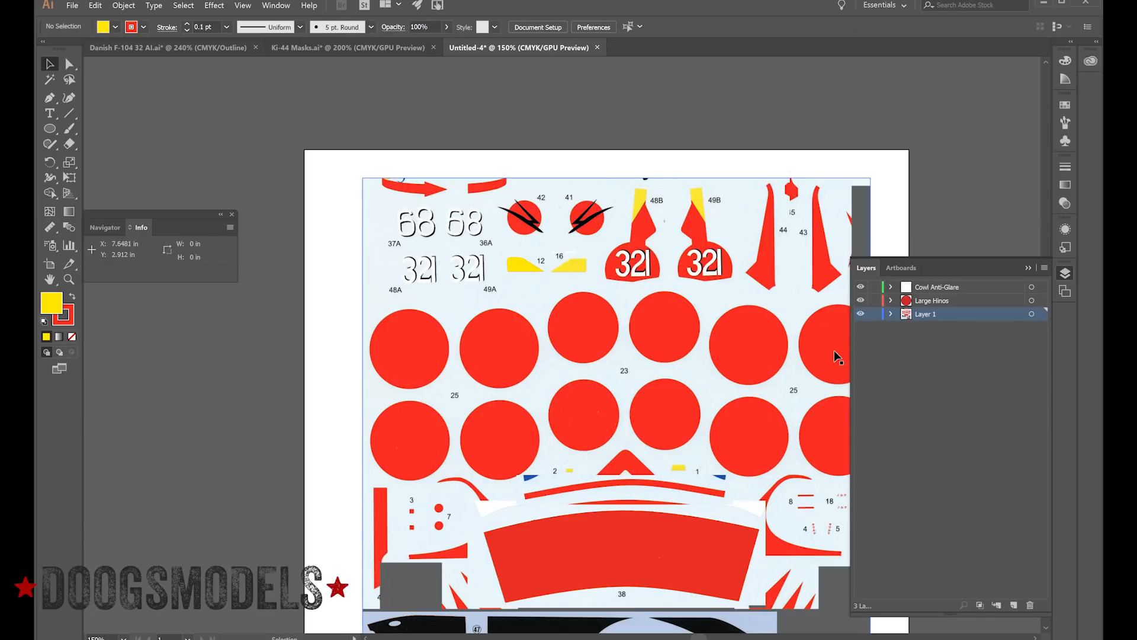
pyautogui.click(936, 287)
pyautogui.press('a')
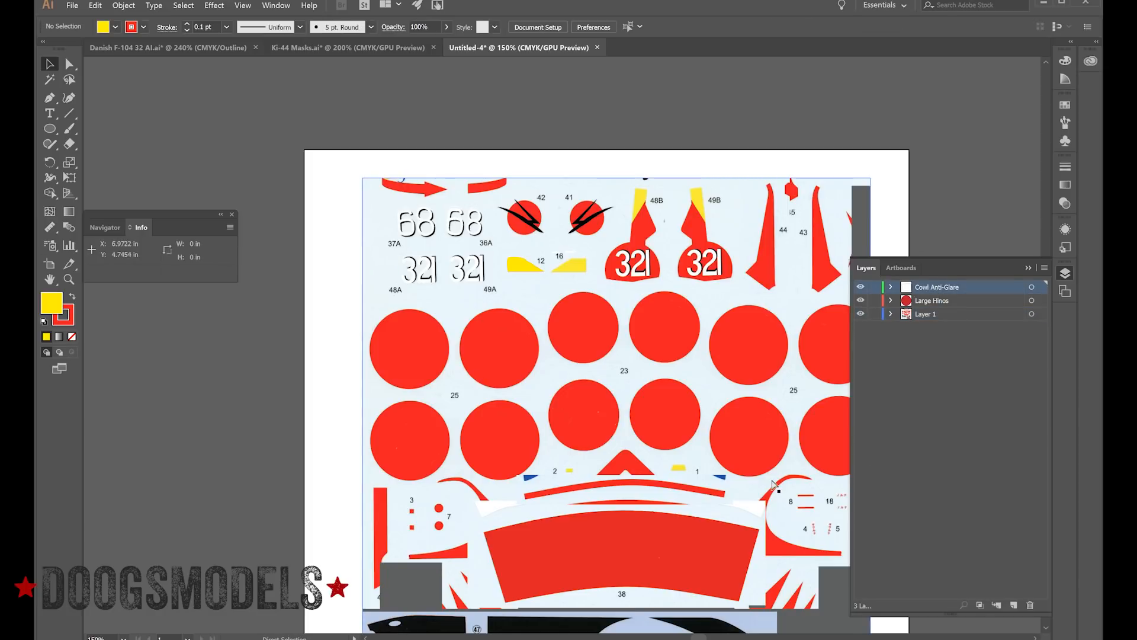
pyautogui.press('v')
pyautogui.hotkey('ctrl', 'v')
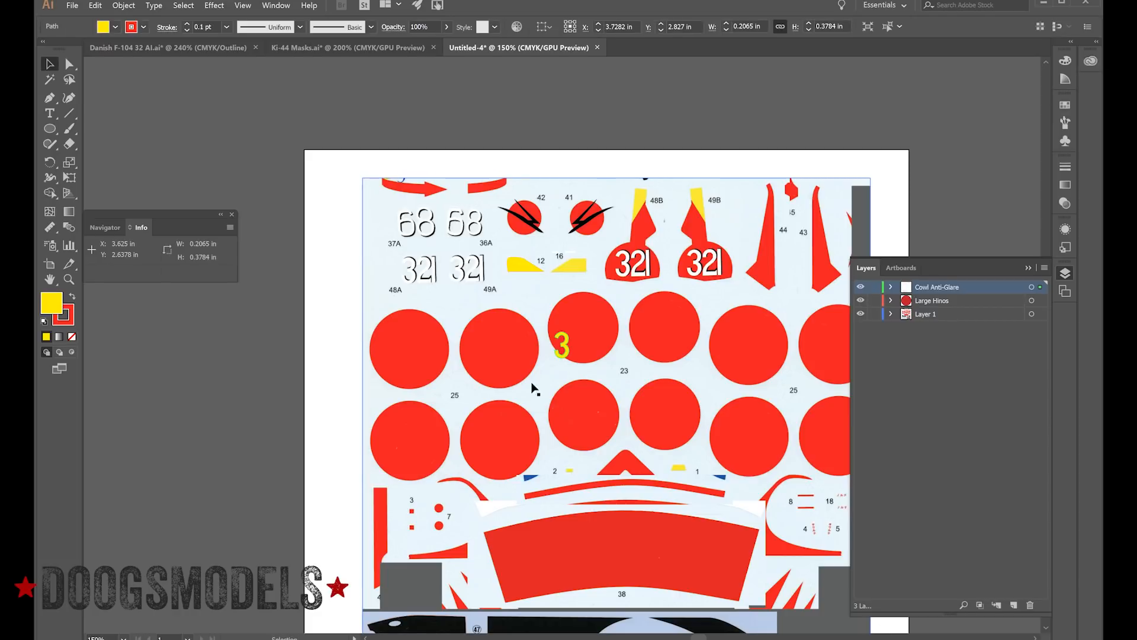
pyautogui.moveTo(561, 350); pyautogui.dragTo(409, 273)
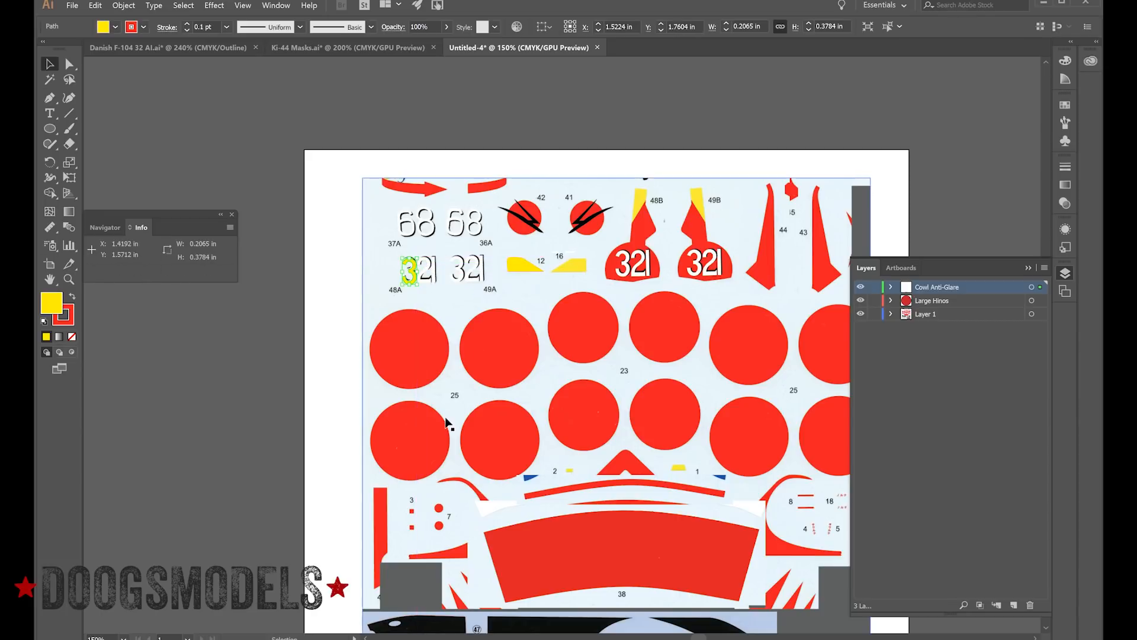
# - Hide the scan on Layer 1 to review only the traced shapes across the artboard, and restore its visibility
pyautogui.click(653, 371)
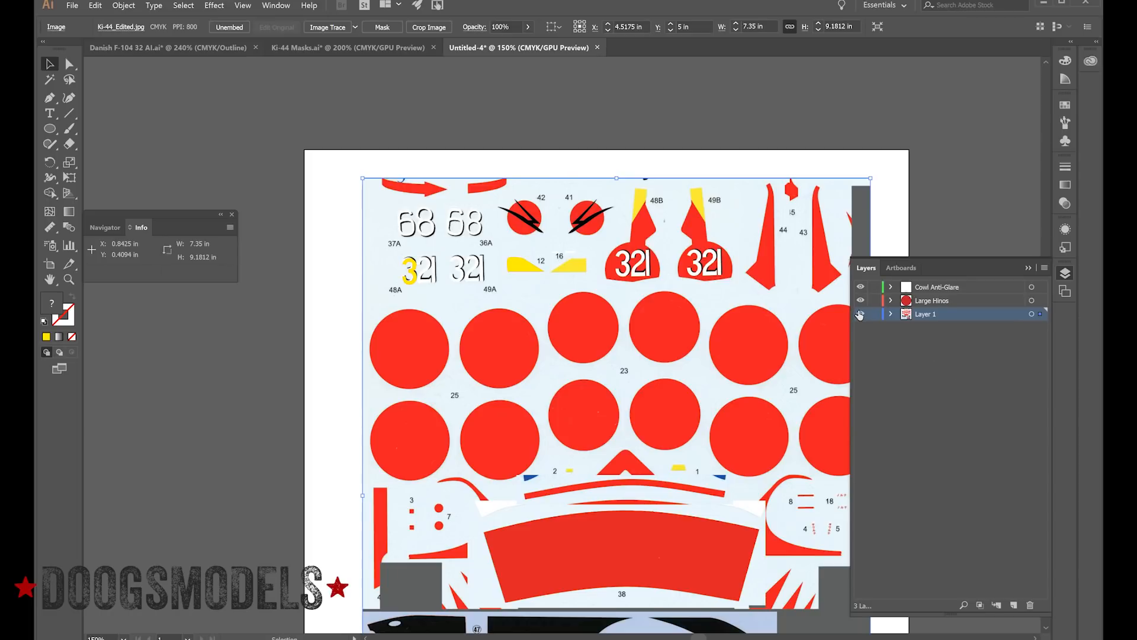
pyautogui.click(861, 314)
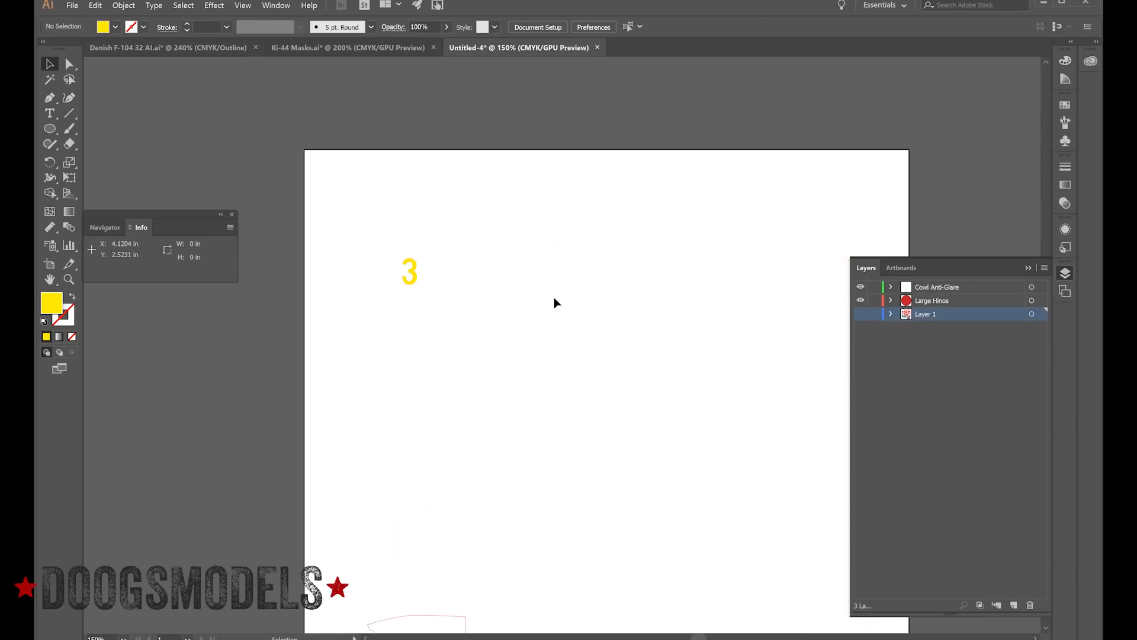
pyautogui.scroll(-5, 439, 289)
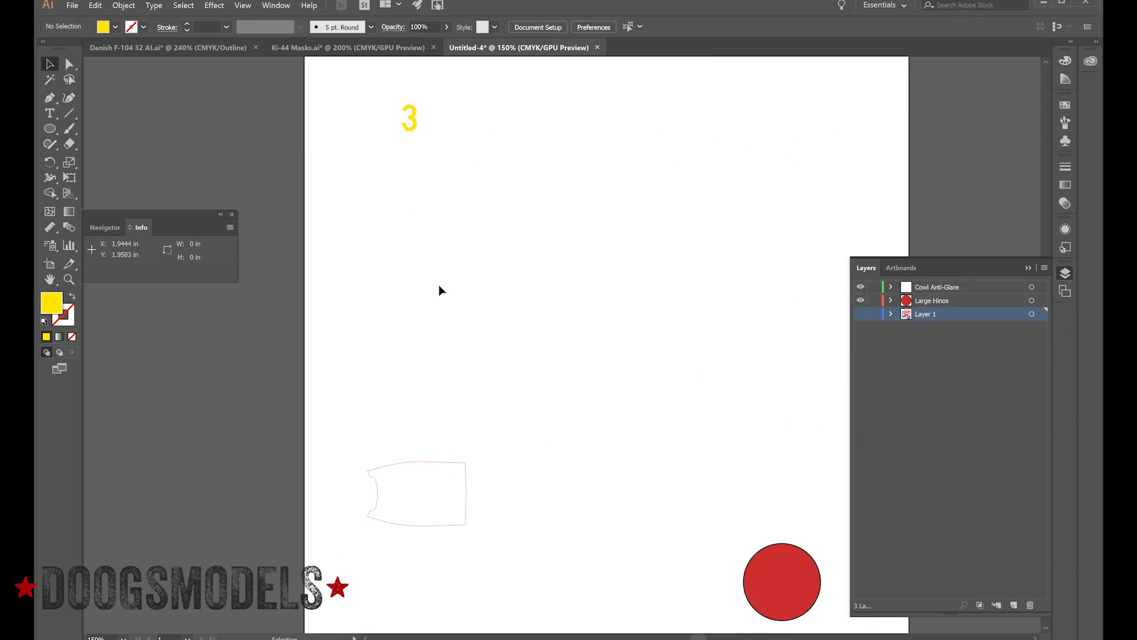
pyautogui.scroll(-3, 439, 289)
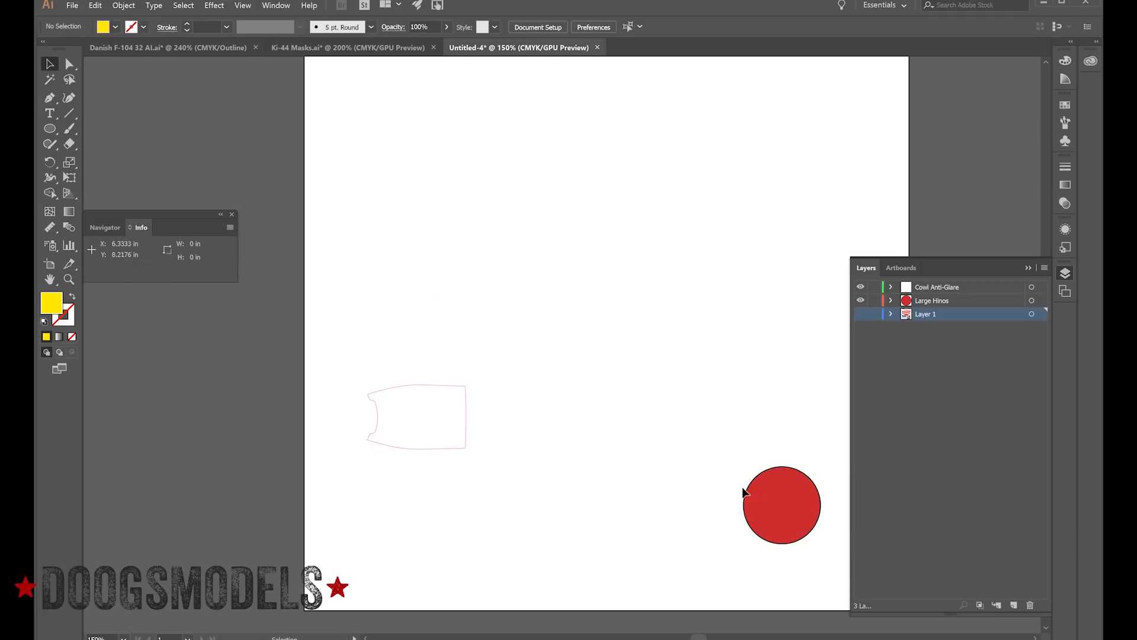
pyautogui.scroll(2, 640, 457)
pyautogui.click(861, 314)
# - Switch to the Ki-44 Masks.ai document and briefly show the scan on Layer 1 behind the finished masks, hiding it again
pyautogui.click(350, 50)
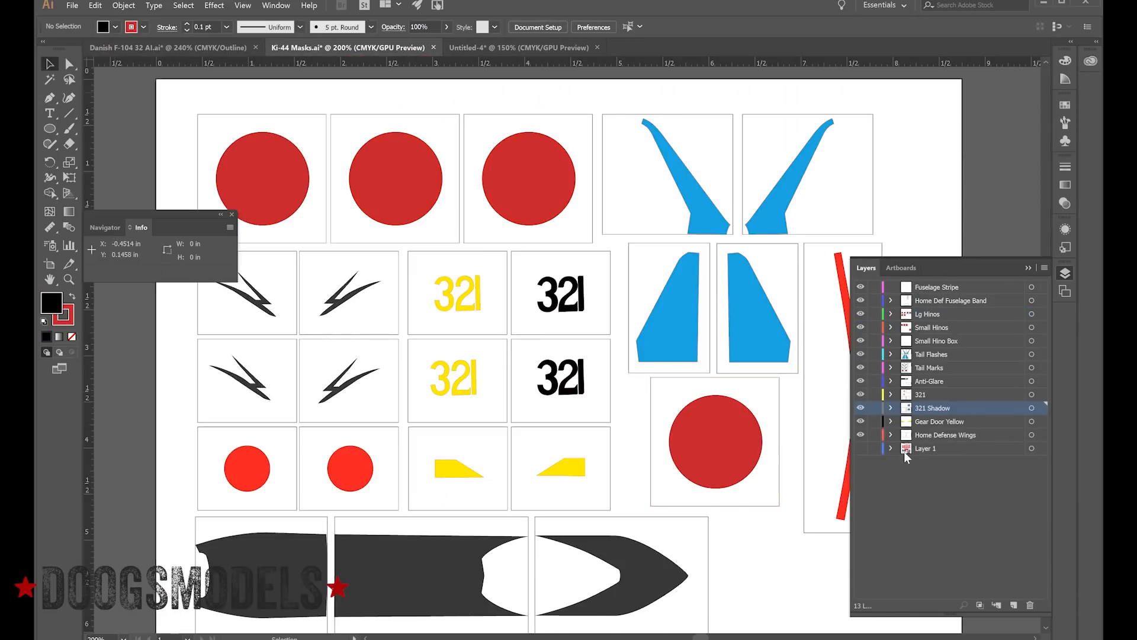
pyautogui.click(861, 449)
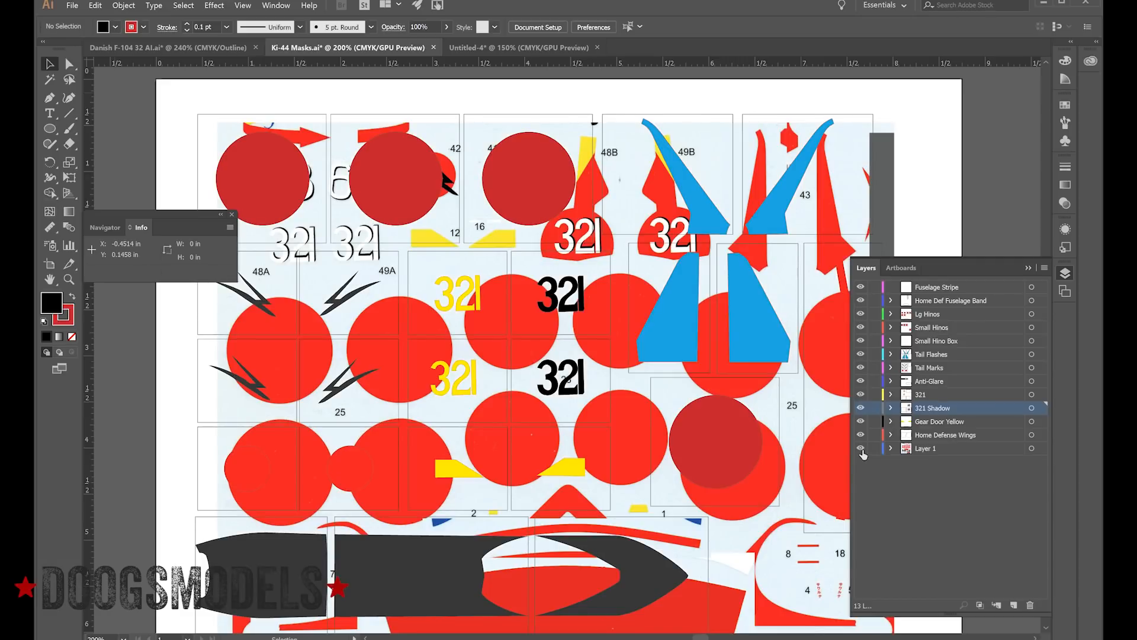
pyautogui.click(862, 450)
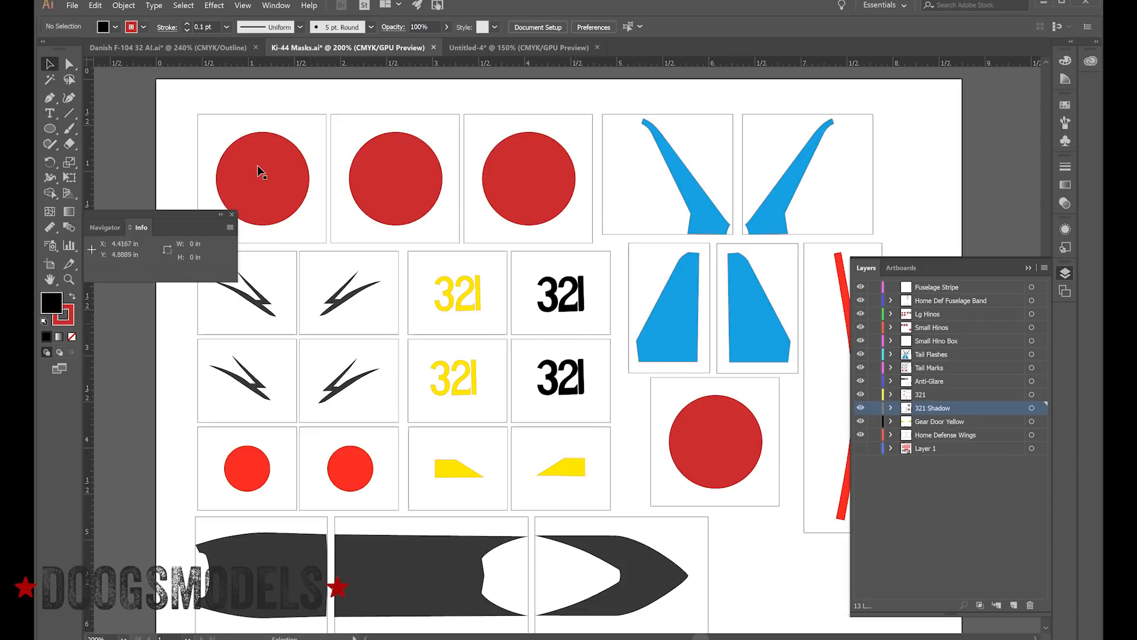
# - Bring up the Silhouette Connect commands for the finished Ki-44 mask sheet
pyautogui.click(72, 7)
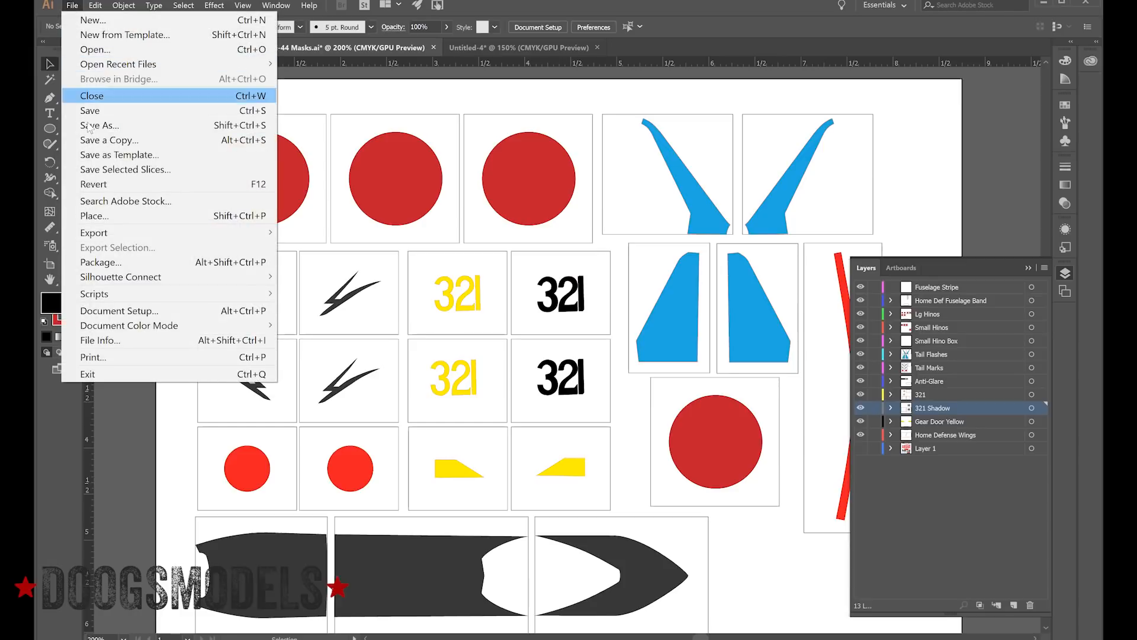
pyautogui.moveTo(105, 285)
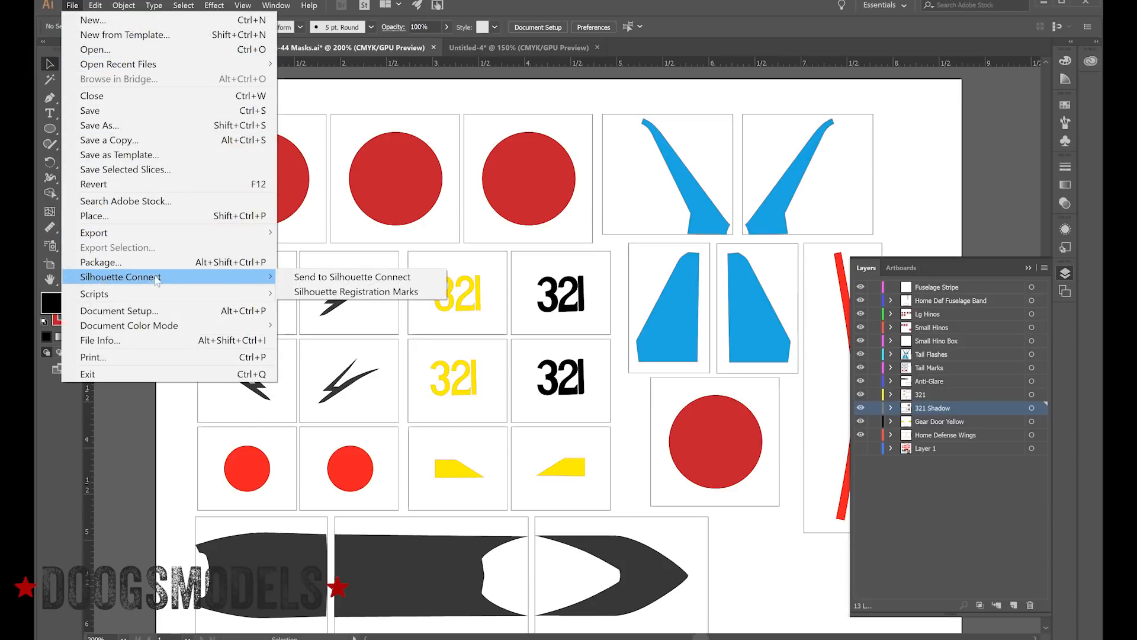